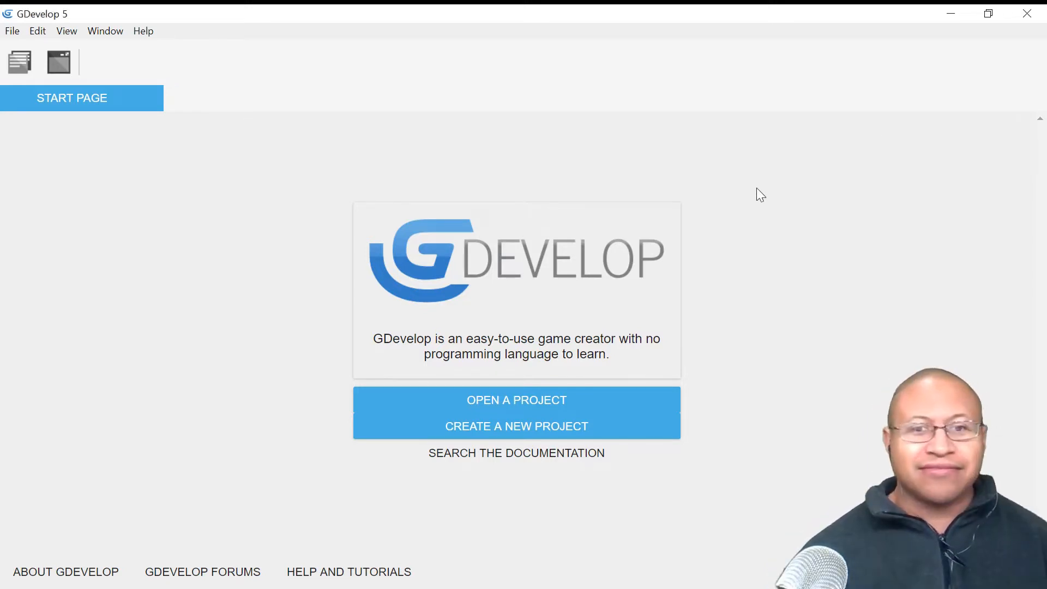
# Step: Create a new project from the Empty game starter in the Desktop folder robot sprites\z tutorial files
pyautogui.click(551, 424)
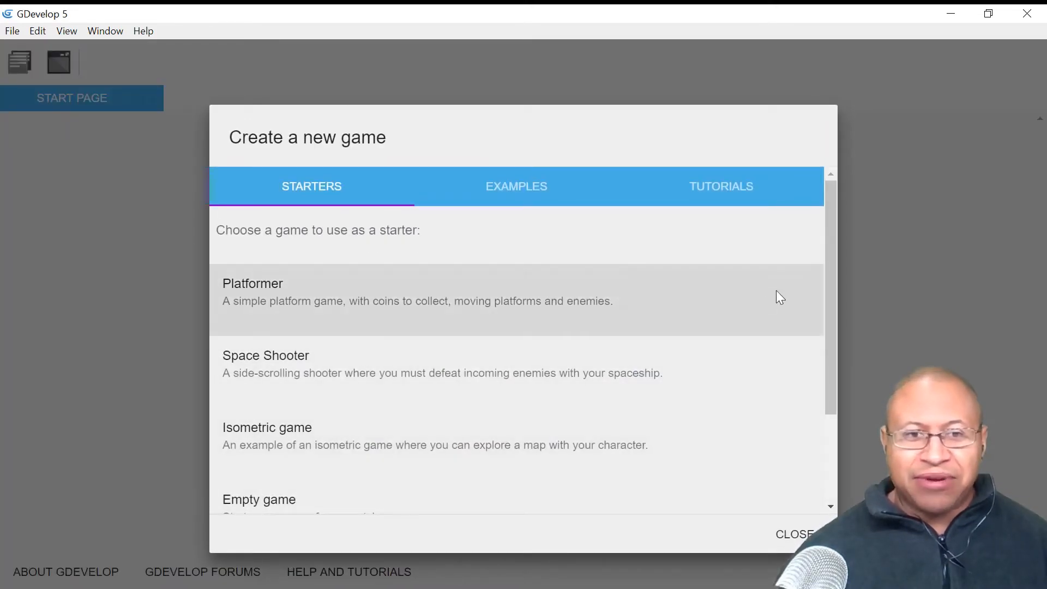
pyautogui.moveTo(826, 255); pyautogui.dragTo(833, 352)
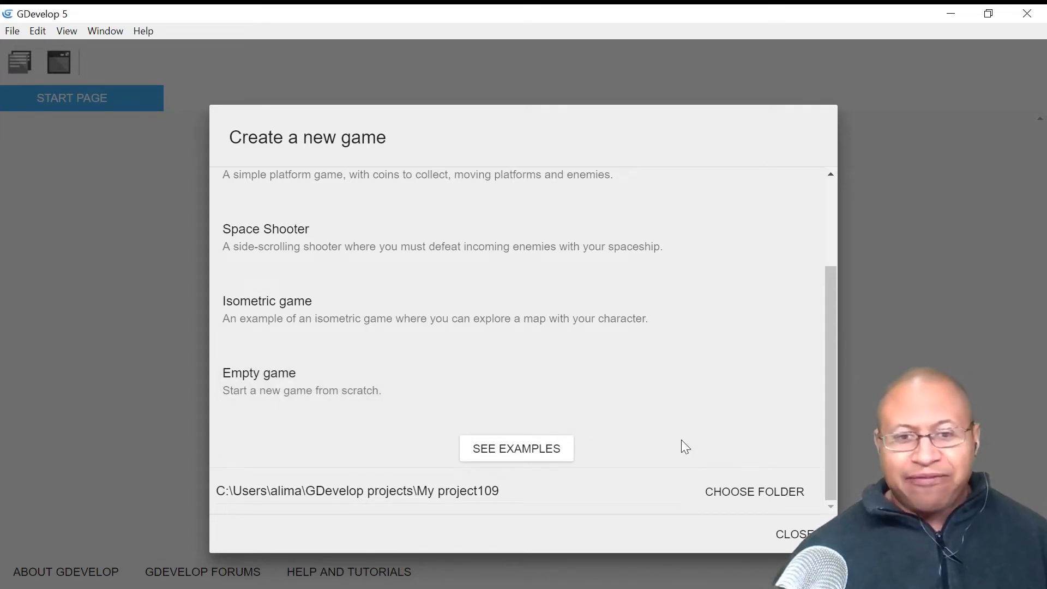
pyautogui.click(731, 494)
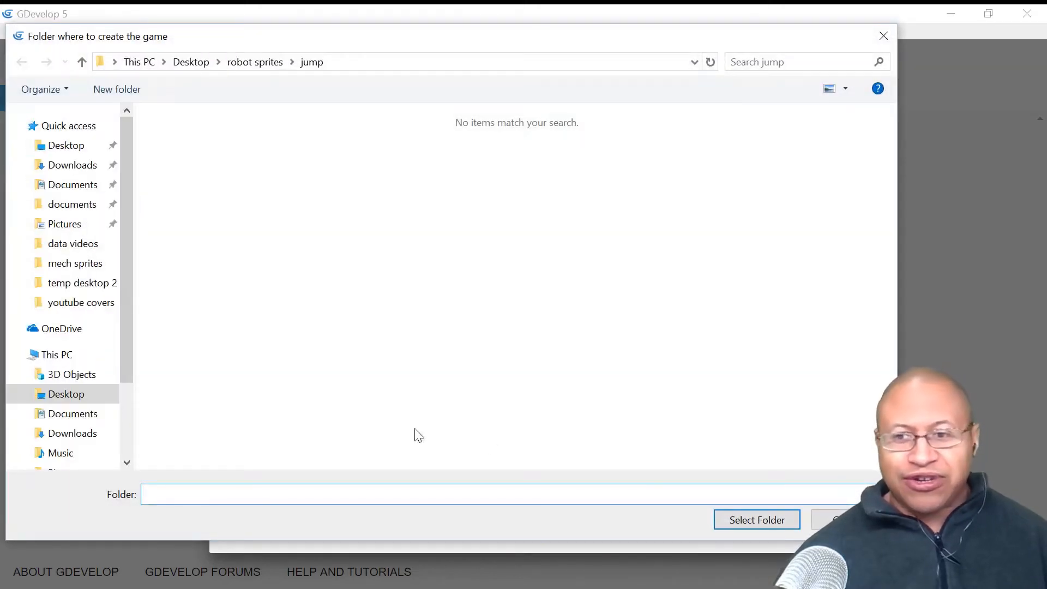
pyautogui.click(82, 401)
pyautogui.click(480, 169)
pyautogui.doubleClick(480, 169)
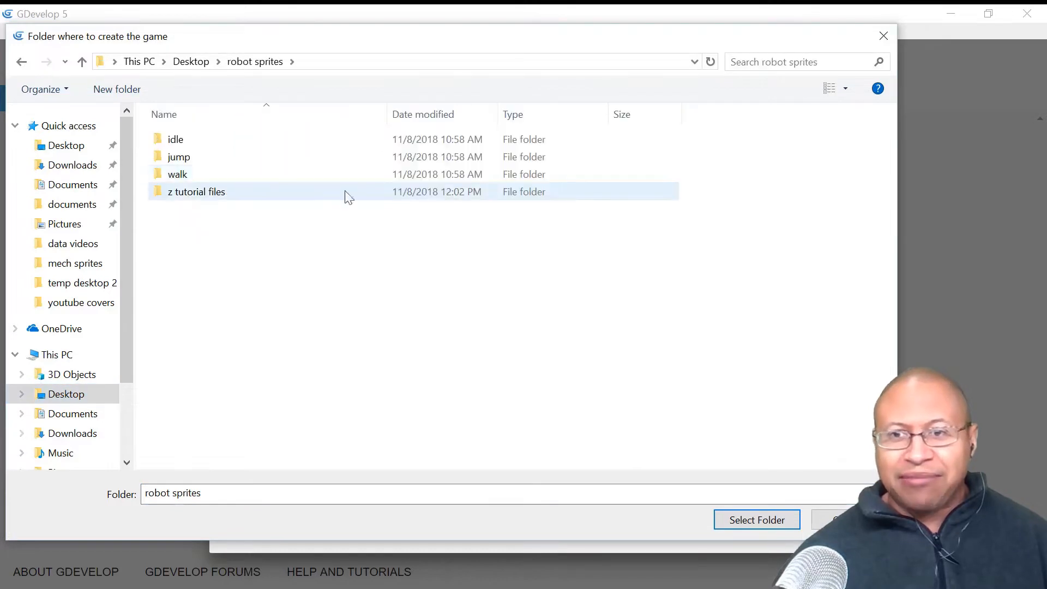
pyautogui.doubleClick(266, 199)
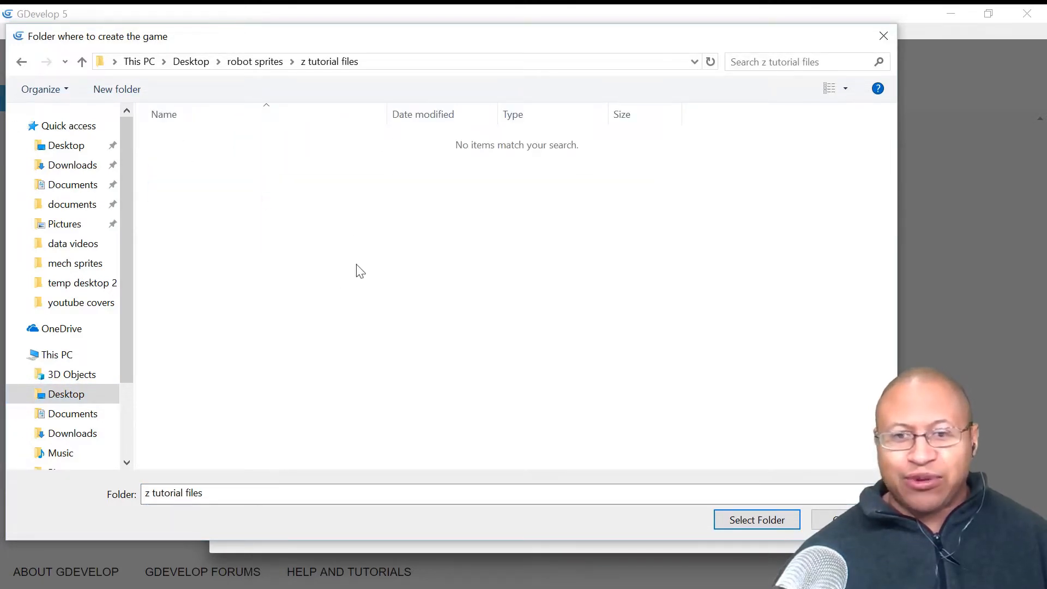
pyautogui.click(725, 524)
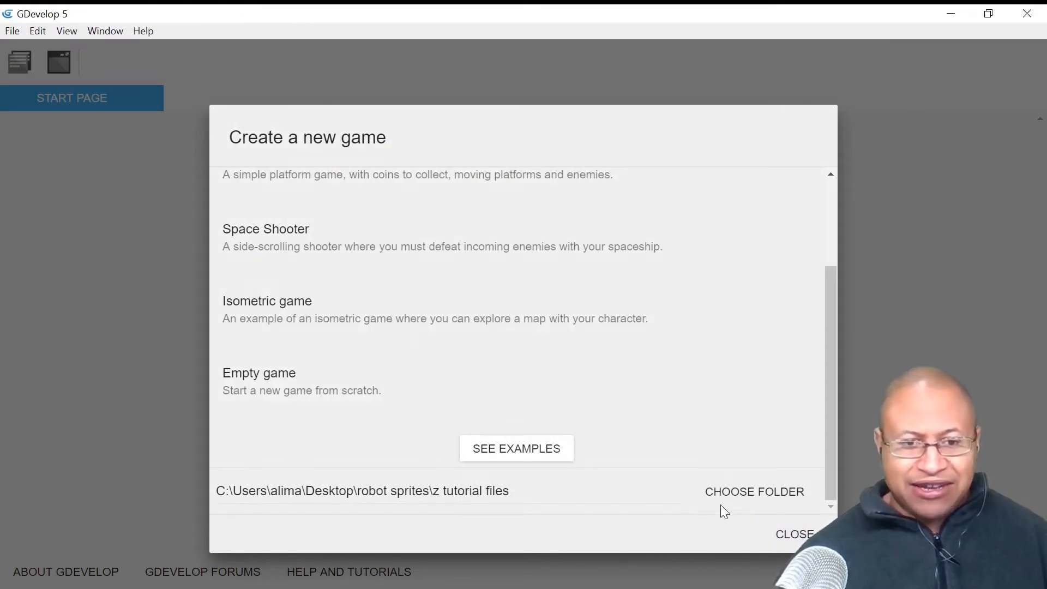
pyautogui.click(577, 384)
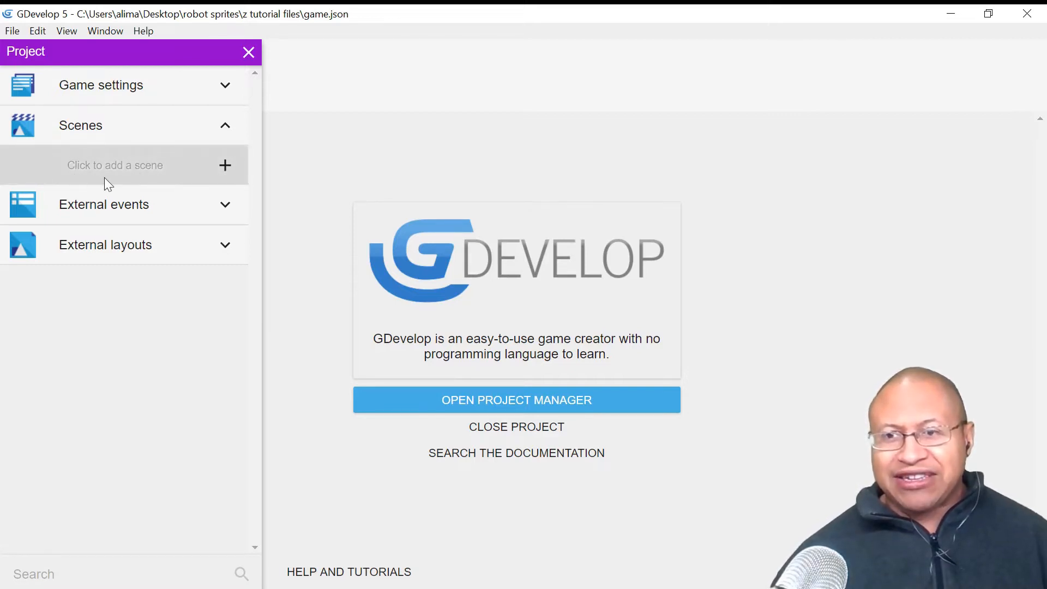
# Step: Add a scene to the project and rename it Game1
pyautogui.click(224, 165)
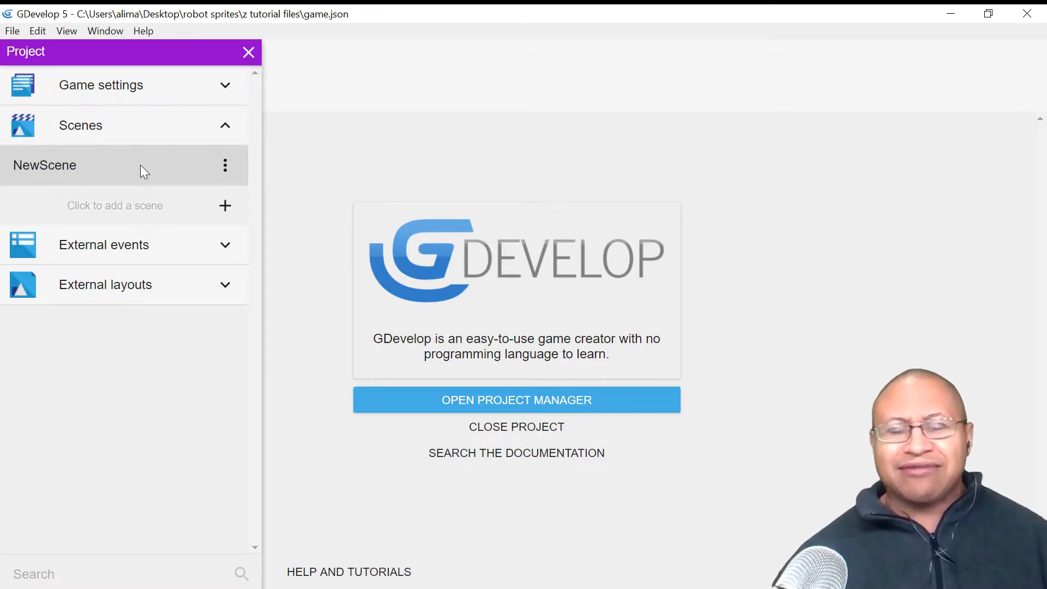
pyautogui.click(224, 164)
pyautogui.click(243, 217)
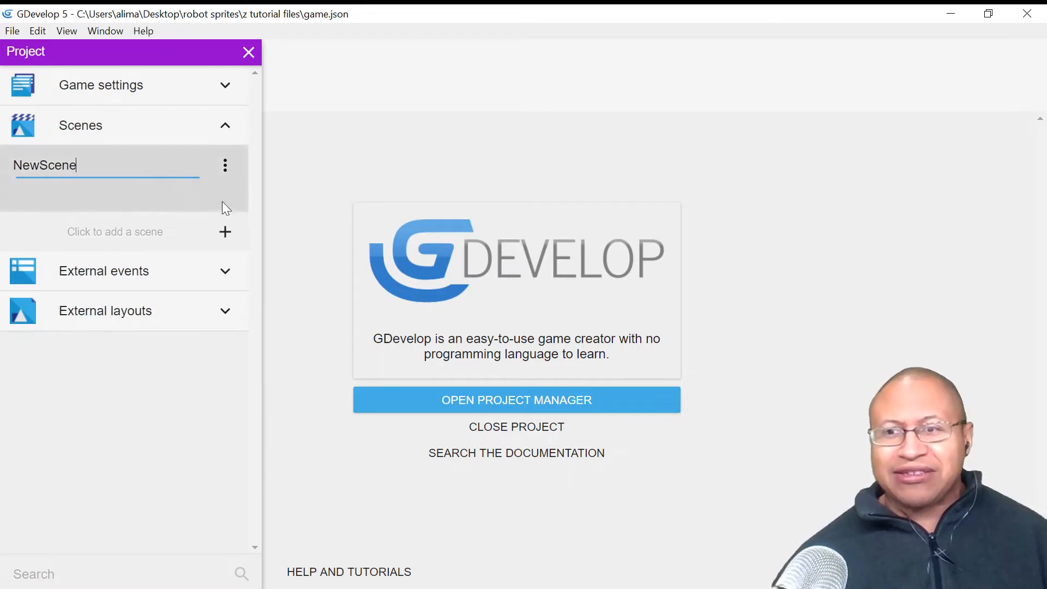
pyautogui.press('BackSpace')
pyautogui.press('BackSpace')
pyautogui.press('BackSpace')
pyautogui.press('BackSpace')
pyautogui.press('BackSpace')
pyautogui.press('BackSpace')
pyautogui.press('BackSpace')
pyautogui.press('BackSpace')
pyautogui.write('Game1')
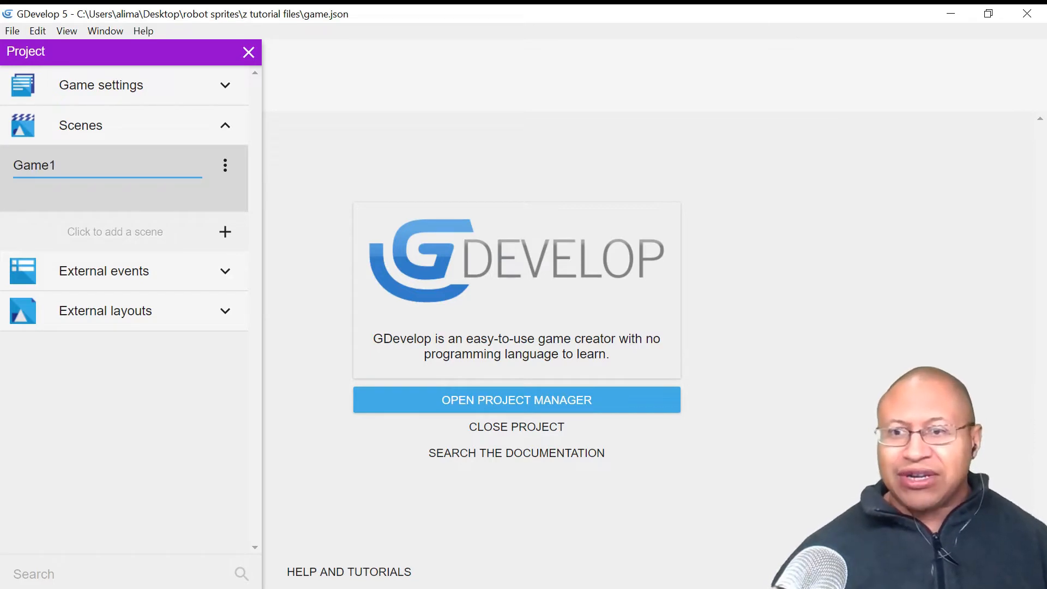
pyautogui.click(198, 372)
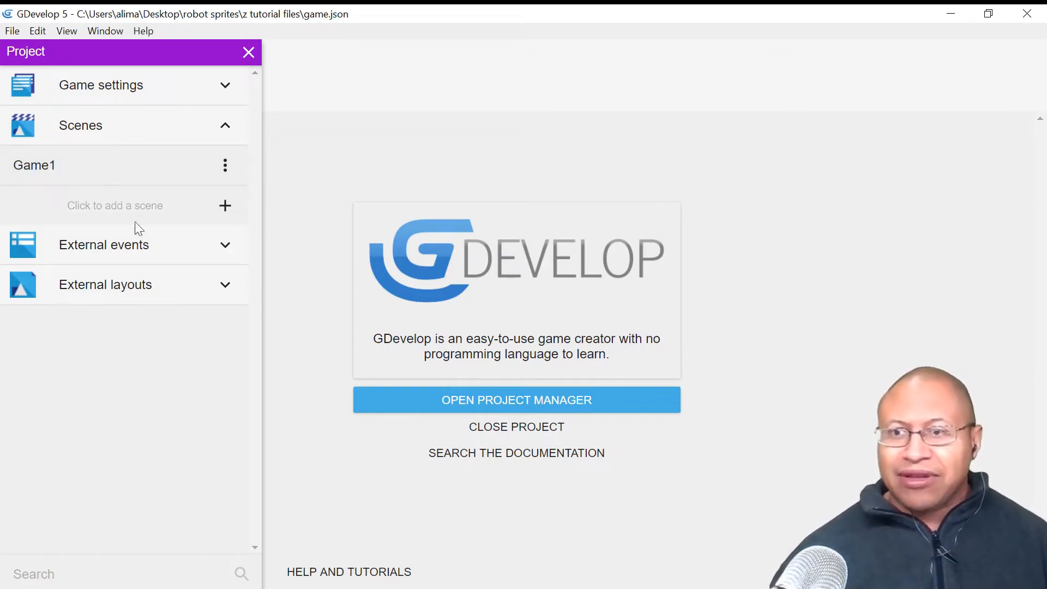
# Step: Open the Game1 scene for editing and close the project manager
pyautogui.click(146, 176)
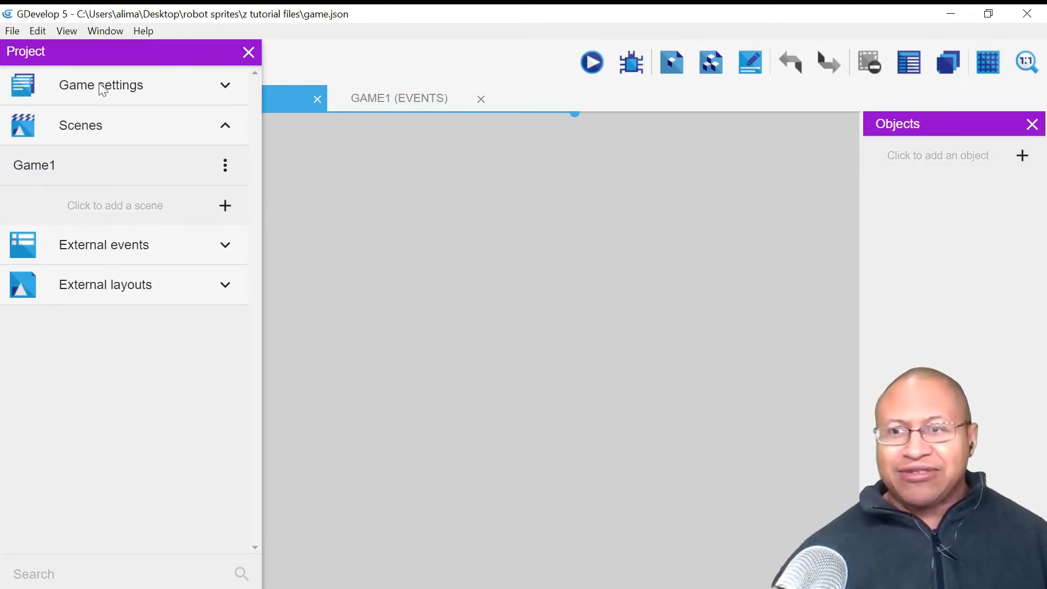
pyautogui.click(249, 53)
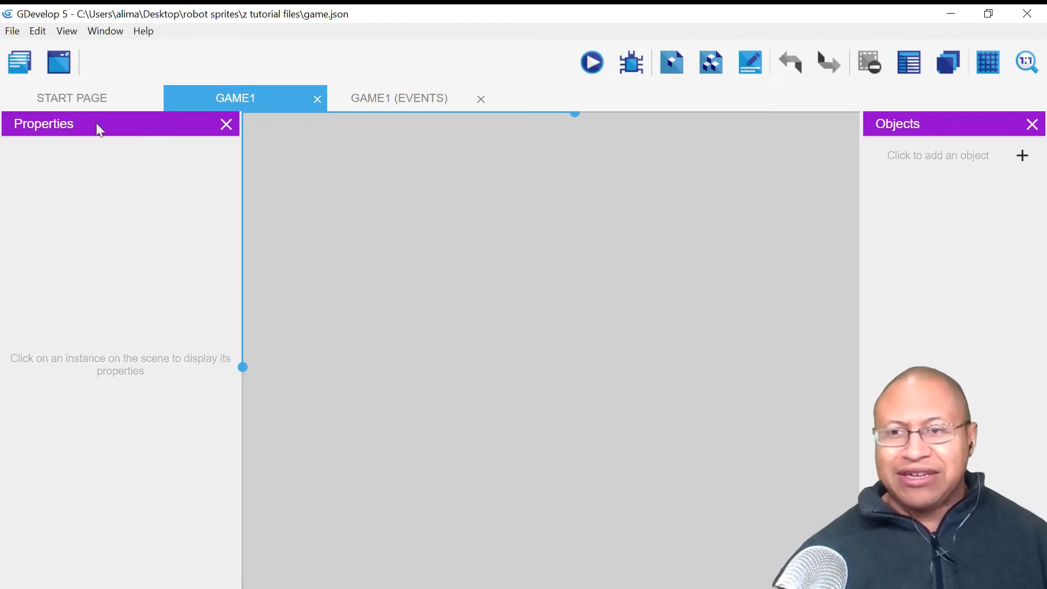
pyautogui.click(20, 62)
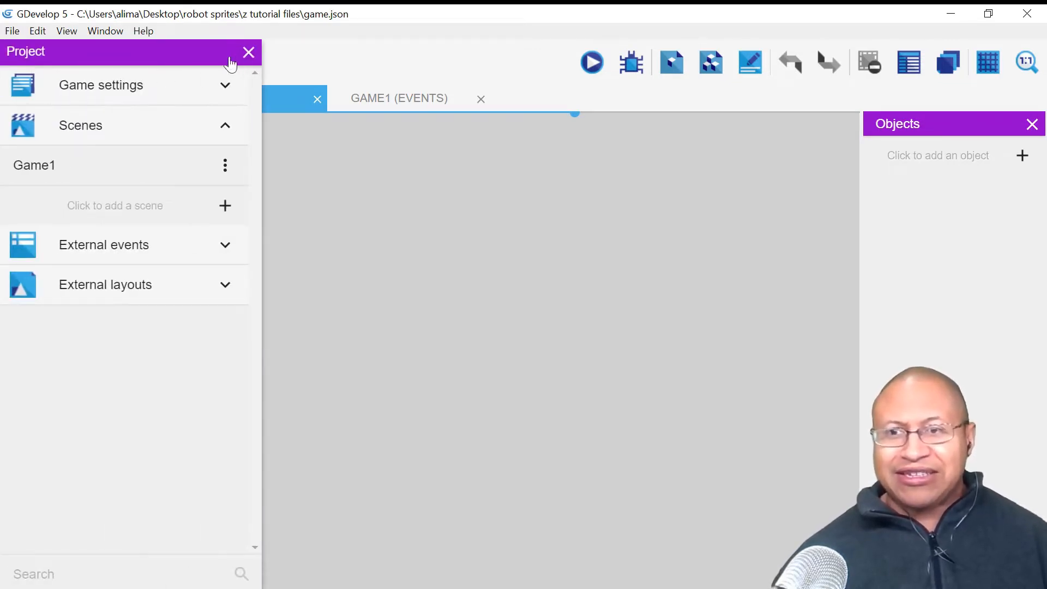
pyautogui.click(248, 53)
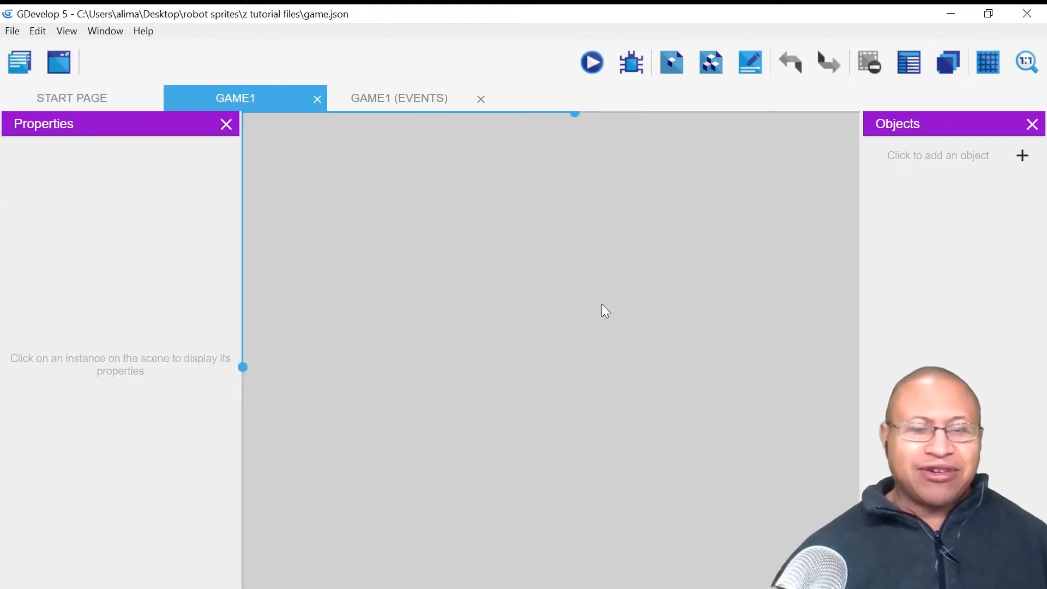
# Step: Add a new Sprite object to the Game1 scene and name it player
pyautogui.click(1022, 156)
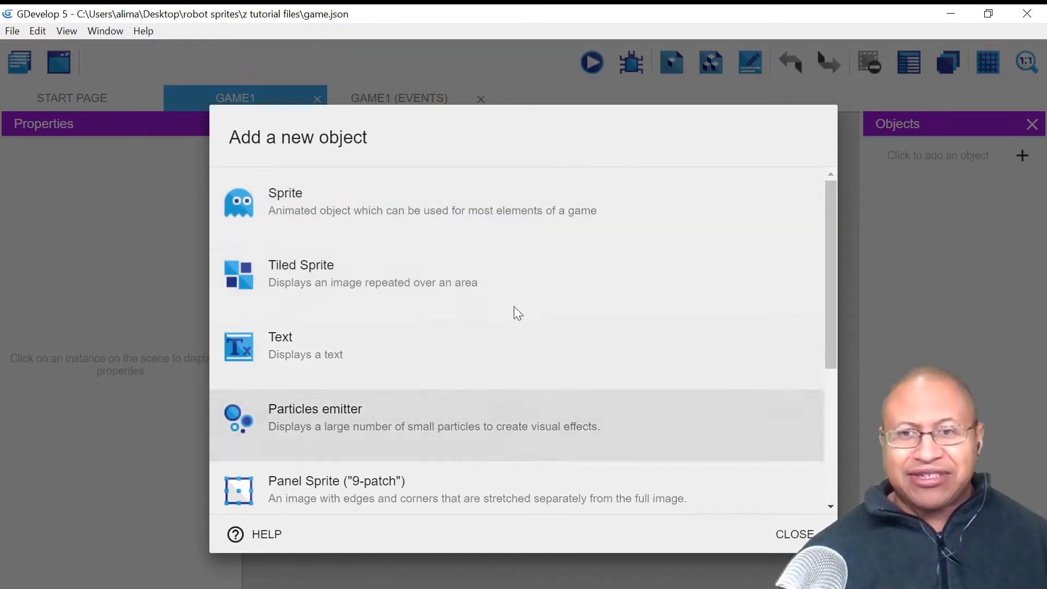
pyautogui.click(688, 197)
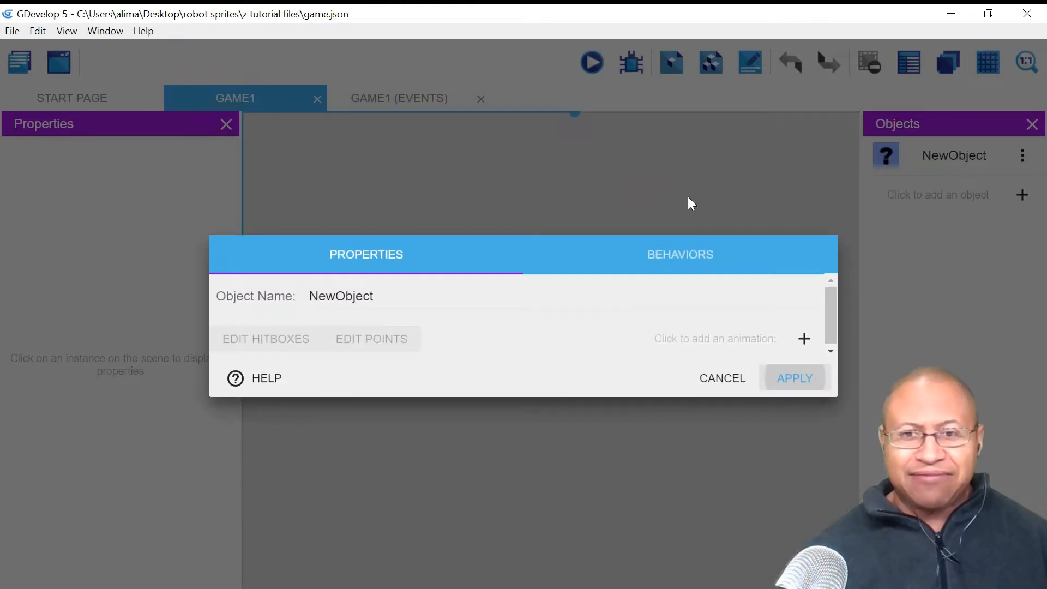
pyautogui.click(376, 296)
pyautogui.press('BackSpace')
pyautogui.press('BackSpace')
pyautogui.press('BackSpace')
pyautogui.press('BackSpace')
pyautogui.press('BackSpace')
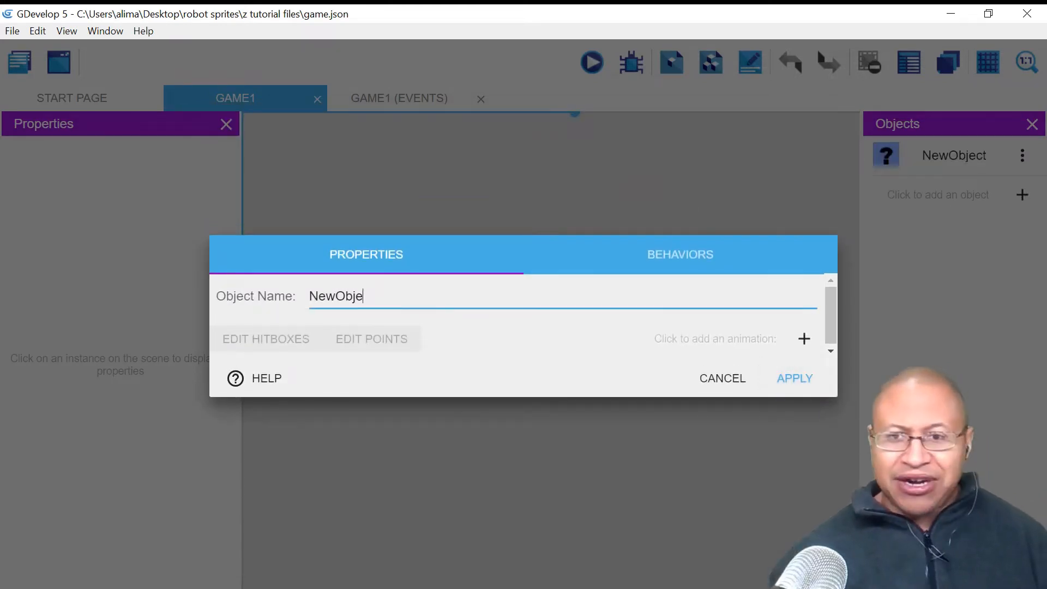
pyautogui.press('BackSpace')
pyautogui.press('BackSpace')
pyautogui.press('BackSpace')
pyautogui.press('BackSpace')
pyautogui.write('p')
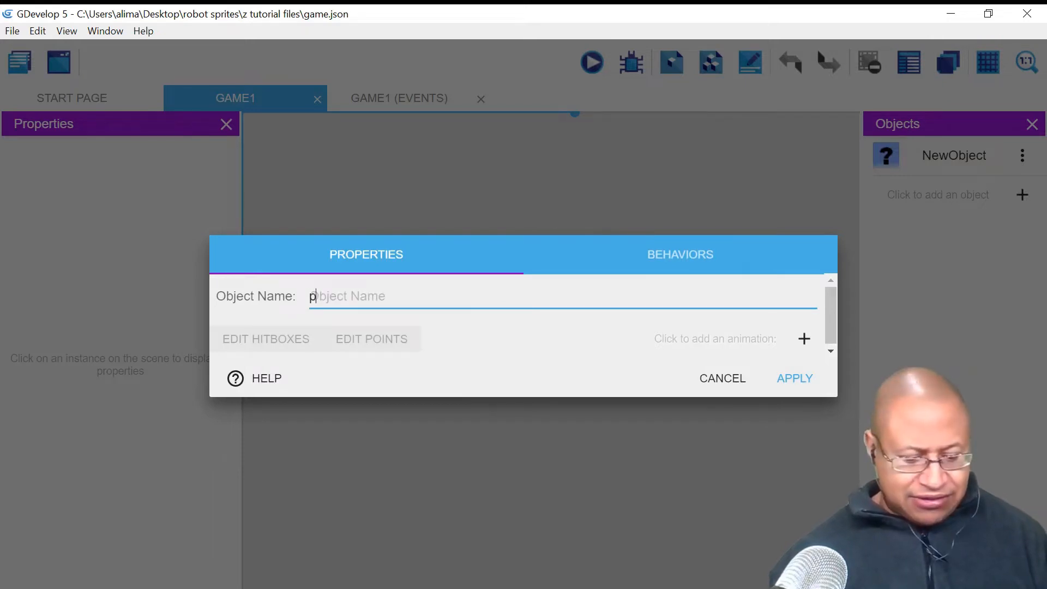
pyautogui.write('layer')
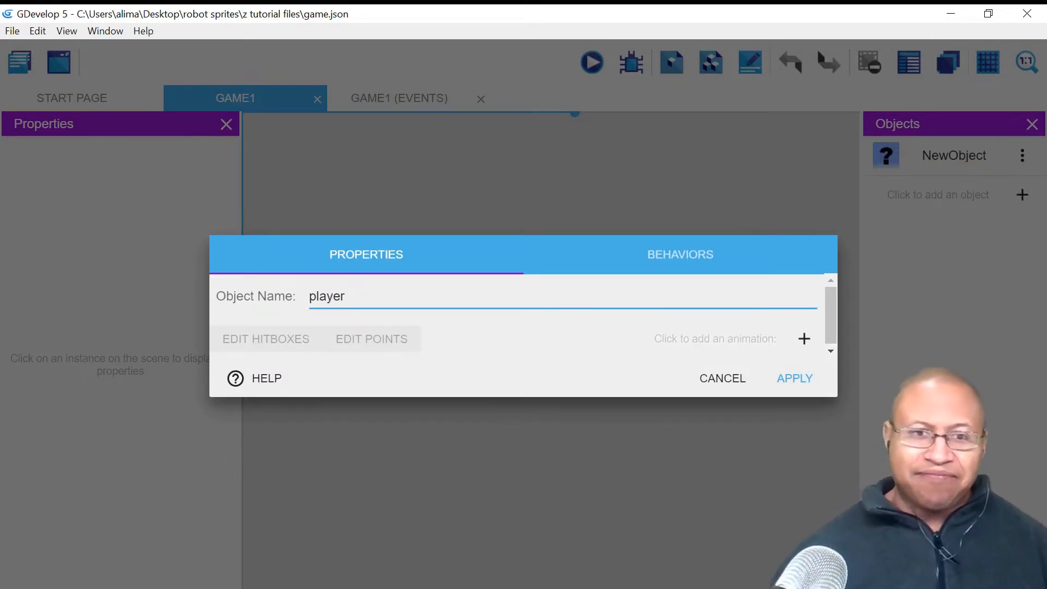
# Step: Add a first animation to the player using all images from the robot sprites\idle folder, and name it idle
pyautogui.click(805, 340)
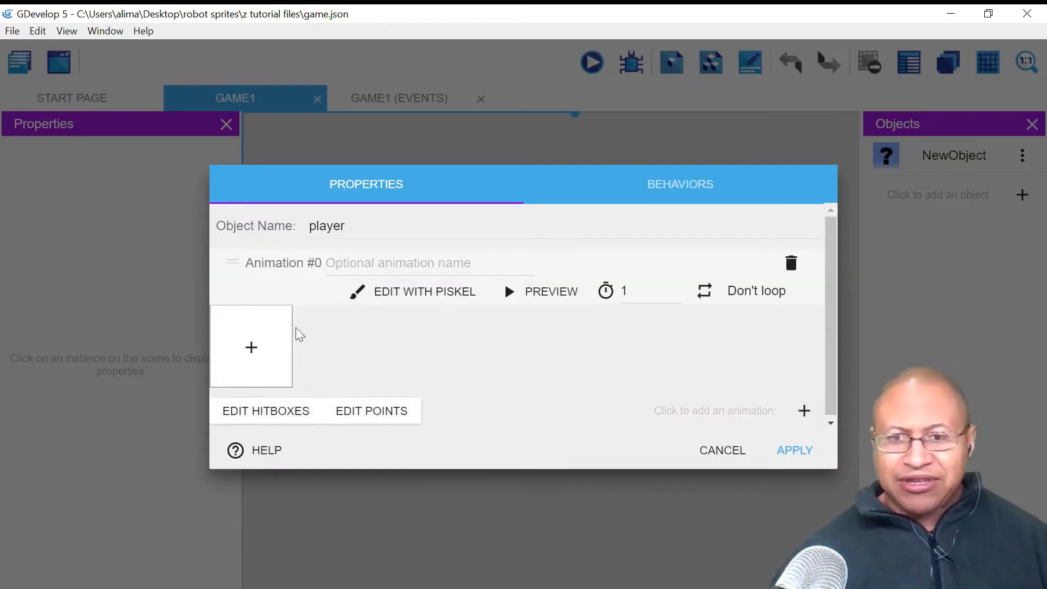
pyautogui.click(252, 349)
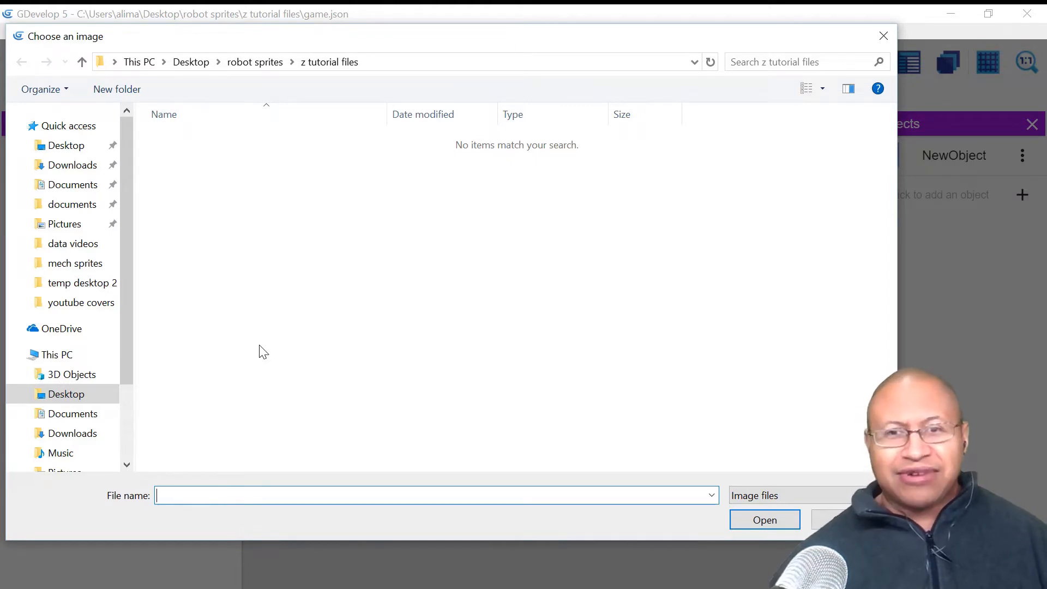
pyautogui.click(66, 397)
pyautogui.doubleClick(479, 163)
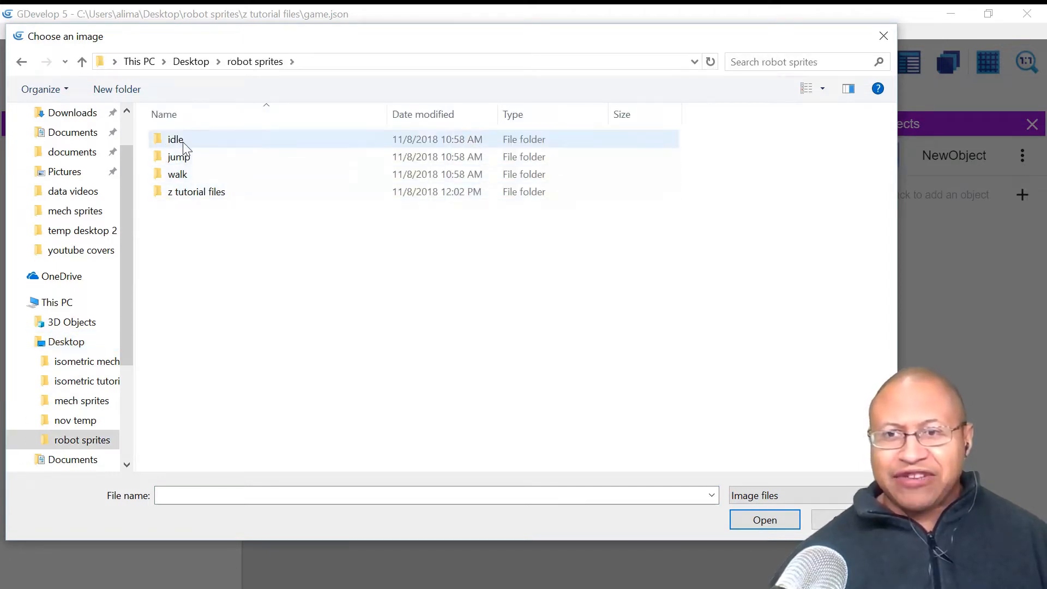
pyautogui.click(198, 145)
pyautogui.doubleClick(198, 145)
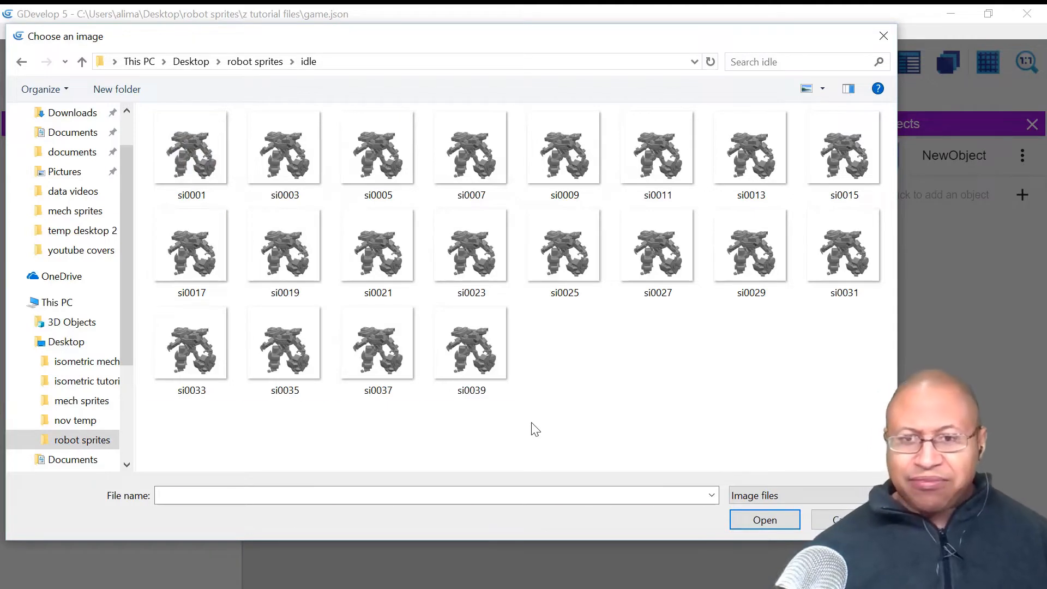
pyautogui.hotkey('ctrl', 'a')
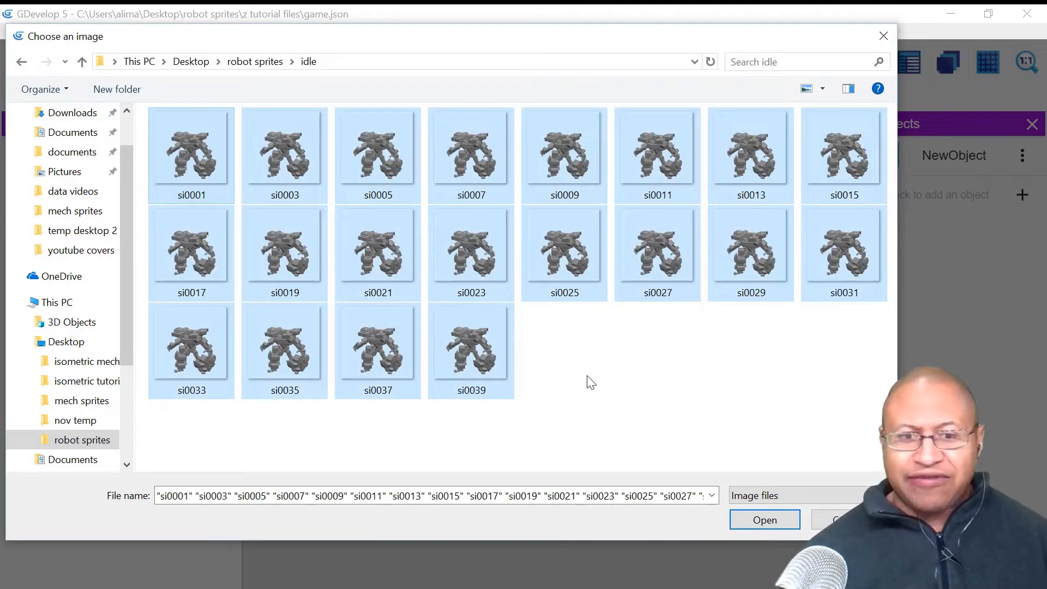
pyautogui.click(754, 521)
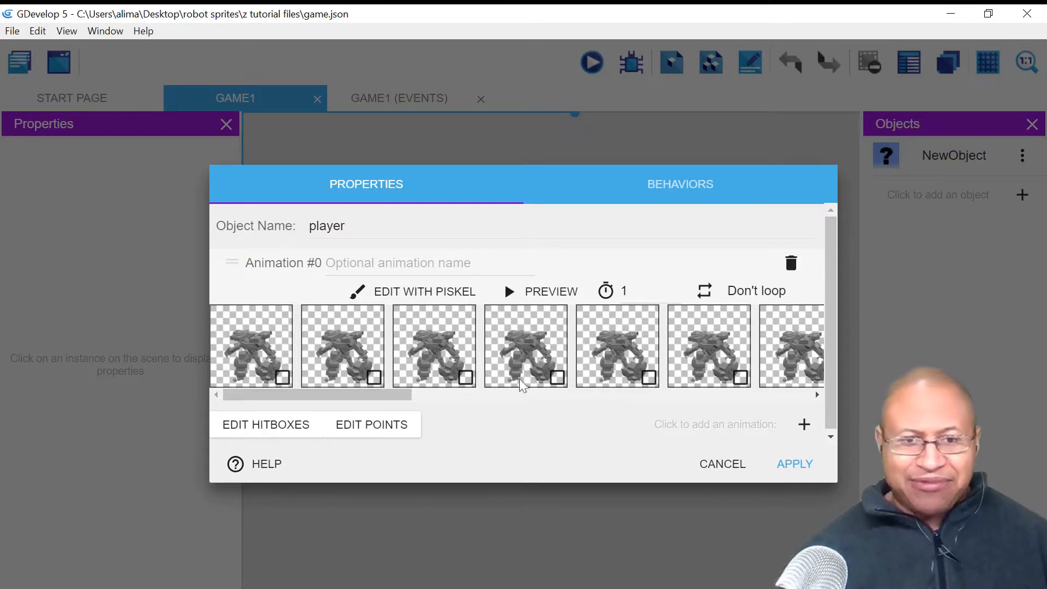
pyautogui.click(331, 267)
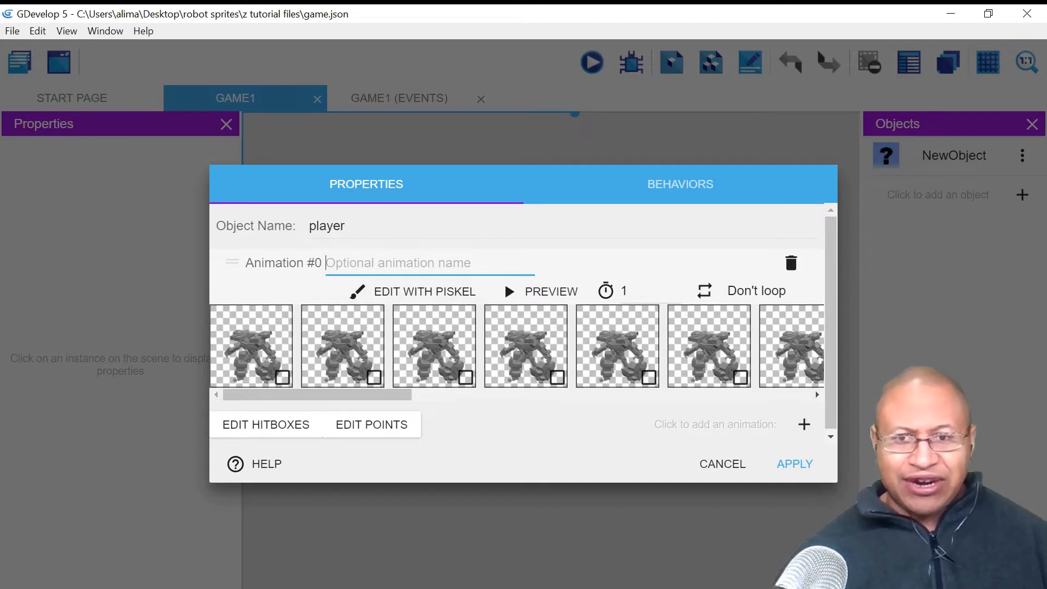
pyautogui.write('idle')
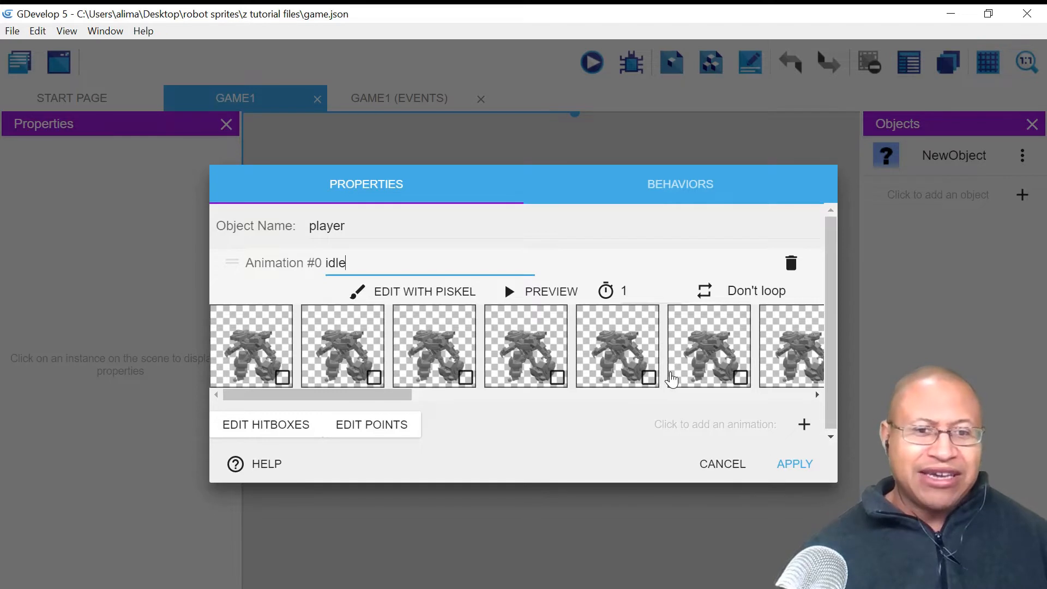
# Step: Add a second animation to the player and name it walk
pyautogui.click(806, 426)
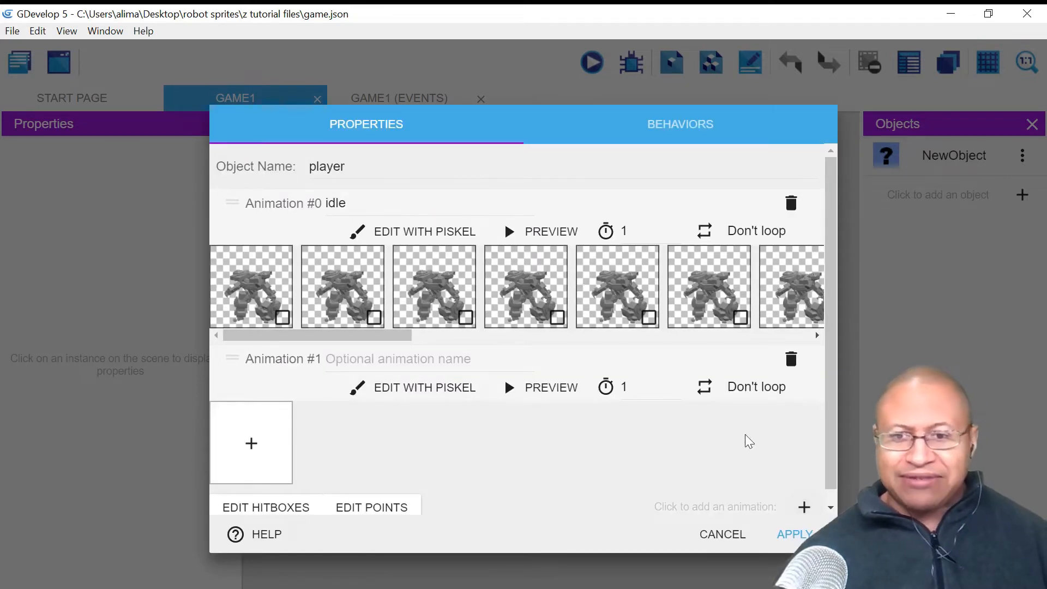
pyautogui.click(426, 360)
pyautogui.write('walk')
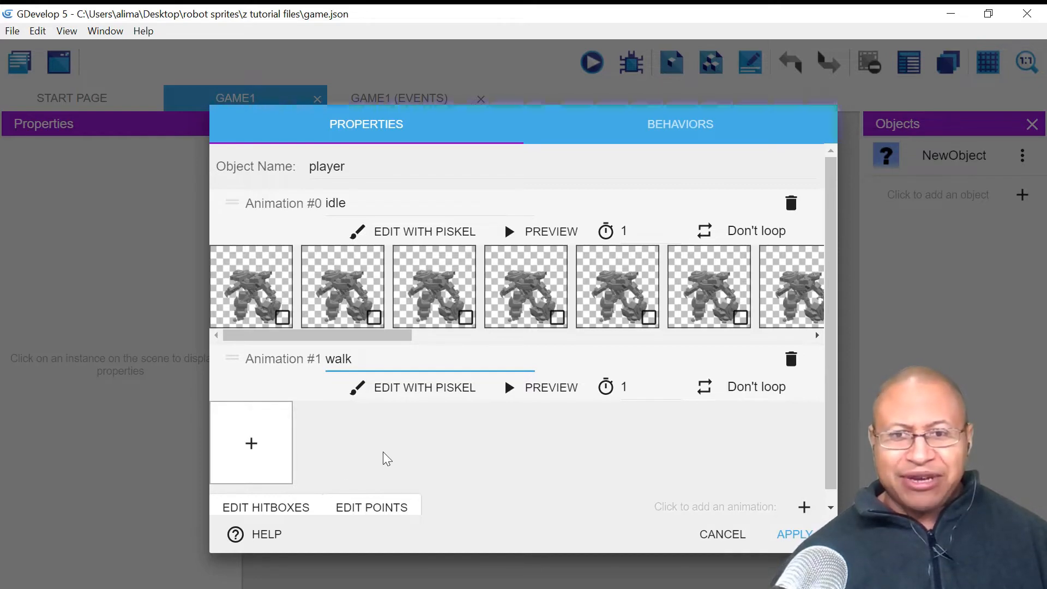
# Step: Fill the walk animation with all the images from the robot sprites\walk folder on the Desktop
pyautogui.click(252, 444)
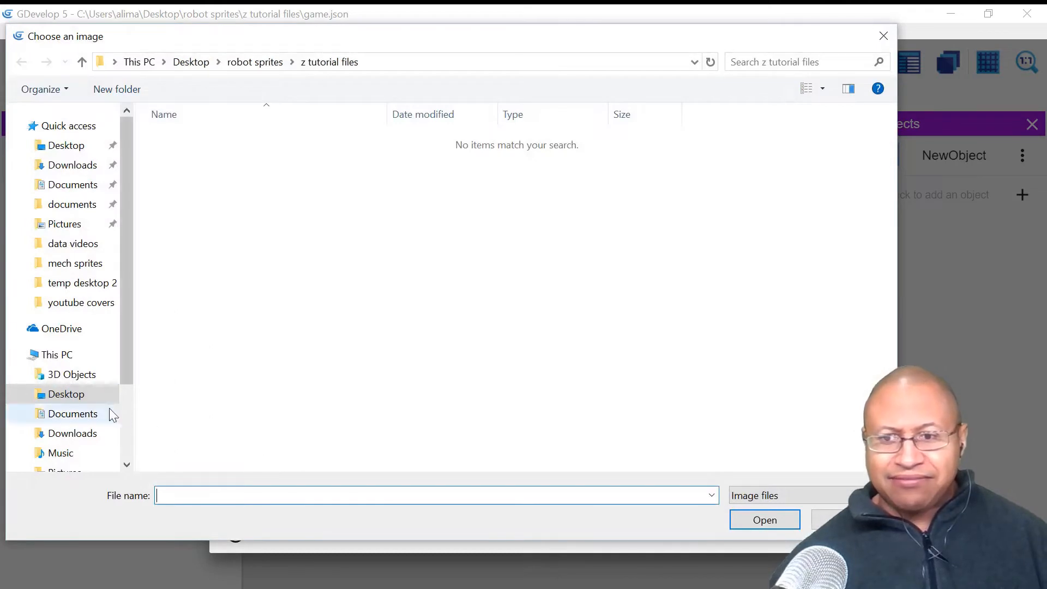
pyautogui.click(75, 398)
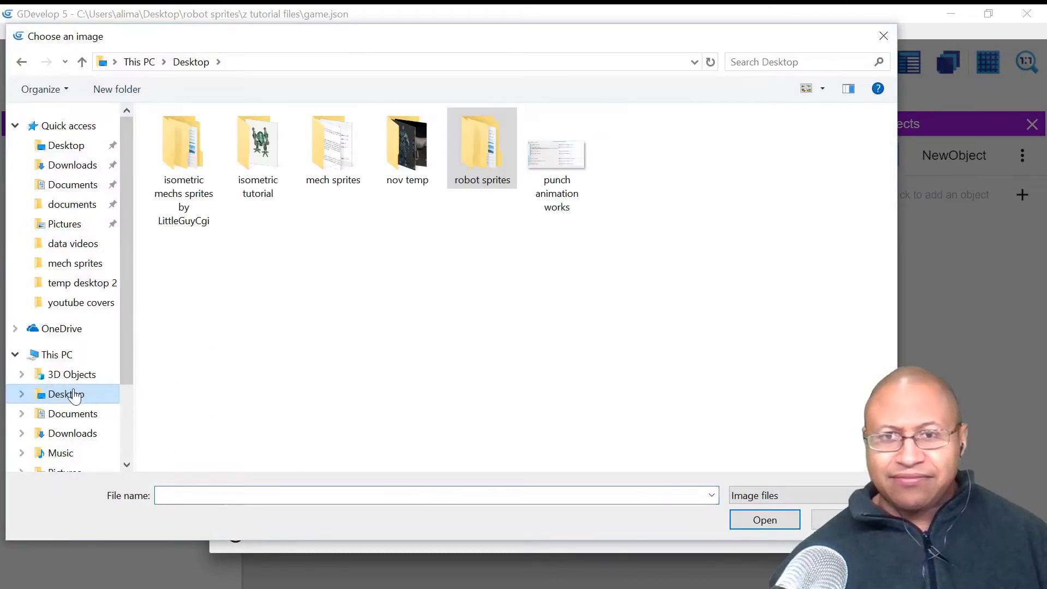
pyautogui.doubleClick(496, 162)
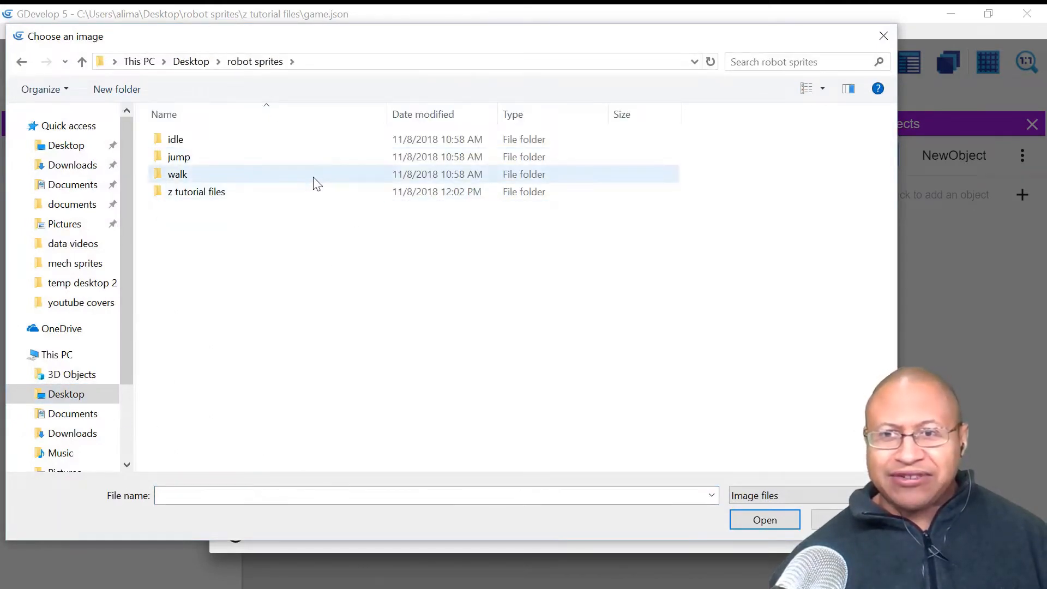
pyautogui.doubleClick(313, 175)
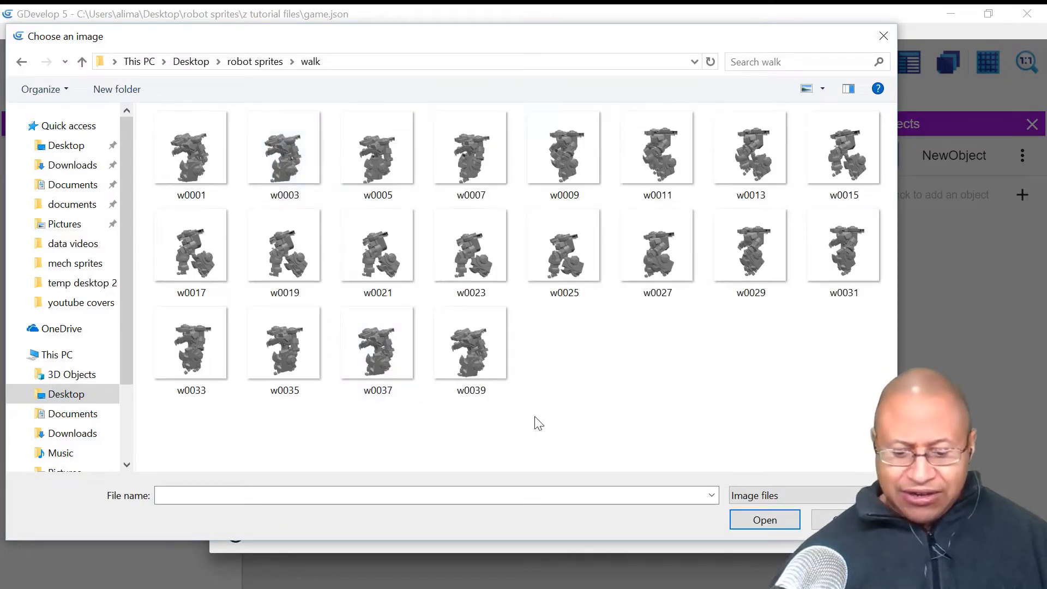
pyautogui.hotkey('ctrl', 'a')
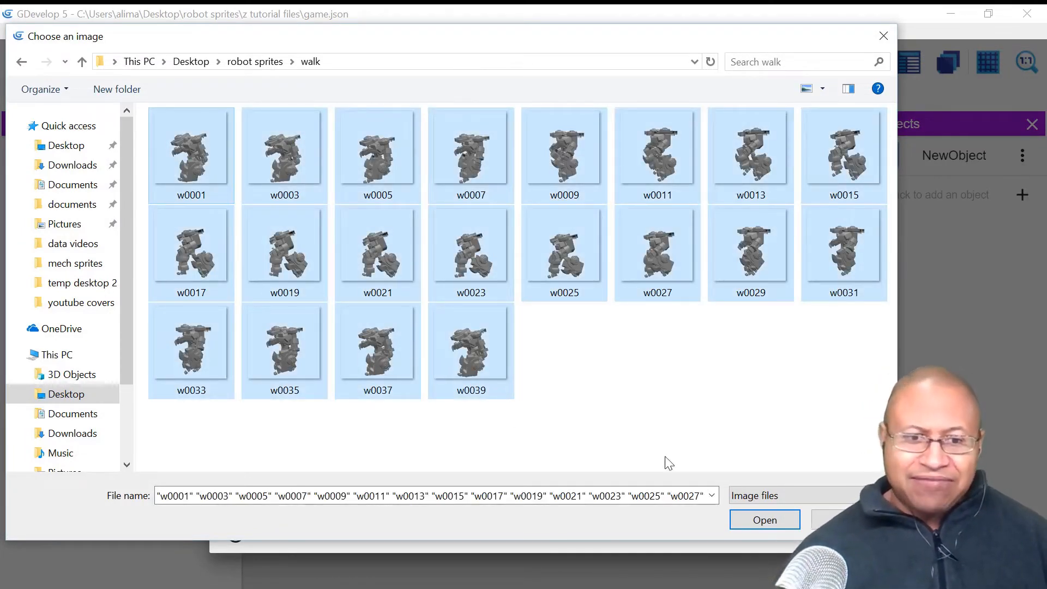
pyautogui.click(763, 520)
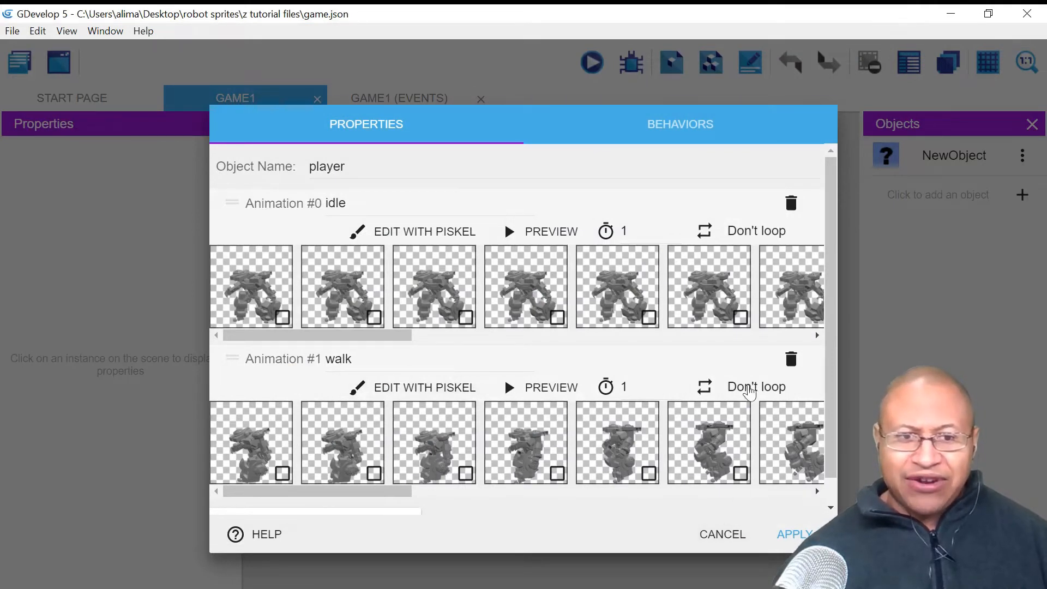
# Step: Add a third animation to the player and name it jump
pyautogui.scroll(-1, 824, 376)
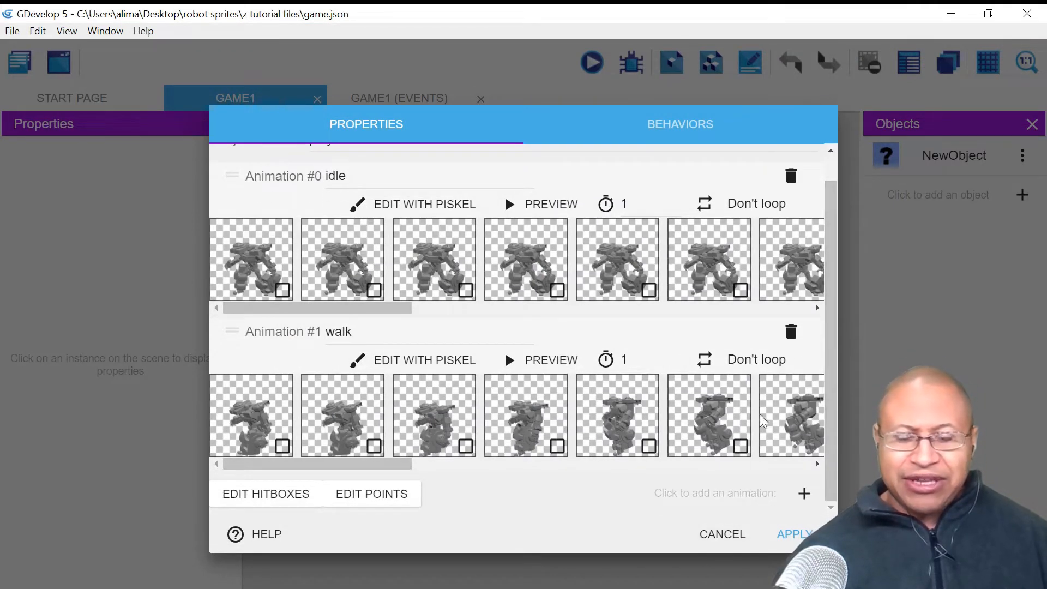
pyautogui.click(805, 495)
pyautogui.scroll(-5, 806, 498)
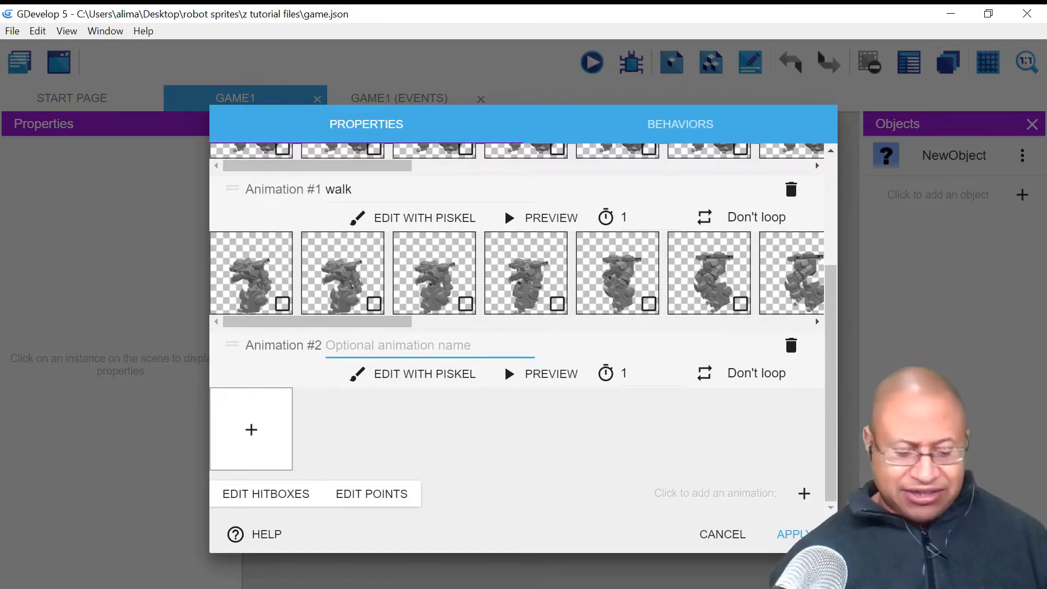
pyautogui.write('jump')
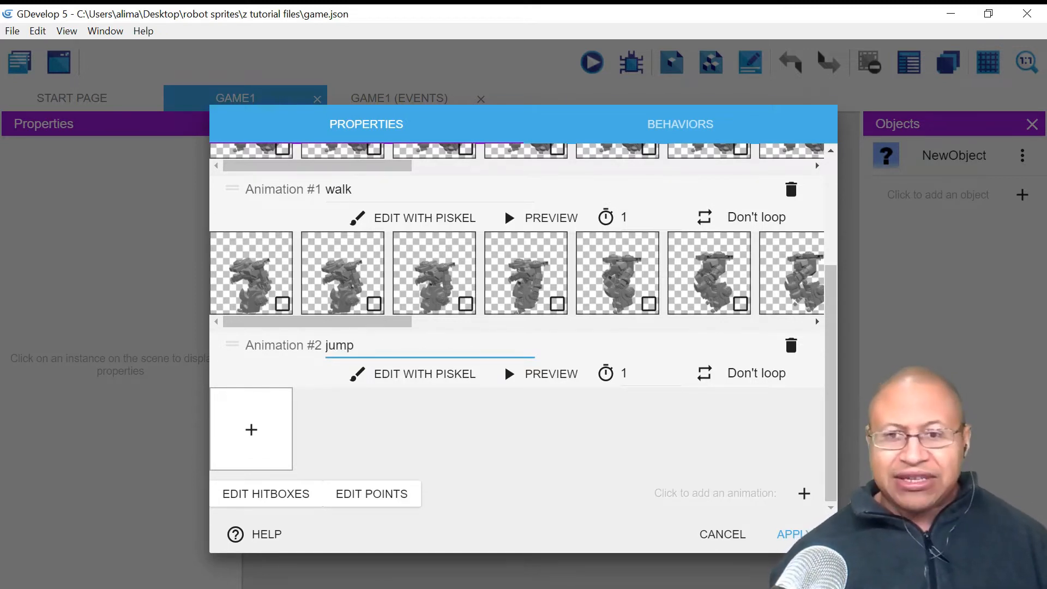
# Step: Fill the jump animation with all the images from the robot sprites\jump folder on the Desktop
pyautogui.click(252, 432)
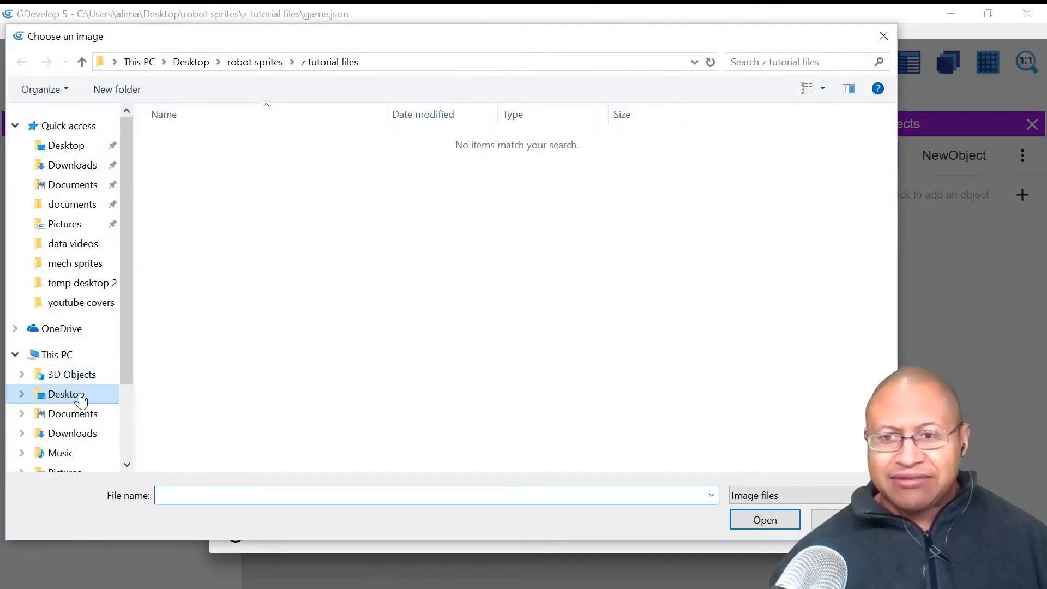
pyautogui.click(68, 393)
pyautogui.doubleClick(469, 159)
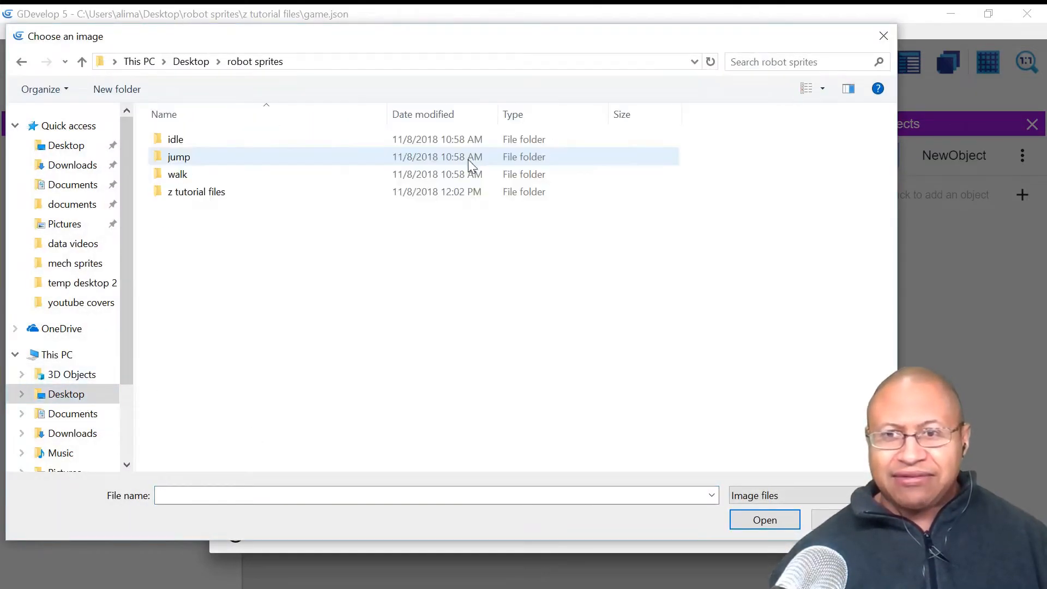
pyautogui.doubleClick(249, 164)
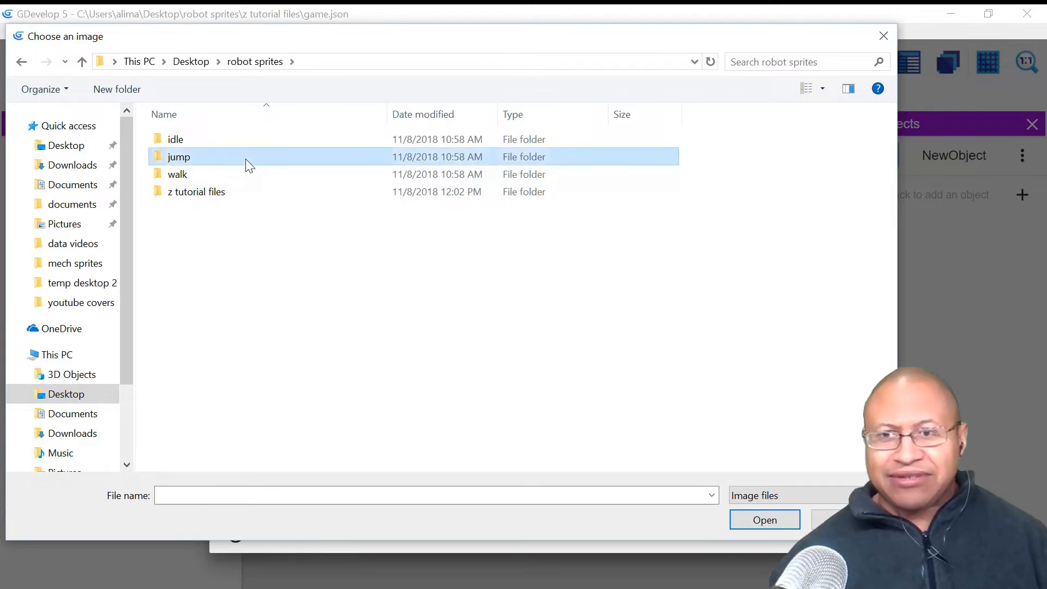
pyautogui.hotkey('ctrl', 'a')
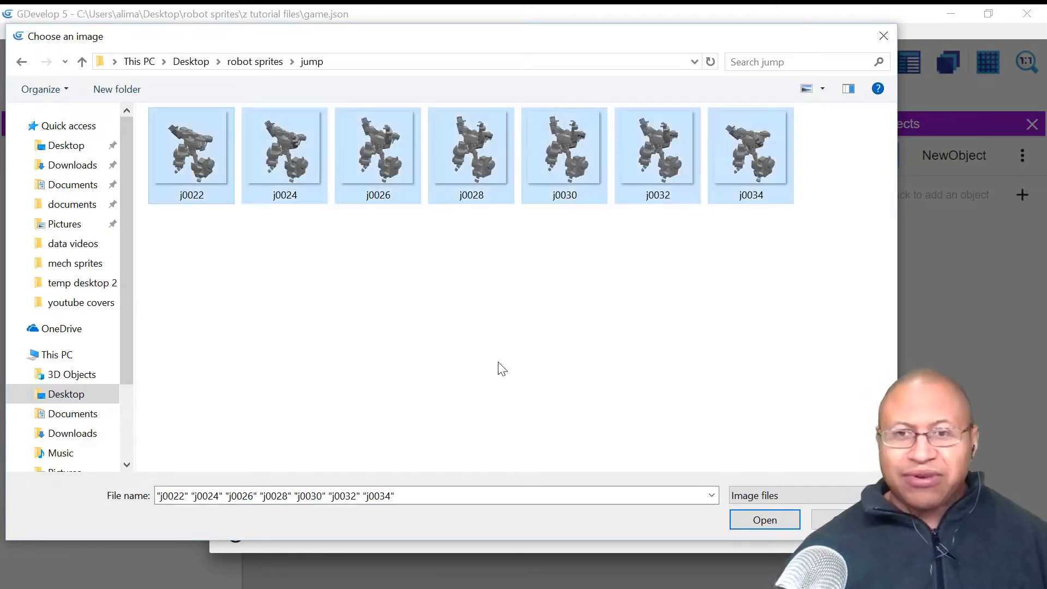
pyautogui.click(764, 520)
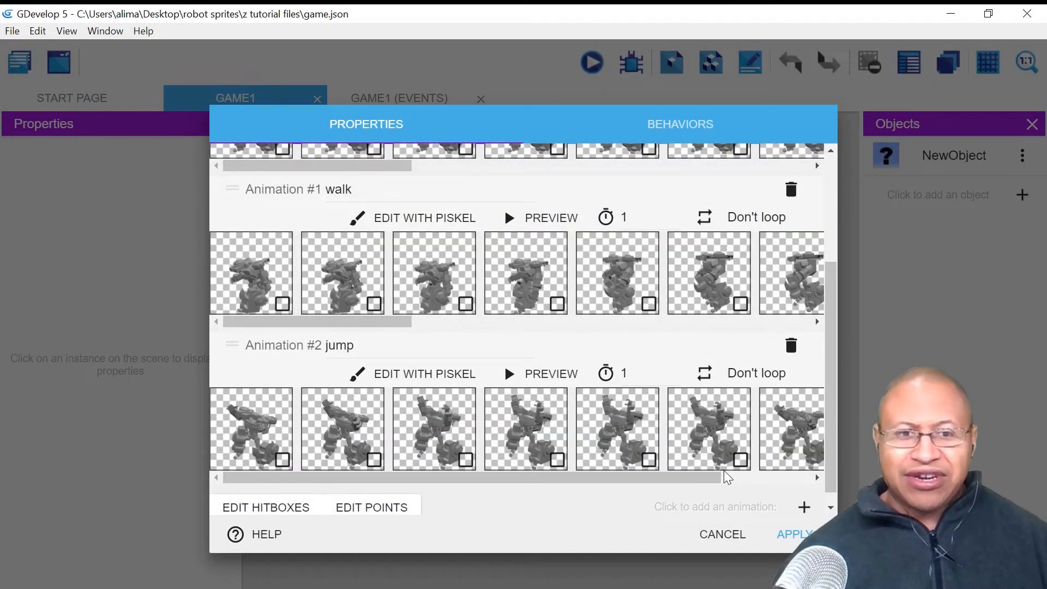
# Step: Preview the player's idle animation with the robot's body in view, and close the preview
pyautogui.scroll(5, 823, 339)
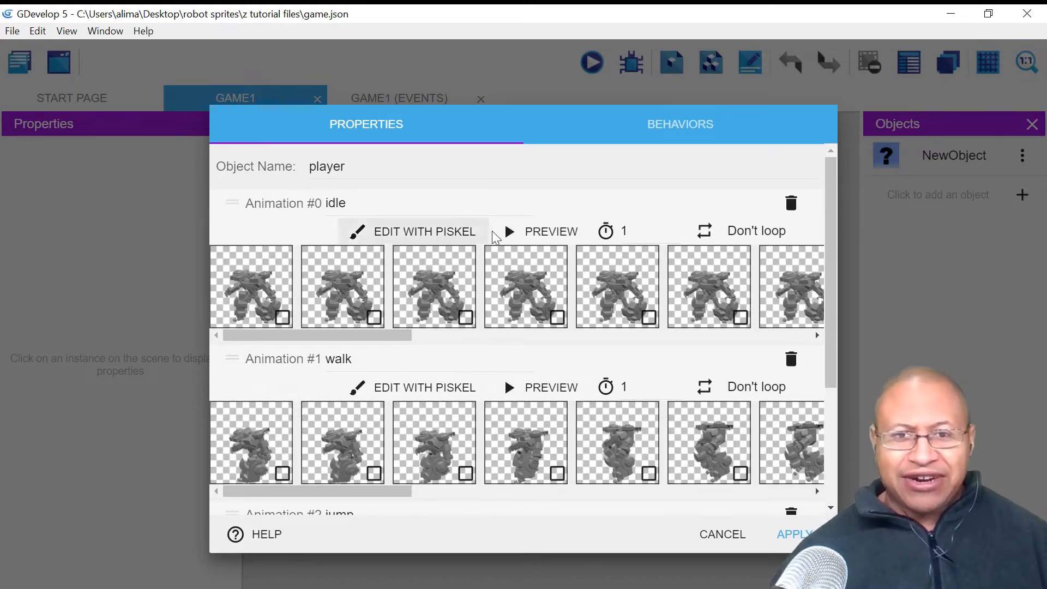
pyautogui.click(546, 231)
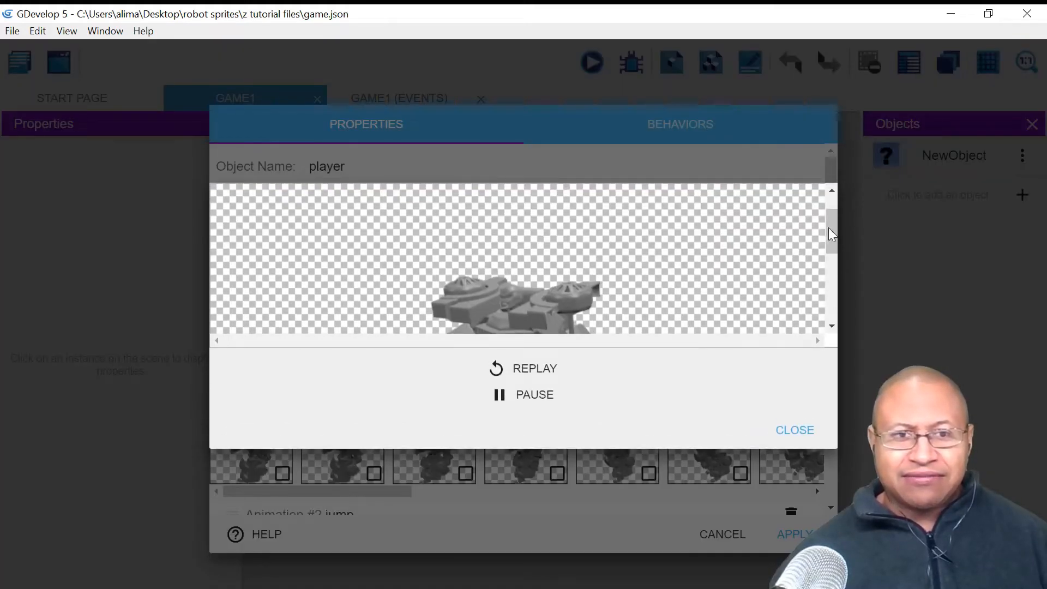
pyautogui.moveTo(833, 231); pyautogui.dragTo(833, 256)
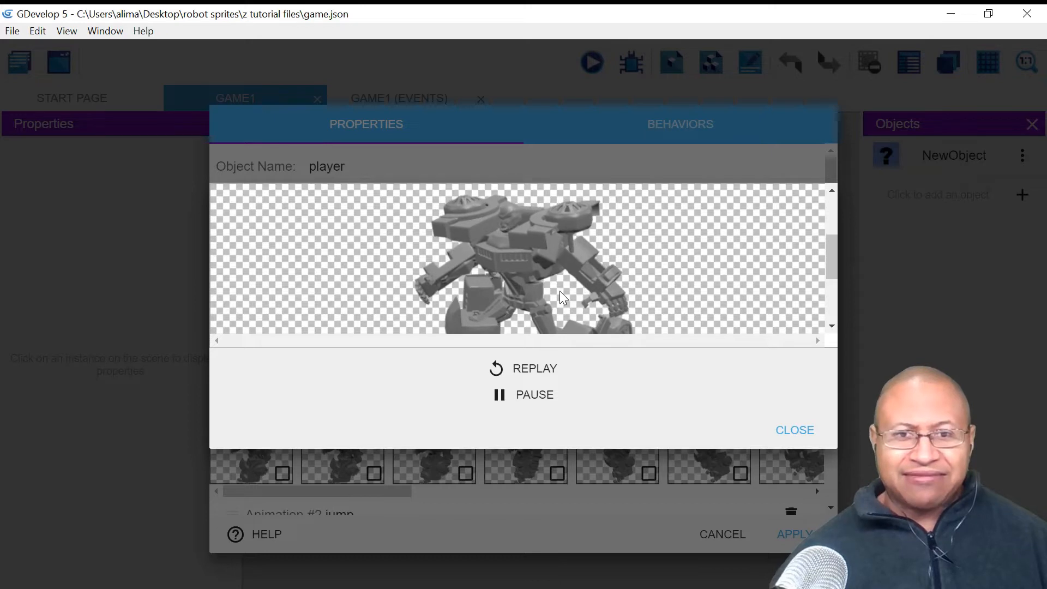
pyautogui.click(802, 430)
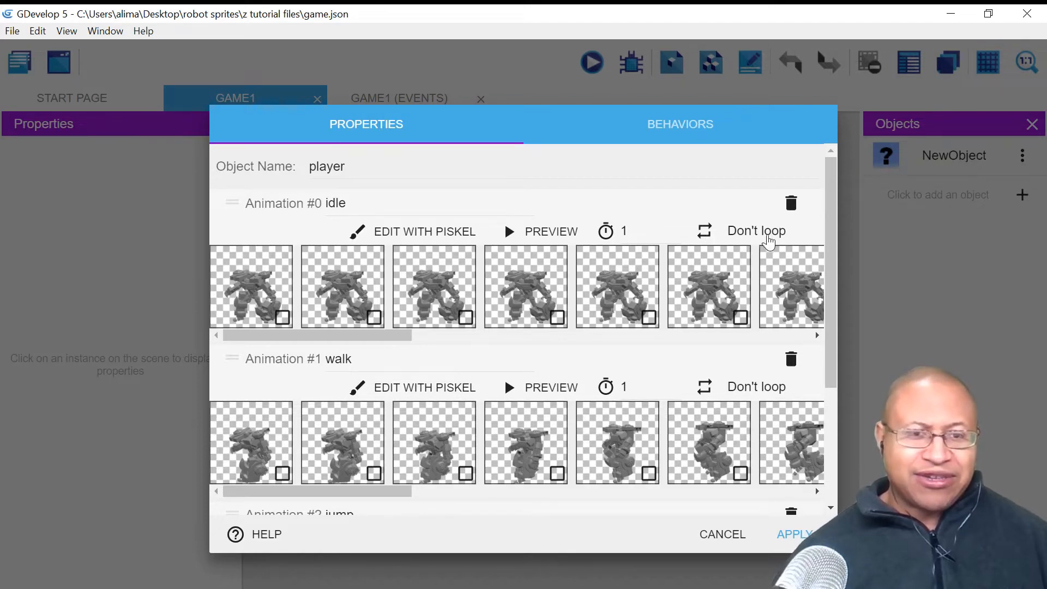
# Step: Set the idle animation to loop with a frame time of 0.08, and check it in the preview
pyautogui.click(752, 238)
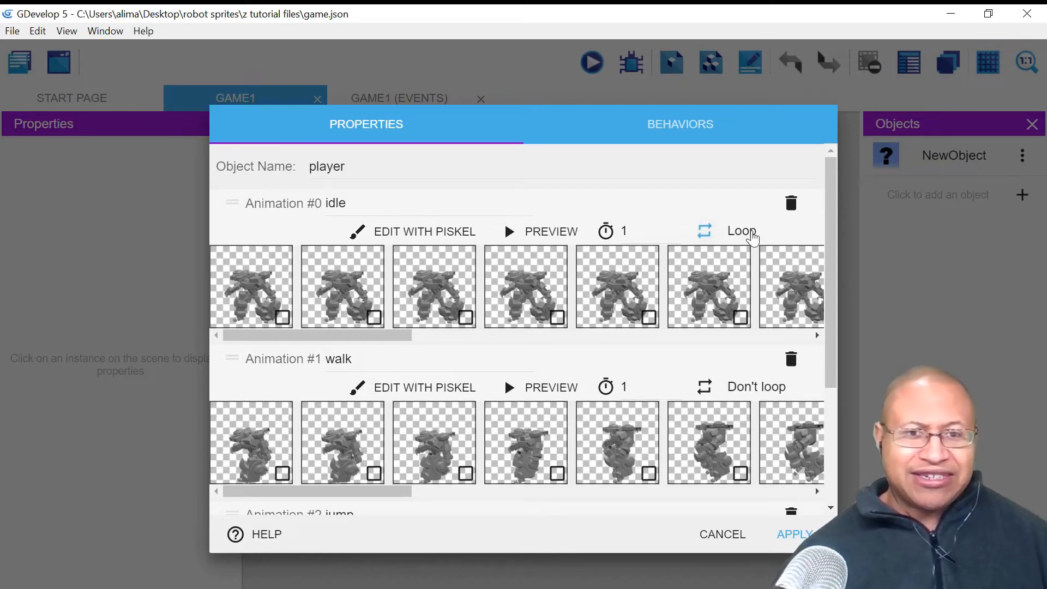
pyautogui.click(632, 232)
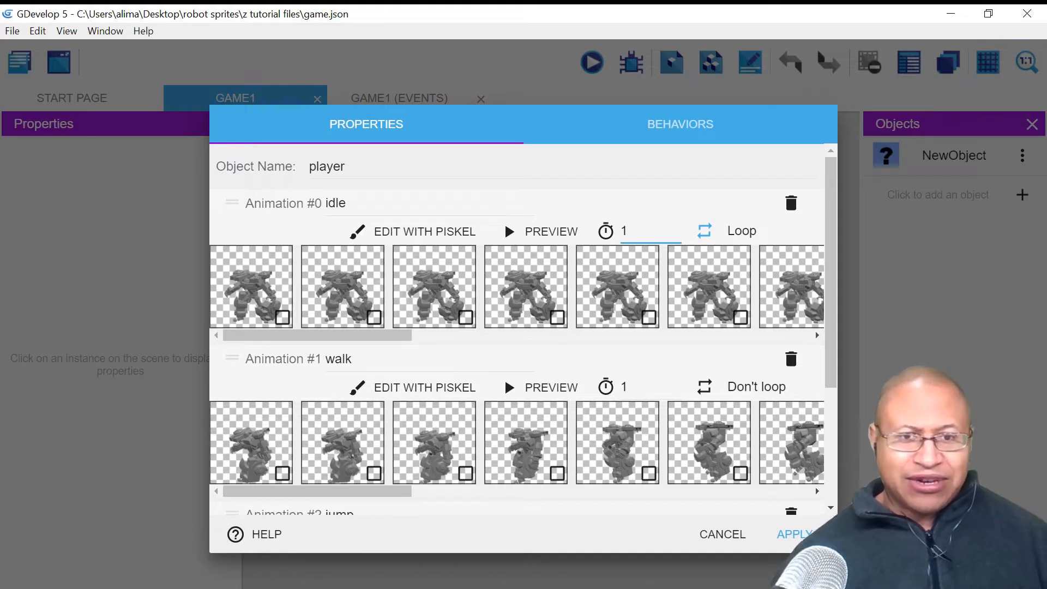
pyautogui.press('BackSpace')
pyautogui.write('0.08')
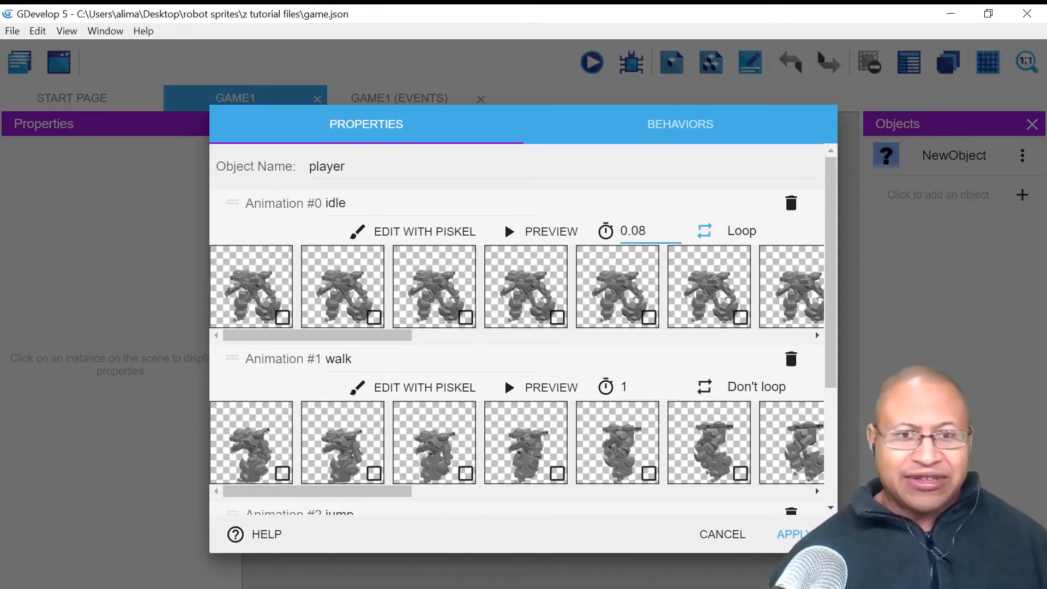
pyautogui.click(539, 235)
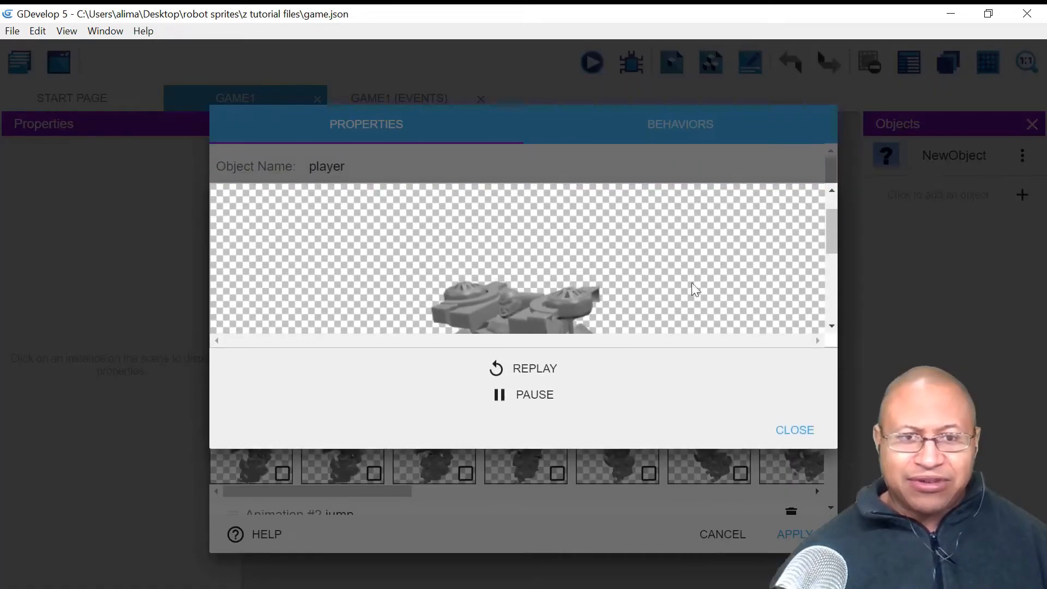
pyautogui.moveTo(833, 229); pyautogui.dragTo(832, 250)
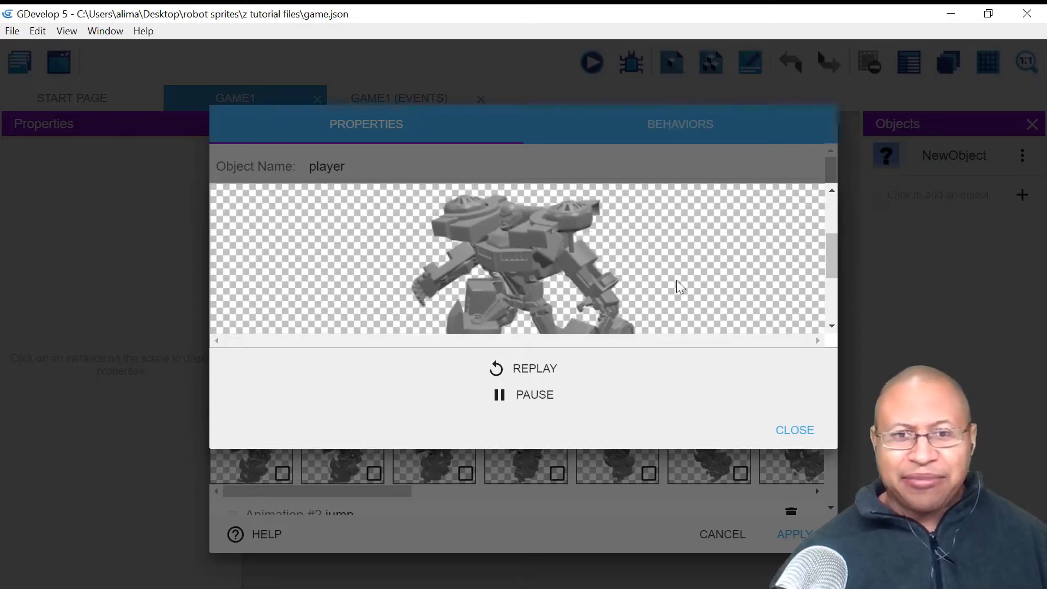
pyautogui.click(792, 429)
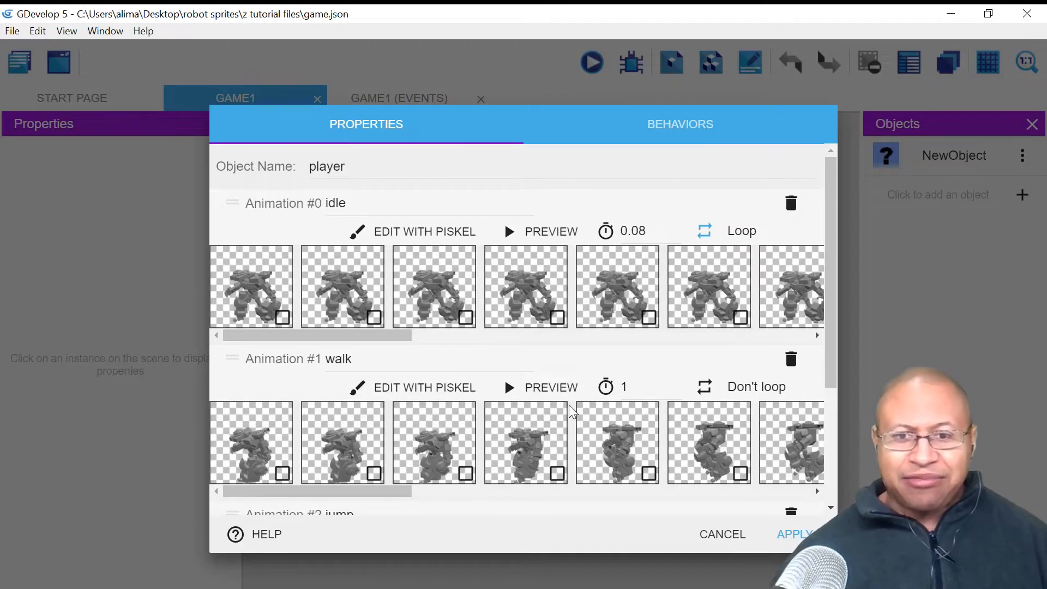
# Step: Make the walk animation loop with a frame time of 0.08, and check its movement in the preview
pyautogui.moveTo(833, 363); pyautogui.dragTo(844, 429)
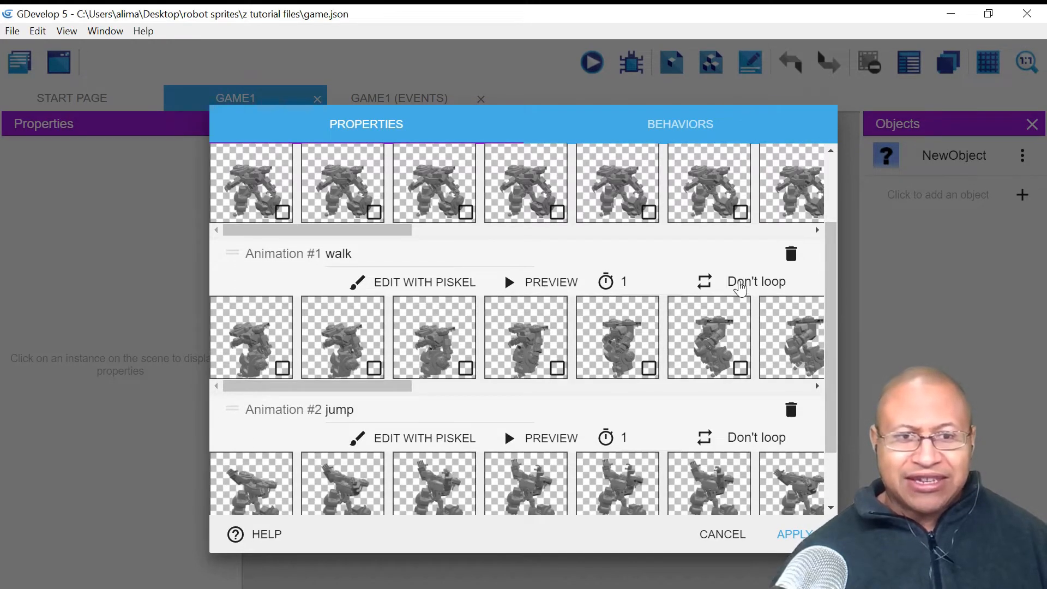
pyautogui.click(741, 284)
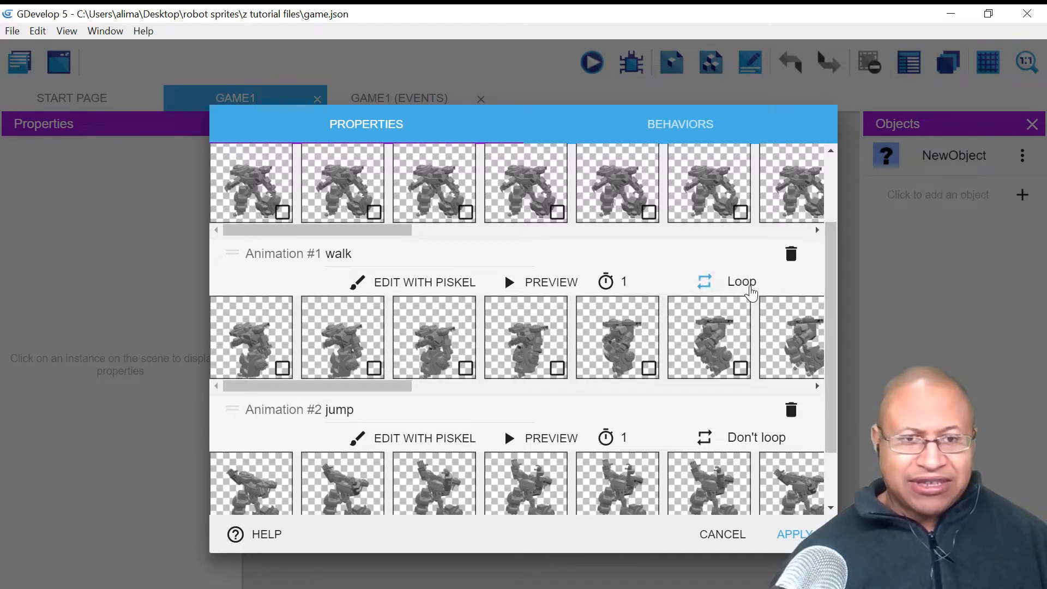
pyautogui.click(637, 282)
pyautogui.press('BackSpace')
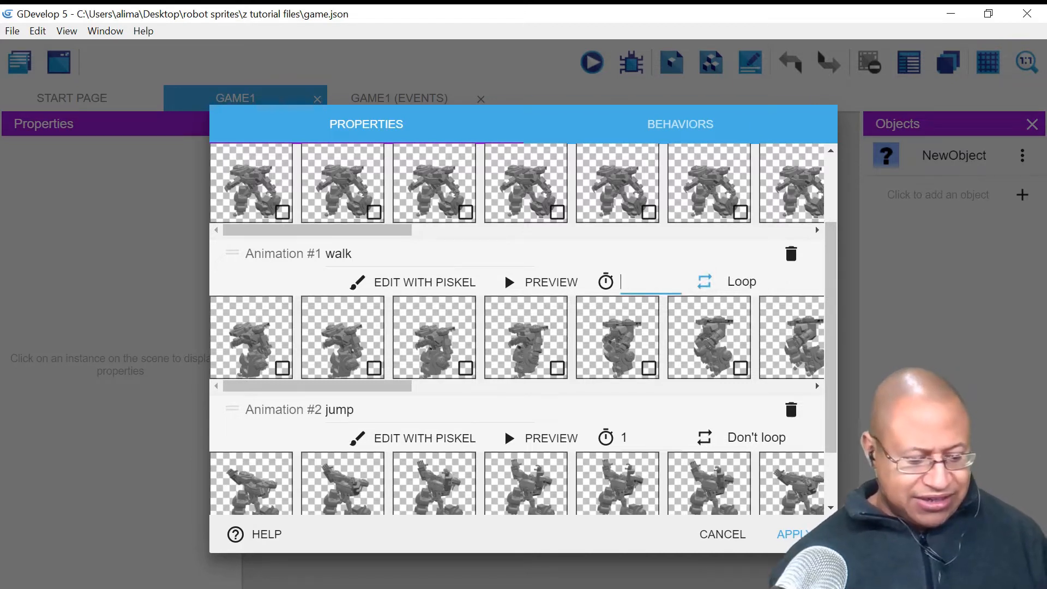
pyautogui.write('0.08')
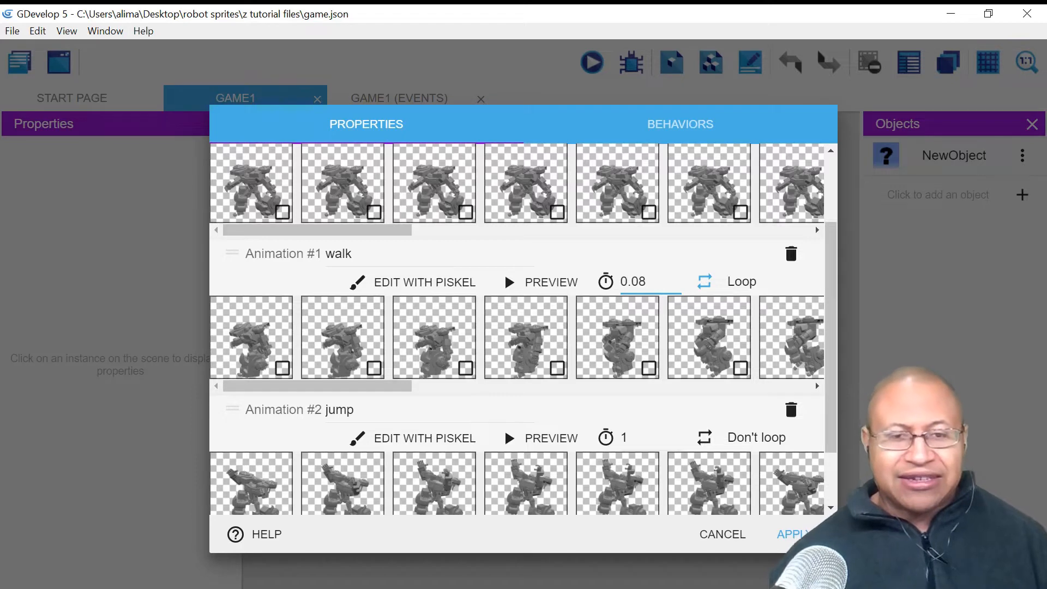
pyautogui.click(553, 282)
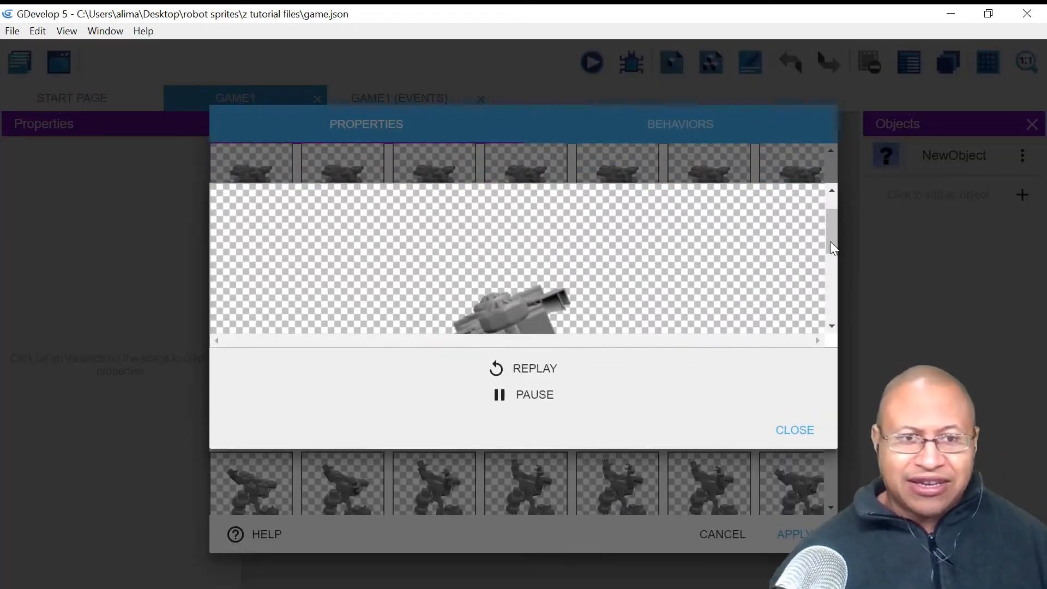
pyautogui.moveTo(833, 254); pyautogui.dragTo(832, 266)
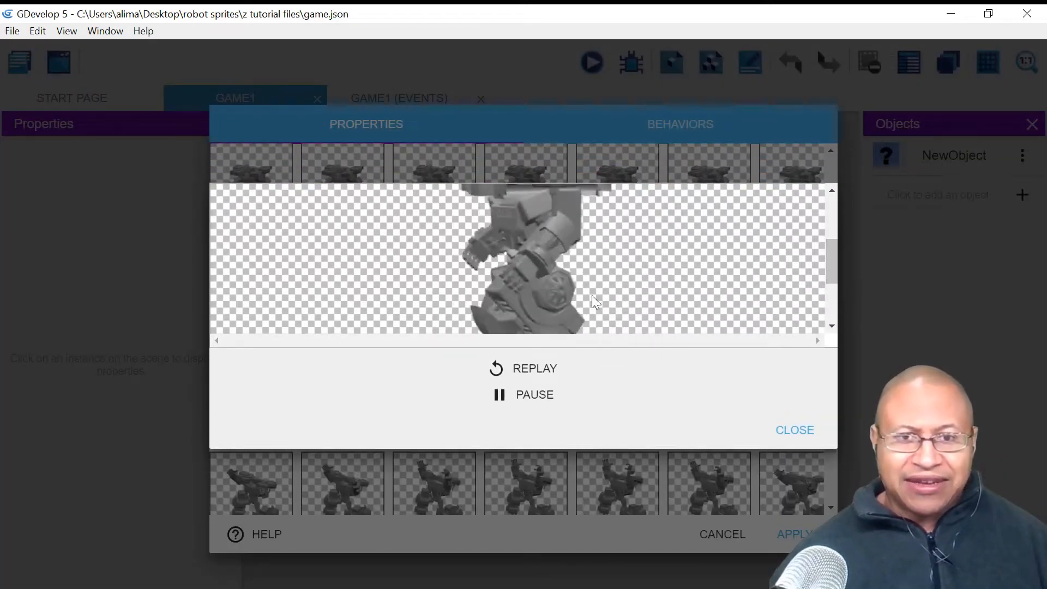
pyautogui.click(804, 428)
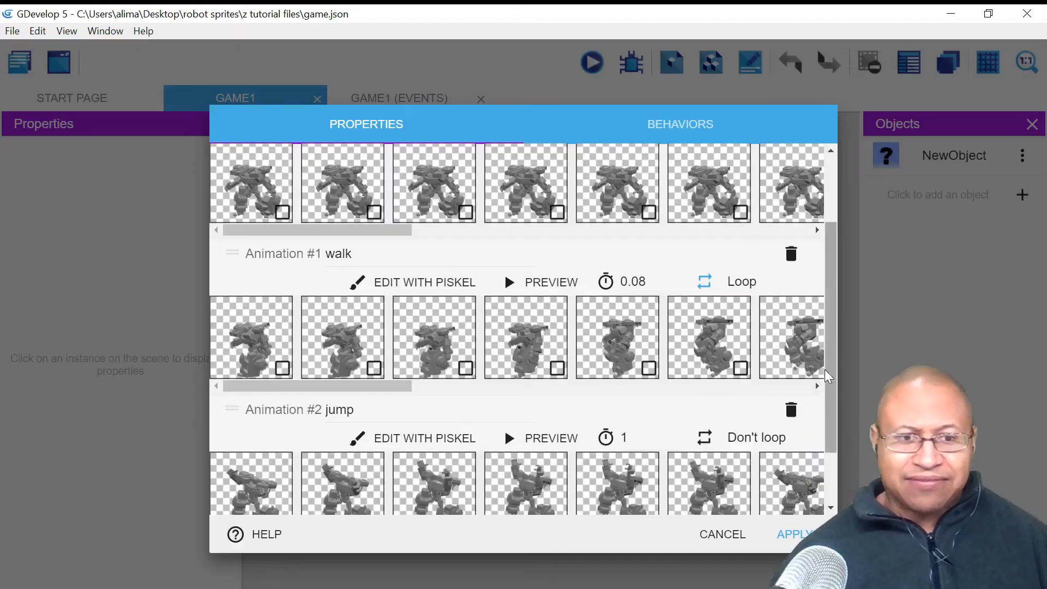
# Step: Set the jump animation's frame time to 0.08, and replay it in the preview
pyautogui.moveTo(835, 401); pyautogui.dragTo(834, 435)
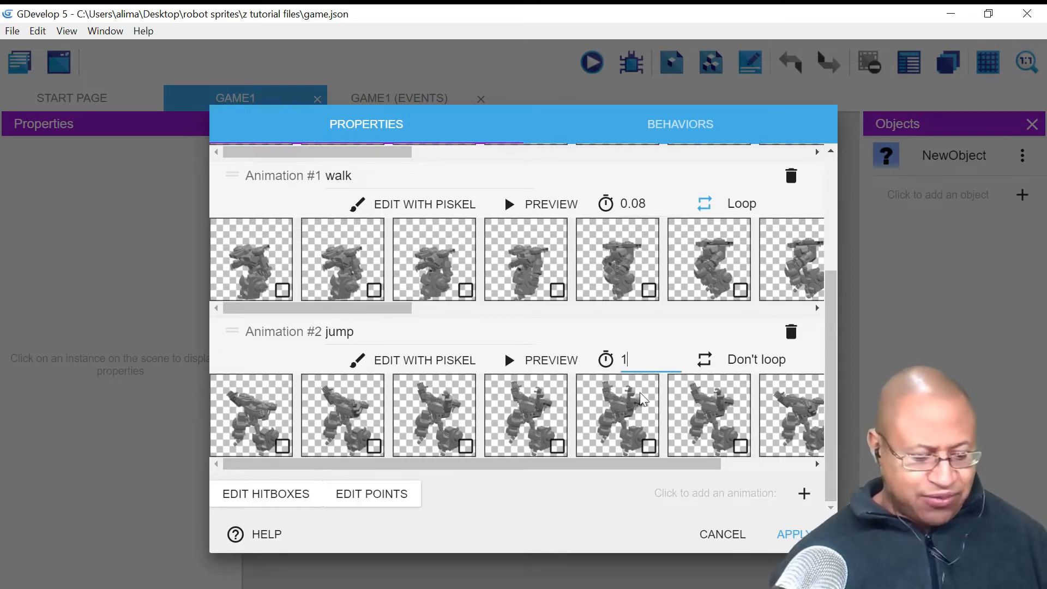
pyautogui.press('BackSpace')
pyautogui.write('0.08')
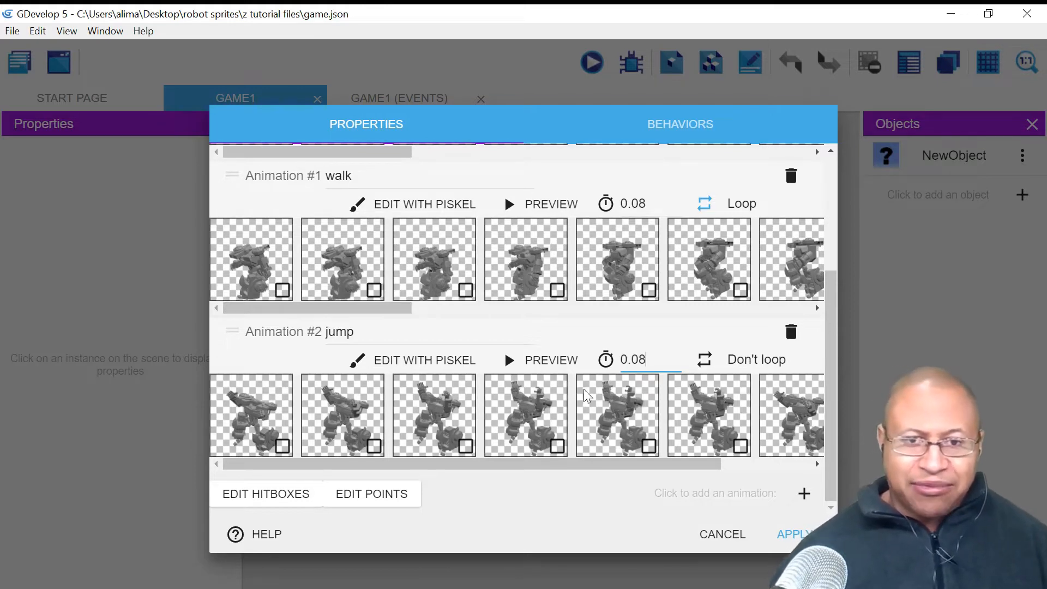
pyautogui.click(547, 360)
pyautogui.moveTo(832, 213); pyautogui.dragTo(831, 250)
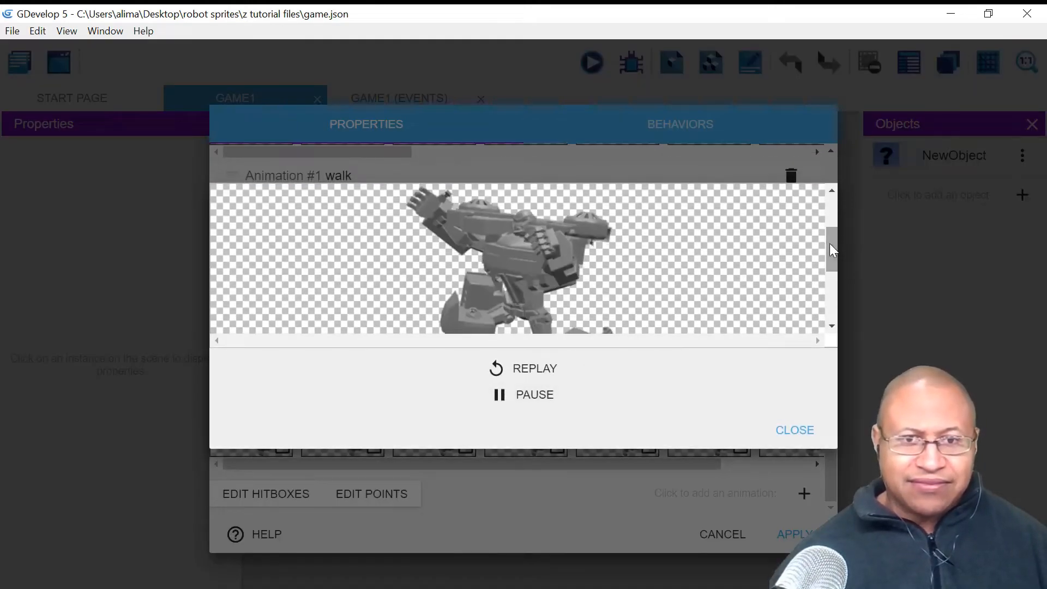
pyautogui.click(534, 367)
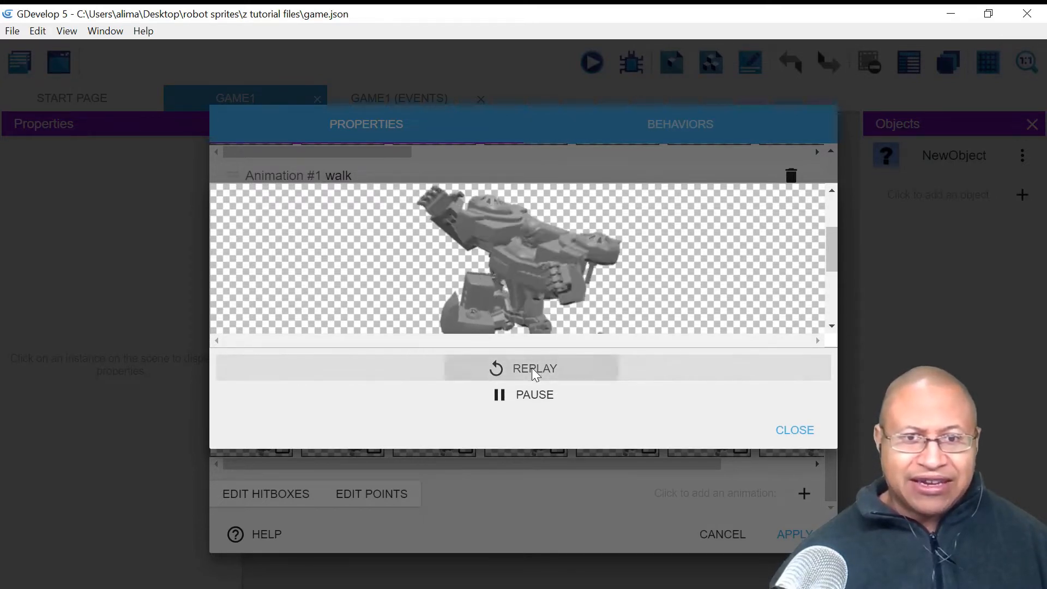
# Step: Close the jump animation preview and apply the player object's animation settings
pyautogui.click(784, 429)
pyautogui.moveTo(828, 440); pyautogui.dragTo(830, 478)
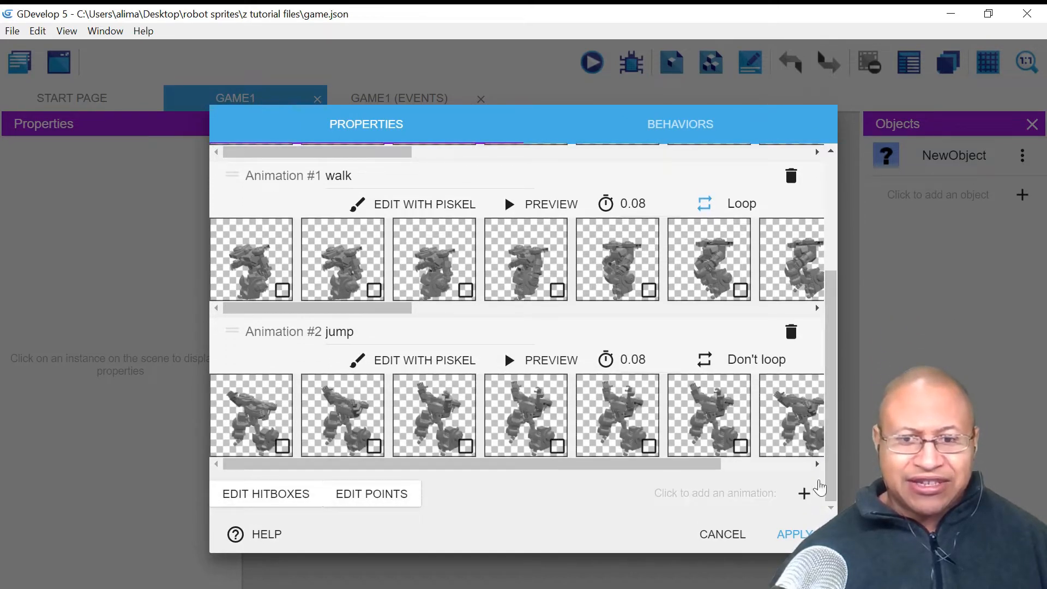
pyautogui.click(788, 537)
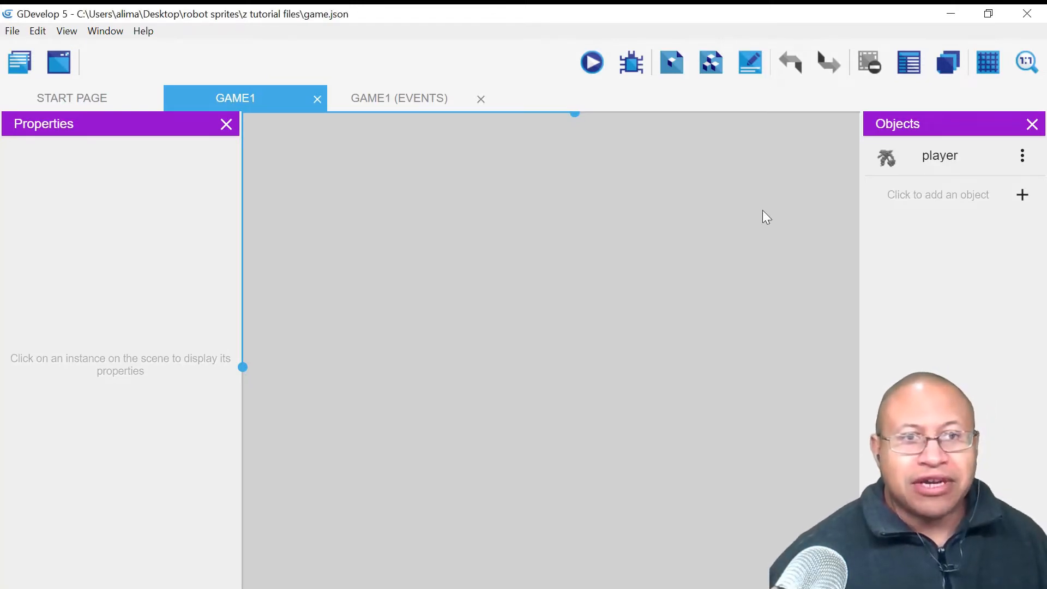
# Step: Place the player in the Game1 scene at about X 255, Y 106, and shrink it to about 181 × 181
pyautogui.moveTo(901, 153); pyautogui.dragTo(474, 292)
pyautogui.scroll(-1, 644, 420)
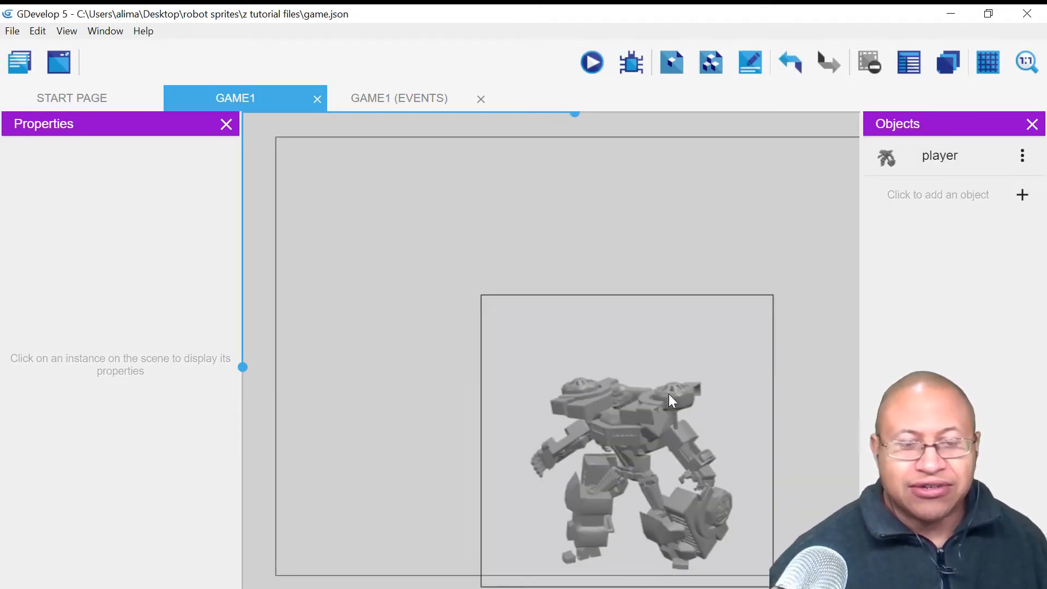
pyautogui.scroll(-1, 696, 371)
pyautogui.scroll(-1, 695, 371)
pyautogui.moveTo(635, 433); pyautogui.dragTo(608, 365)
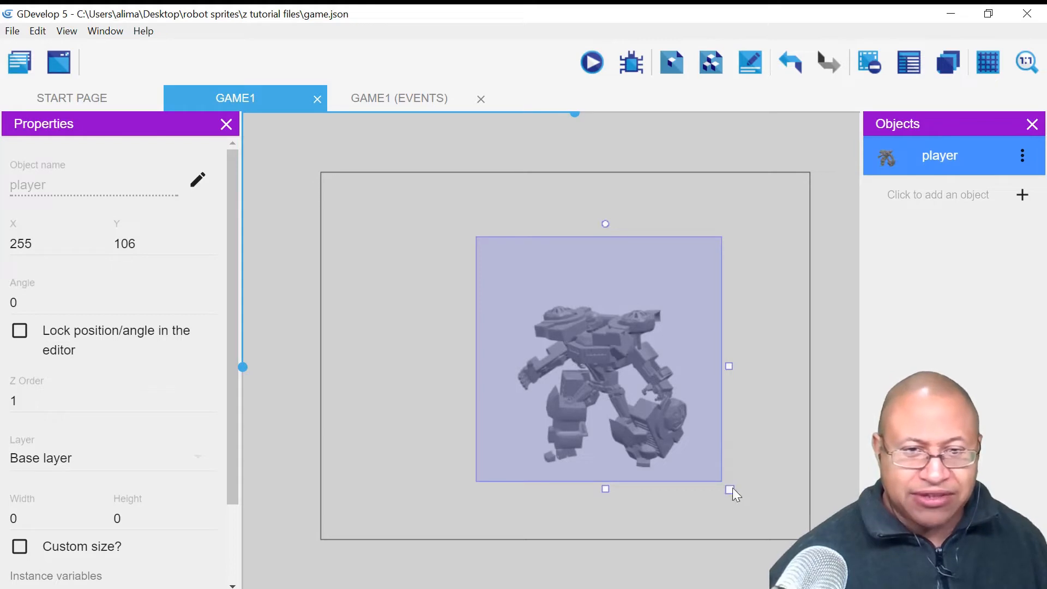
pyautogui.moveTo(731, 491); pyautogui.dragTo(596, 359)
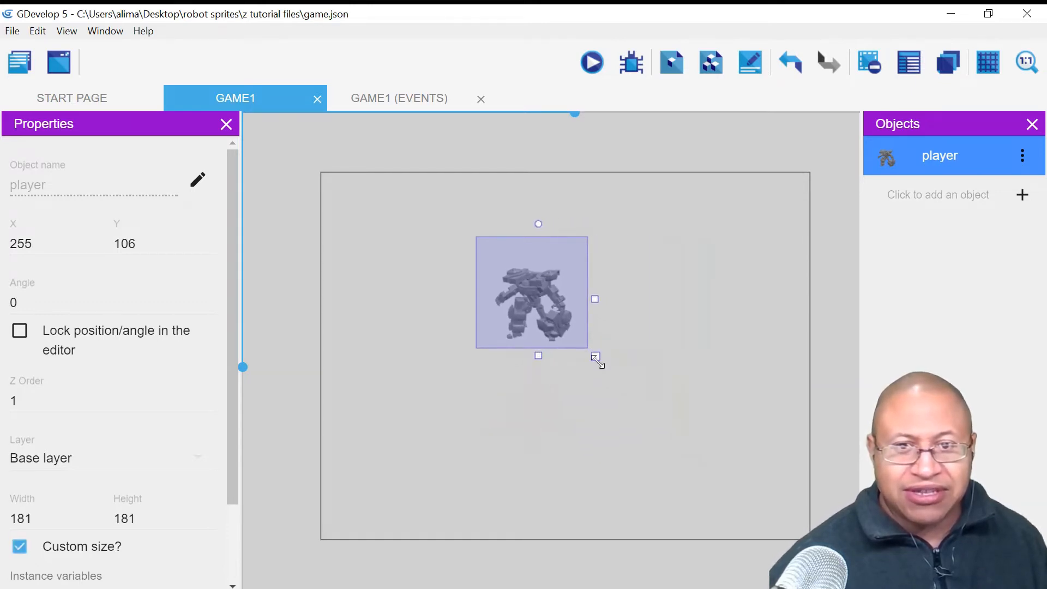
pyautogui.click(661, 306)
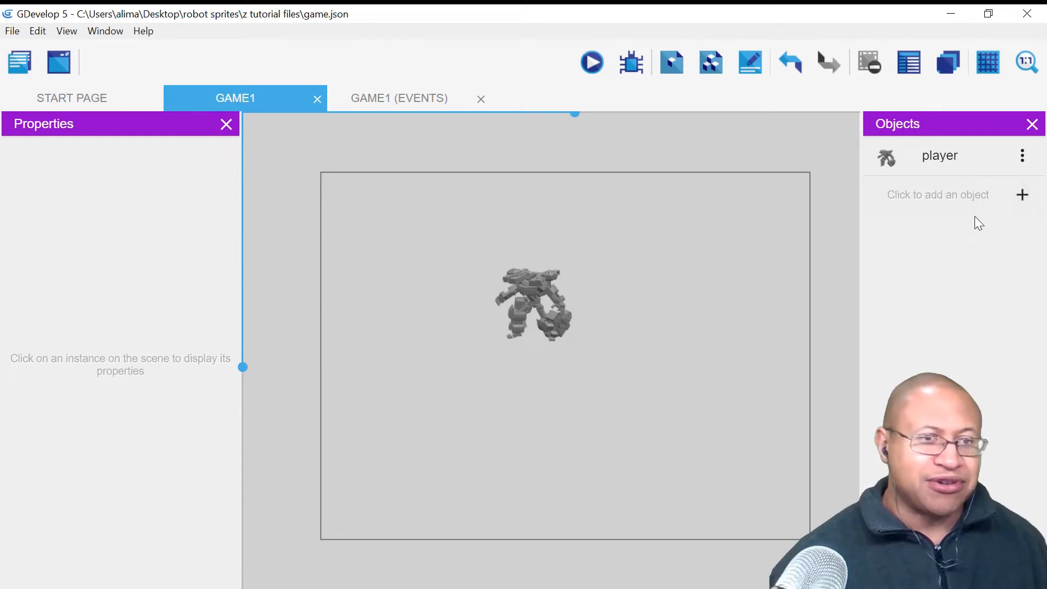
# Step: Add a Tiled Sprite object to the scene's objects and name it ground
pyautogui.click(1024, 195)
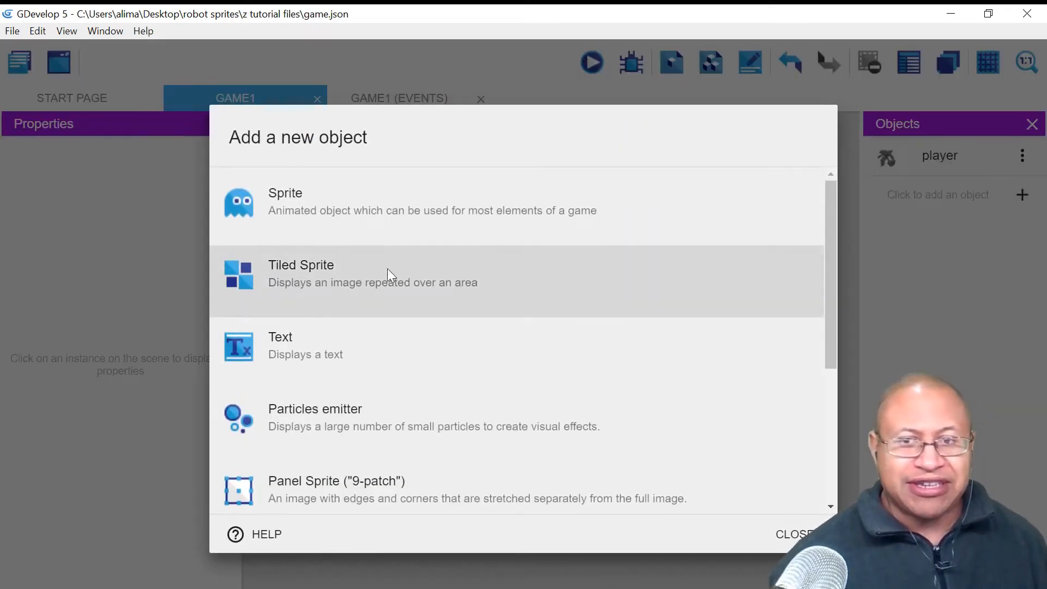
pyautogui.click(549, 284)
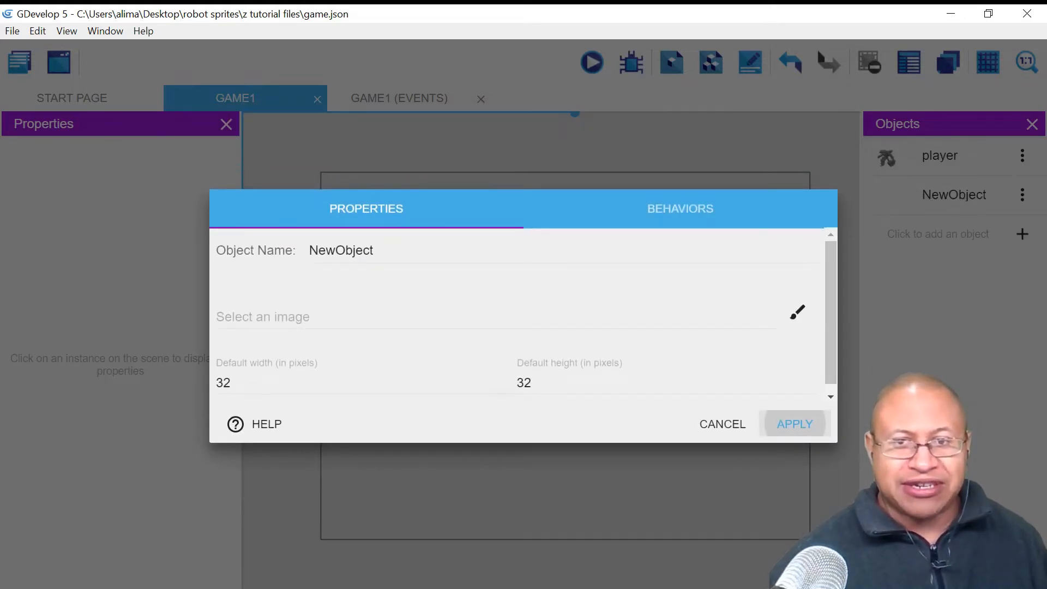
pyautogui.click(375, 250)
pyautogui.press('BackSpace')
pyautogui.press('BackSpace')
pyautogui.press('BackSpace')
pyautogui.press('BackSpace')
pyautogui.press('BackSpace')
pyautogui.press('BackSpace')
pyautogui.press('BackSpace')
pyautogui.press('BackSpace')
pyautogui.press('BackSpace')
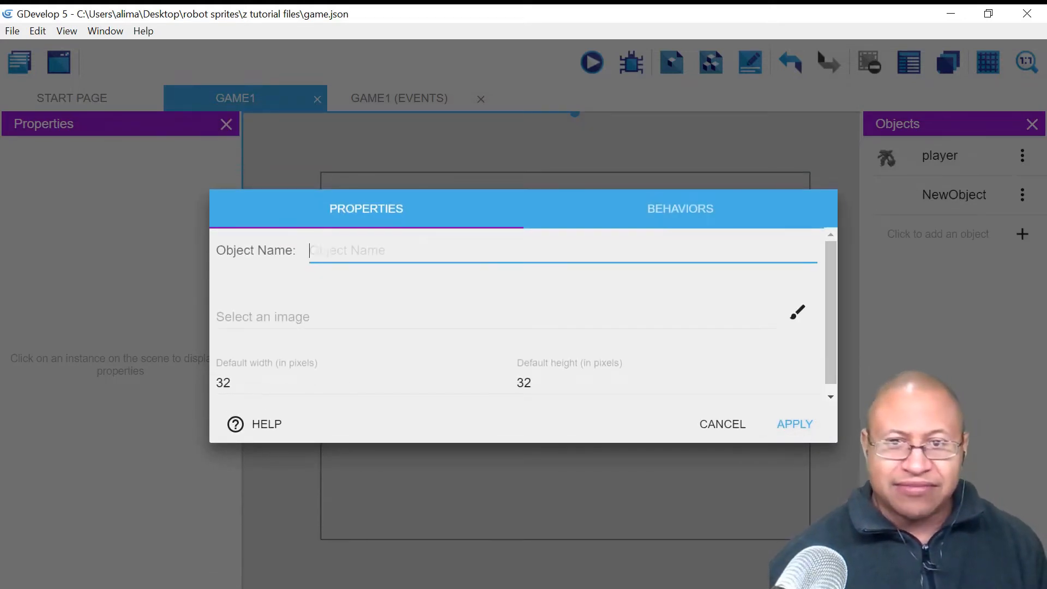
pyautogui.write('ground')
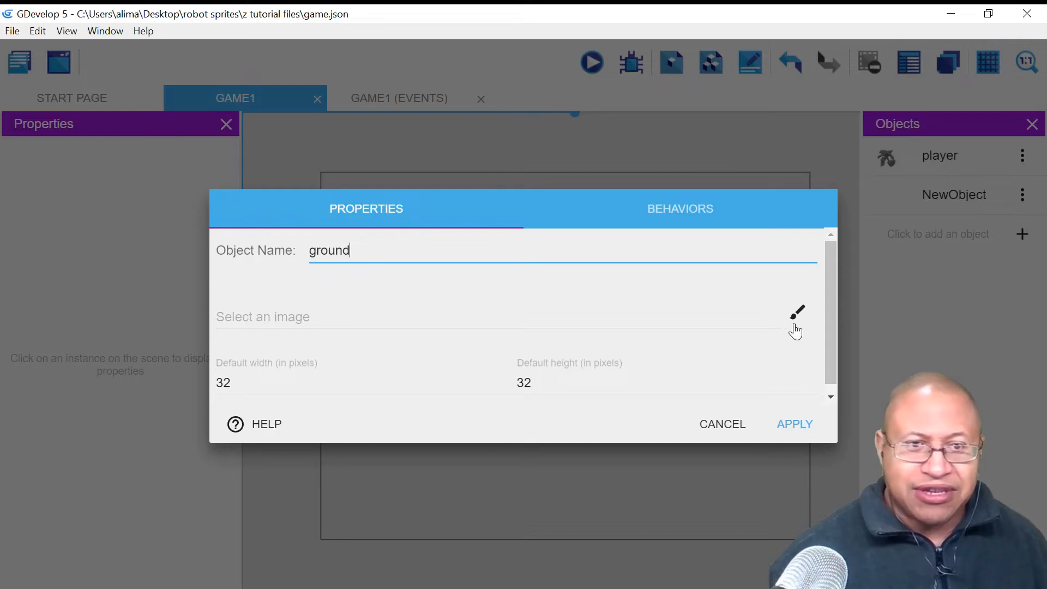
# Step: Create the ground object's image in Piskel and fill the whole canvas with dark olive #5c5e2c
pyautogui.click(798, 311)
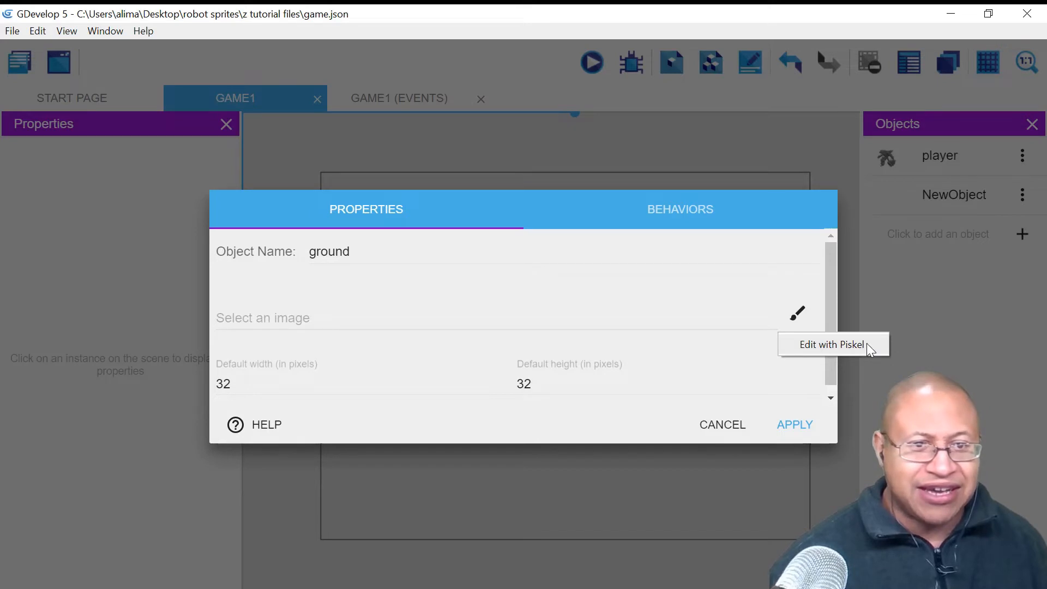
pyautogui.click(849, 342)
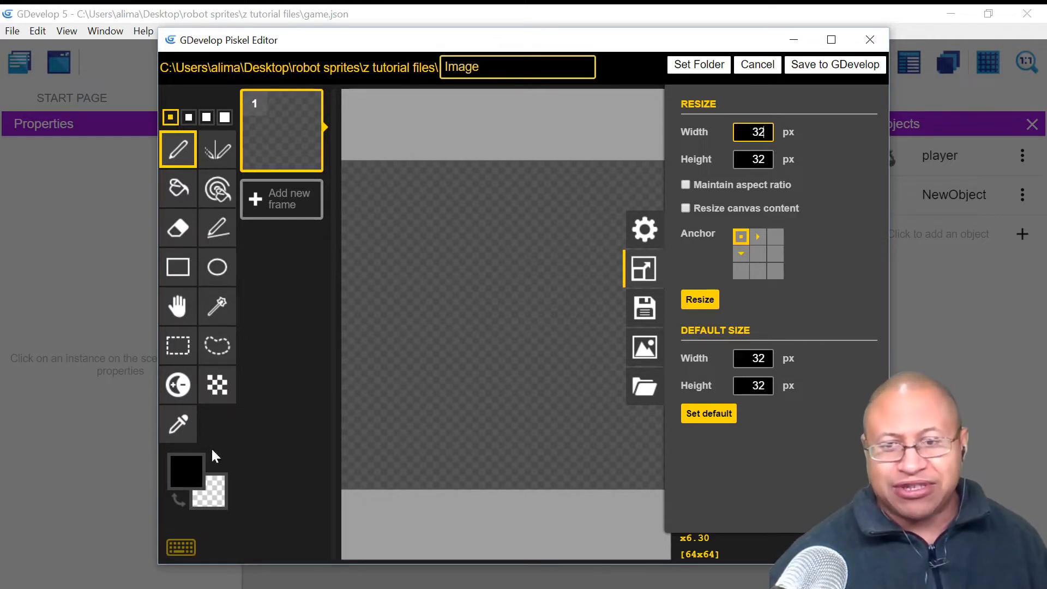
pyautogui.click(187, 474)
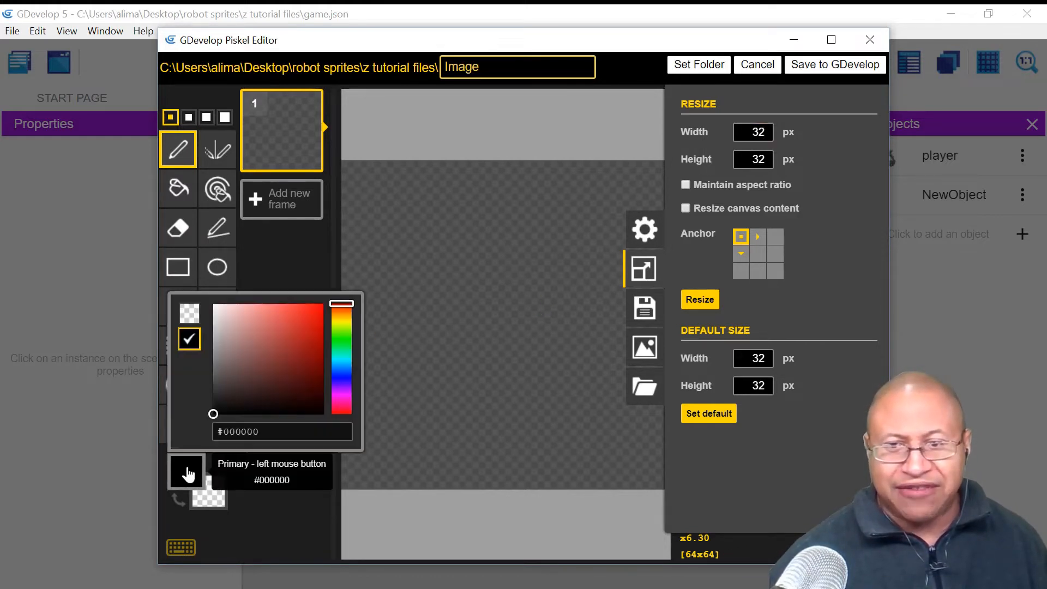
pyautogui.click(342, 322)
pyautogui.click(306, 336)
pyautogui.moveTo(306, 335); pyautogui.dragTo(272, 374)
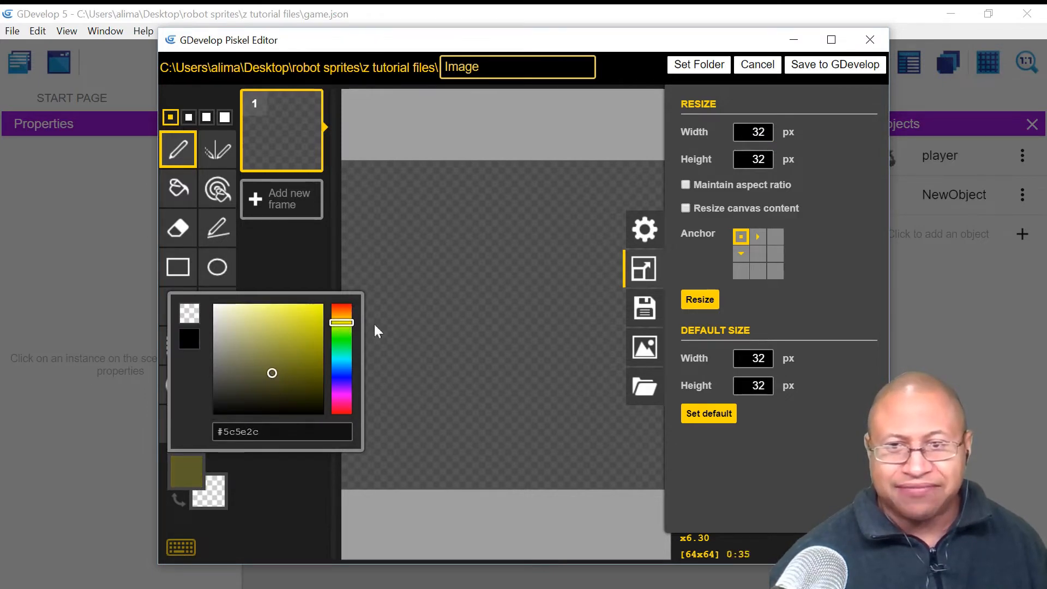
pyautogui.click(289, 489)
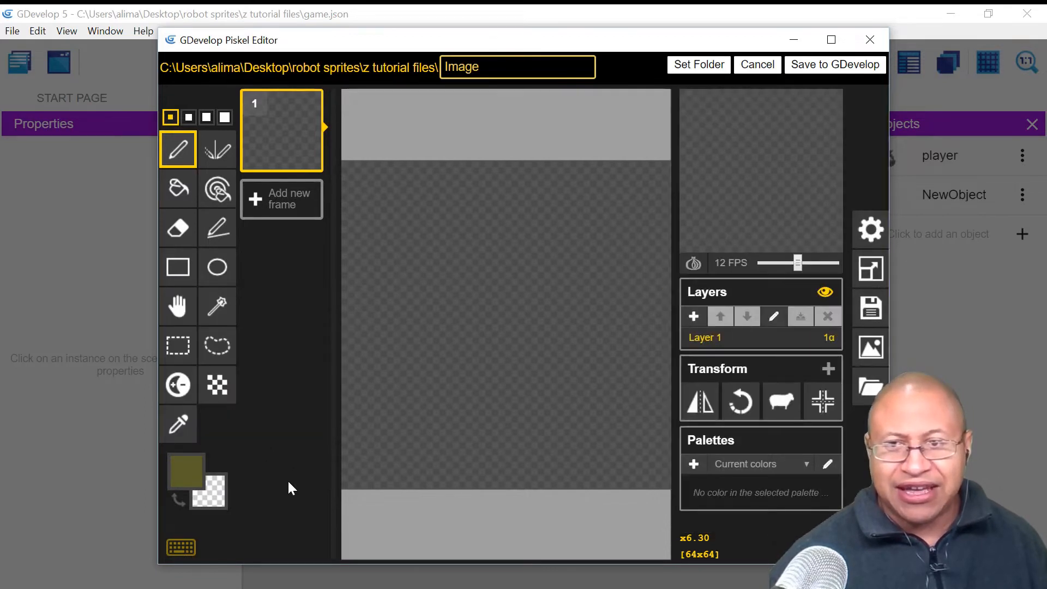
pyautogui.click(178, 191)
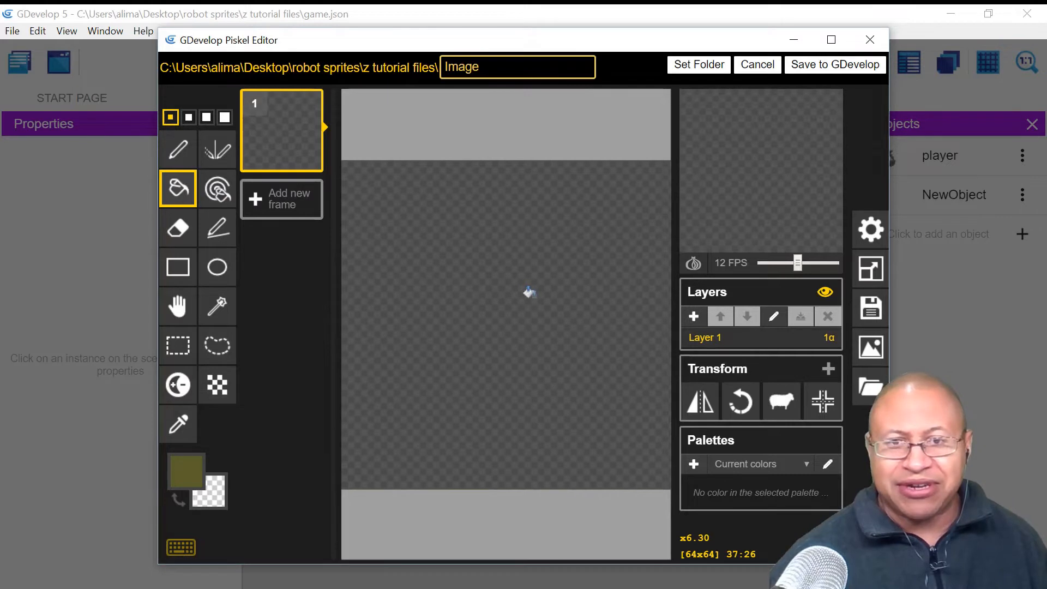
pyautogui.click(528, 293)
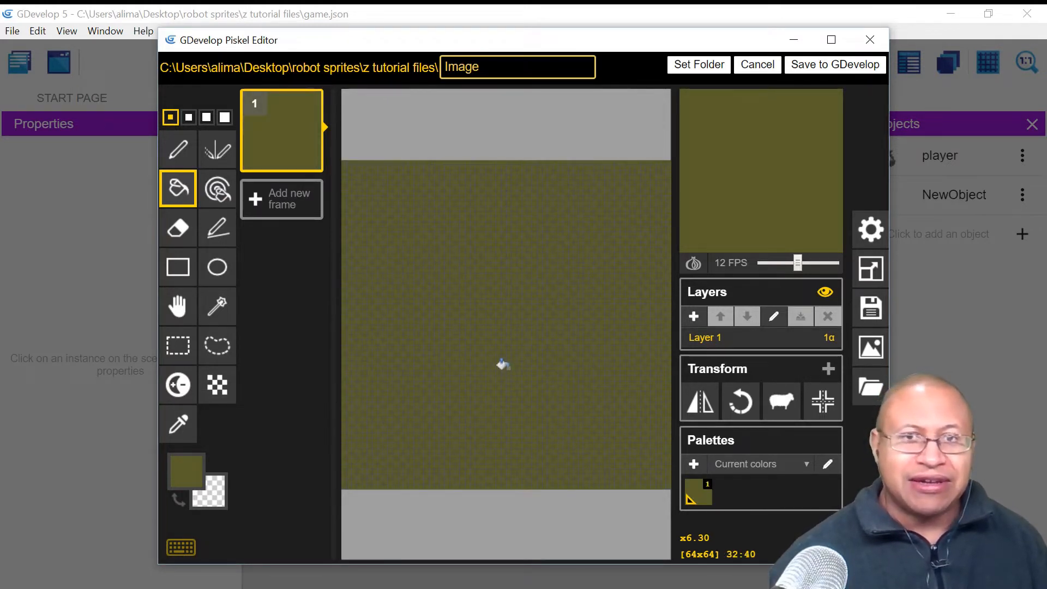
# Step: Name the Piskel image ground, save it to GDevelop, and apply the ground object's settings
pyautogui.click(489, 68)
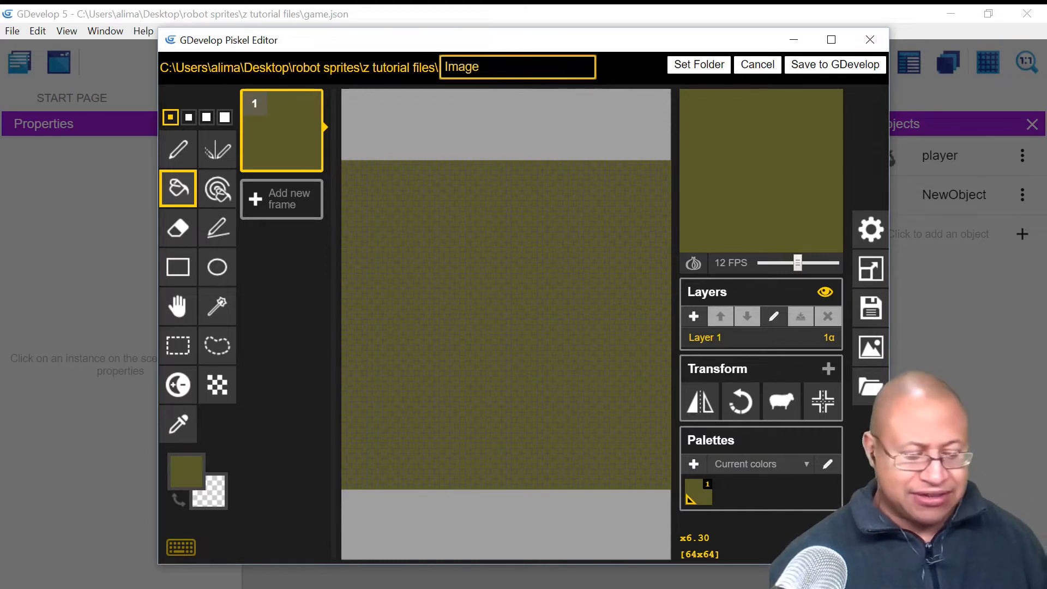
pyautogui.press('BackSpace')
pyautogui.press('BackSpace')
pyautogui.press('BackSpace')
pyautogui.press('BackSpace')
pyautogui.press('BackSpace')
pyautogui.write('ground')
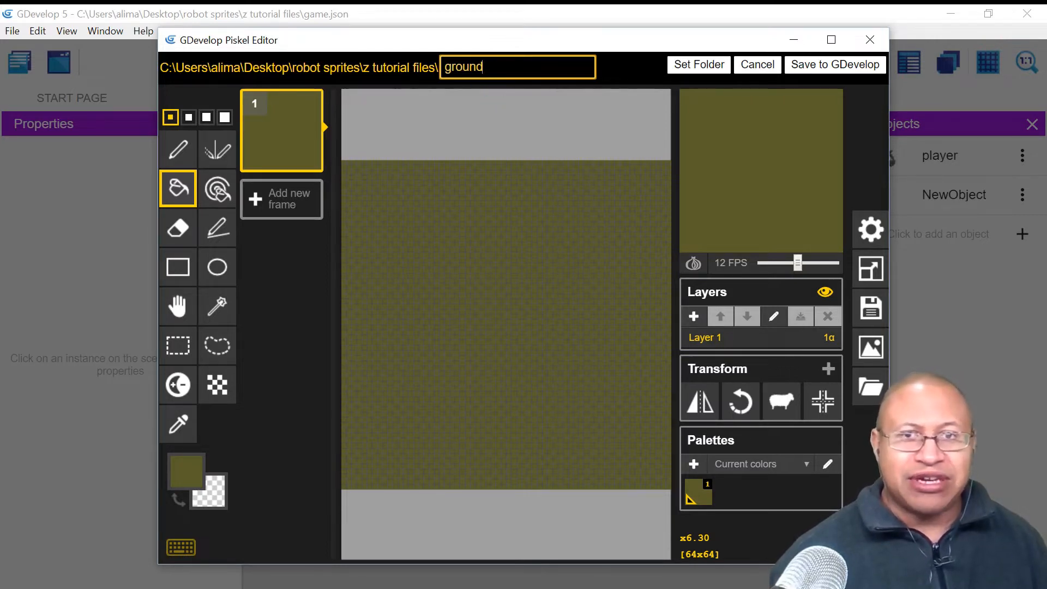
pyautogui.click(808, 67)
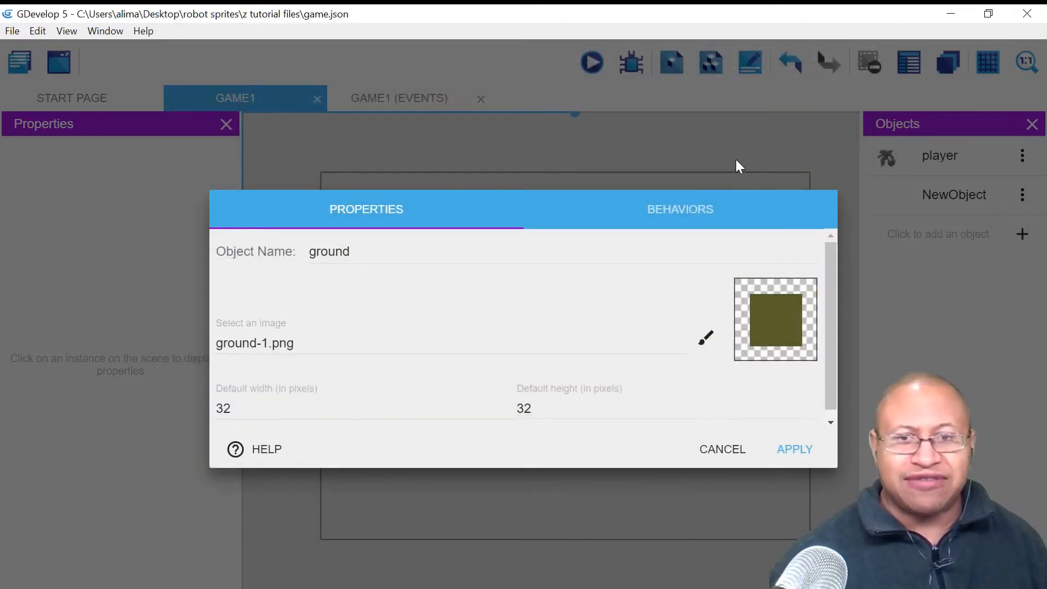
pyautogui.click(794, 451)
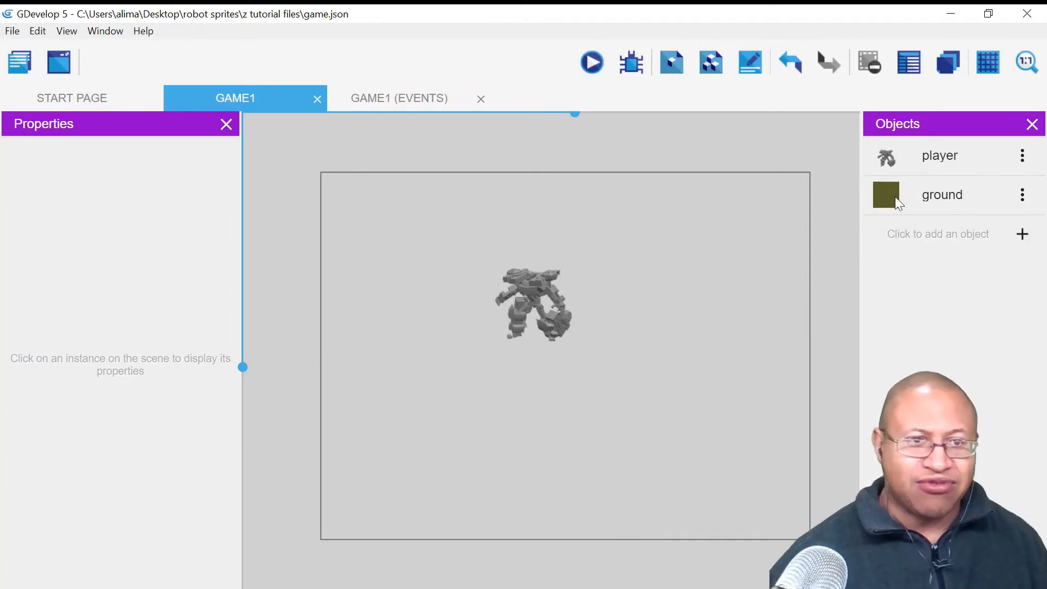
# Step: Place the ground below the player at about X 142, Y 425, and stretch it to about 583 wide
pyautogui.moveTo(893, 192); pyautogui.dragTo(410, 441)
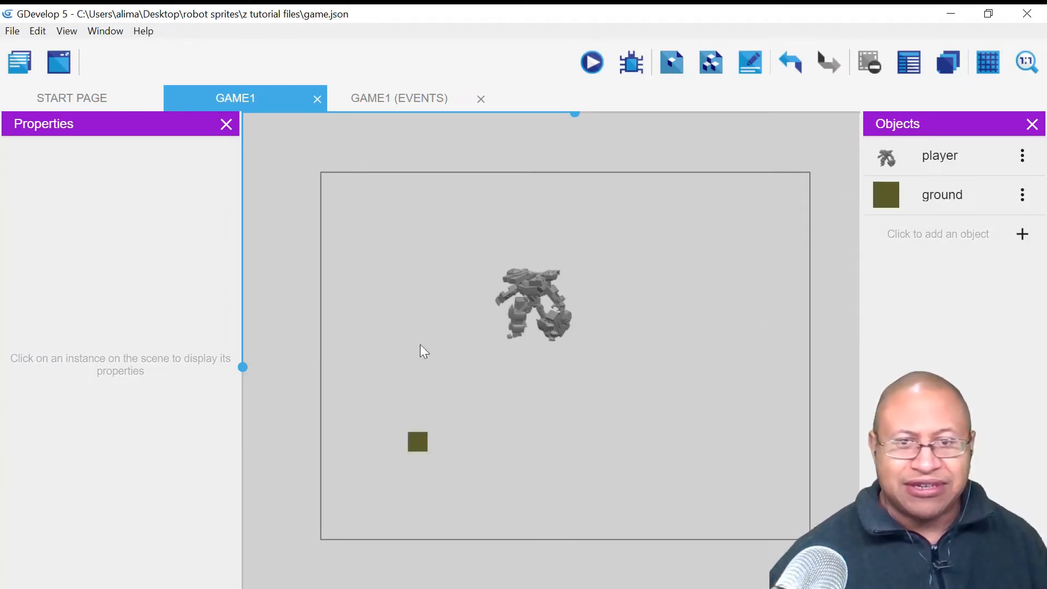
pyautogui.click(417, 444)
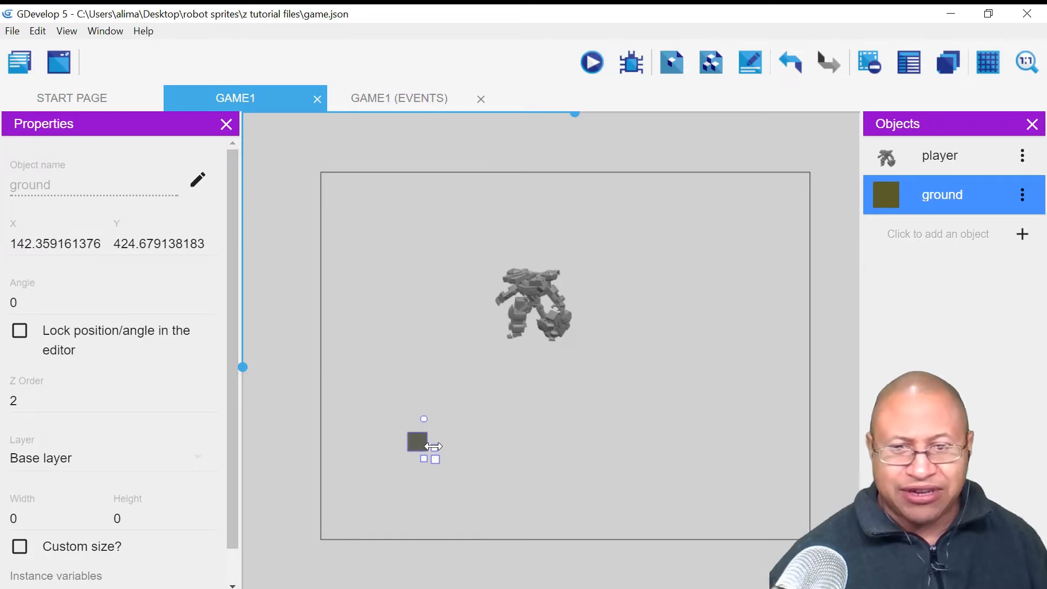
pyautogui.moveTo(434, 447); pyautogui.dragTo(772, 460)
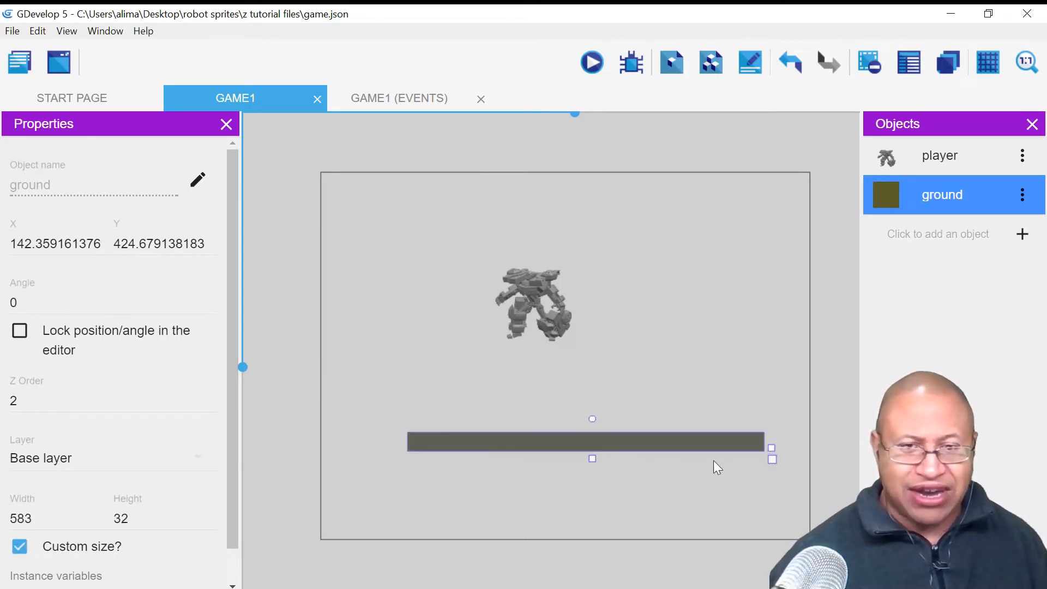
pyautogui.click(725, 496)
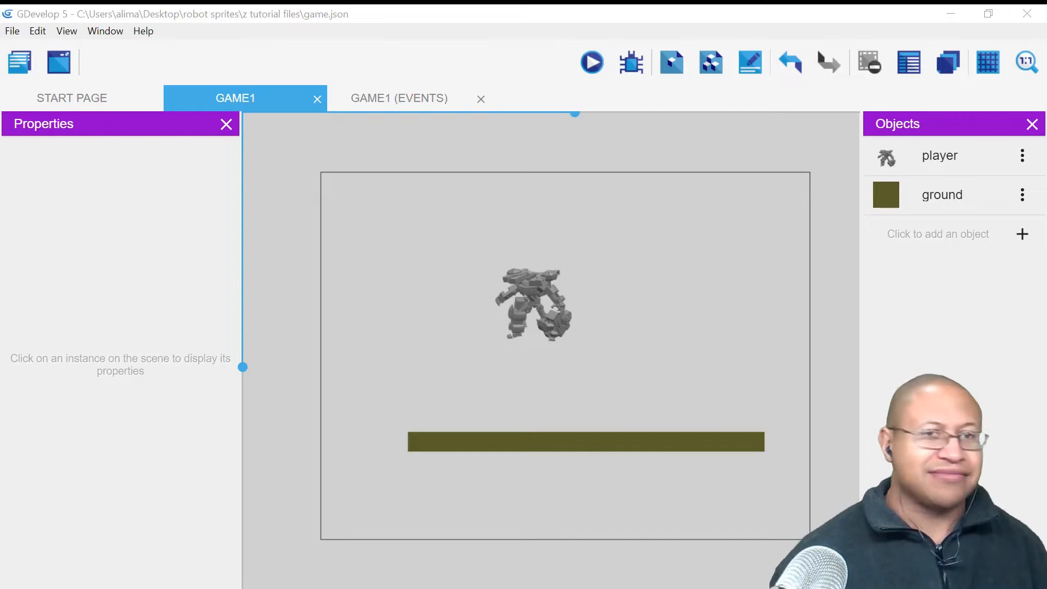
pyautogui.click(745, 373)
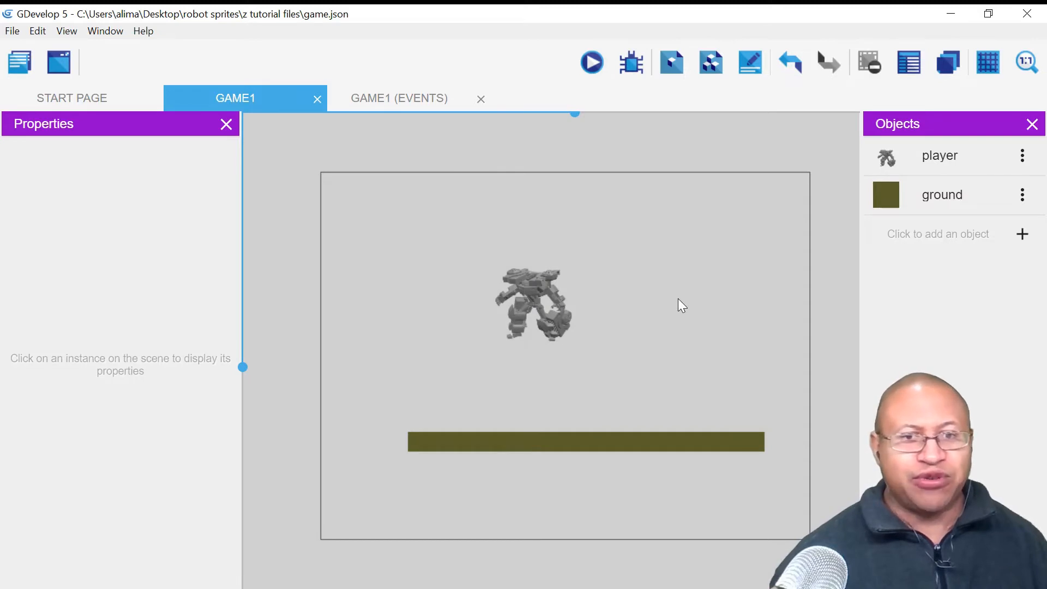
# Step: Add the Platformer character behavior with its default settings to the player object
pyautogui.doubleClick(969, 158)
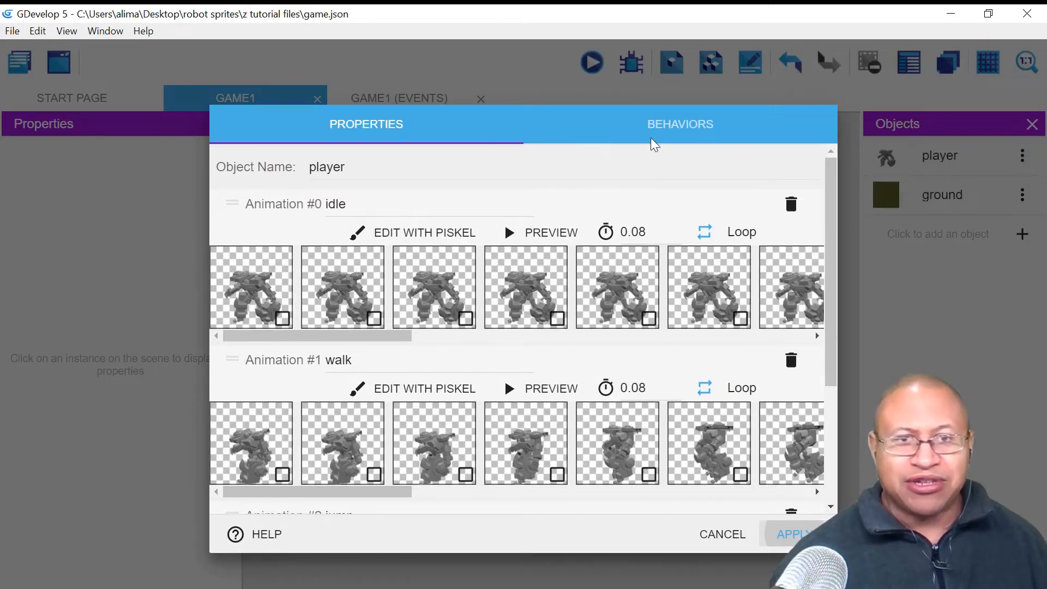
pyautogui.click(729, 126)
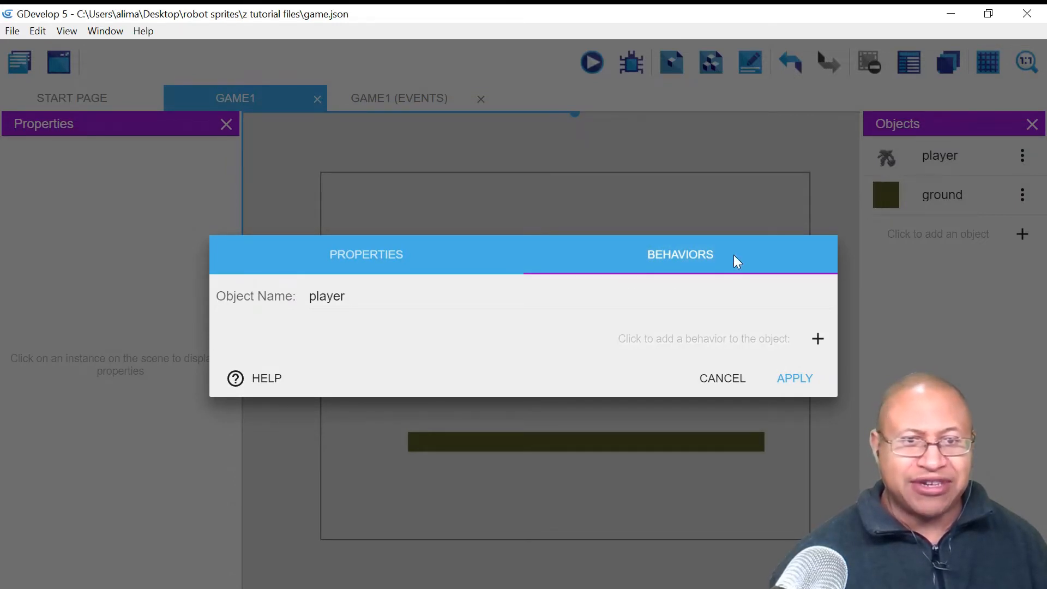
pyautogui.click(818, 339)
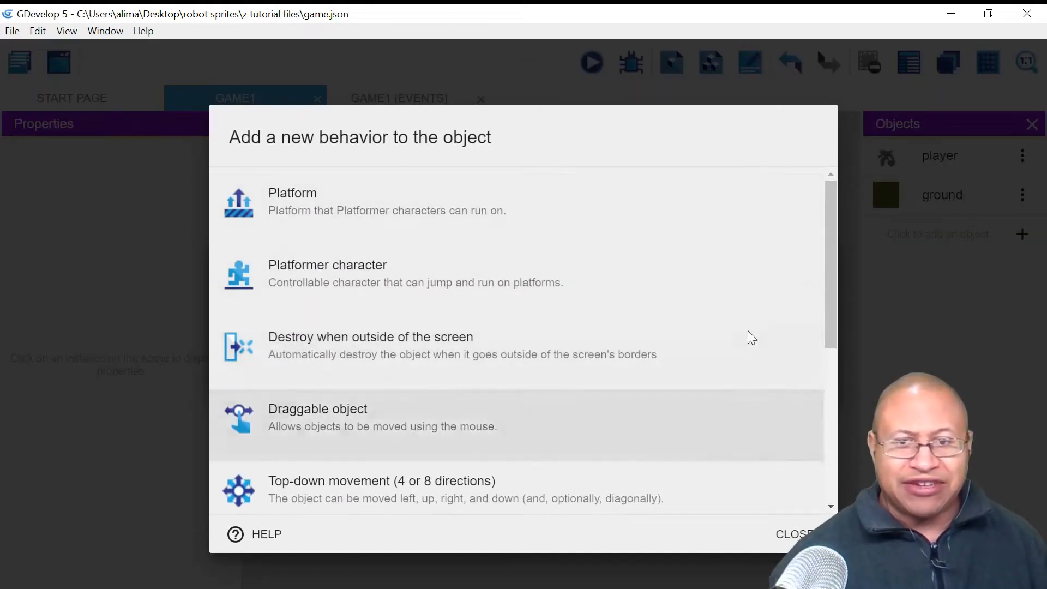
pyautogui.click(747, 289)
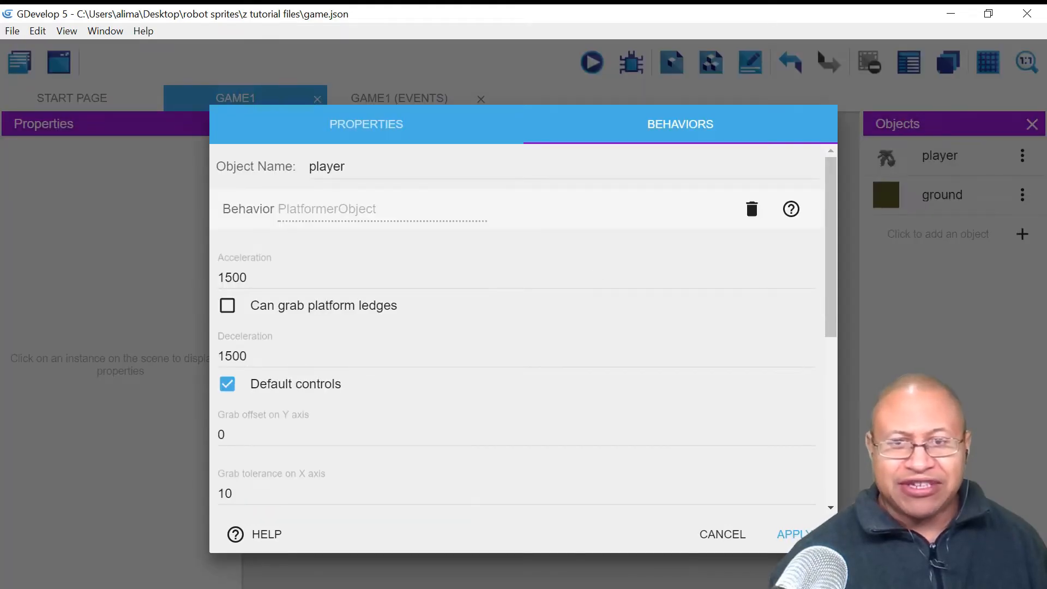
pyautogui.moveTo(834, 271); pyautogui.dragTo(807, 240)
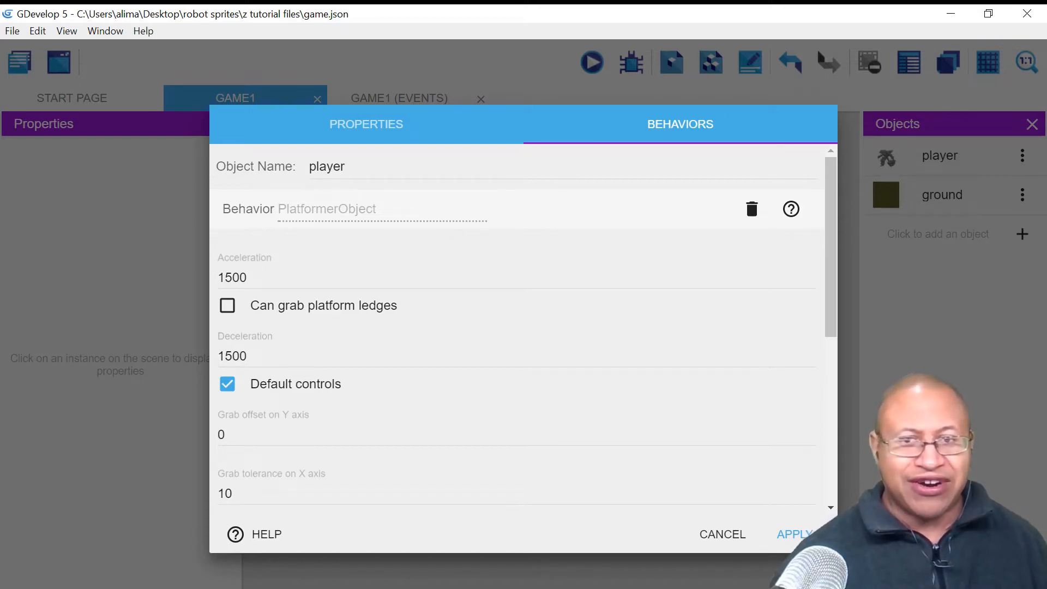
pyautogui.click(789, 535)
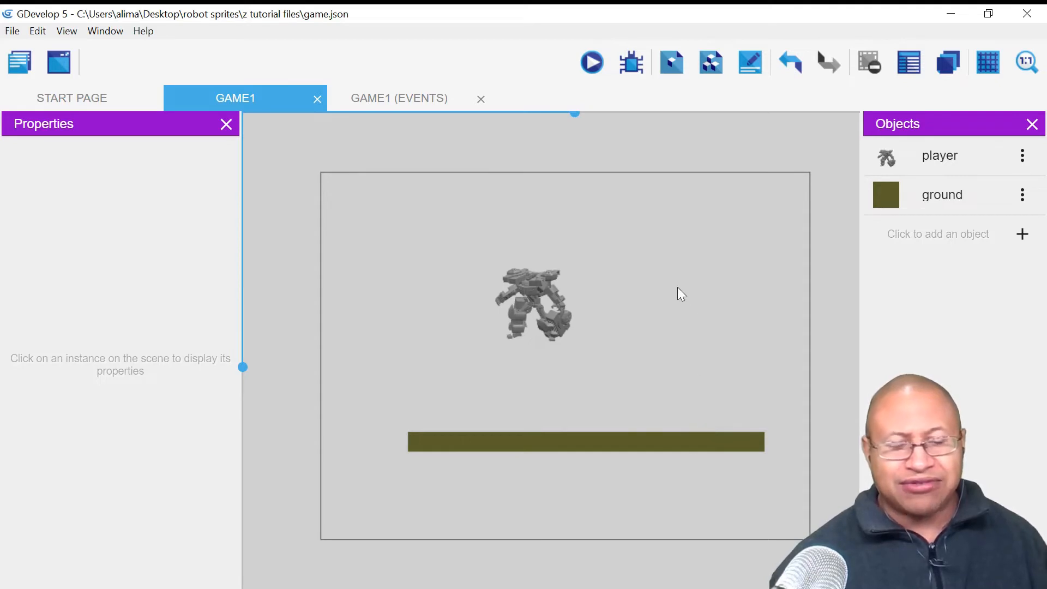
# Step: Add the Platform behavior to the ground object with ledge grabbing turned off, and apply it
pyautogui.click(715, 439)
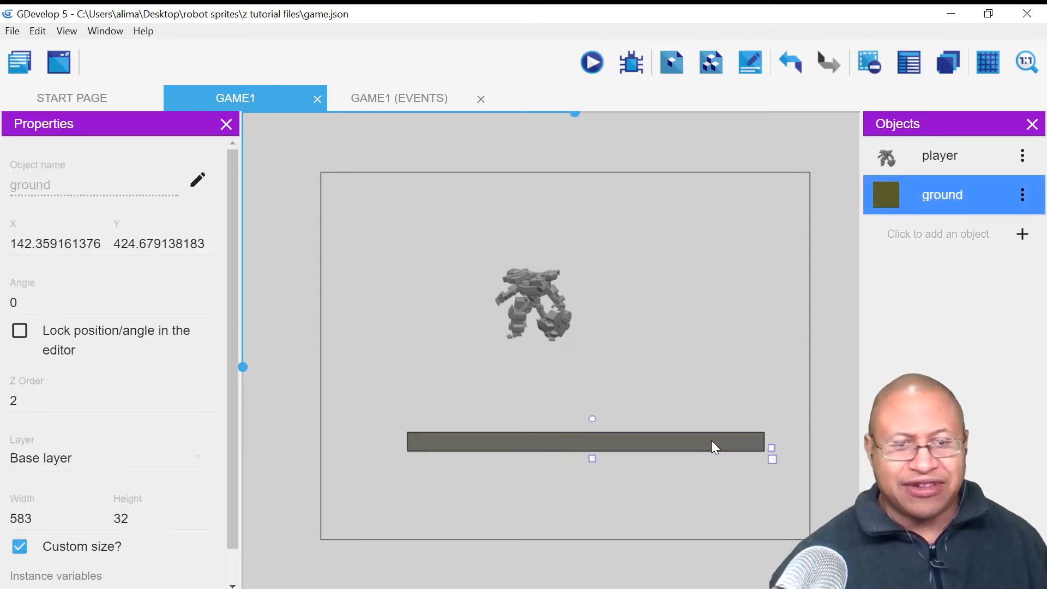
pyautogui.doubleClick(974, 185)
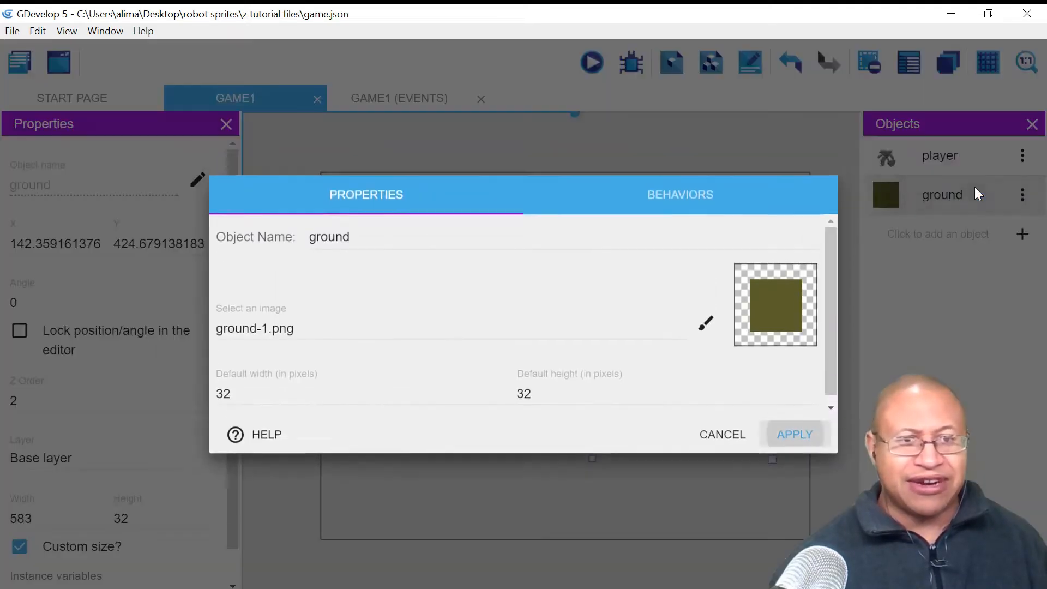
pyautogui.click(697, 192)
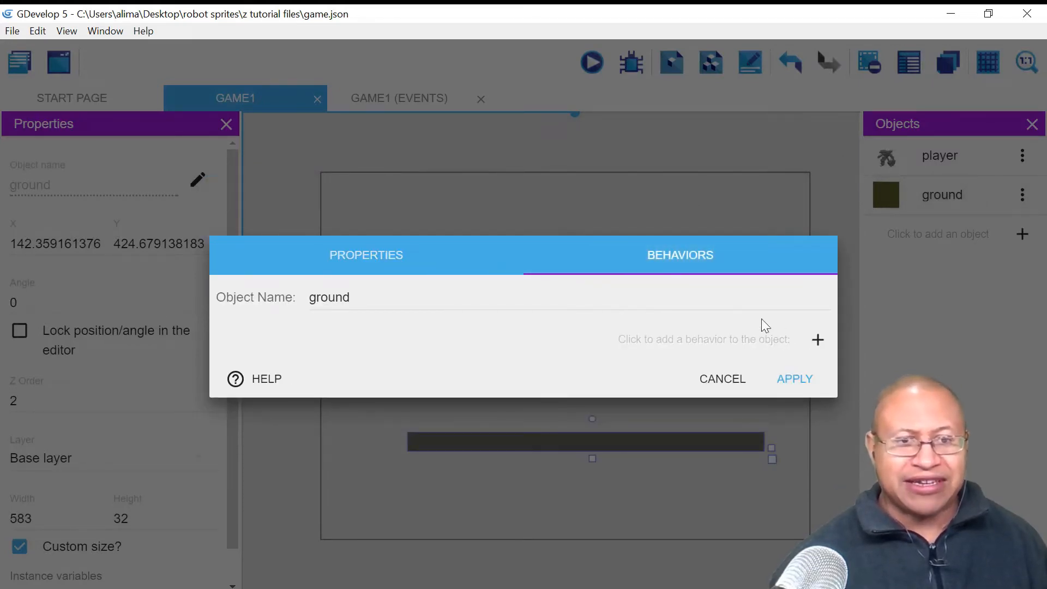
pyautogui.click(817, 341)
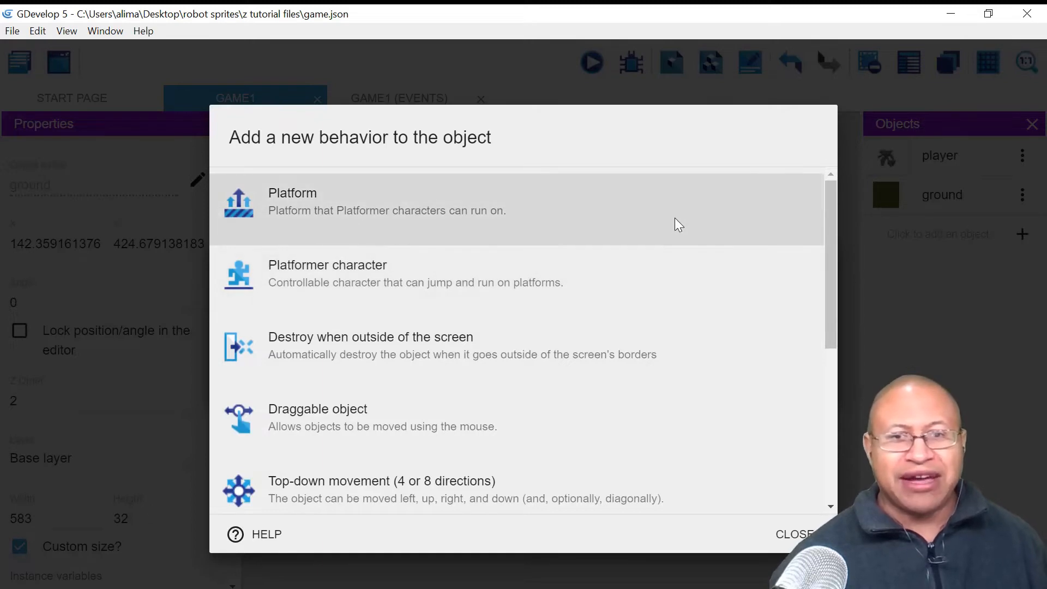
pyautogui.click(675, 222)
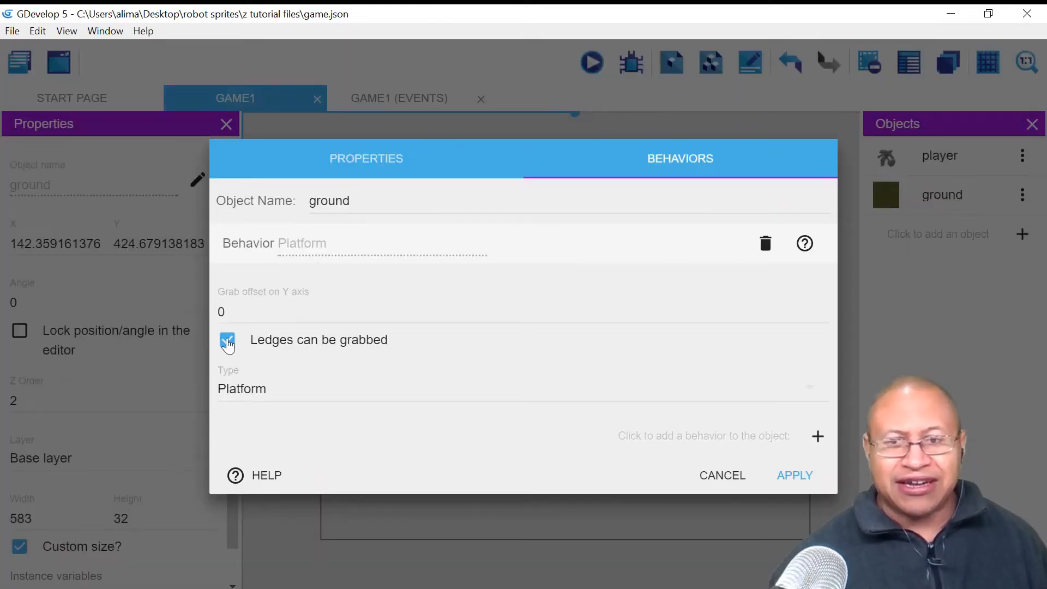
pyautogui.click(228, 342)
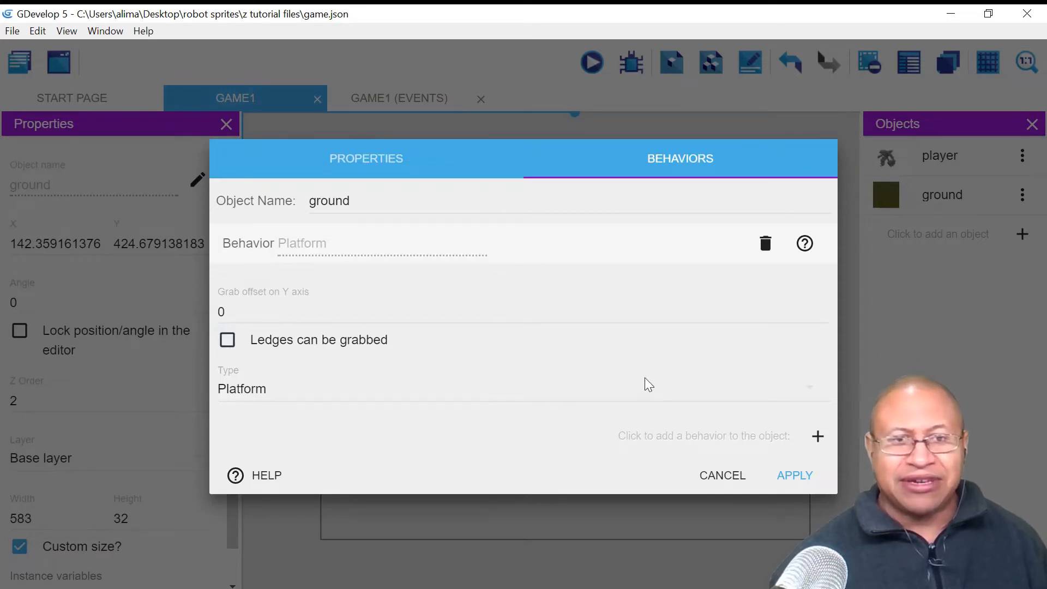
pyautogui.click(788, 476)
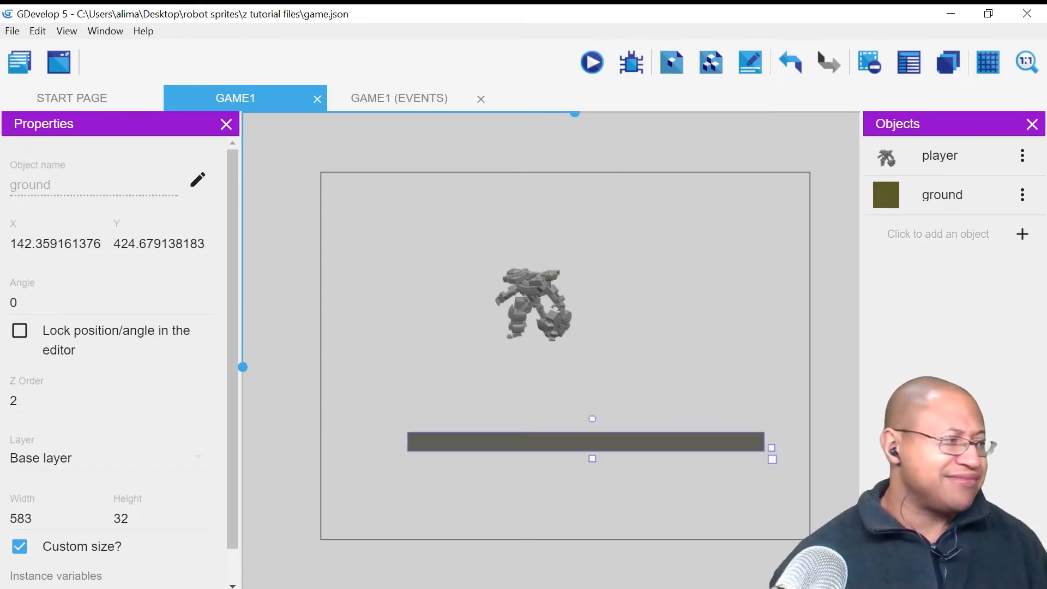
# Step: Preview the game, test walking the player left and right and jumping on the ground, and close the preview
pyautogui.click(533, 55)
pyautogui.click(593, 62)
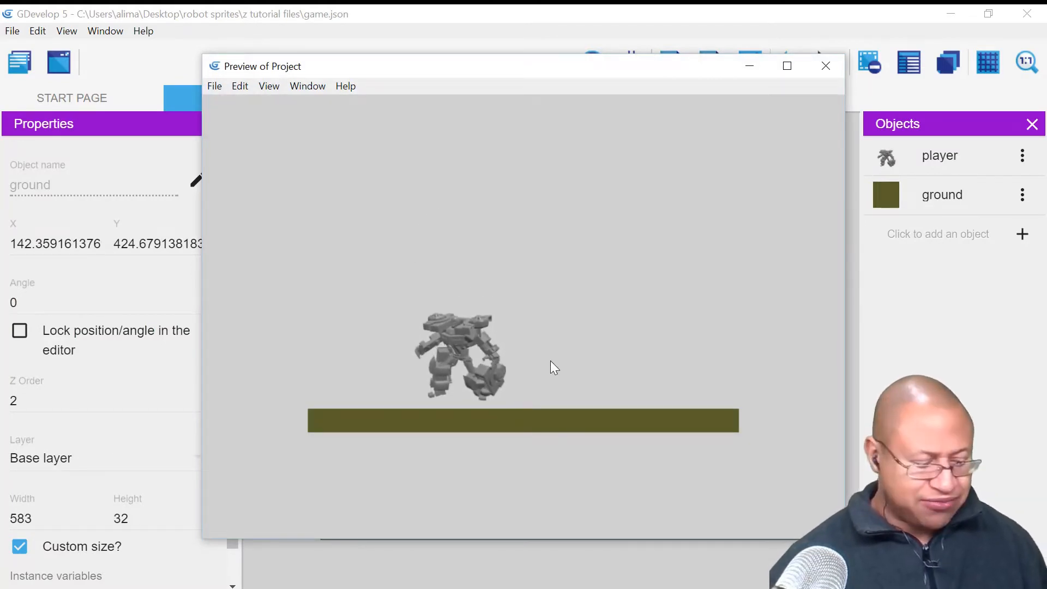
pyautogui.press('Right')
pyautogui.press('Left')
pyautogui.press('Right')
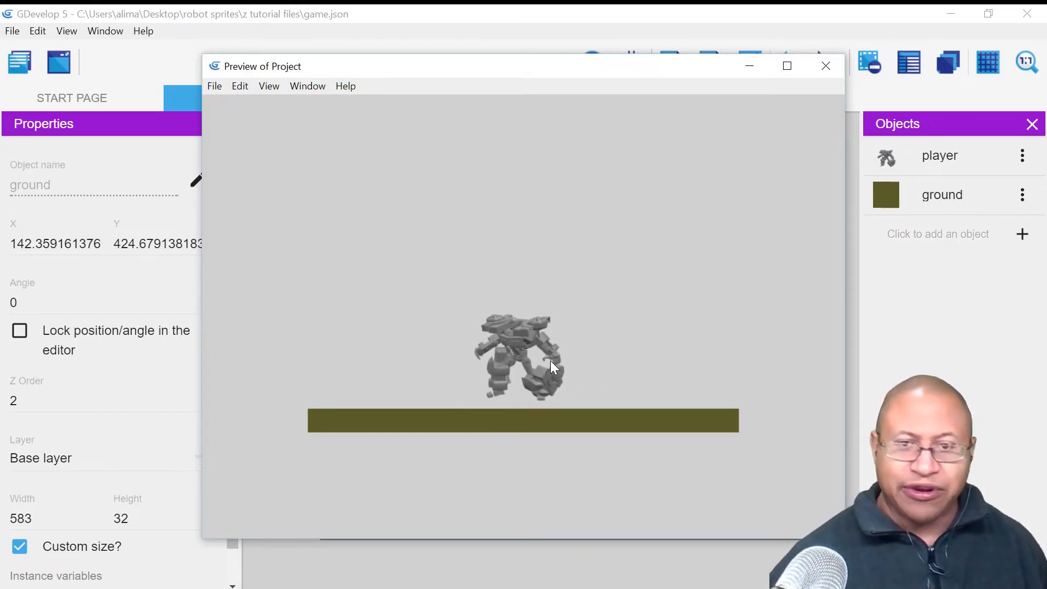
pyautogui.press('Left')
pyautogui.press('Right')
pyautogui.press('Left')
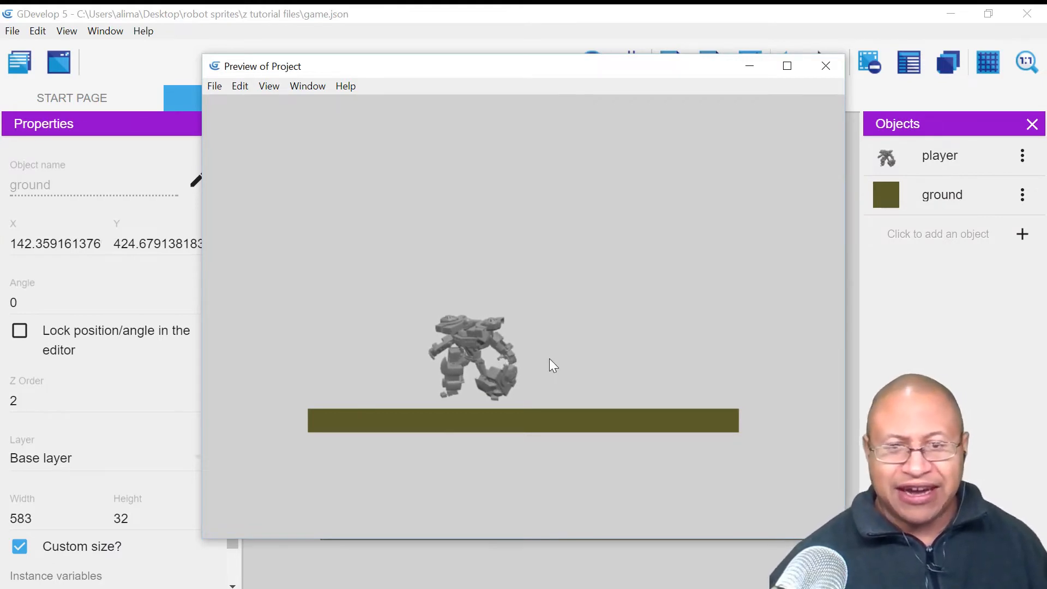
pyautogui.press('space')
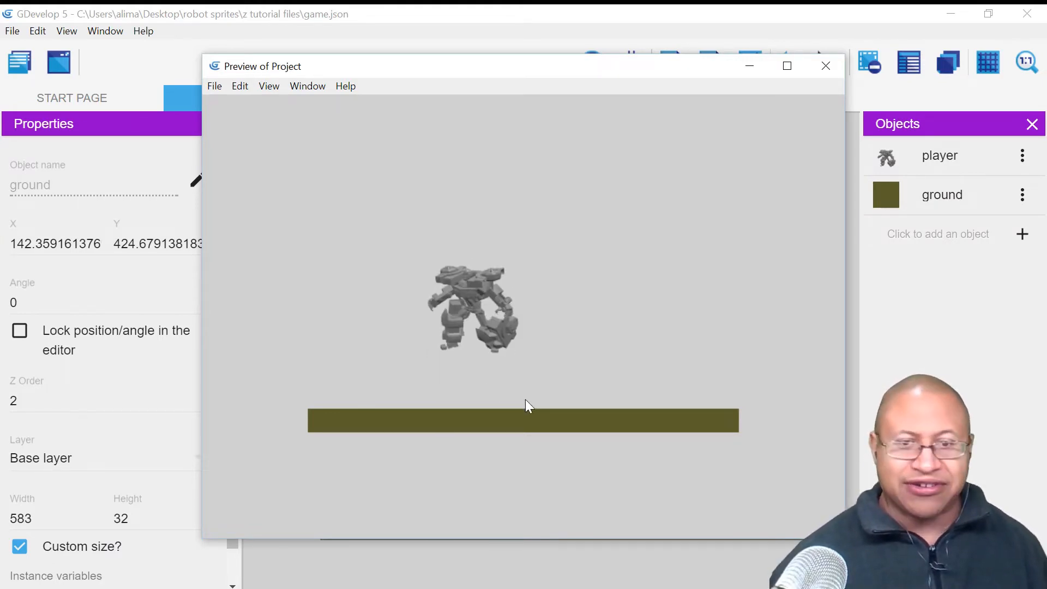
pyautogui.press('space')
pyautogui.press('space')
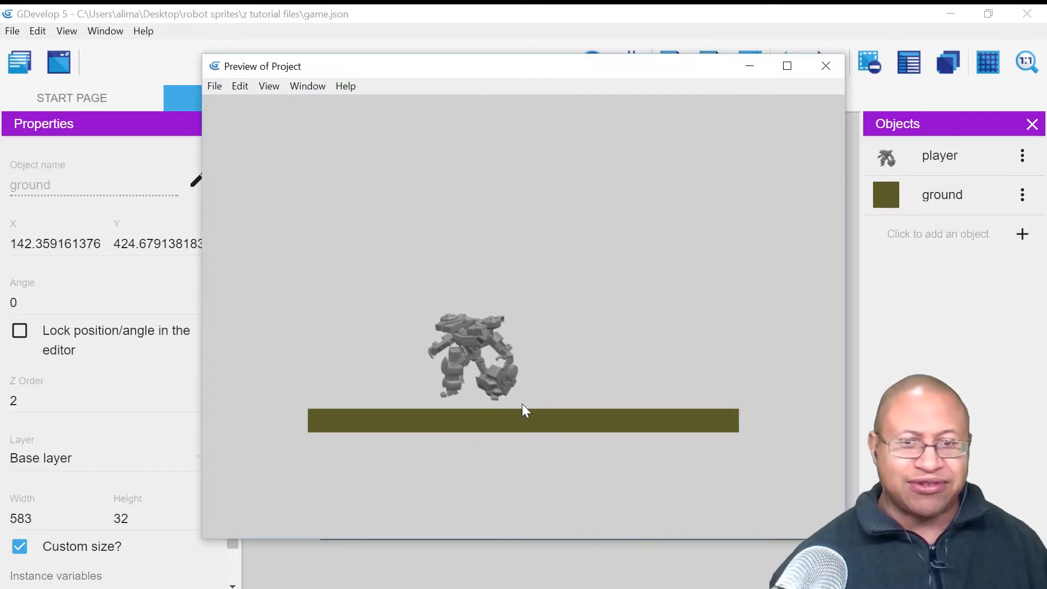
pyautogui.click(825, 67)
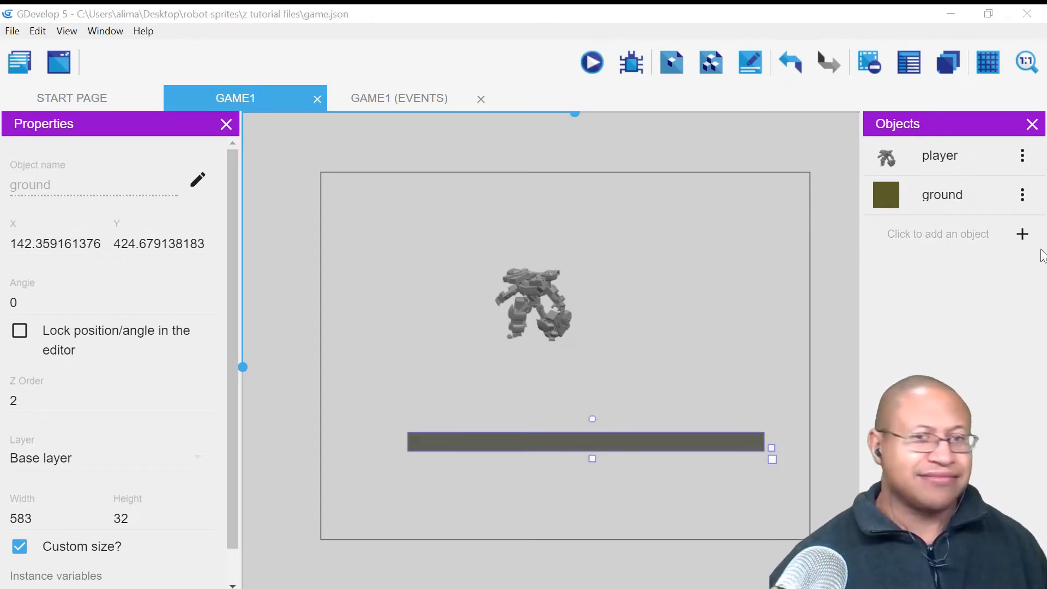
pyautogui.click(659, 132)
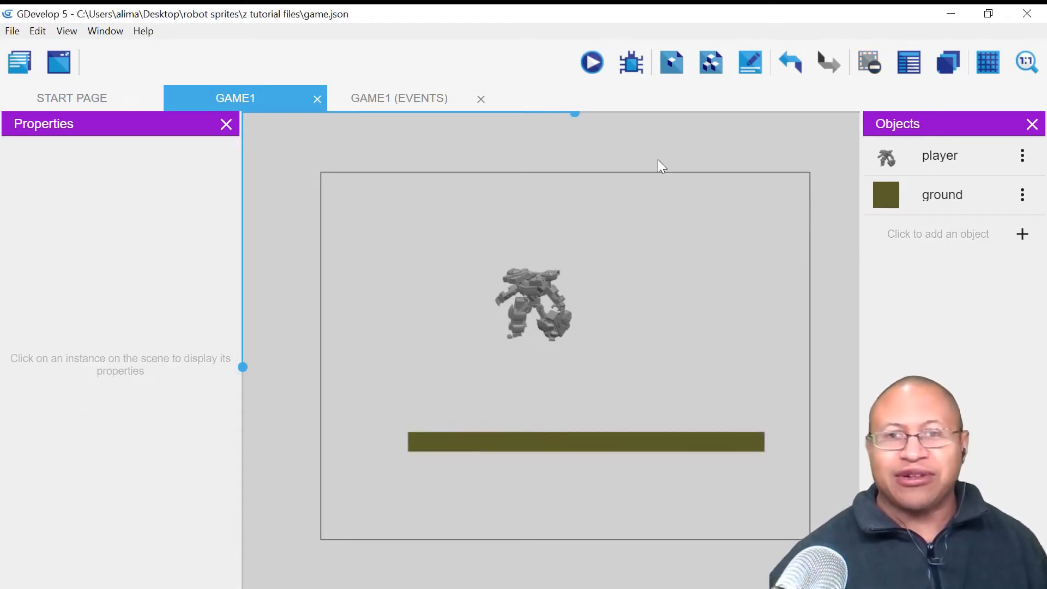
pyautogui.click(12, 31)
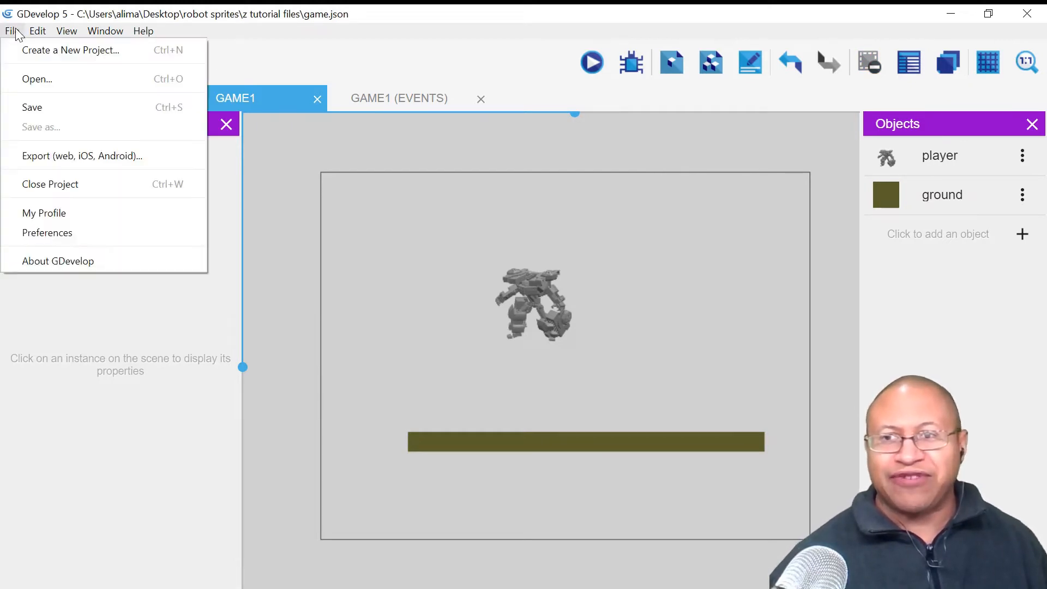
pyautogui.click(758, 145)
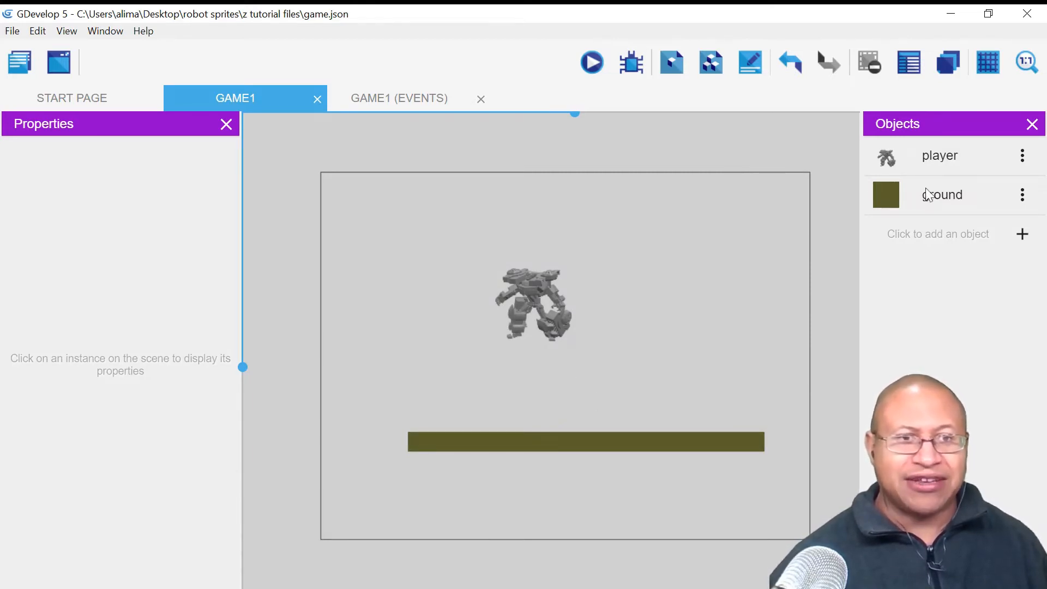
# Step: Switch the player's hitboxes to a custom collision mask shared by all animations and add a quadrilateral polygon
pyautogui.doubleClick(977, 161)
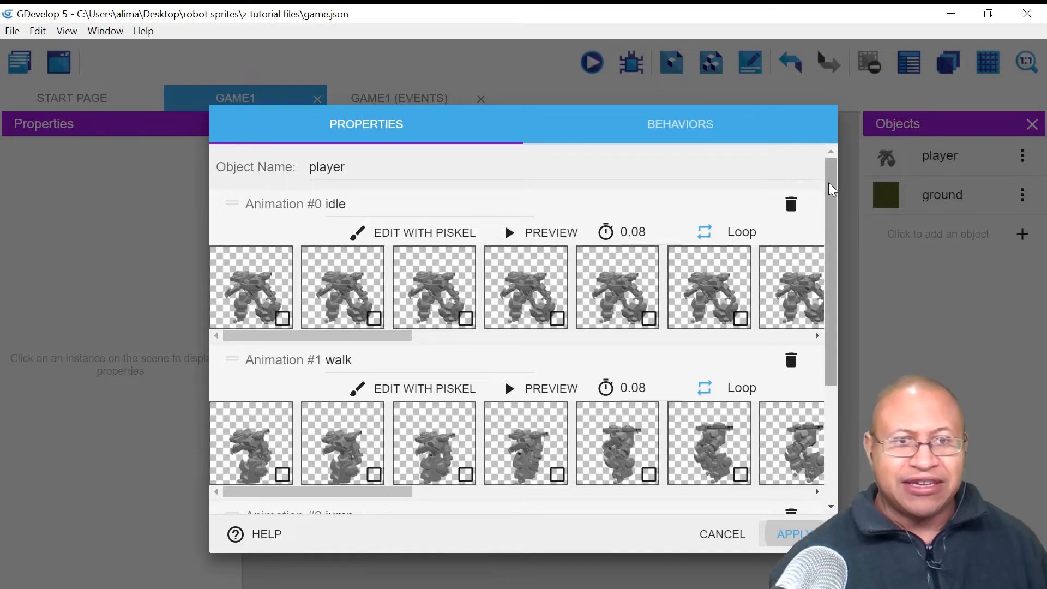
pyautogui.scroll(-3, 691, 427)
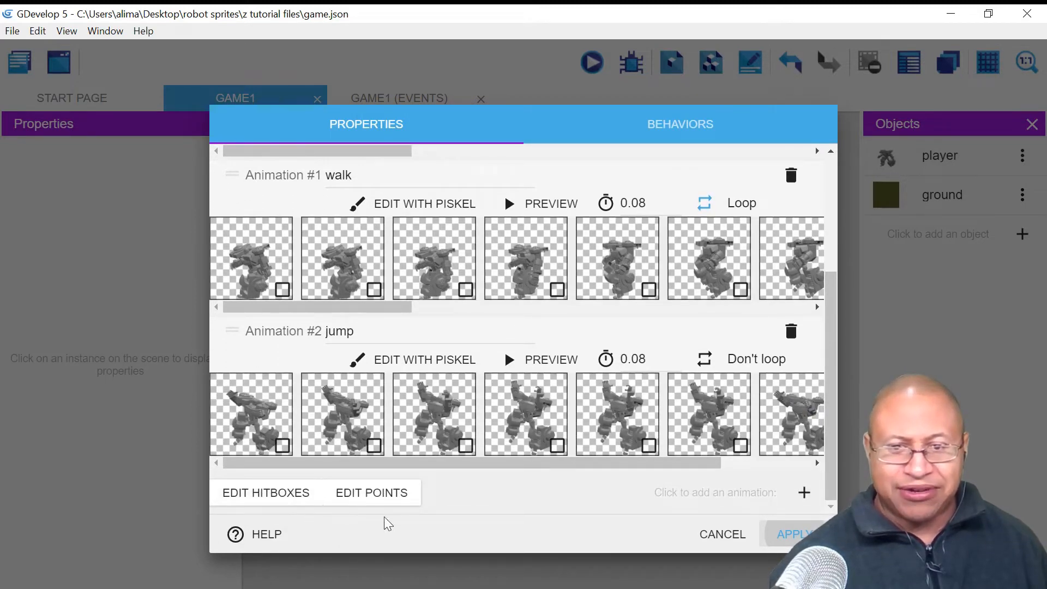
pyautogui.click(239, 497)
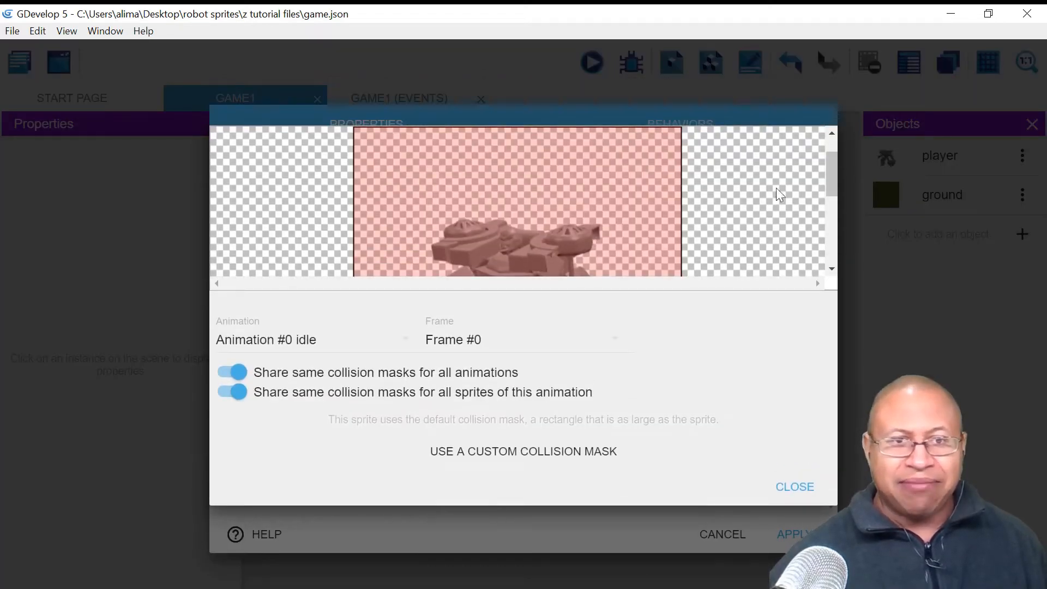
pyautogui.moveTo(827, 168); pyautogui.dragTo(829, 195)
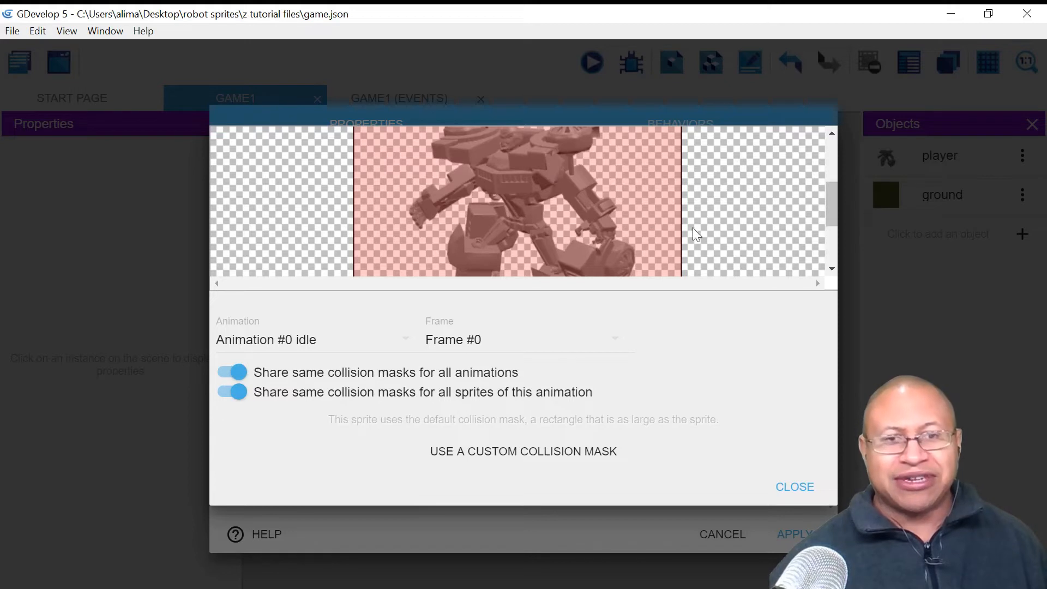
pyautogui.moveTo(838, 210); pyautogui.dragTo(806, 257)
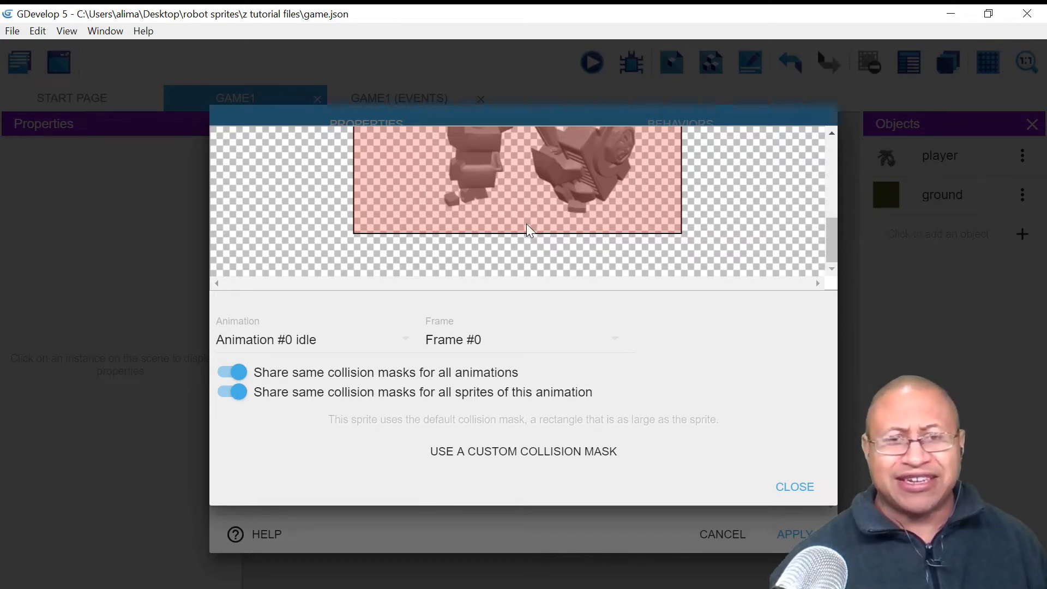
pyautogui.moveTo(830, 236); pyautogui.dragTo(833, 191)
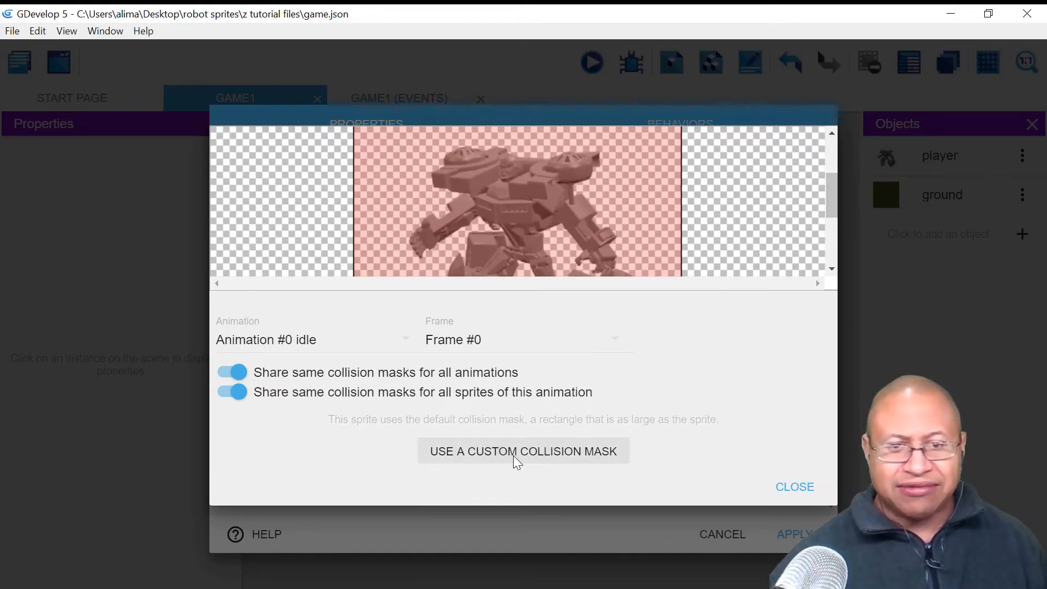
pyautogui.click(547, 463)
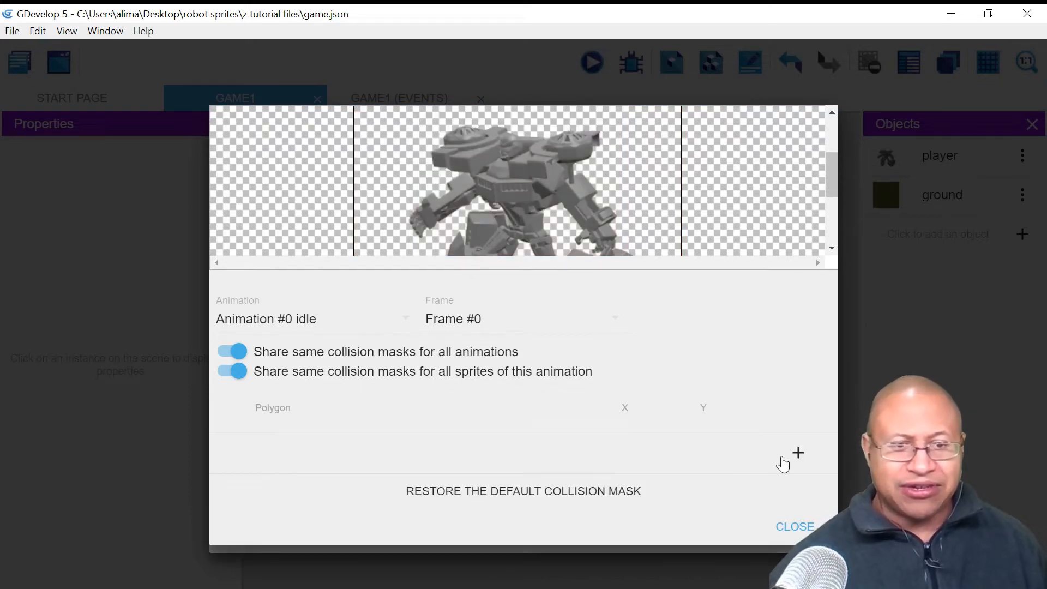
pyautogui.moveTo(830, 183); pyautogui.dragTo(817, 210)
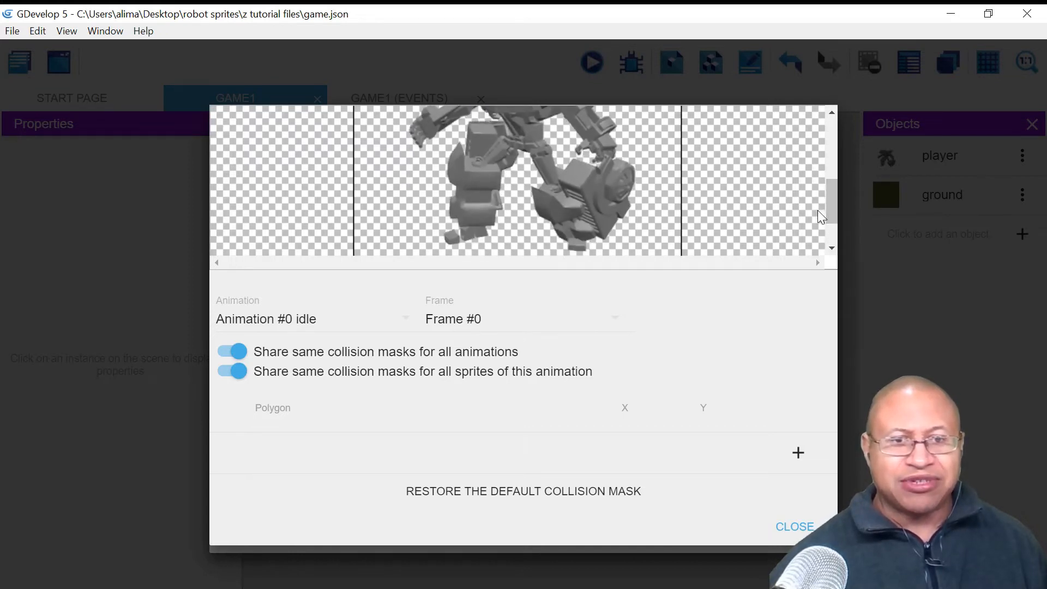
pyautogui.click(798, 454)
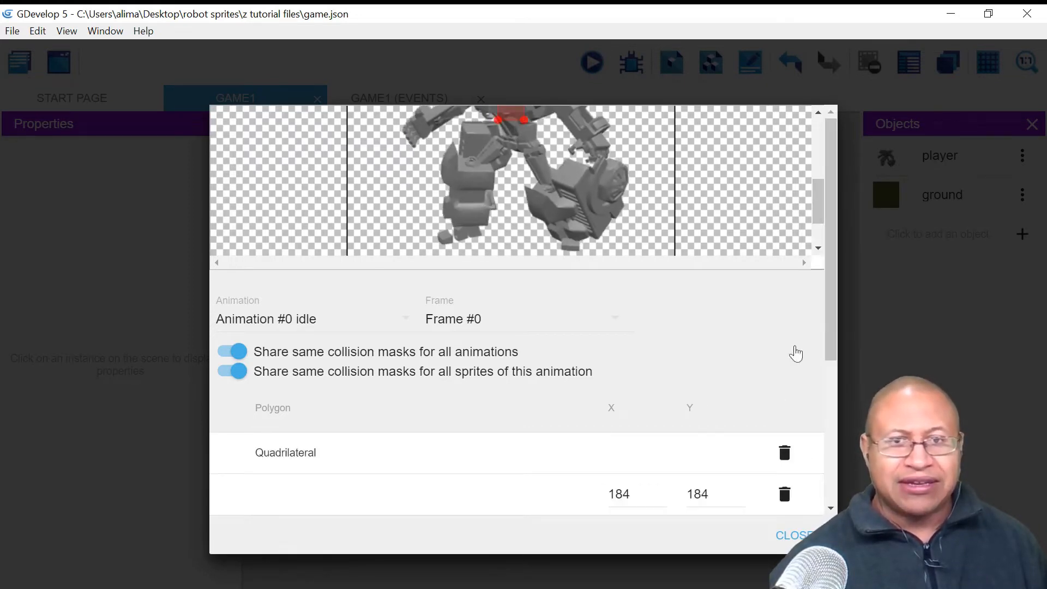
# Step: Spread the quadrilateral's four corners around the robot's body, with the upper-left corner at about X 71, Y 110
pyautogui.moveTo(818, 217); pyautogui.dragTo(817, 201)
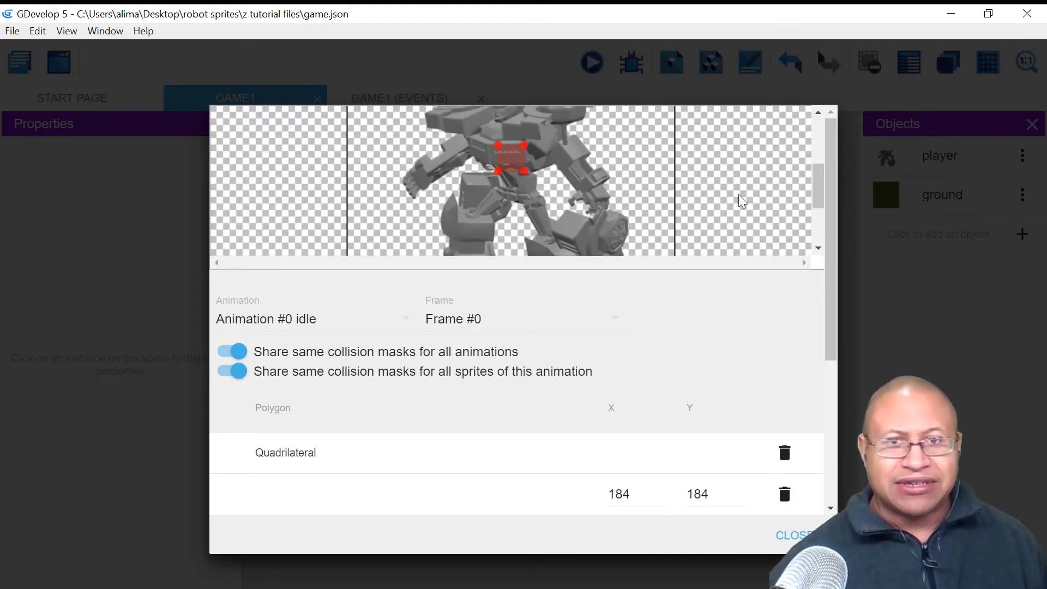
pyautogui.moveTo(816, 195); pyautogui.dragTo(818, 183)
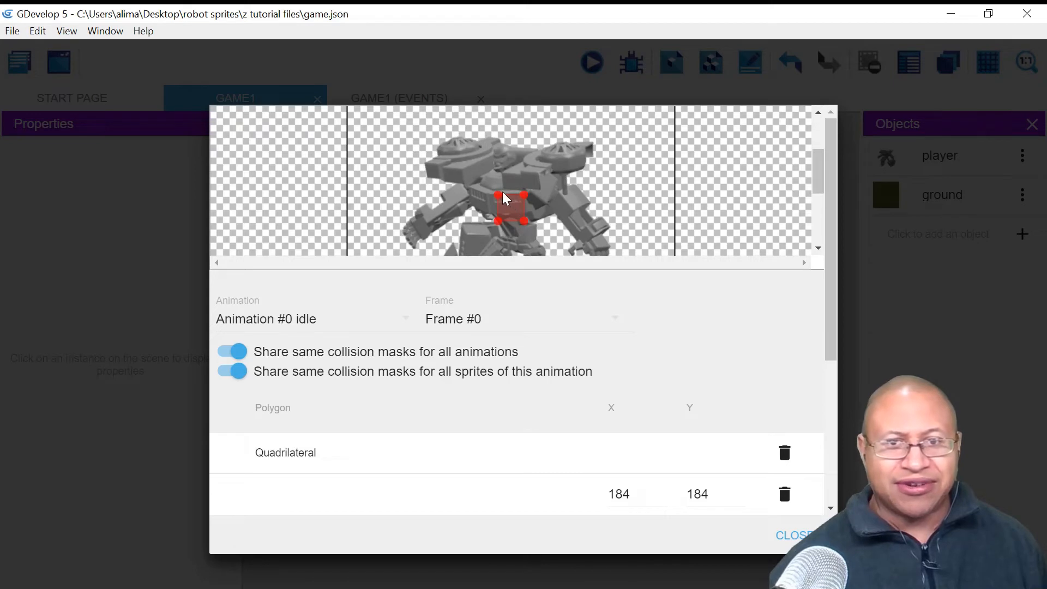
pyautogui.moveTo(499, 195); pyautogui.dragTo(405, 135)
pyautogui.moveTo(523, 196); pyautogui.dragTo(599, 137)
pyautogui.moveTo(818, 175); pyautogui.dragTo(812, 202)
pyautogui.moveTo(498, 130); pyautogui.dragTo(443, 233)
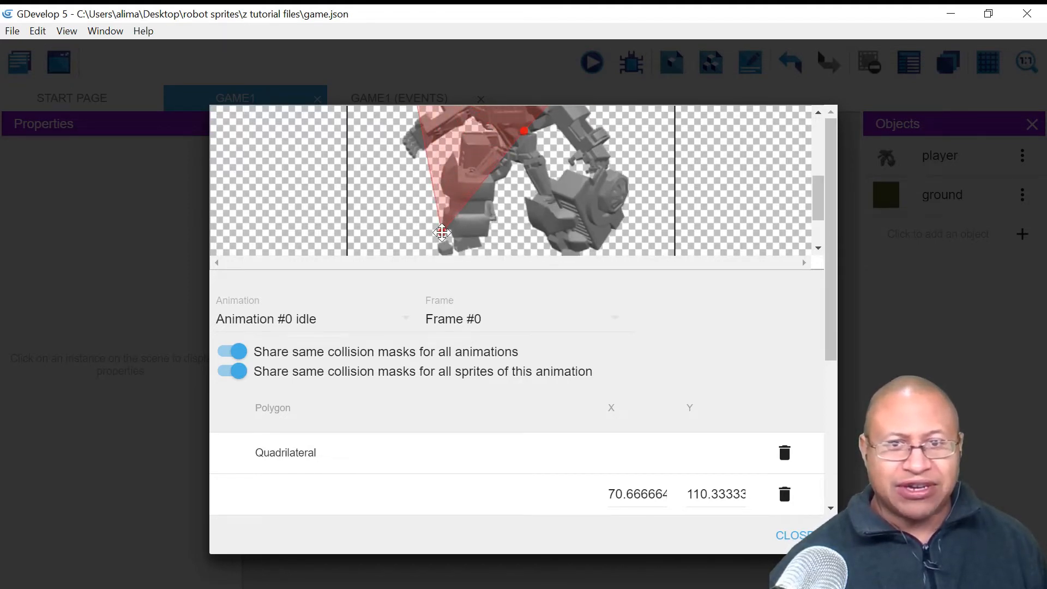
pyautogui.moveTo(524, 131); pyautogui.dragTo(627, 232)
# Step: Refine the collision mask into a near-rectangle by moving the lower-left and upper-right corners outward and the lower-right corner inward, leaving the feet outside
pyautogui.moveTo(818, 207); pyautogui.dragTo(771, 216)
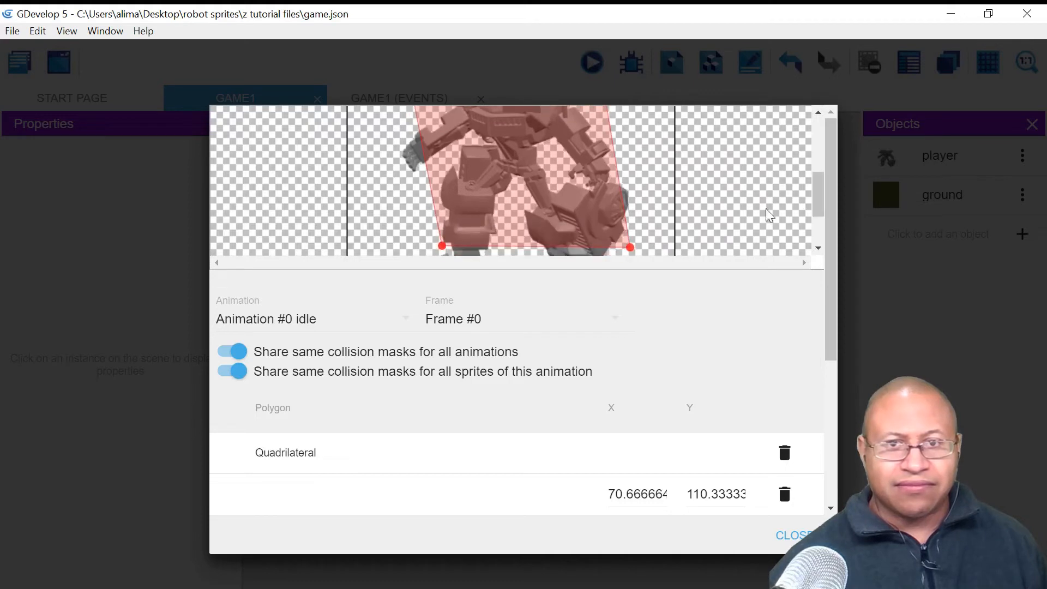
pyautogui.moveTo(441, 247); pyautogui.dragTo(412, 247)
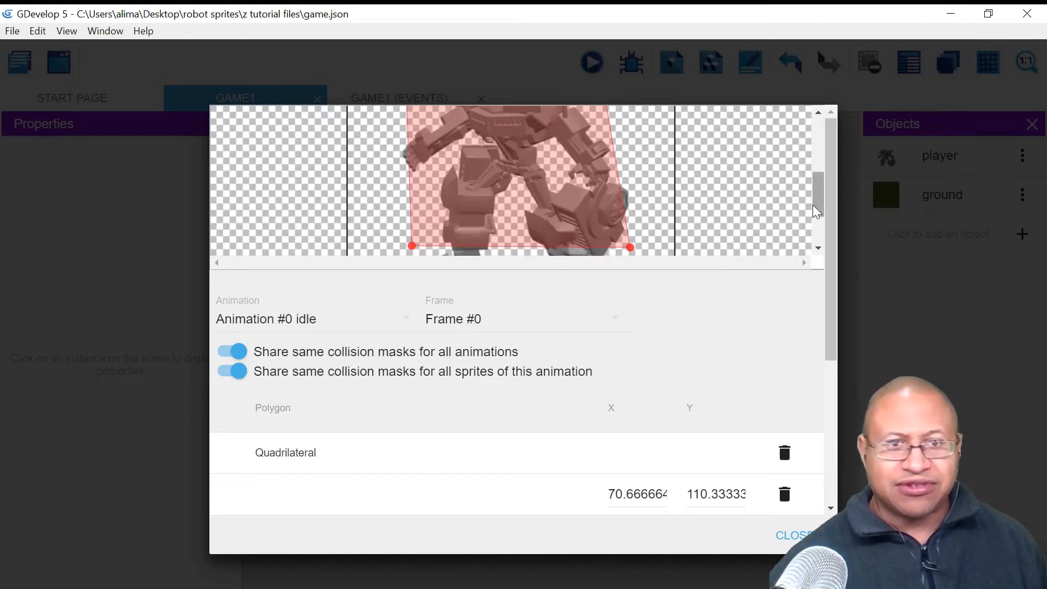
pyautogui.moveTo(818, 208); pyautogui.dragTo(817, 188)
pyautogui.moveTo(599, 121); pyautogui.dragTo(615, 121)
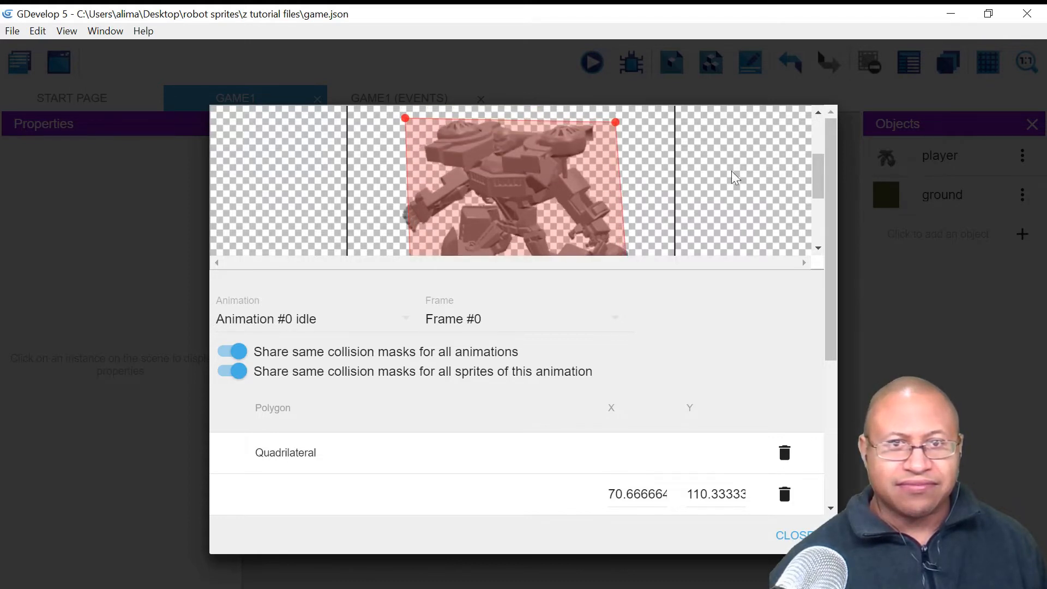
pyautogui.moveTo(818, 186); pyautogui.dragTo(810, 210)
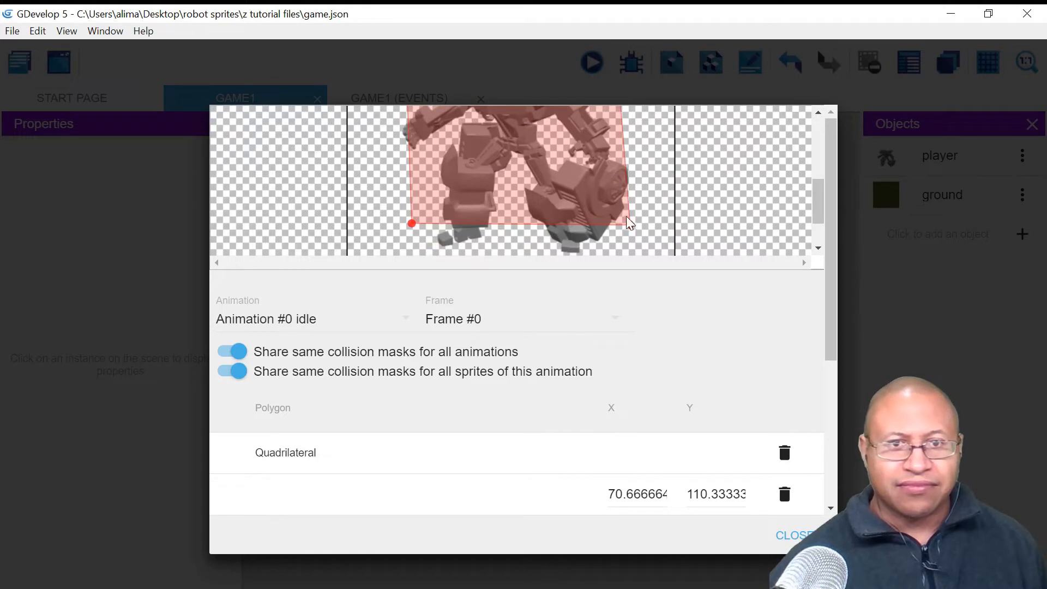
pyautogui.moveTo(627, 223); pyautogui.dragTo(617, 223)
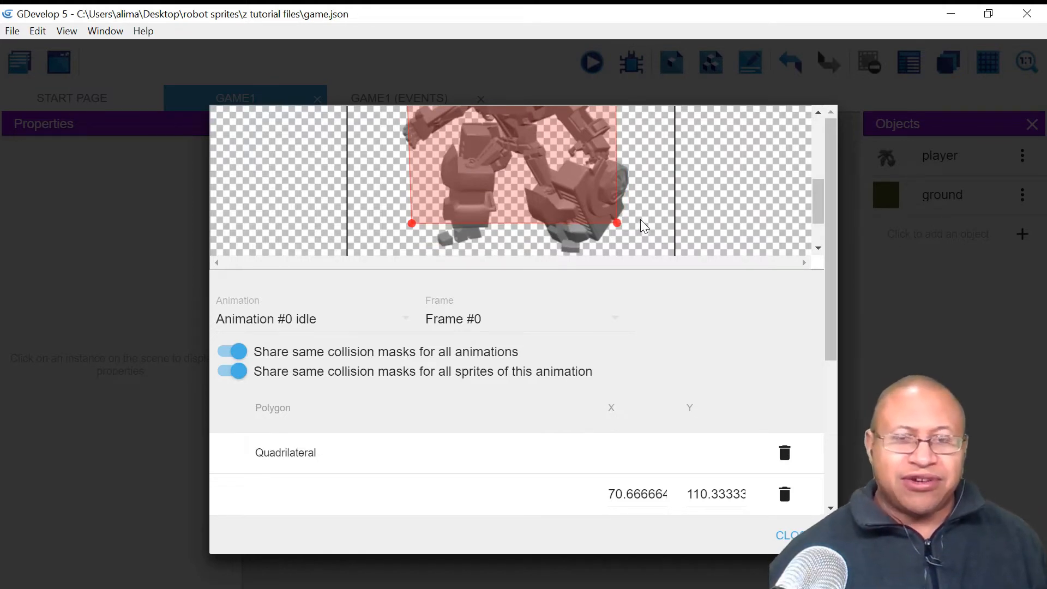
pyautogui.moveTo(811, 188); pyautogui.dragTo(816, 210)
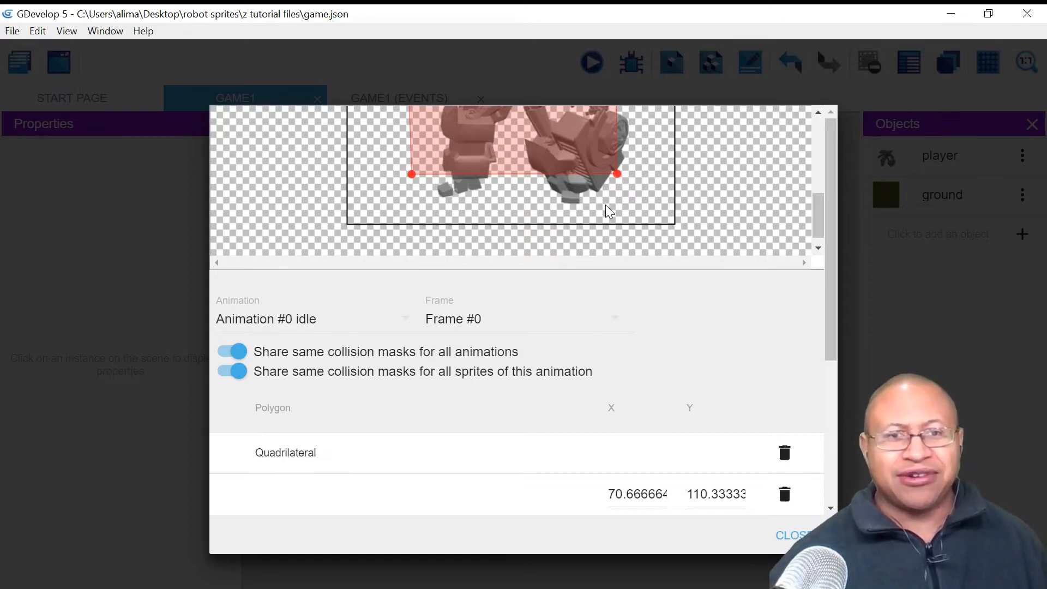
pyautogui.moveTo(819, 215)
pyautogui.mouseDown()
pyautogui.moveTo(814, 177)
pyautogui.moveTo(814, 208)
pyautogui.mouseUp()
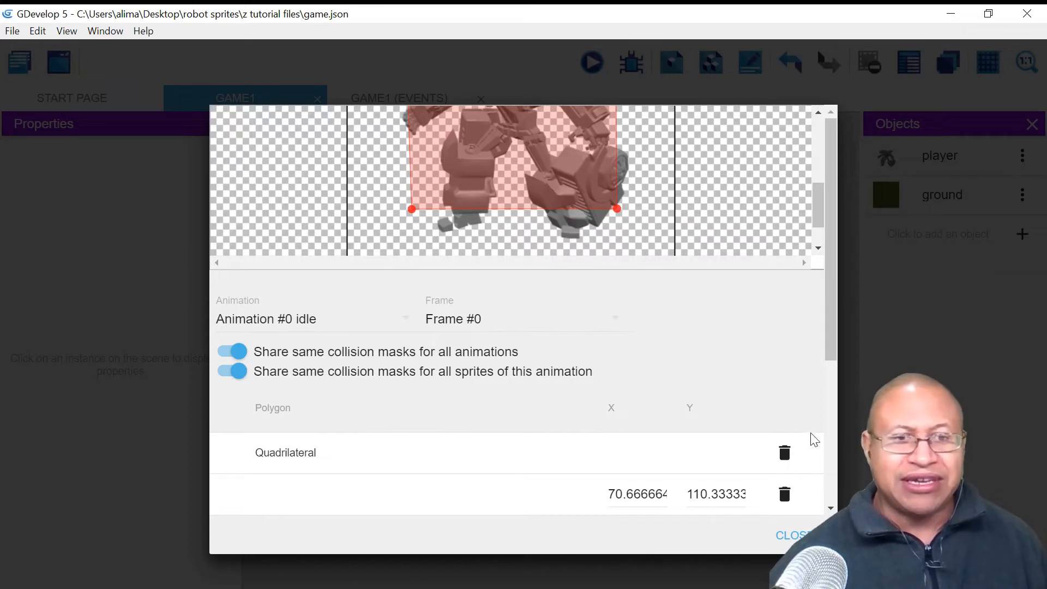
# Step: Apply the player's collision mask changes, preview how the robot stands on the ground, and close the preview
pyautogui.scroll(-5, 826, 436)
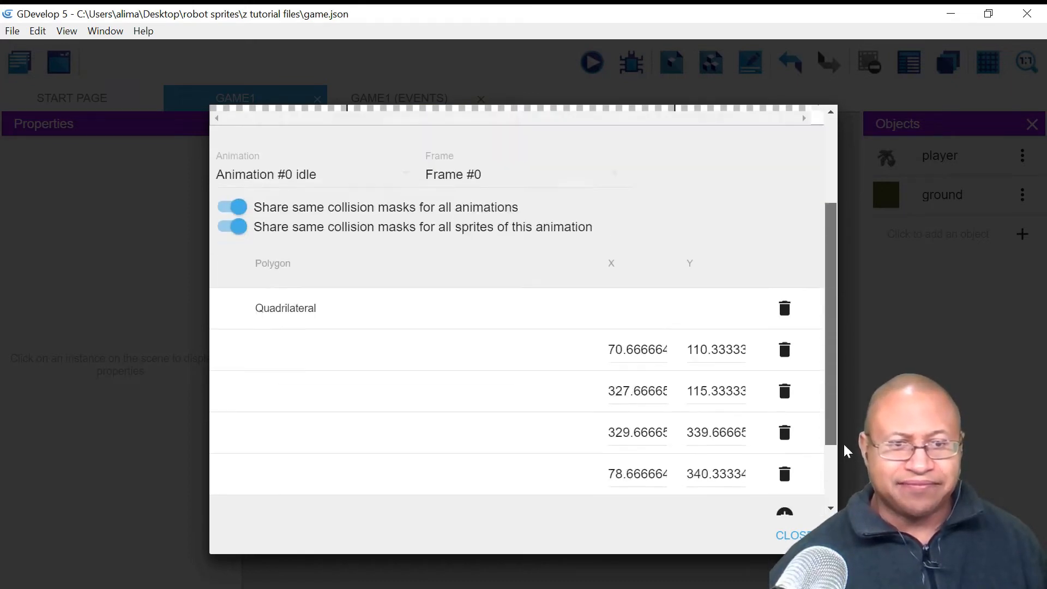
pyautogui.click(788, 537)
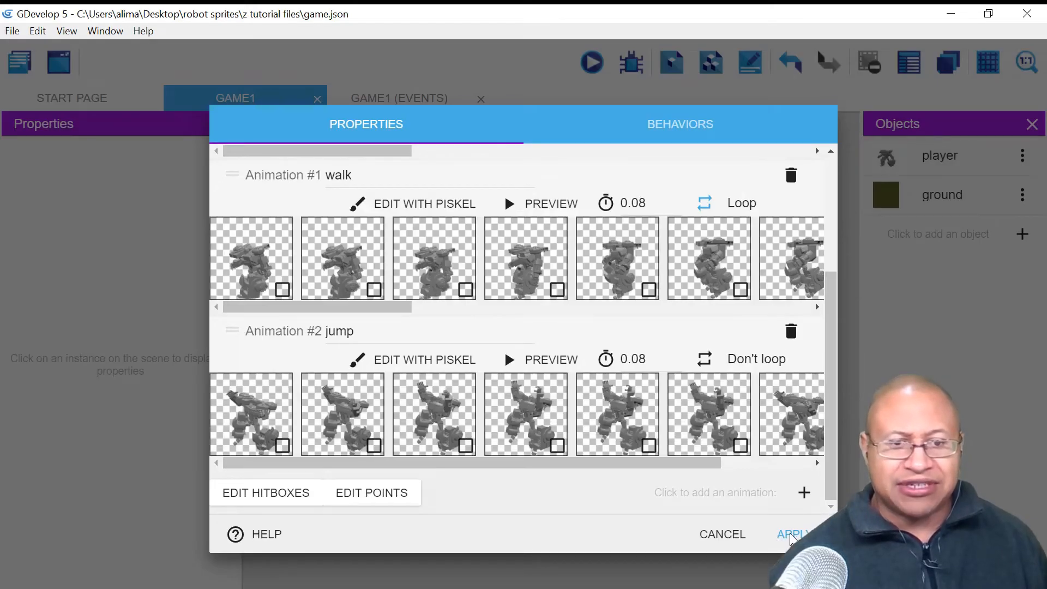
pyautogui.click(792, 537)
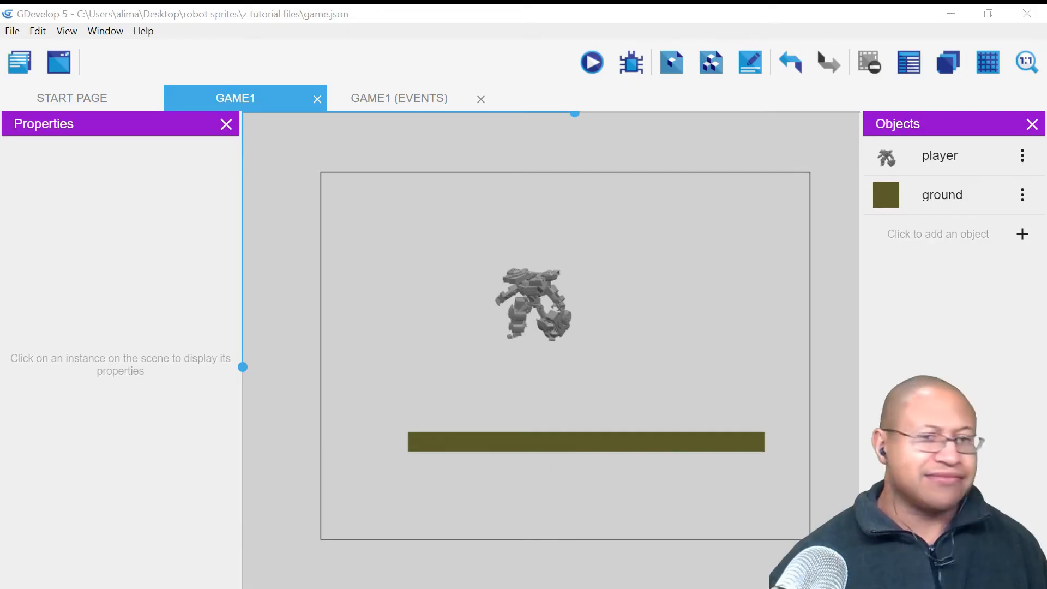
pyautogui.click(592, 63)
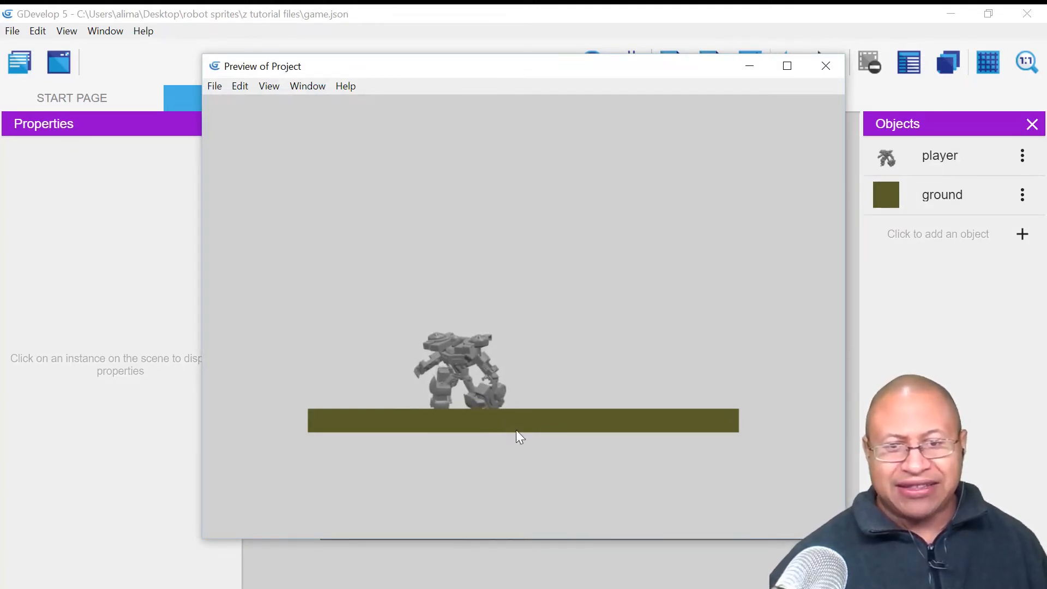
pyautogui.click(824, 67)
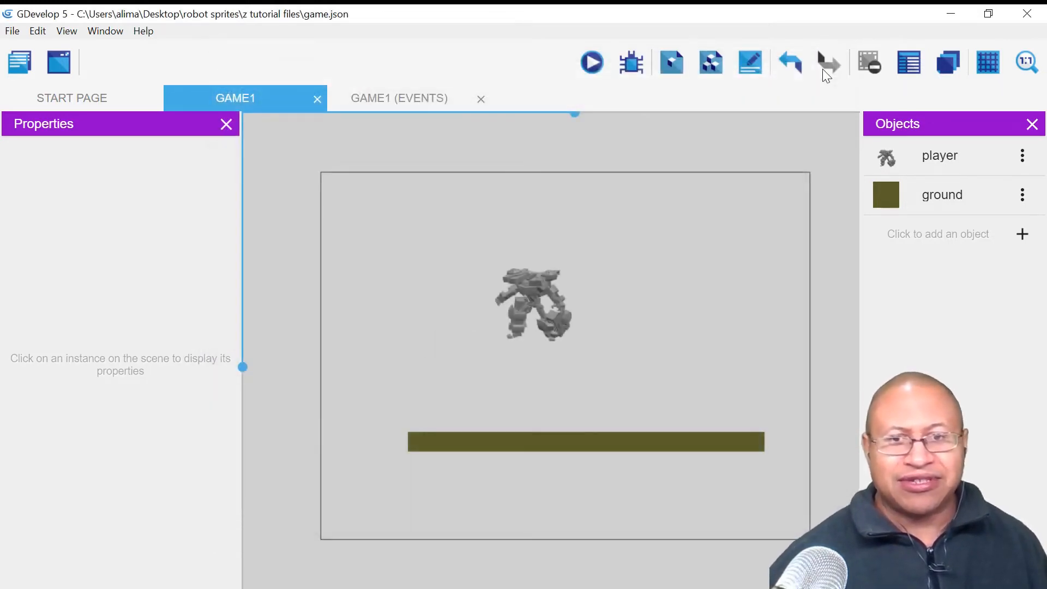
# Step: Compare the player's and ground's stacking order in the scene and set the player's Z order to 8
pyautogui.click(549, 290)
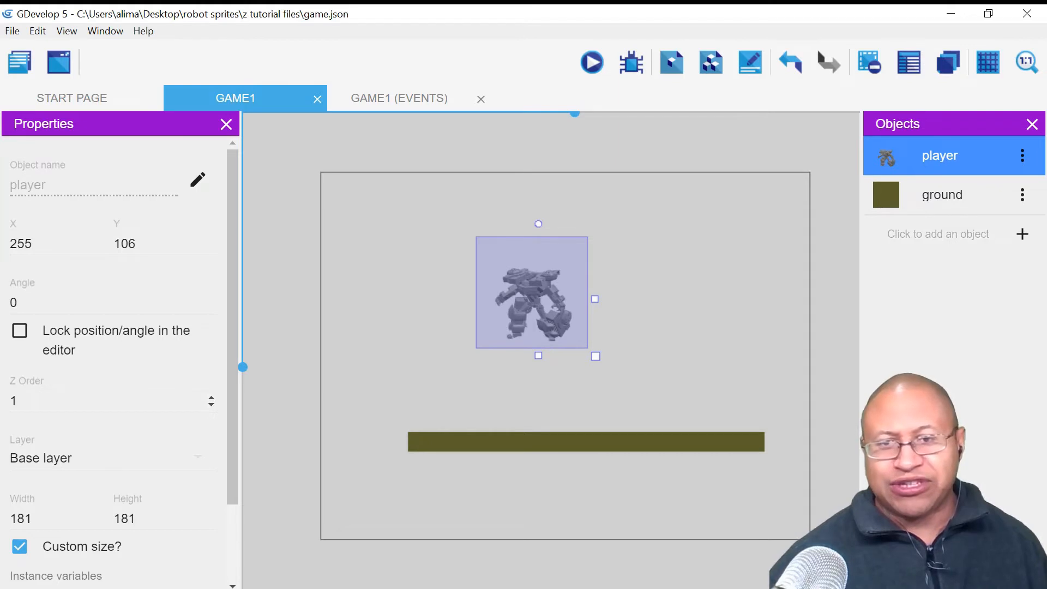
pyautogui.click(498, 444)
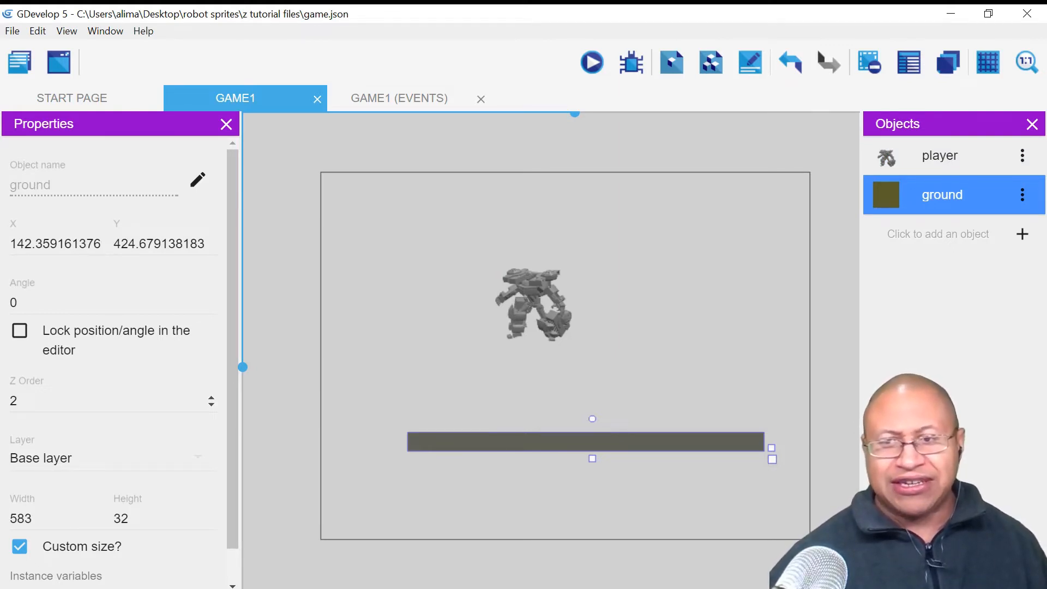
pyautogui.click(532, 306)
pyautogui.click(18, 400)
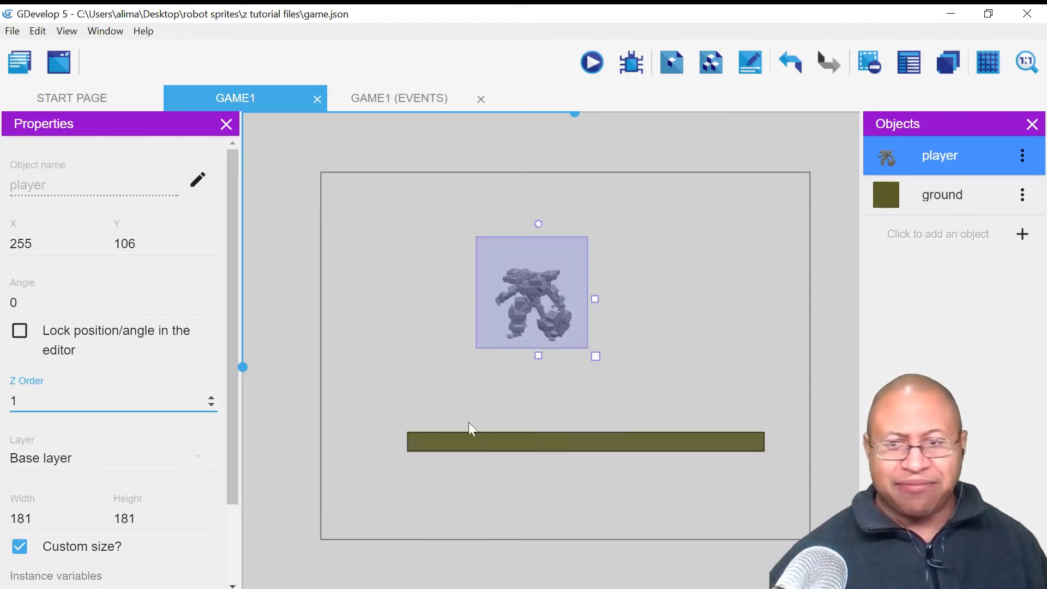
pyautogui.press('BackSpace')
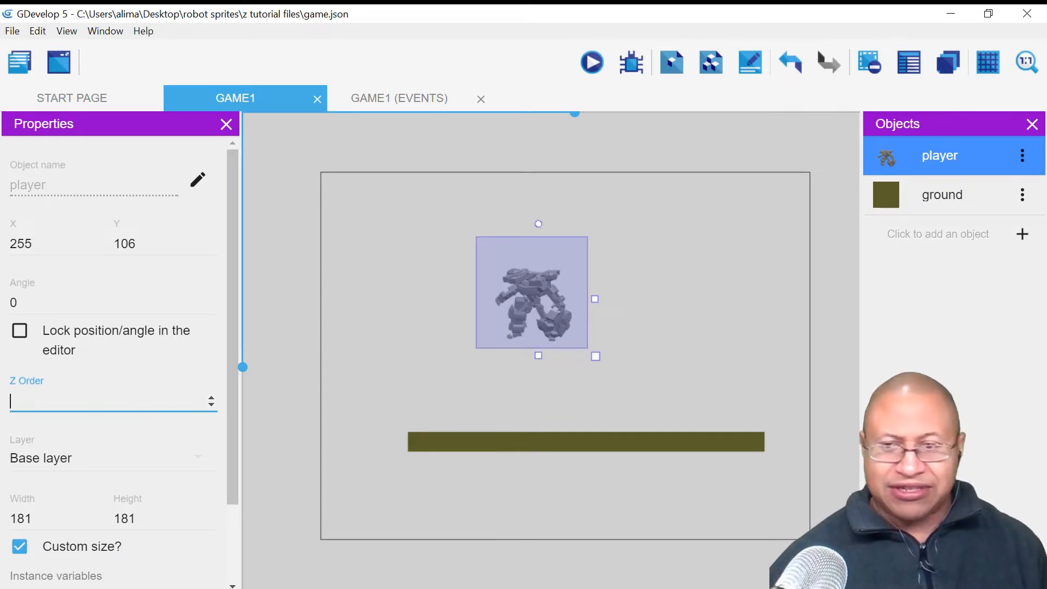
pyautogui.write('8')
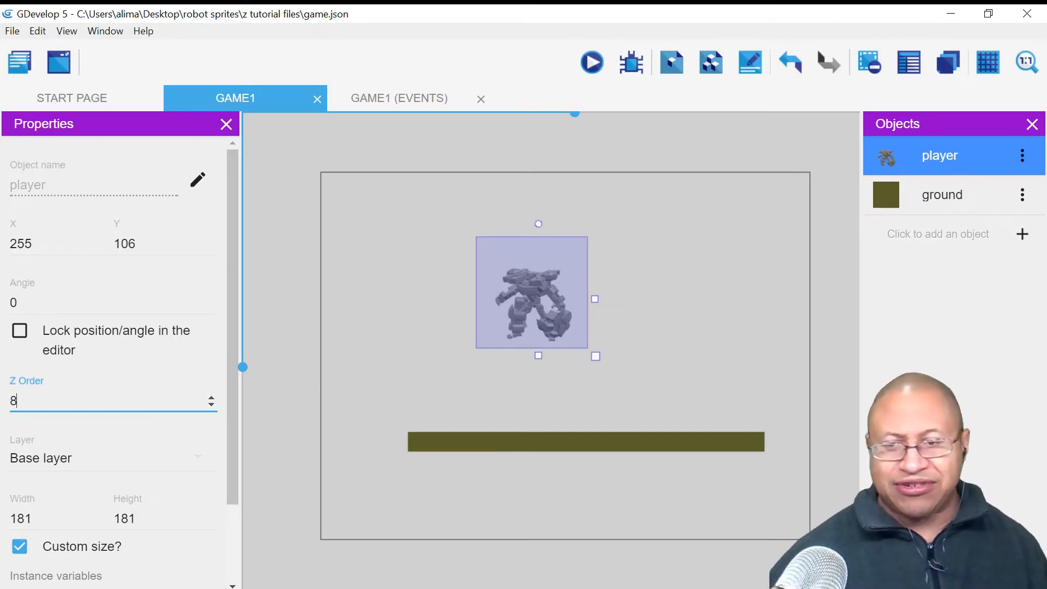
pyautogui.click(123, 424)
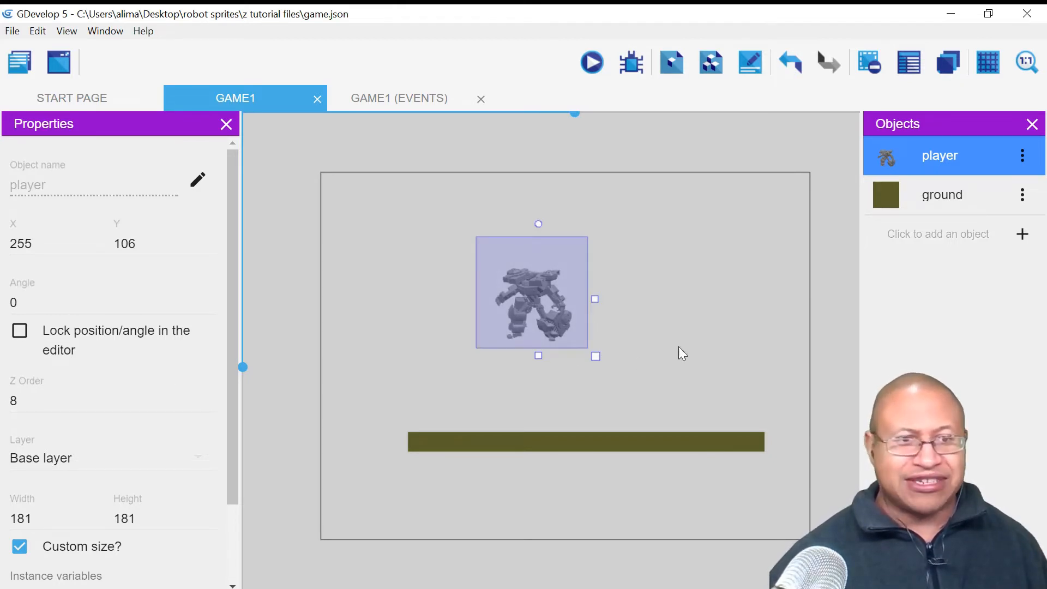
# Step: Preview the game, test walking the player left and right and jumping in front of the ground, and close the preview
pyautogui.click(592, 62)
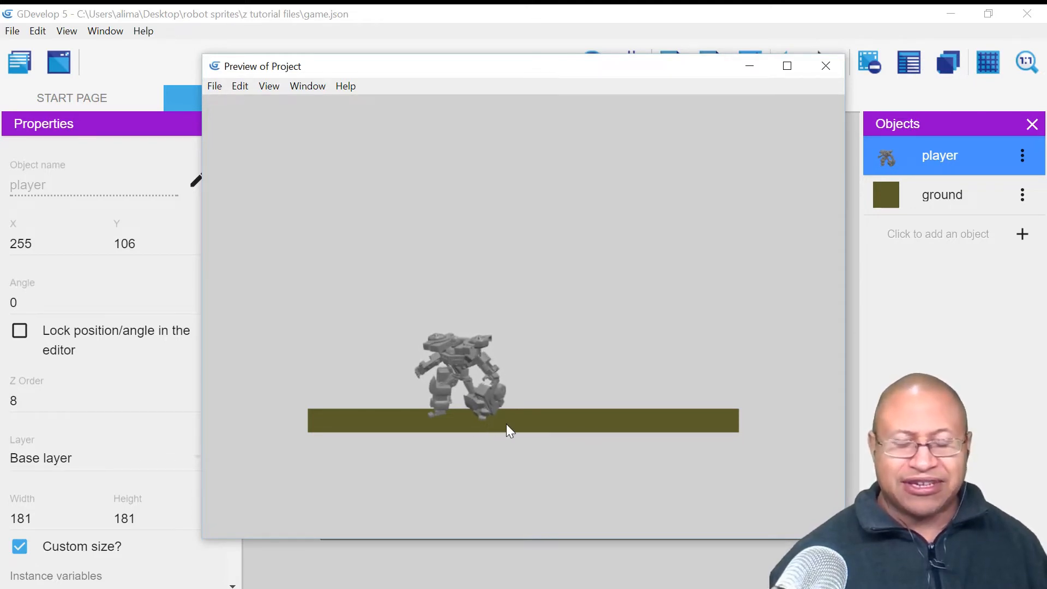
pyautogui.press('Right')
pyautogui.press('Left')
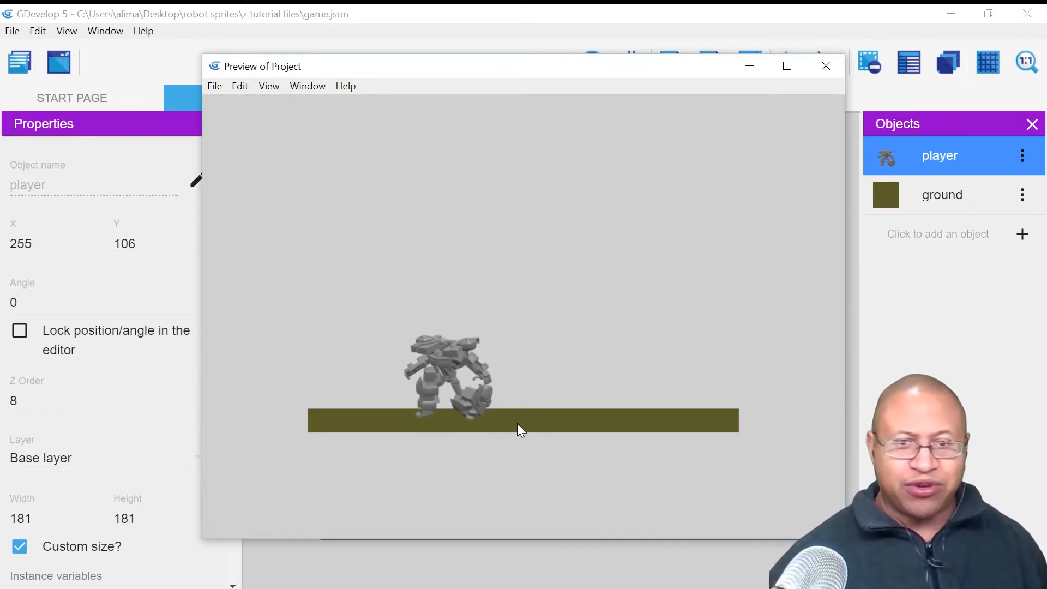
pyautogui.press('Right')
pyautogui.press('Left')
pyautogui.press('Right')
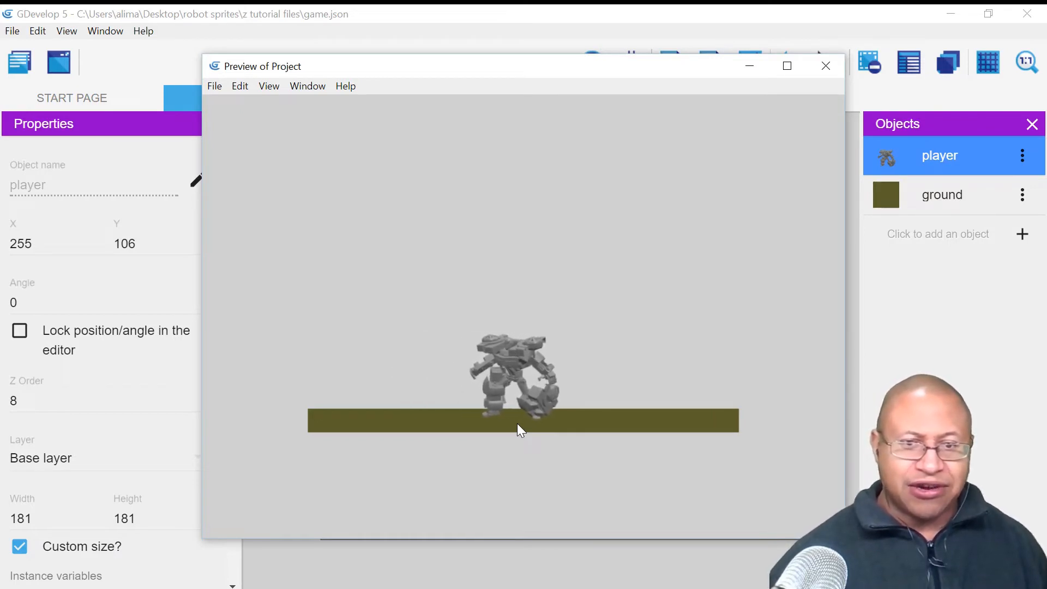
pyautogui.press('space')
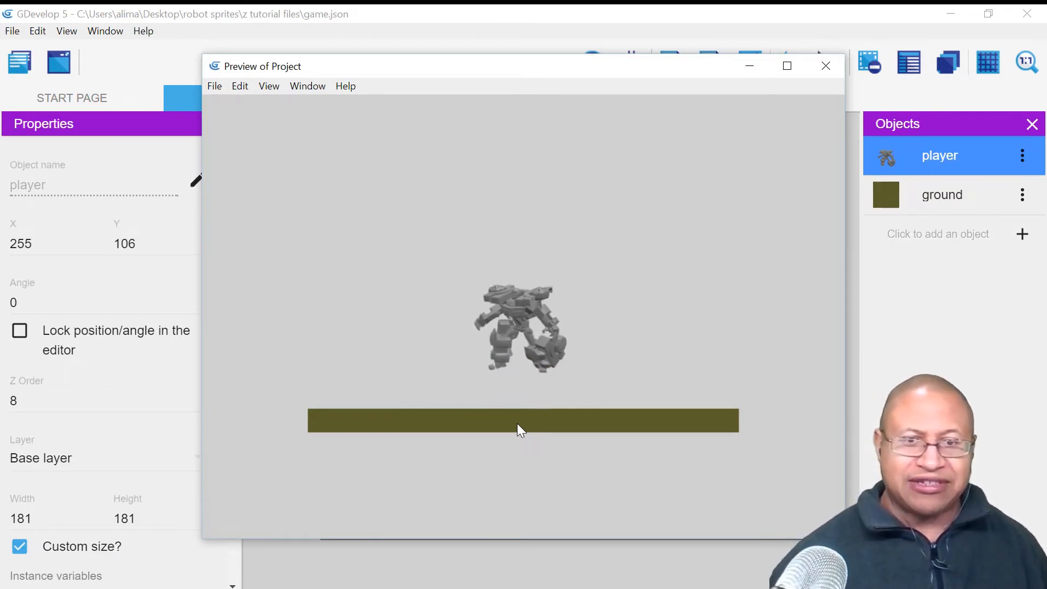
pyautogui.press('space')
pyautogui.press('space')
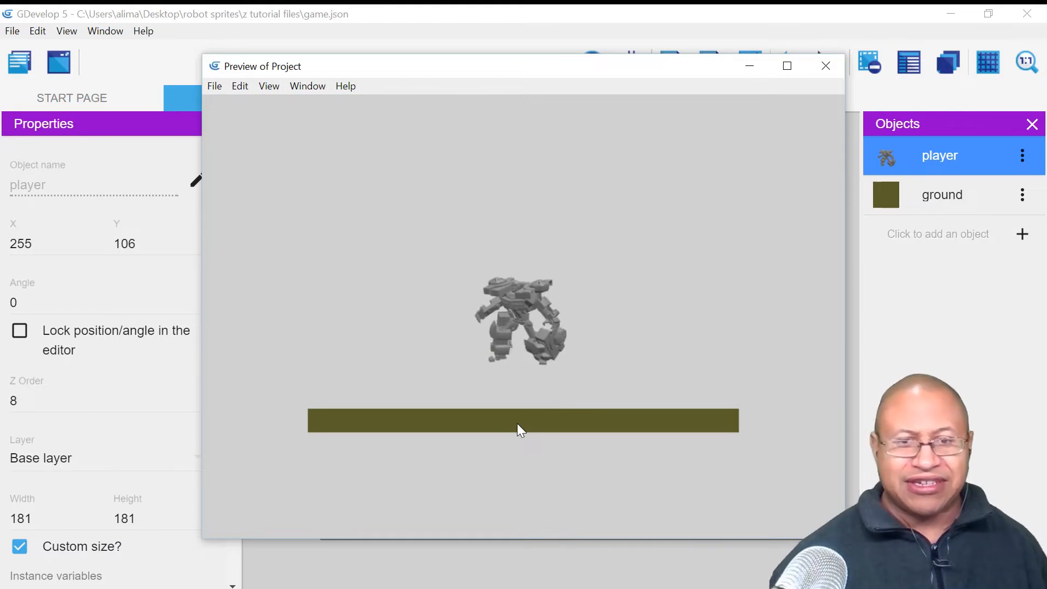
pyautogui.press('space')
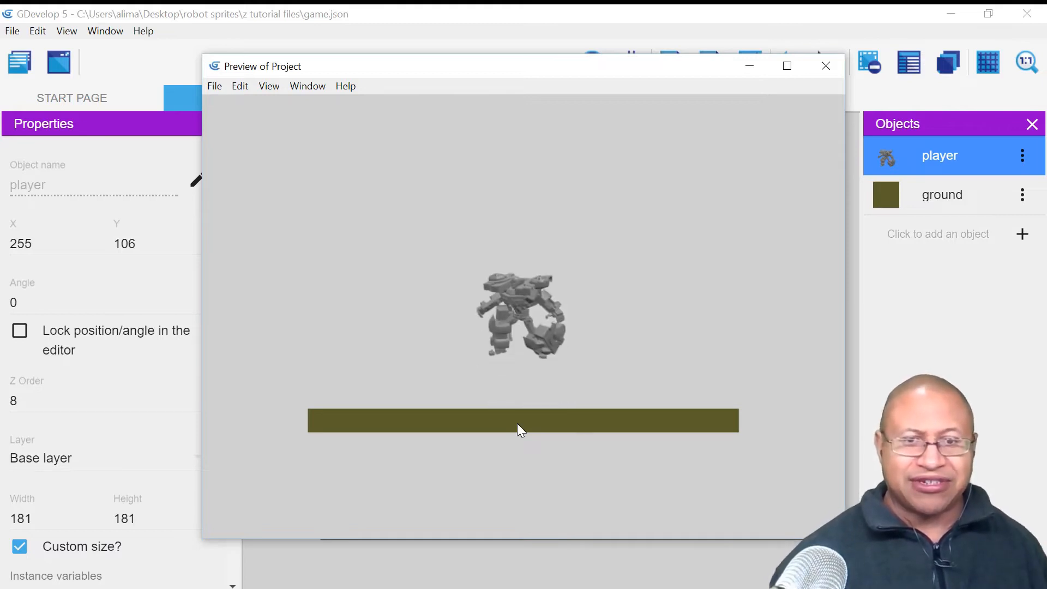
pyautogui.click(825, 67)
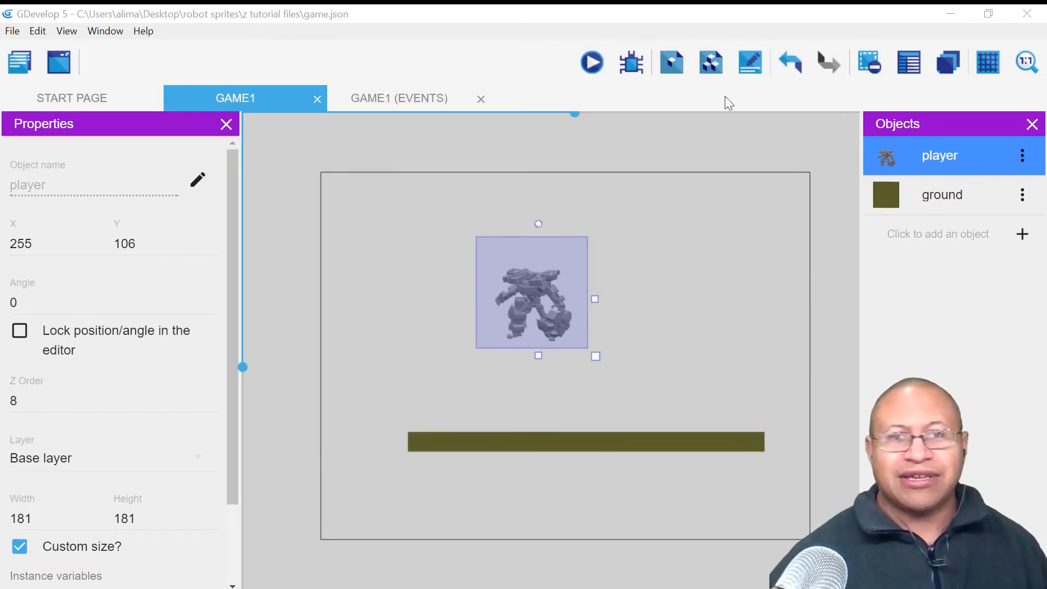
# Step: Switch to the Game1 events sheet and add a new empty event
pyautogui.click(532, 17)
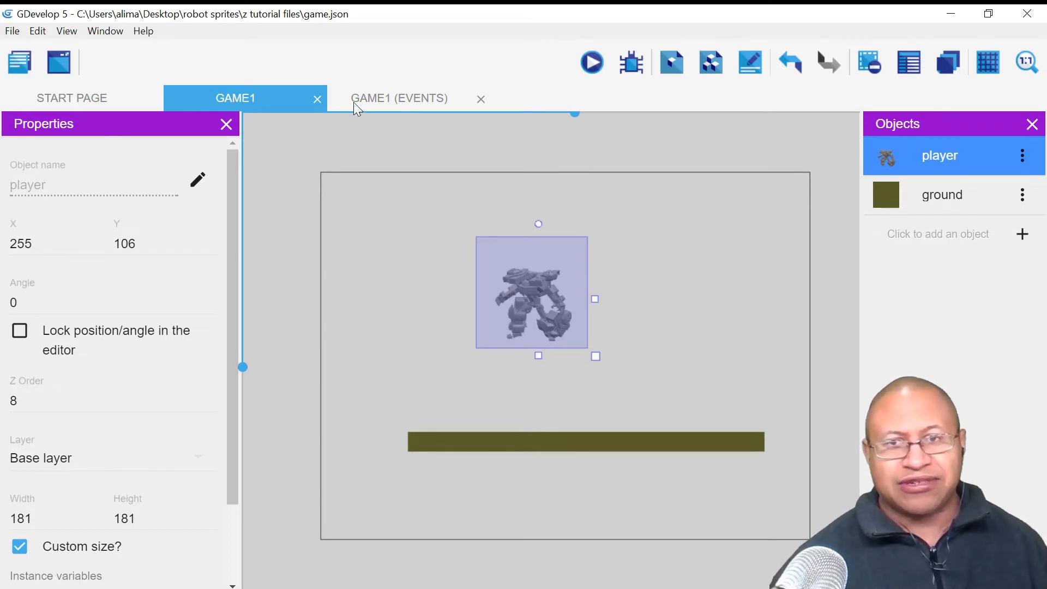
pyautogui.click(426, 101)
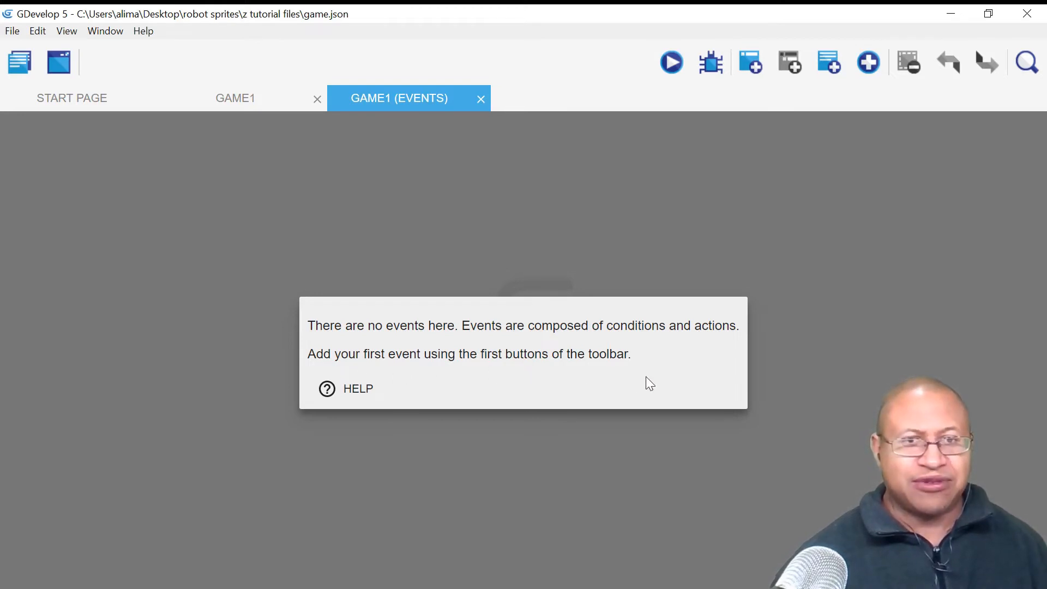
pyautogui.click(754, 73)
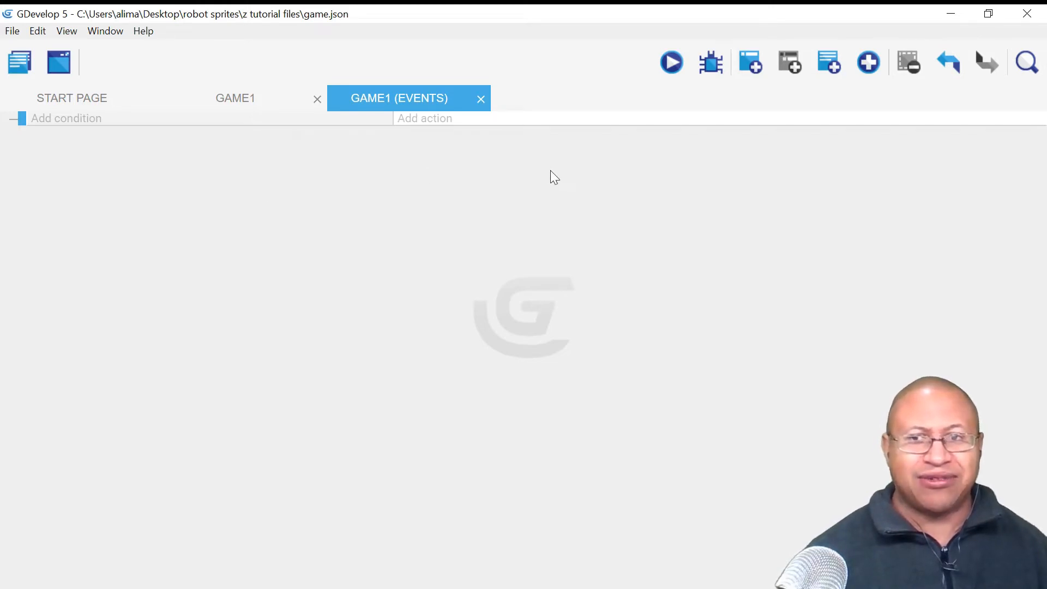
# Step: Give the empty event the Platform Behavior condition "Is on floor" for the player object, without inverting it
pyautogui.click(71, 128)
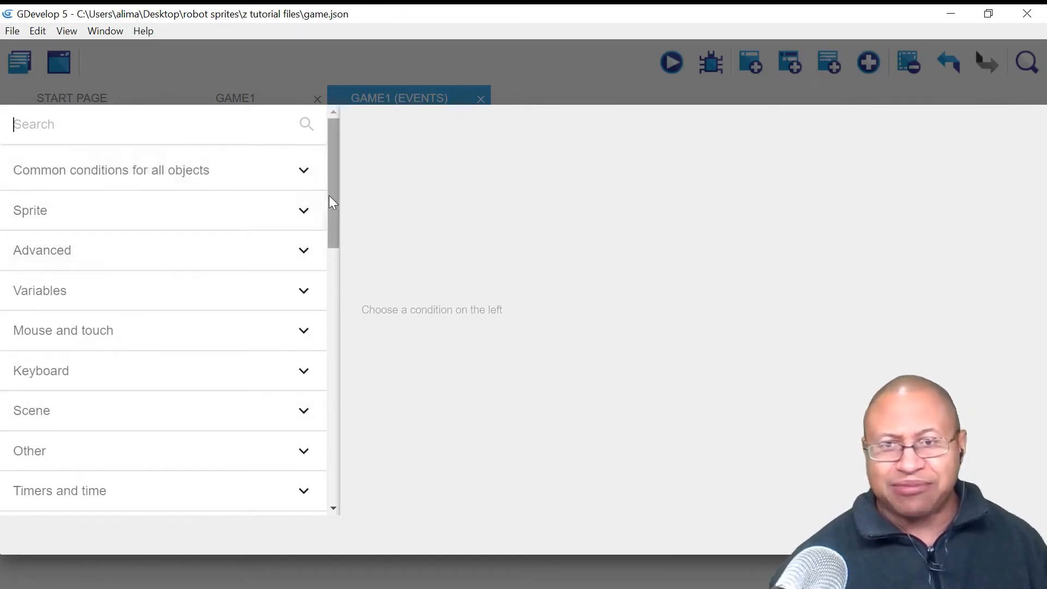
pyautogui.moveTo(335, 203); pyautogui.dragTo(294, 311)
pyautogui.click(204, 318)
pyautogui.moveTo(334, 281); pyautogui.dragTo(327, 341)
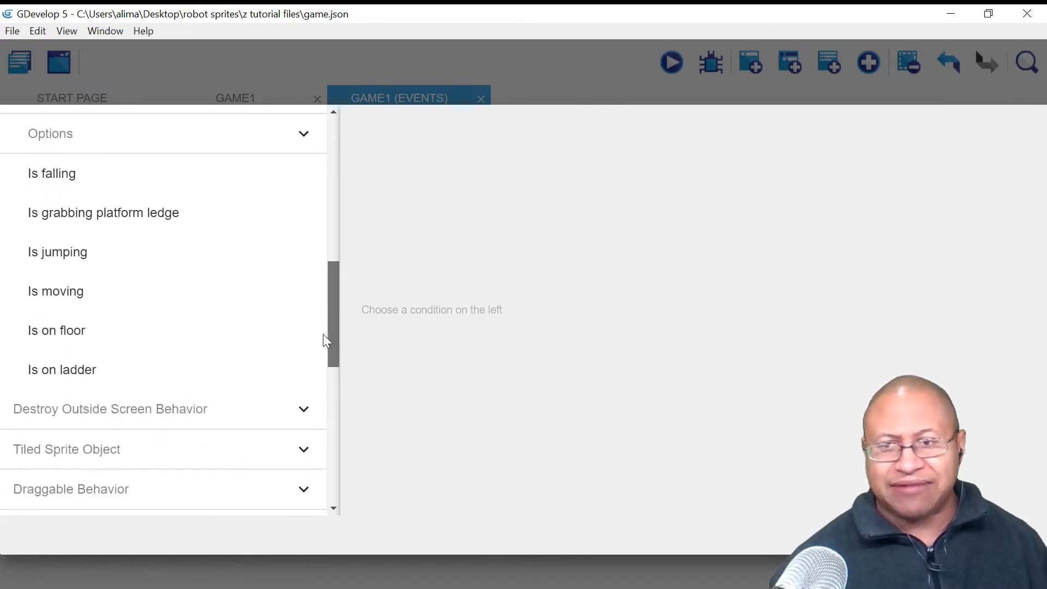
pyautogui.click(139, 333)
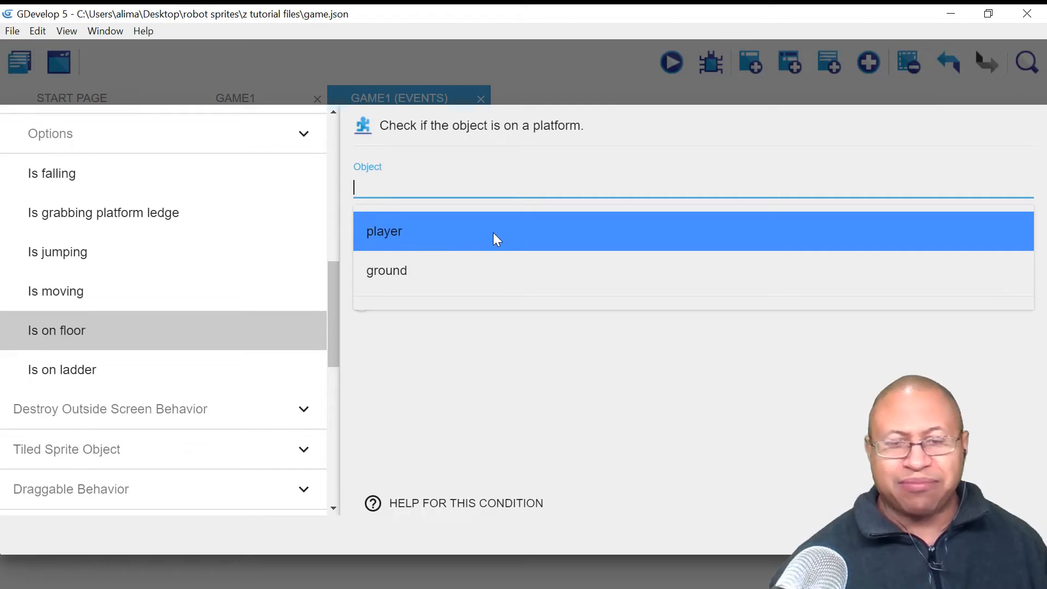
pyautogui.click(493, 233)
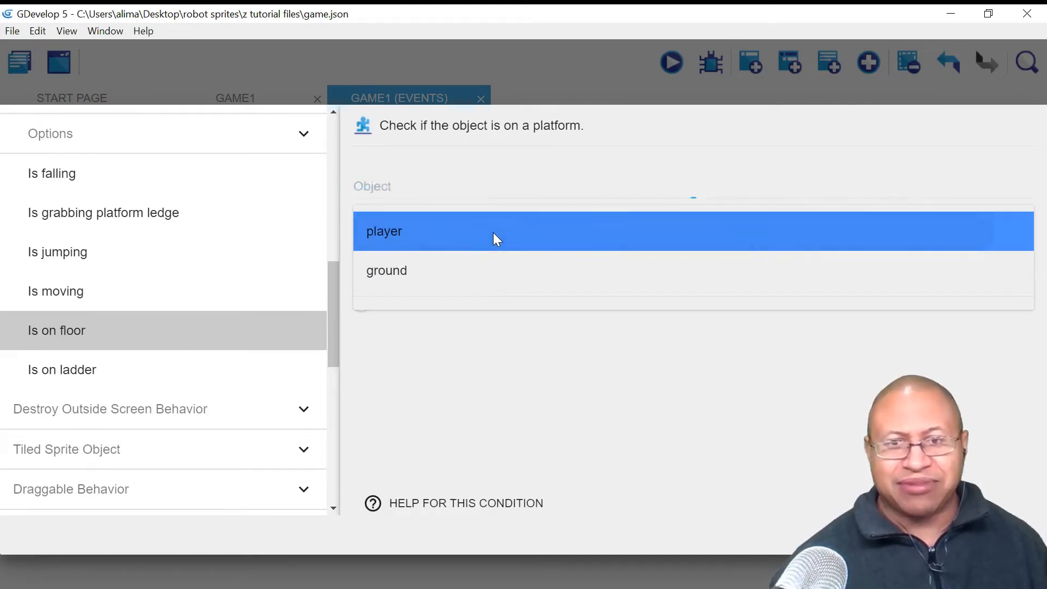
pyautogui.click(600, 375)
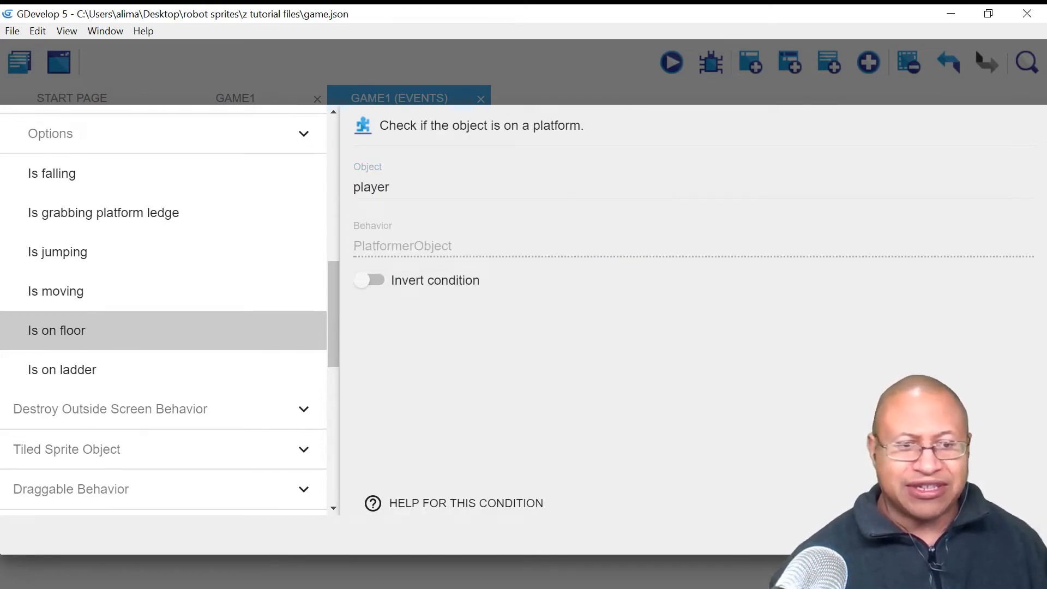
pyautogui.click(1005, 535)
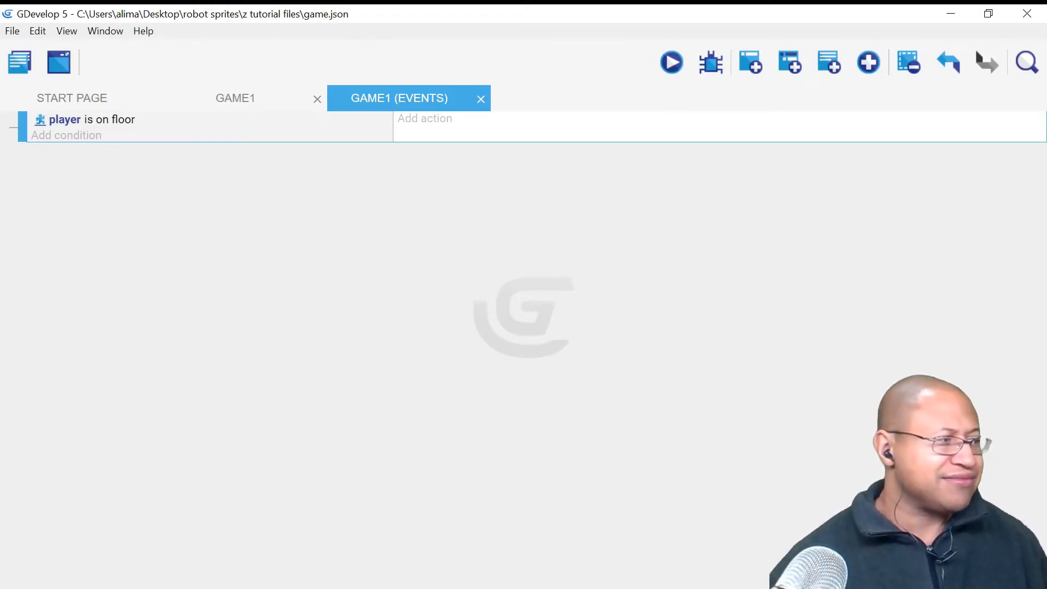
# Step: Add four empty sub-events beneath the event that checks whether the player is on floor
pyautogui.click(588, 19)
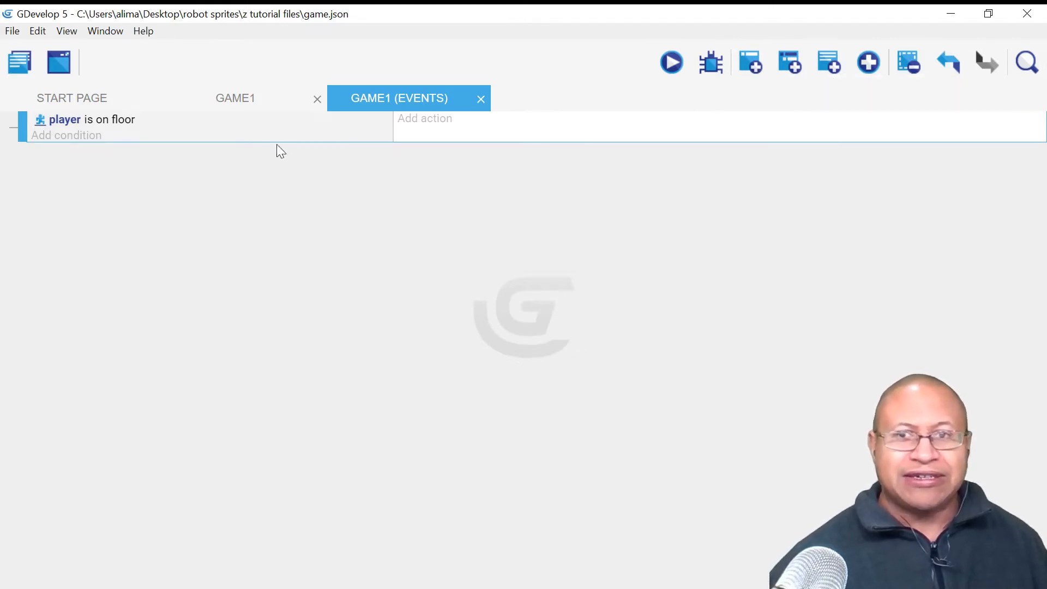
pyautogui.click(259, 120)
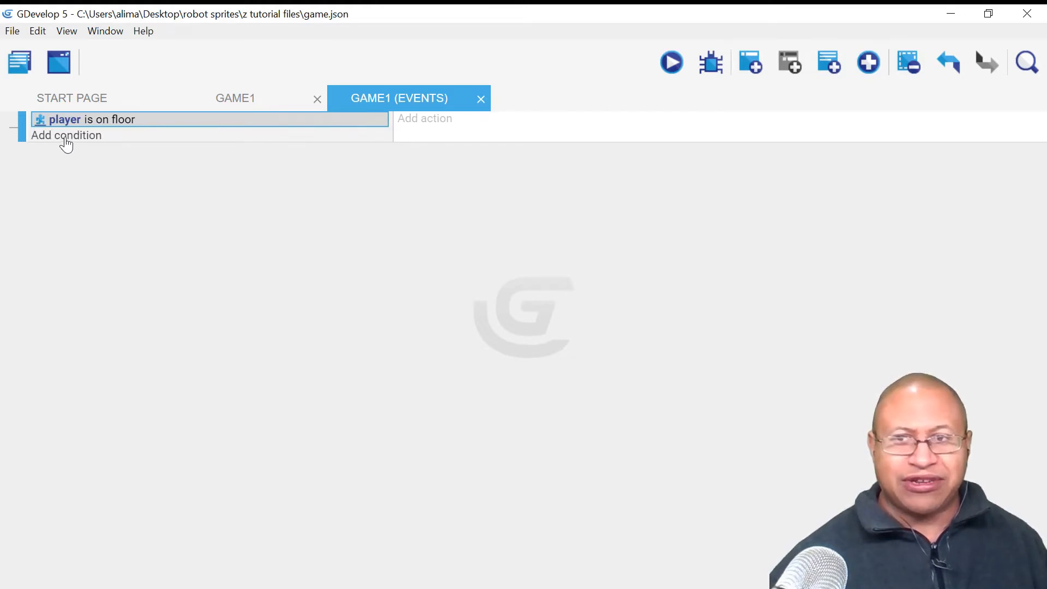
pyautogui.click(266, 139)
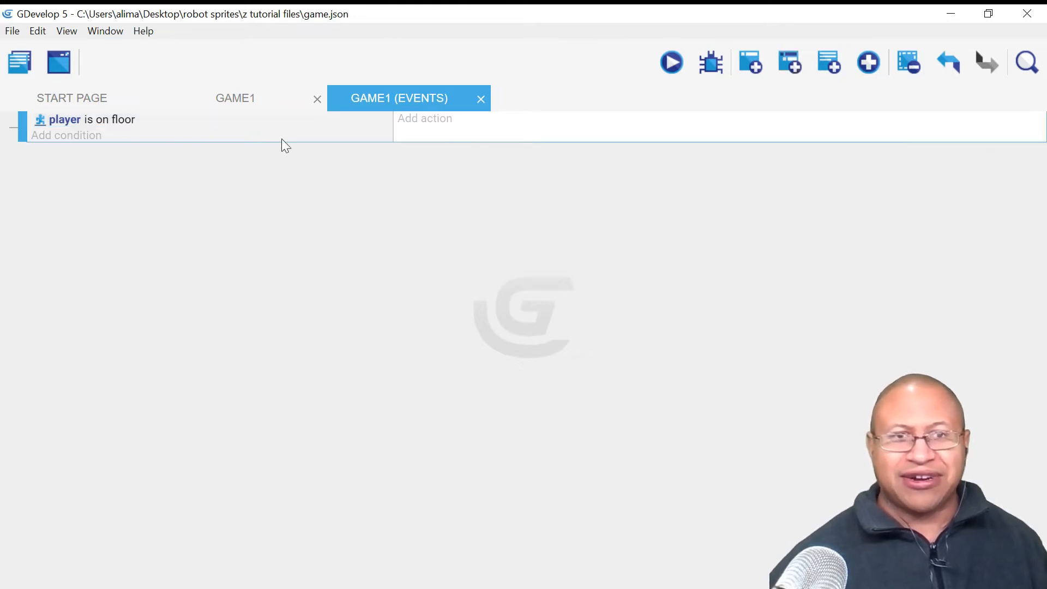
pyautogui.click(790, 66)
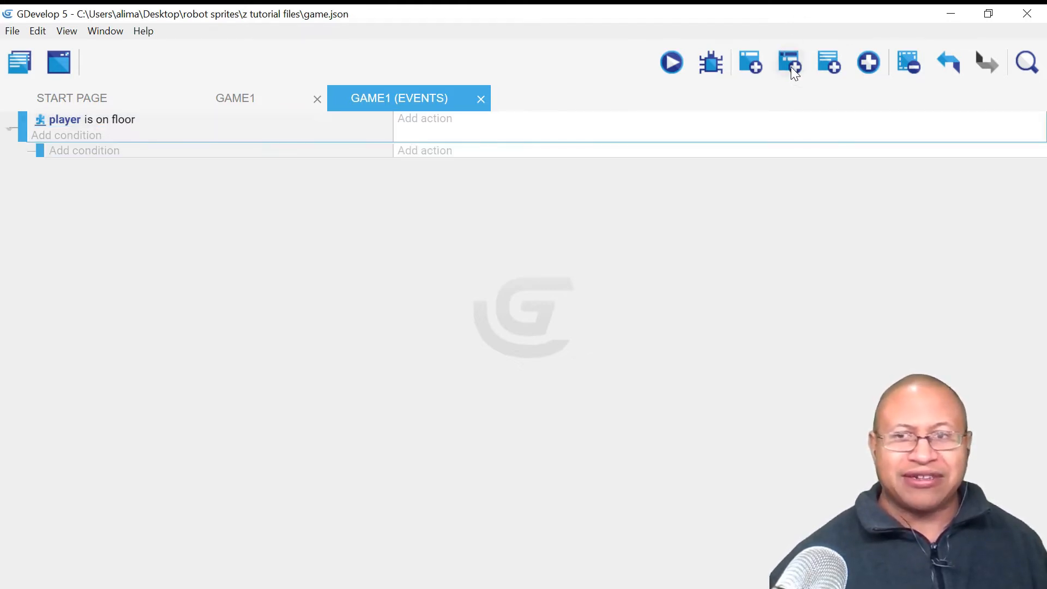
pyautogui.click(791, 66)
pyautogui.click(790, 66)
pyautogui.click(791, 66)
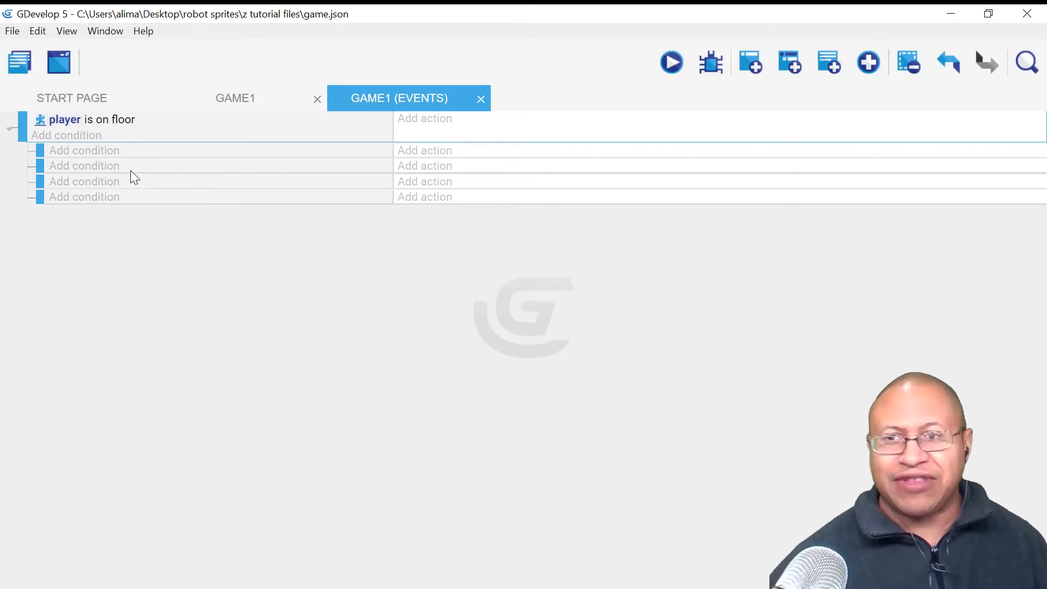
# Step: Give the first empty sub-event the Platform Behavior condition "Is moving" for the player object, without inverting it
pyautogui.click(91, 153)
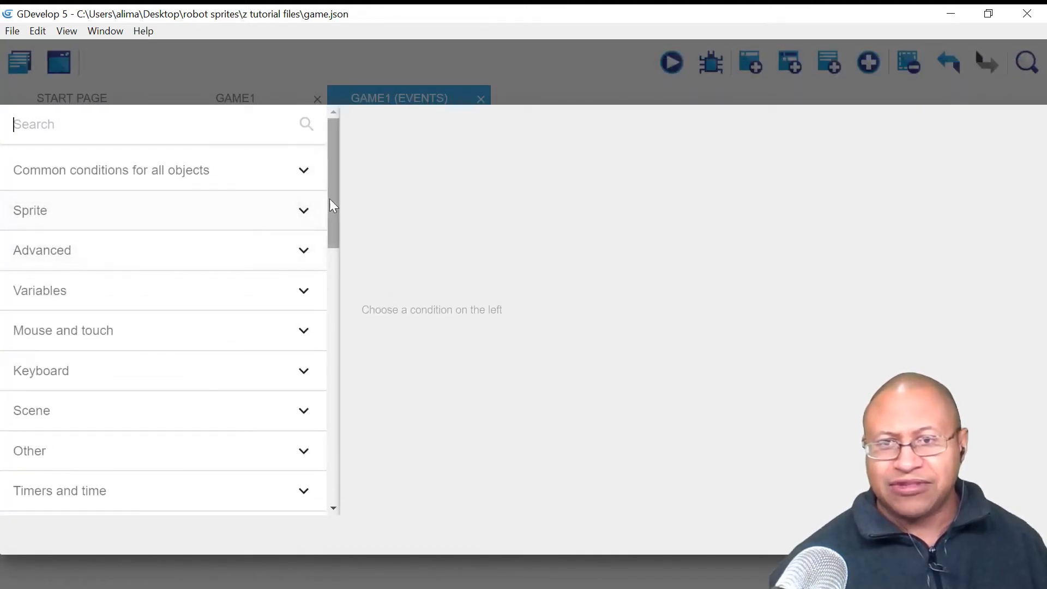
pyautogui.moveTo(333, 203); pyautogui.dragTo(269, 305)
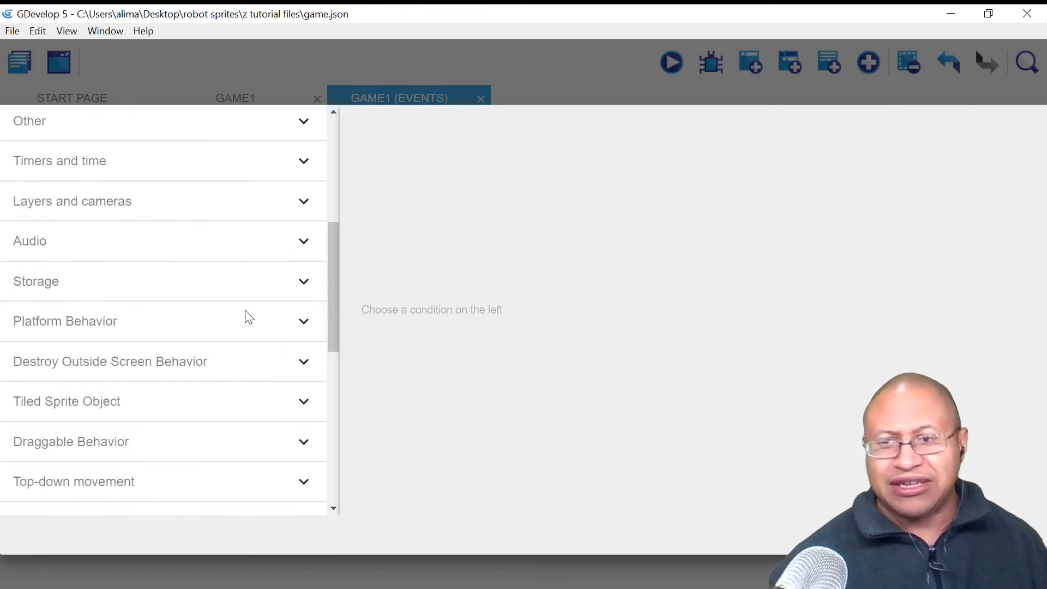
pyautogui.click(208, 321)
pyautogui.moveTo(326, 289); pyautogui.dragTo(323, 340)
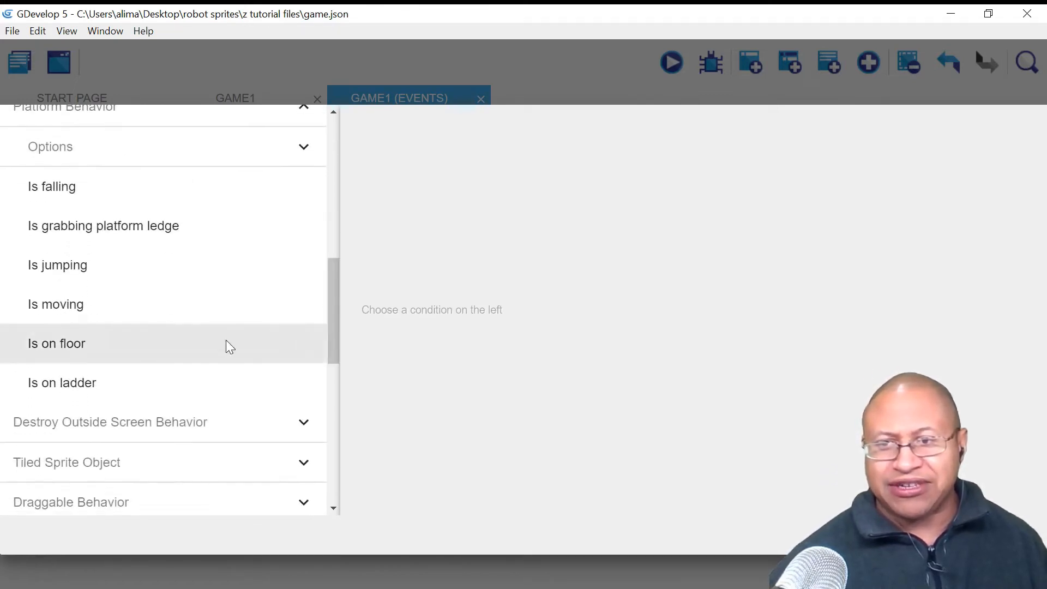
pyautogui.click(178, 314)
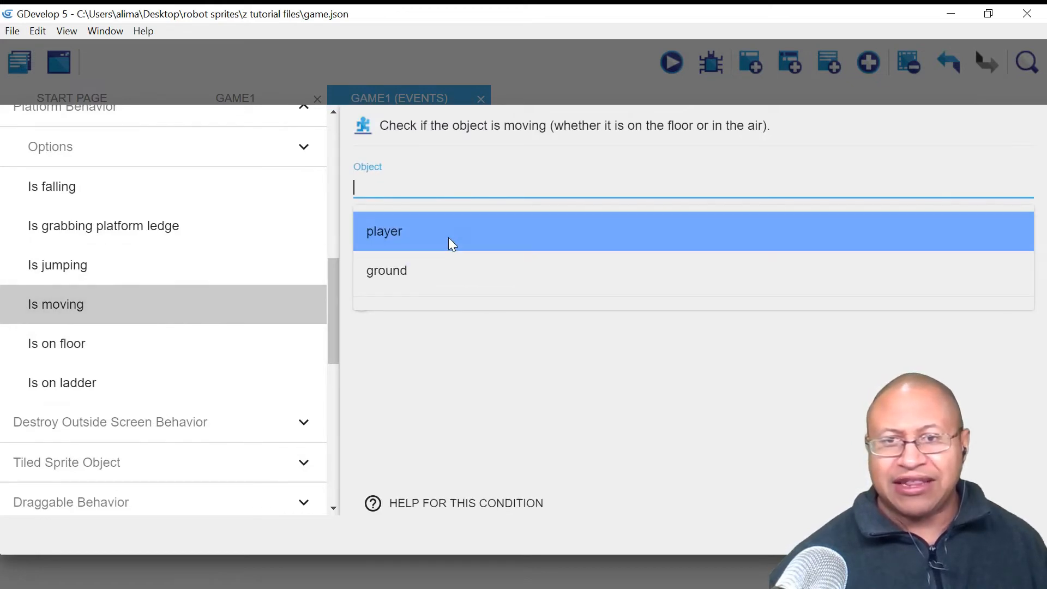
pyautogui.click(456, 238)
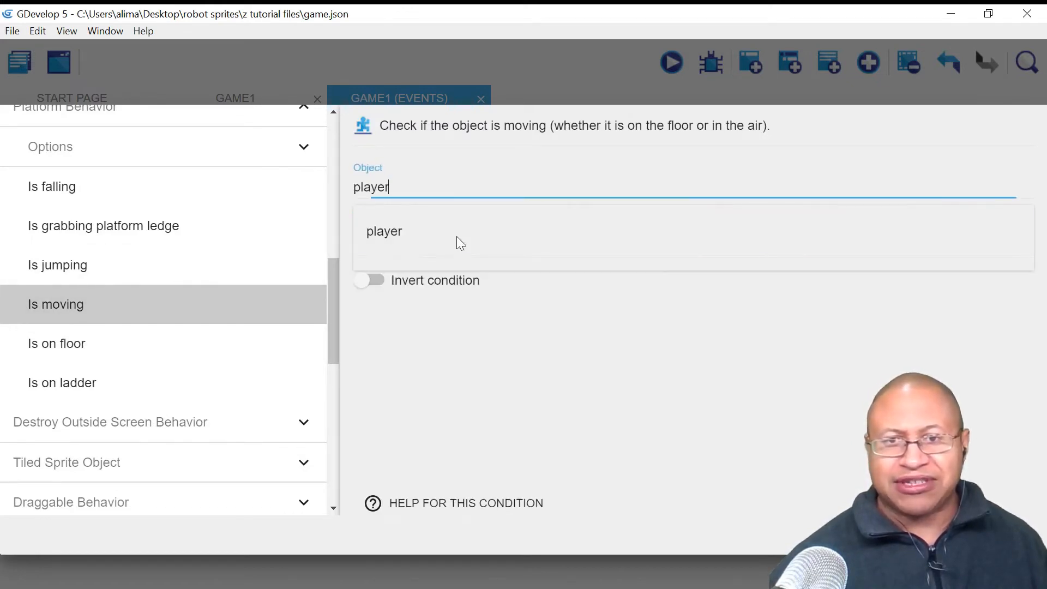
pyautogui.click(653, 379)
pyautogui.click(1005, 535)
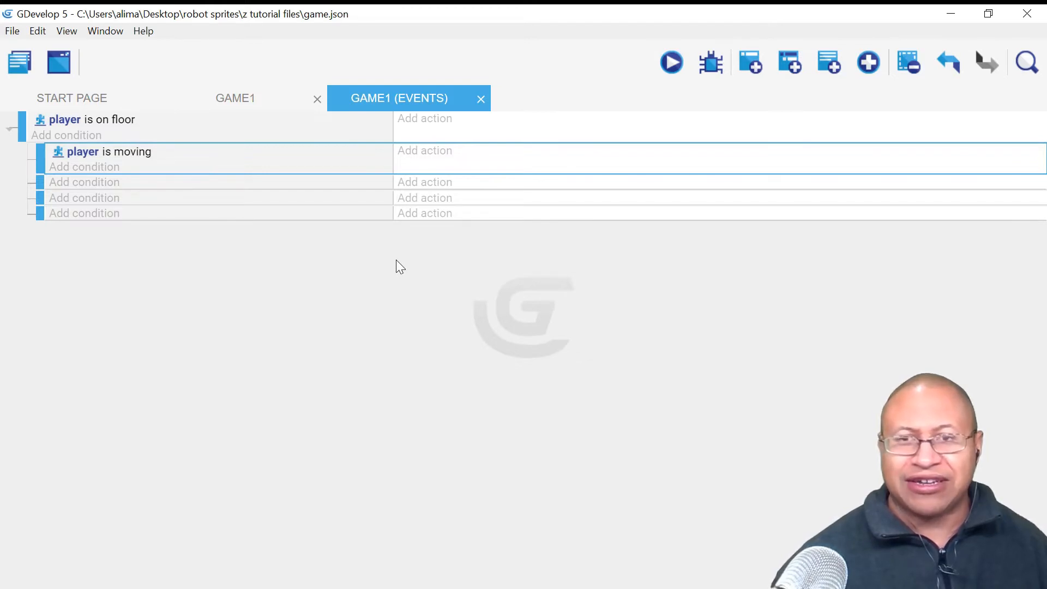
# Step: Add a Sprite action to the "player is moving" sub-event that changes the player's animation by name to "walk"
pyautogui.click(446, 158)
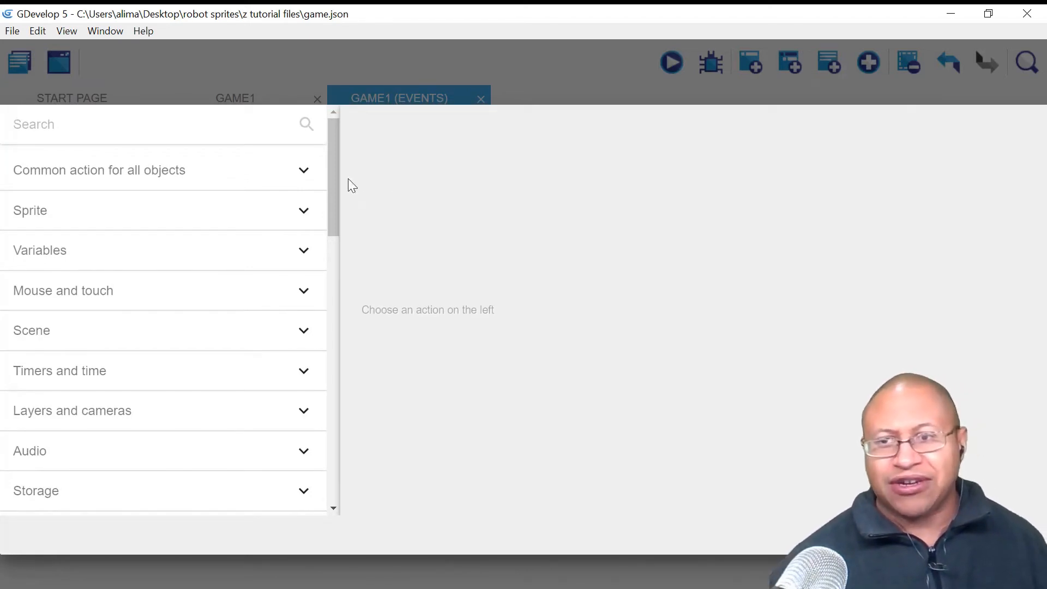
pyautogui.click(185, 214)
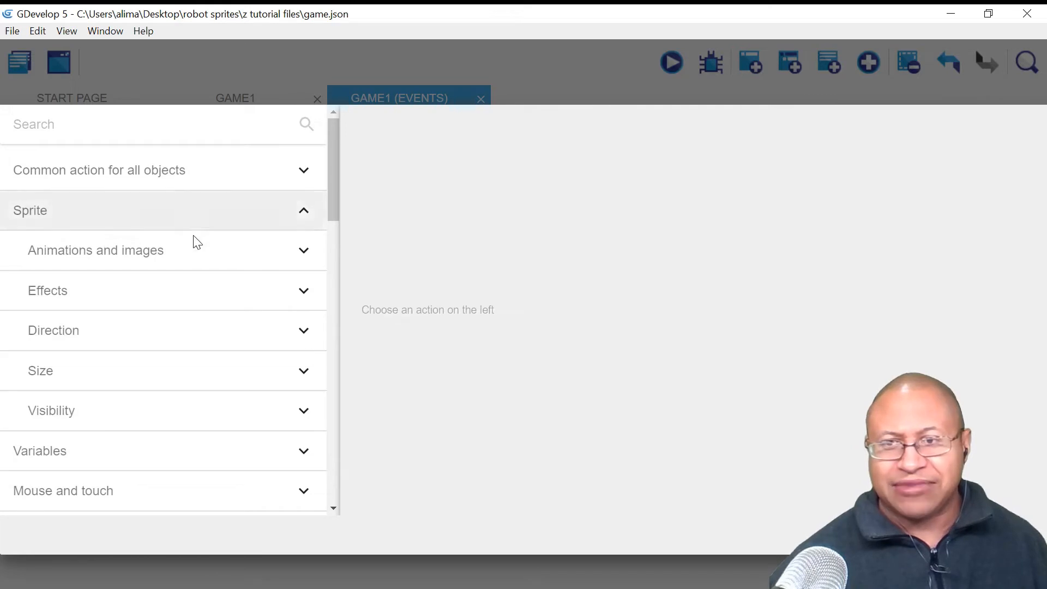
pyautogui.click(199, 255)
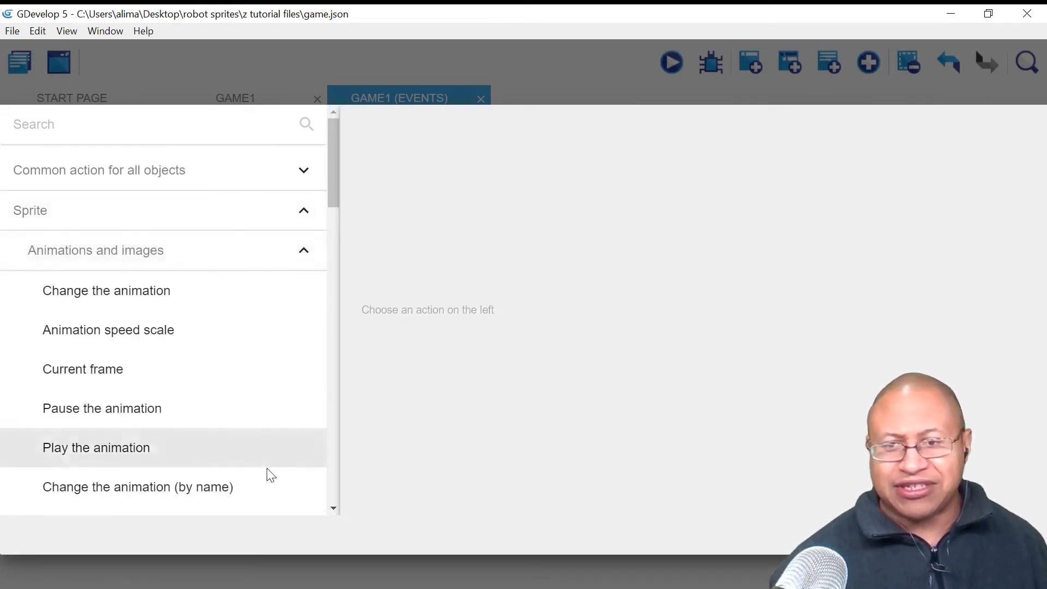
pyautogui.click(268, 482)
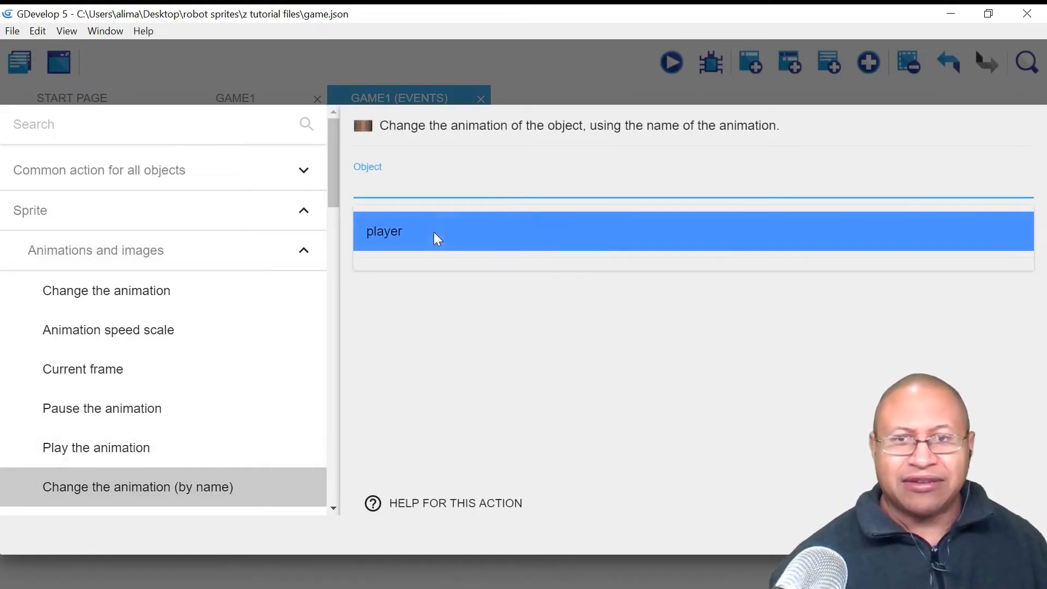
pyautogui.click(436, 231)
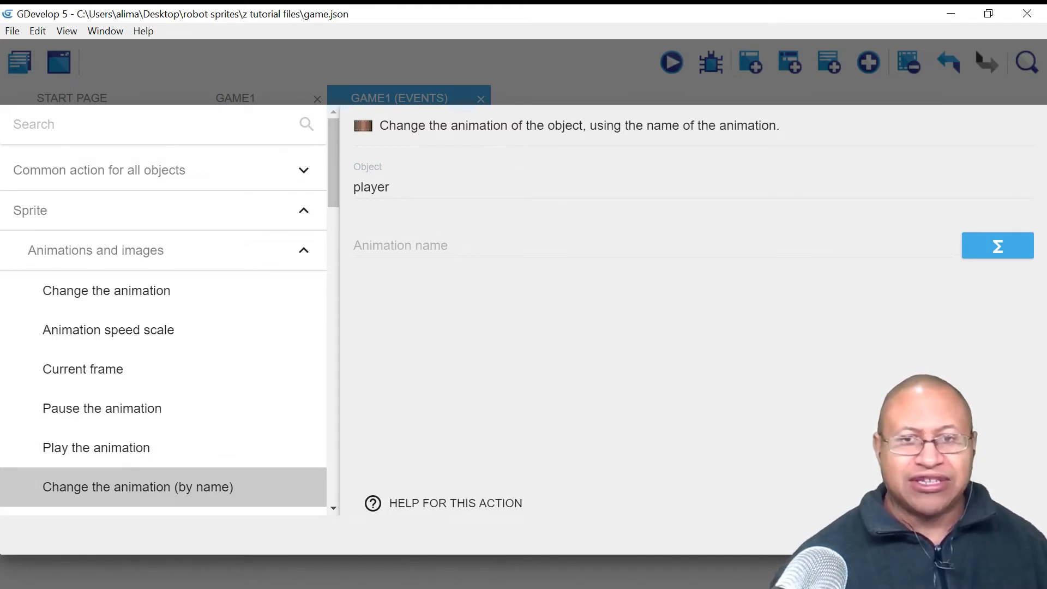
pyautogui.click(400, 245)
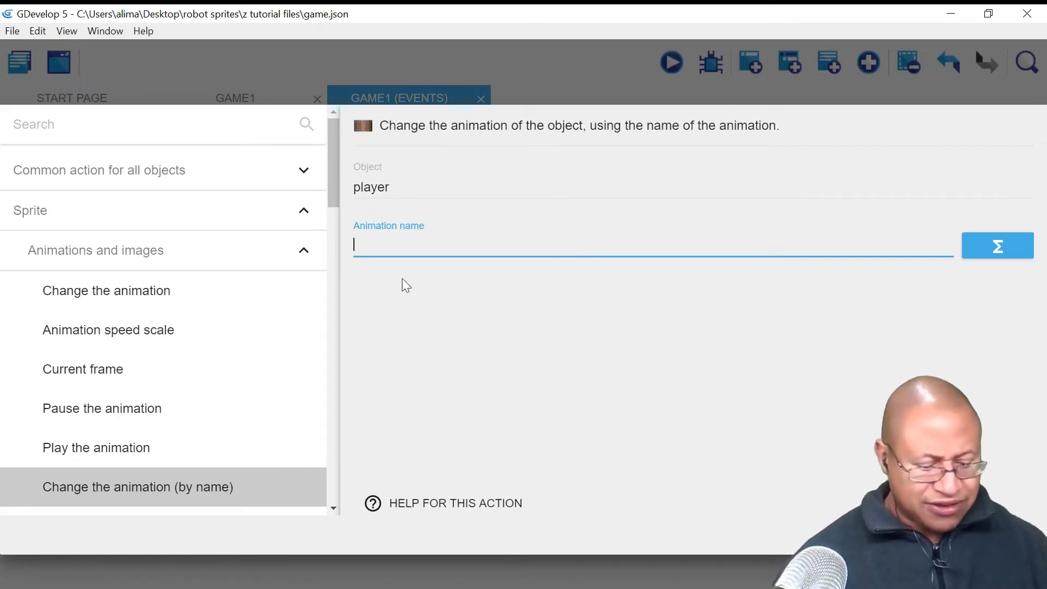
pyautogui.write('"walk')
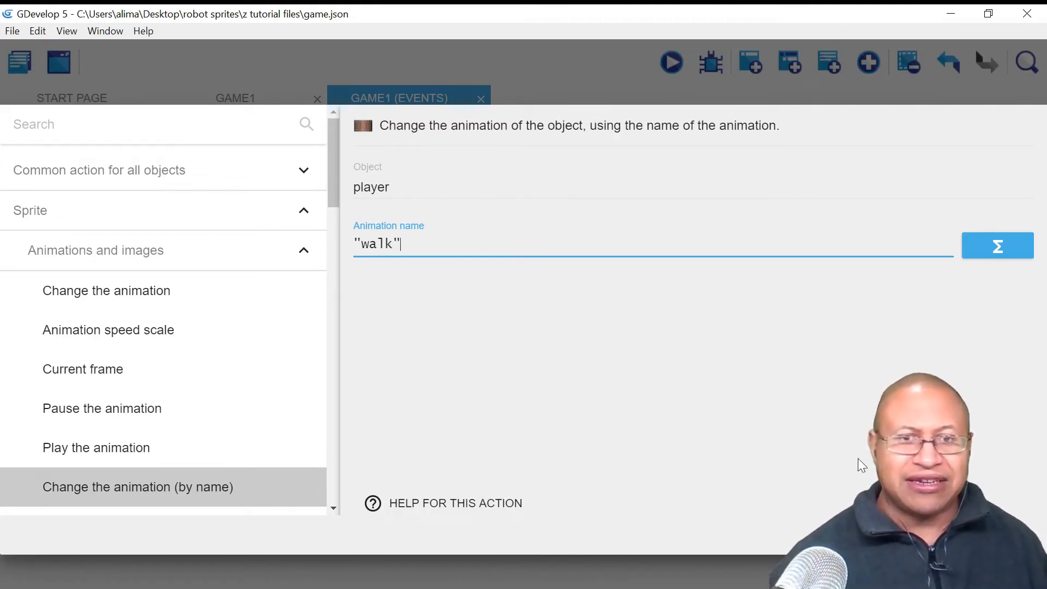
pyautogui.press('Return')
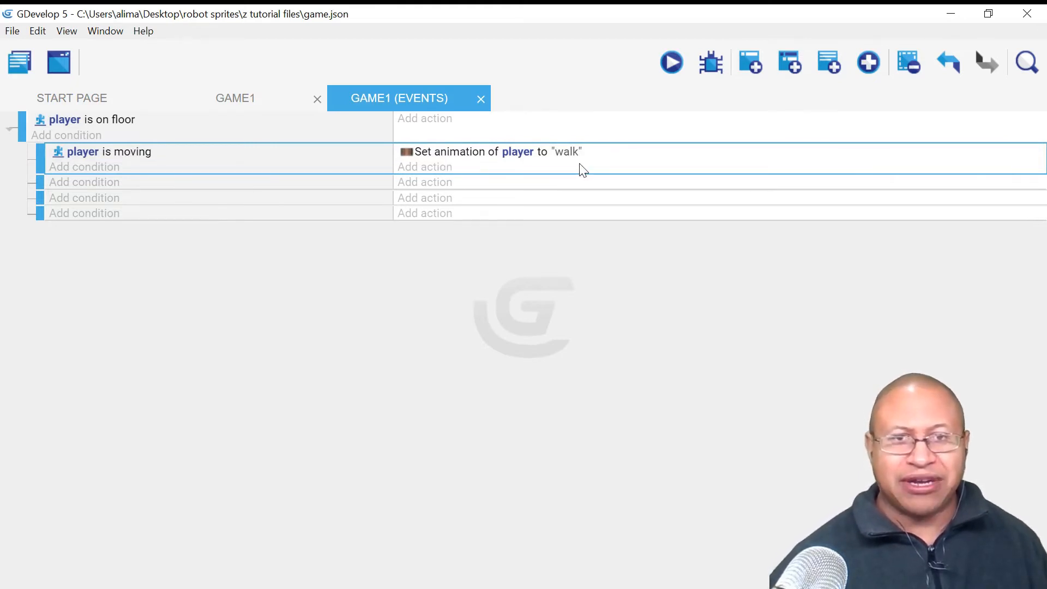
# Step: Preview the game, test the walk animation by moving the player left and right, and close the preview
pyautogui.click(673, 61)
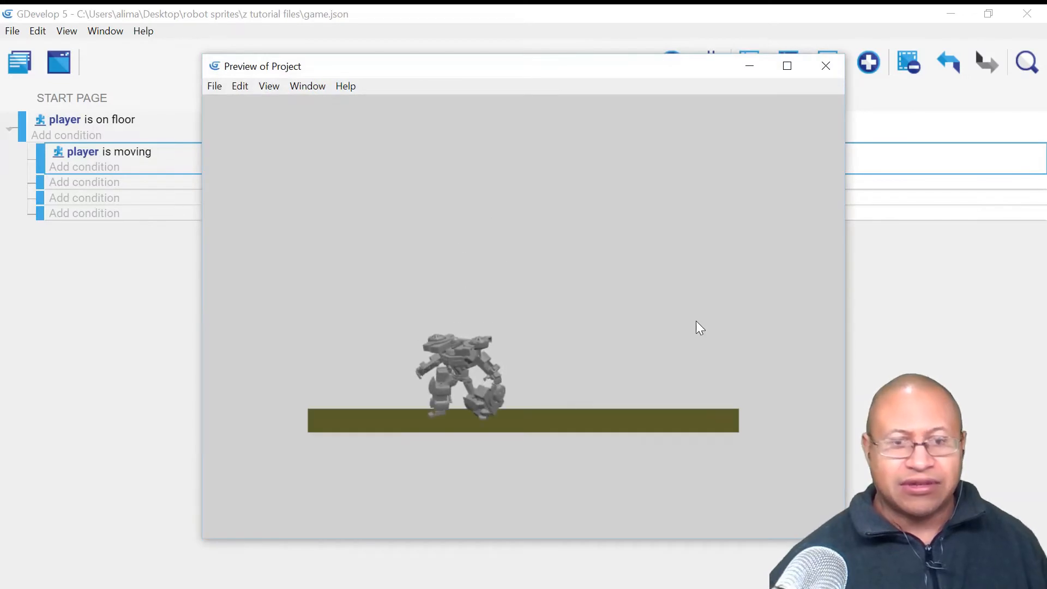
pyautogui.press('Right')
pyautogui.press('Left')
pyautogui.press('Right')
pyautogui.press('Left')
pyautogui.press('Right')
pyautogui.press('Left')
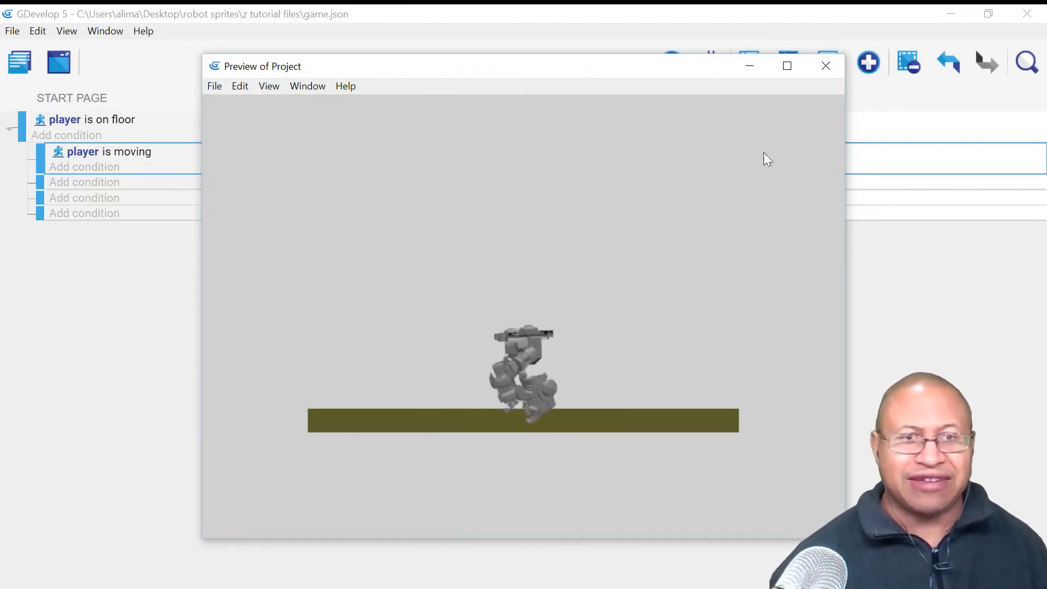
pyautogui.click(823, 69)
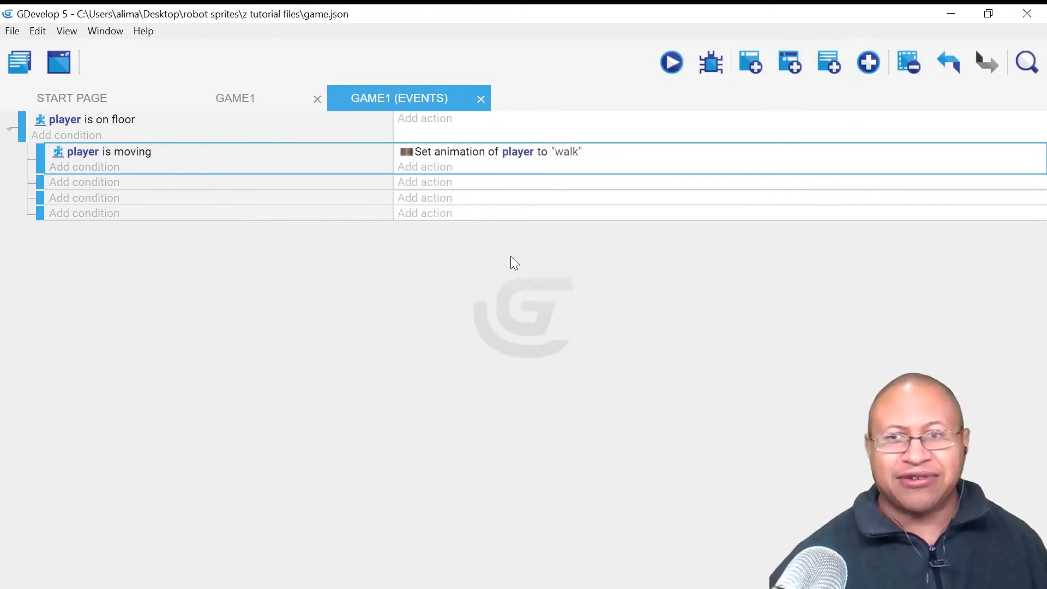
# Step: Copy the "player is moving" condition from the first sub-event and paste it into the second sub-event
pyautogui.click(162, 155)
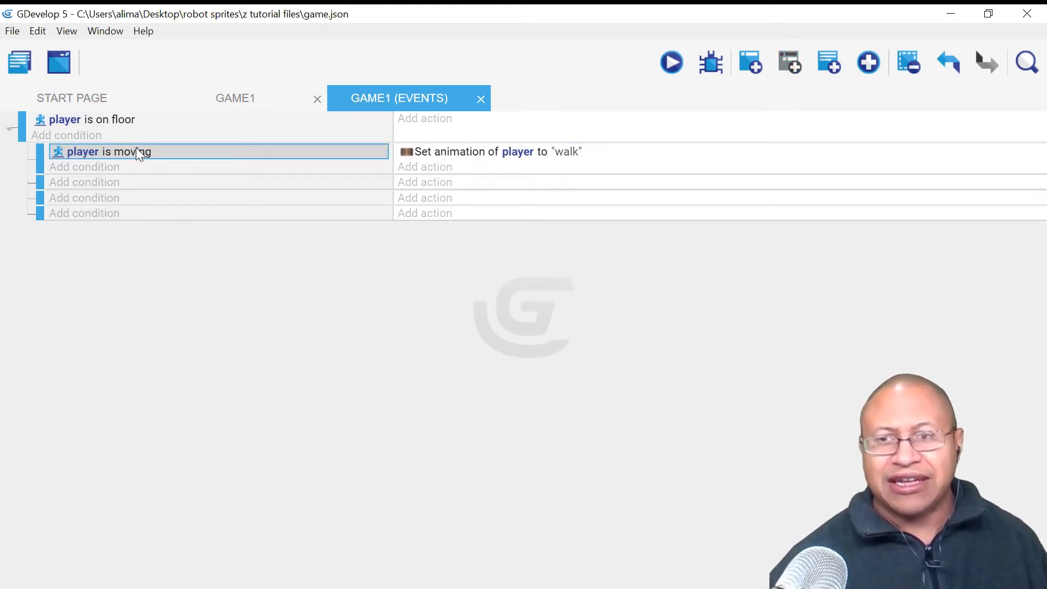
pyautogui.rightClick(138, 153)
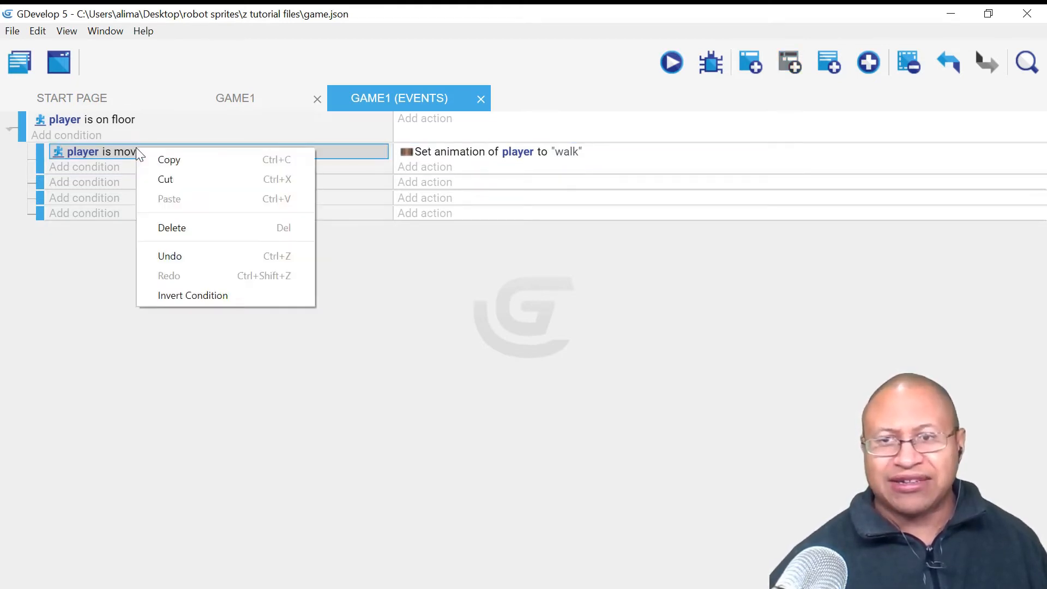
pyautogui.click(392, 285)
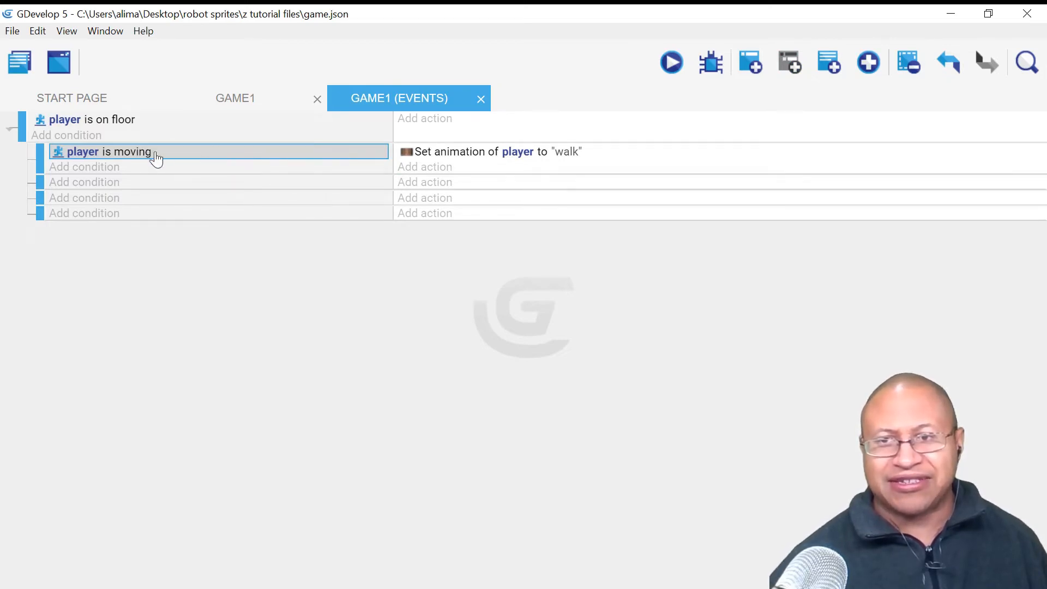
pyautogui.rightClick(128, 152)
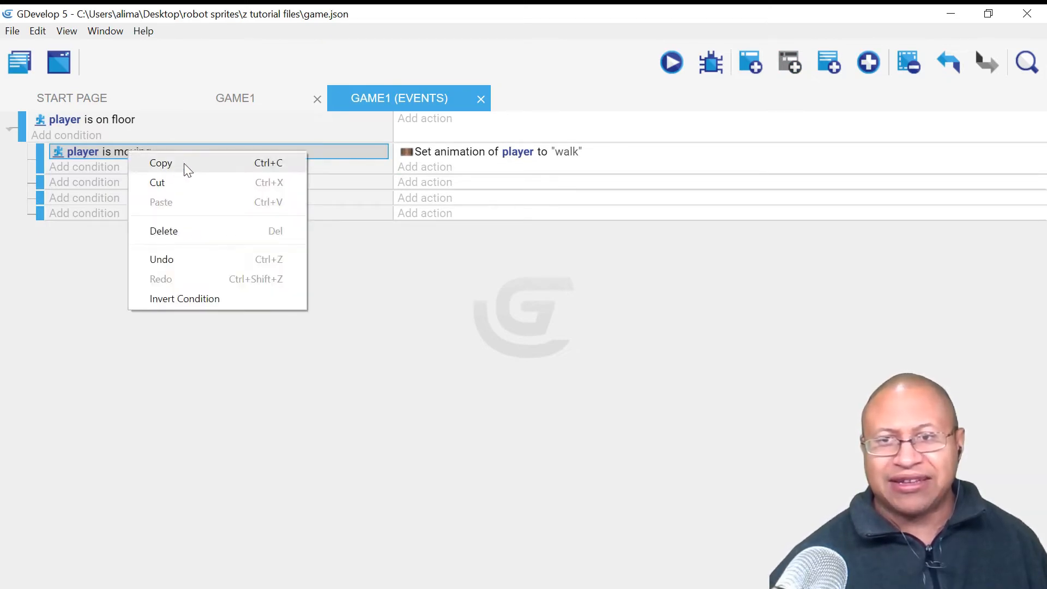
pyautogui.click(160, 163)
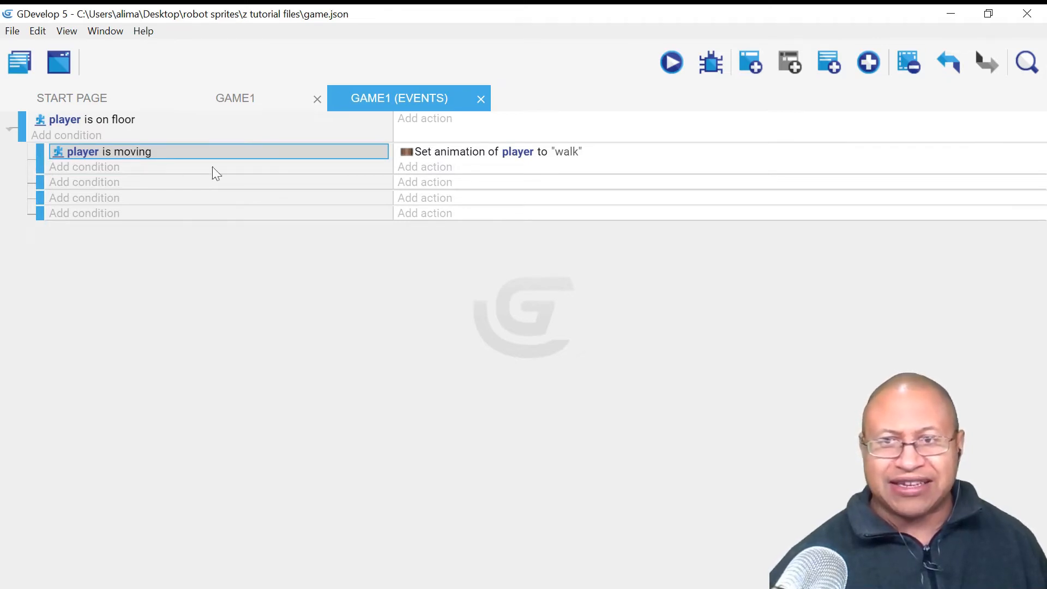
pyautogui.rightClick(81, 185)
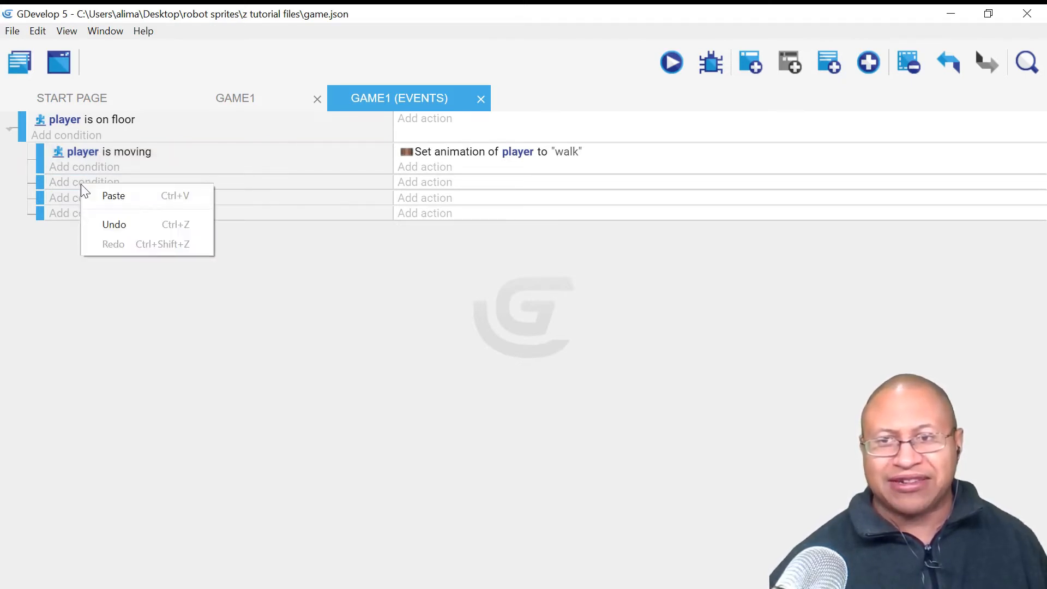
pyautogui.click(109, 198)
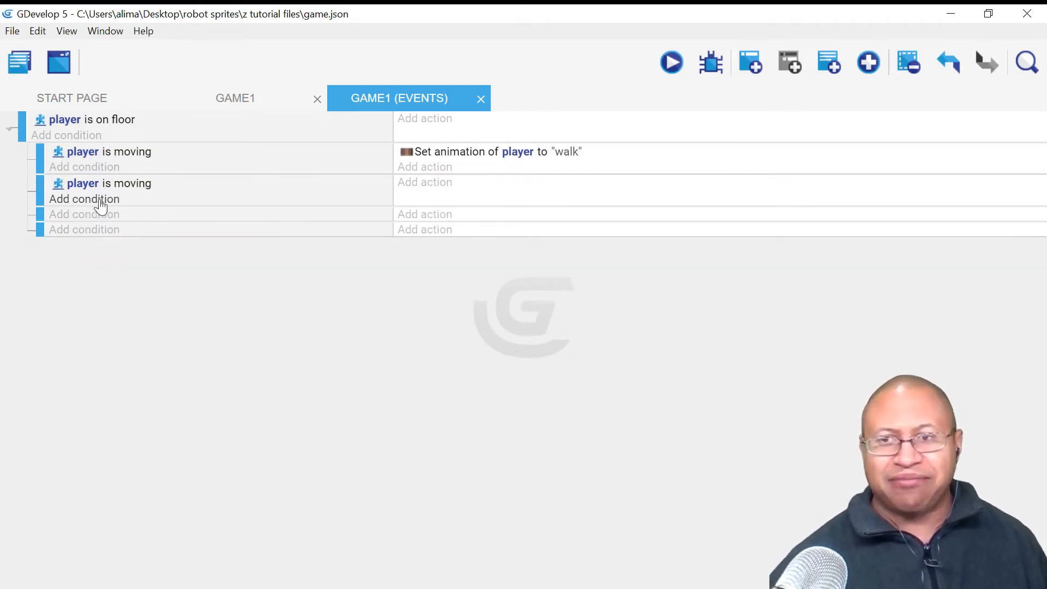
# Step: Invert the "player is moving" condition of the second sub-event
pyautogui.doubleClick(174, 190)
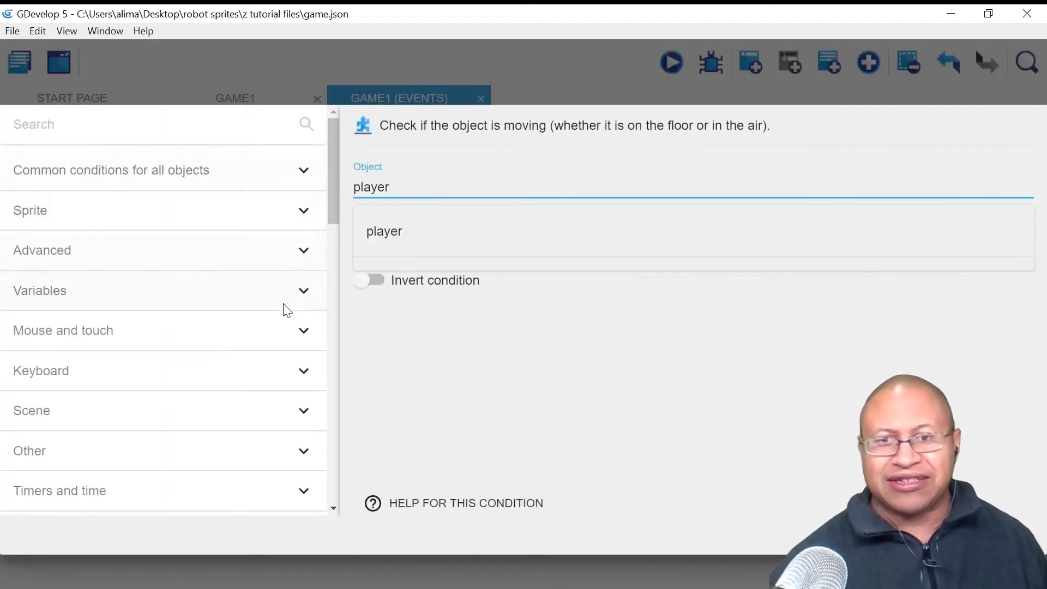
pyautogui.click(353, 329)
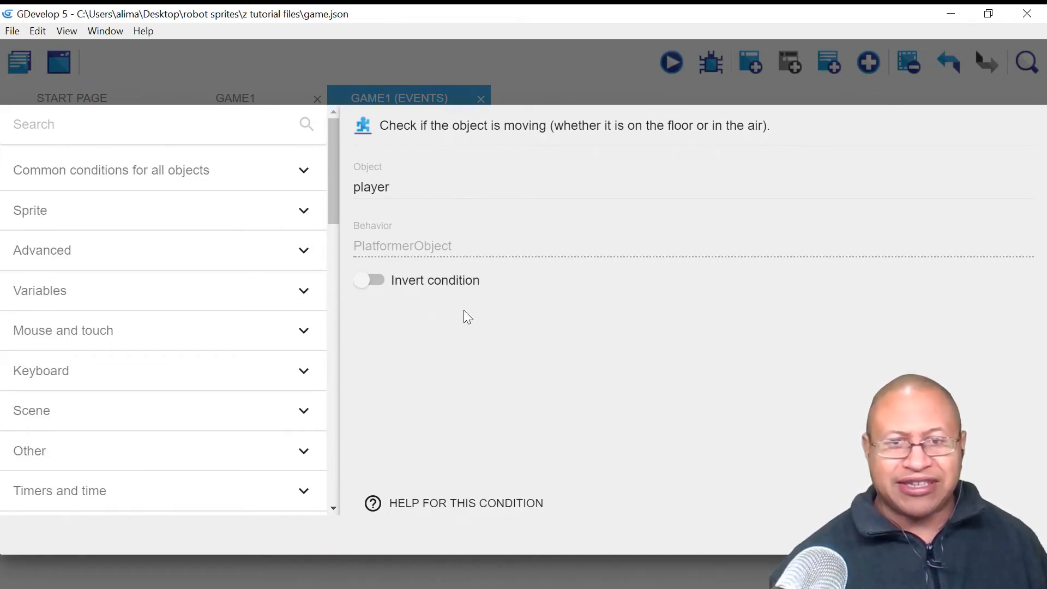
pyautogui.click(368, 288)
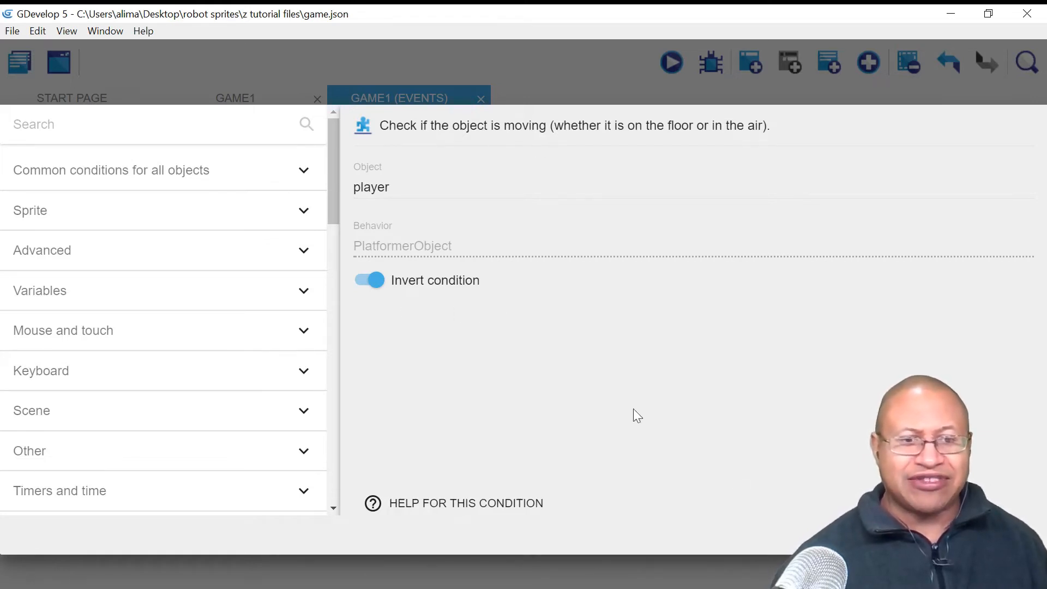
pyautogui.click(1007, 536)
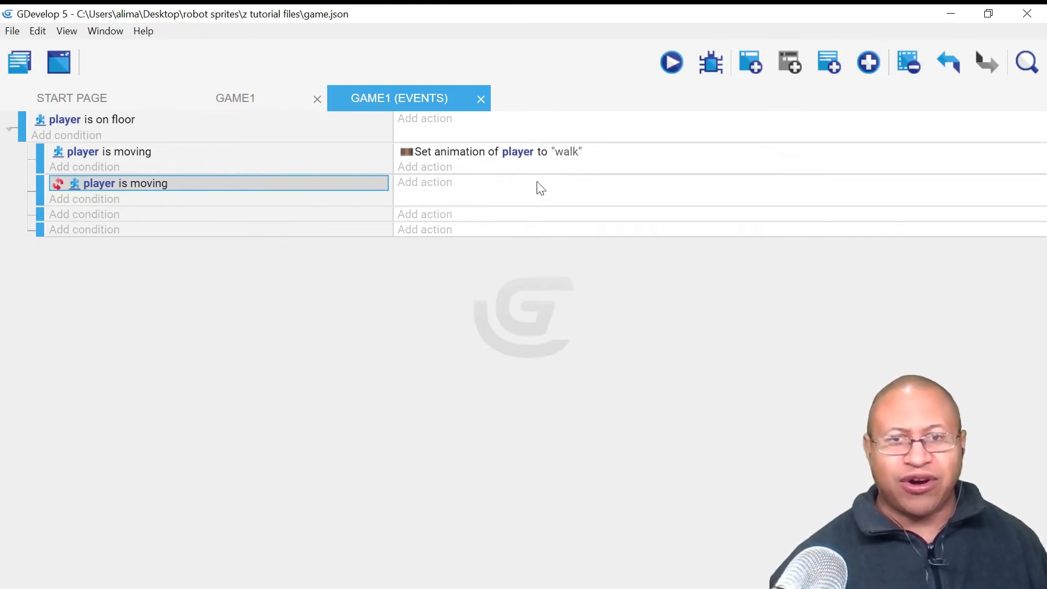
pyautogui.click(438, 186)
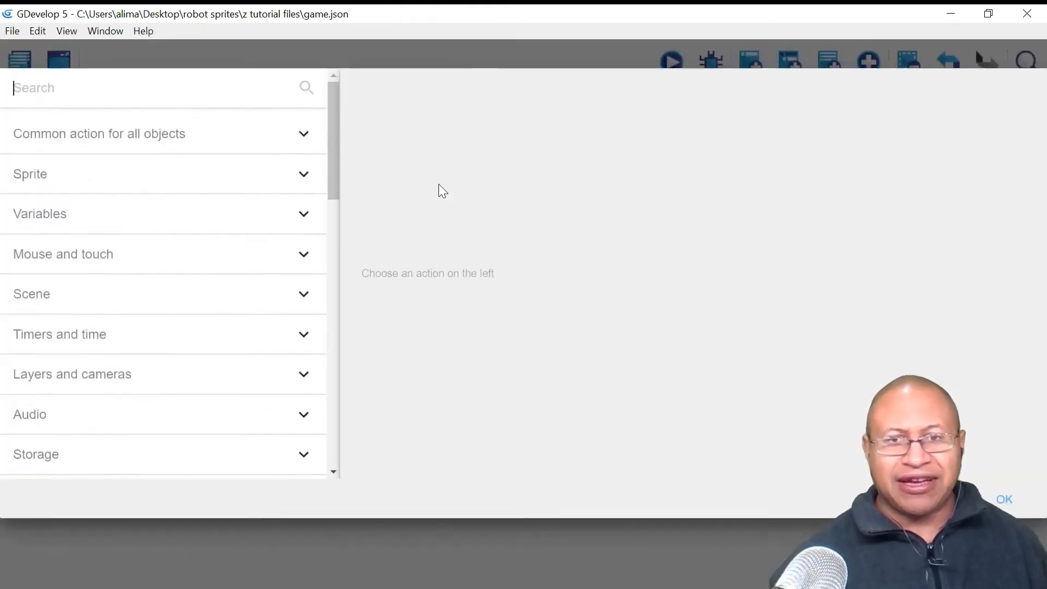
pyautogui.click(217, 208)
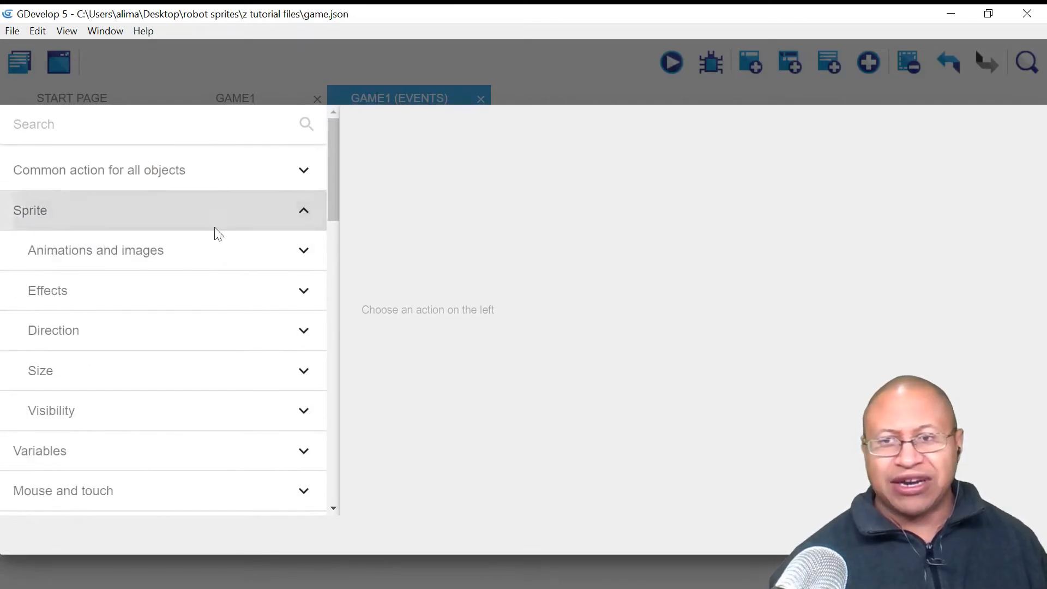
pyautogui.click(224, 257)
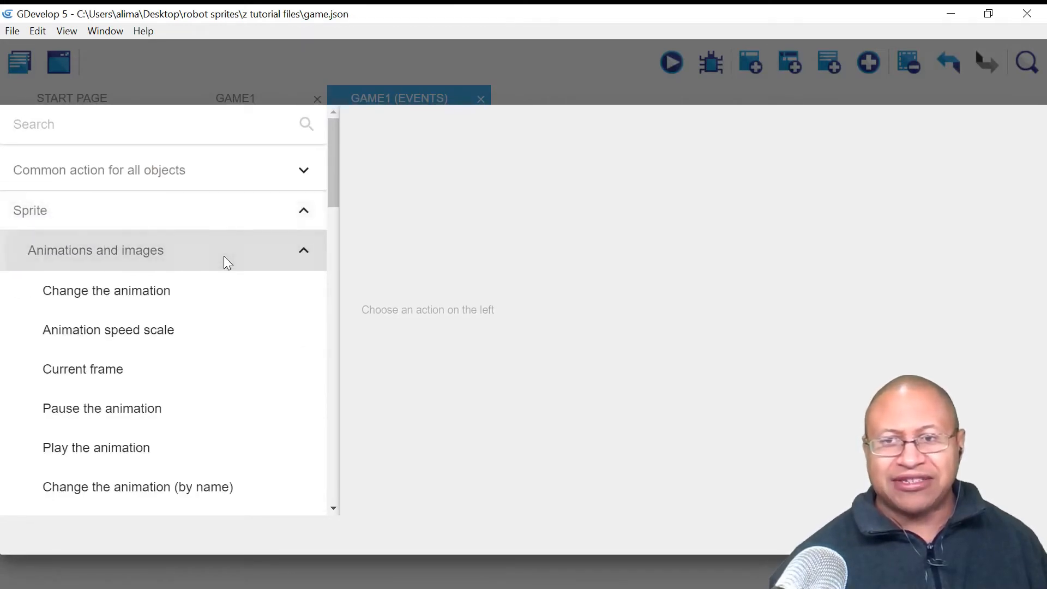
pyautogui.click(264, 487)
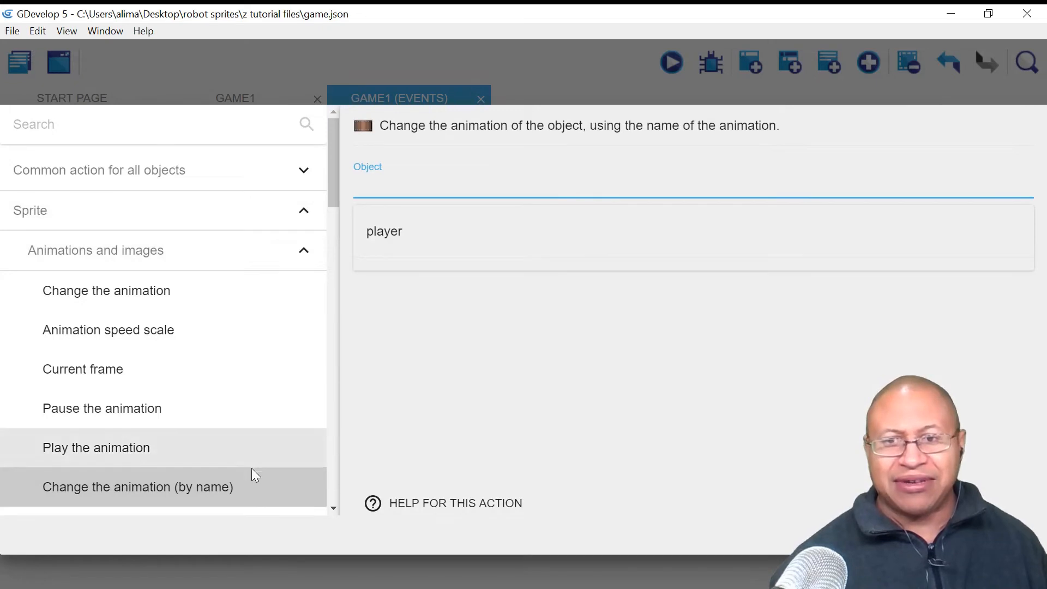
pyautogui.press('Escape')
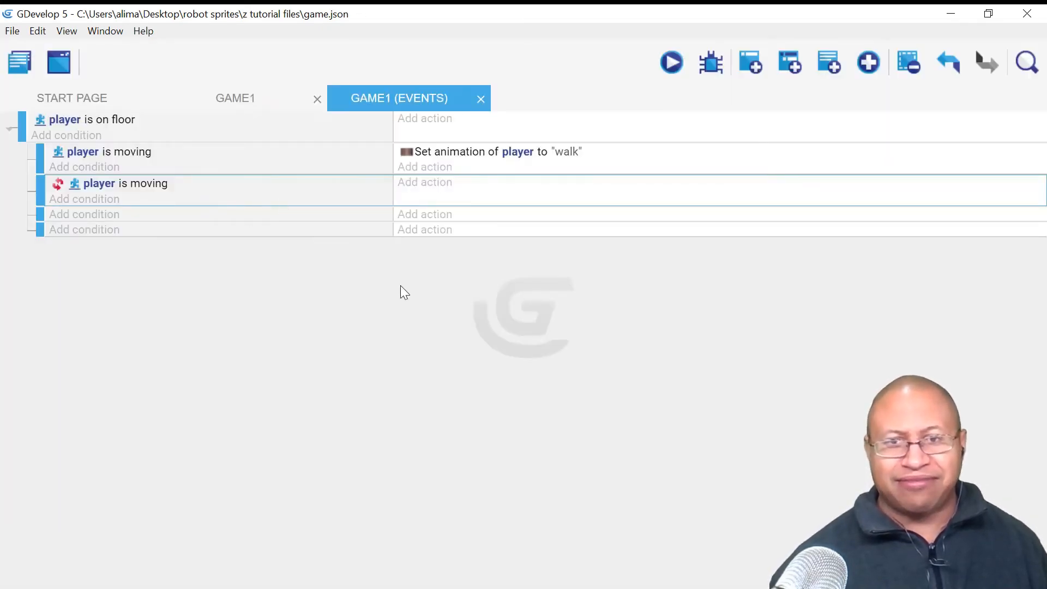
# Step: Copy the "walk" animation action from the first sub-event and paste it into the inverted "player is moving" sub-event
pyautogui.click(606, 154)
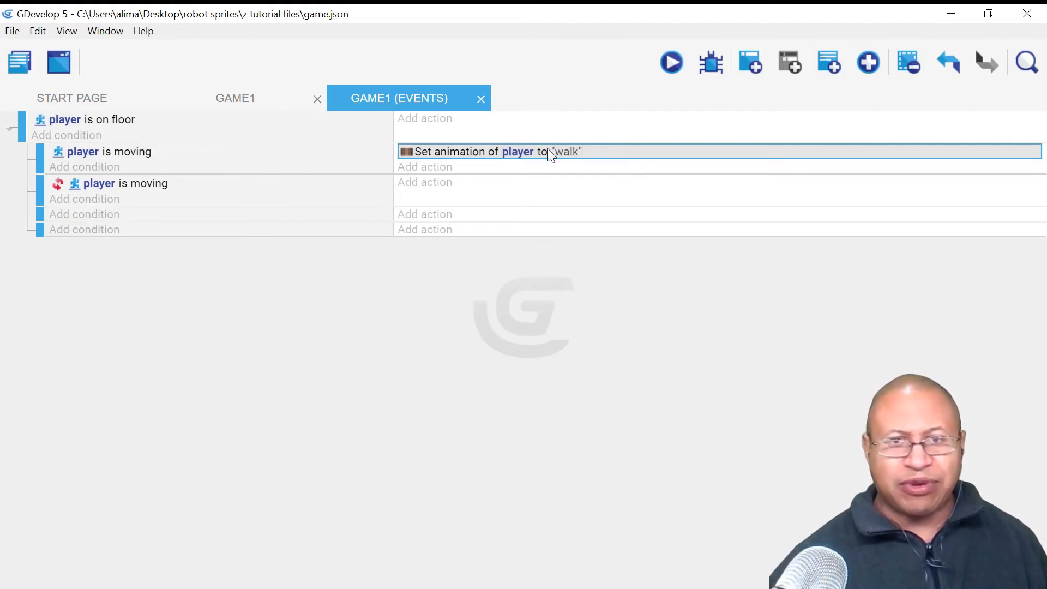
pyautogui.rightClick(592, 153)
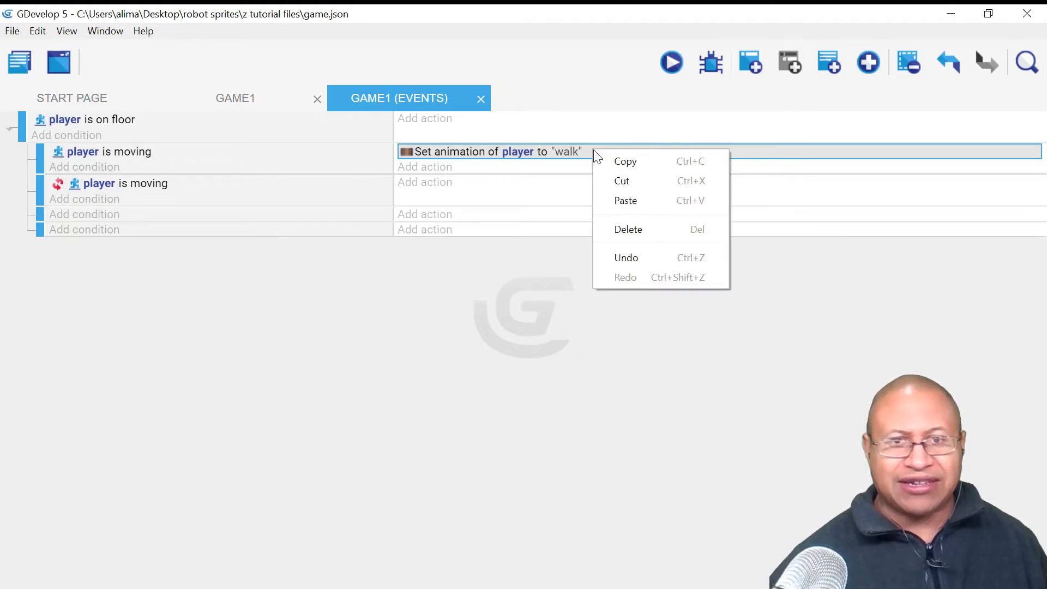
pyautogui.click(634, 167)
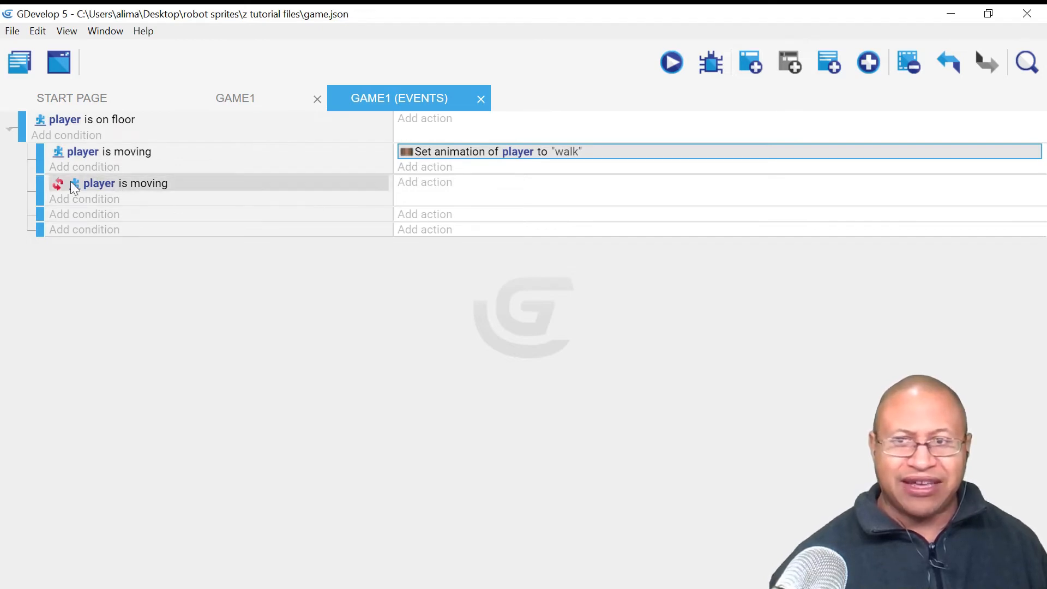
pyautogui.rightClick(428, 184)
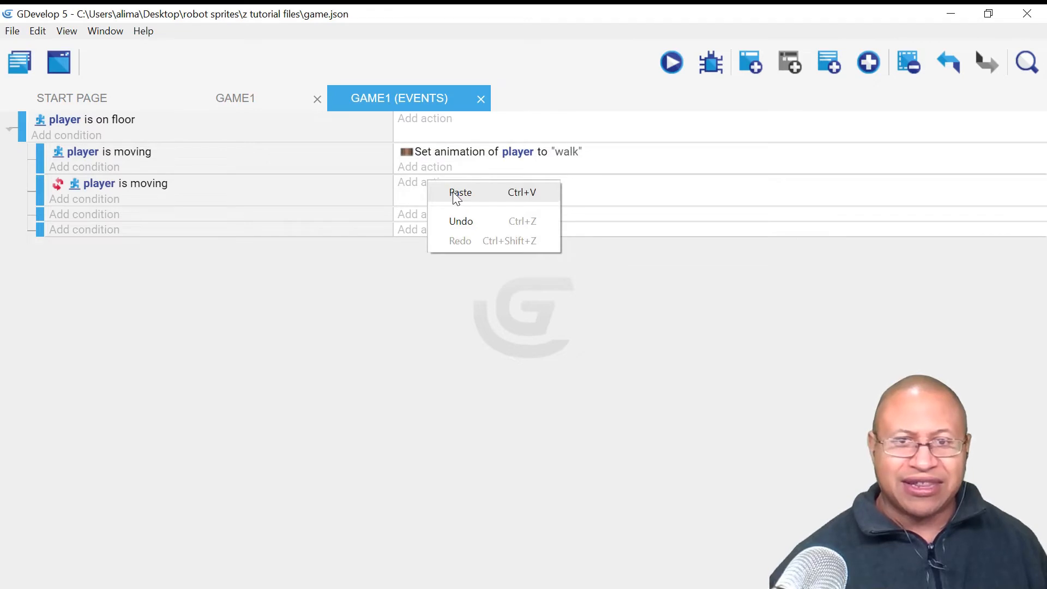
pyautogui.click(458, 193)
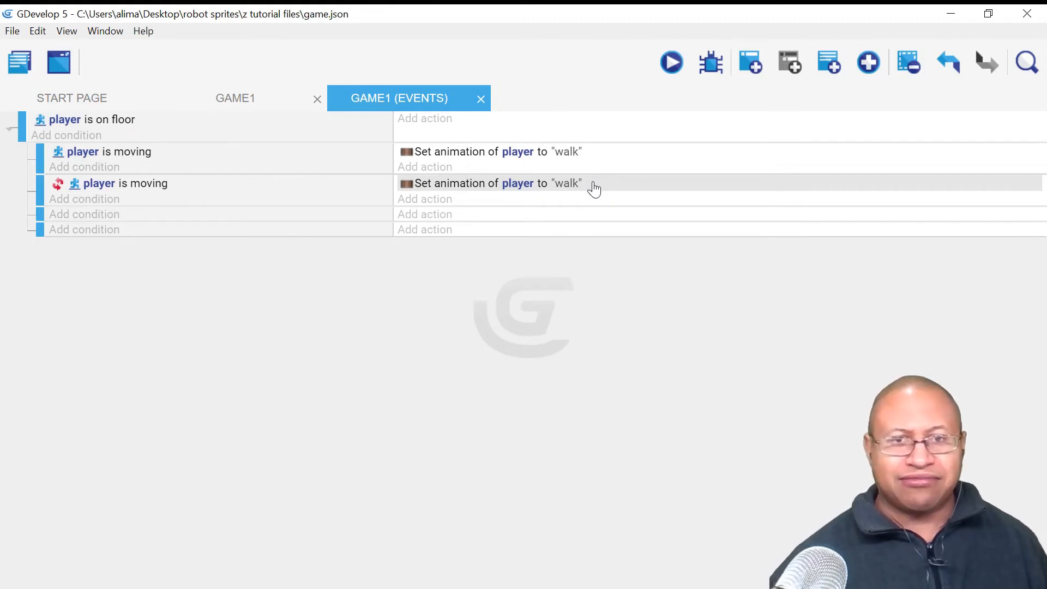
# Step: Change the animation name in the second sub-event's pasted action to "idle"
pyautogui.click(561, 183)
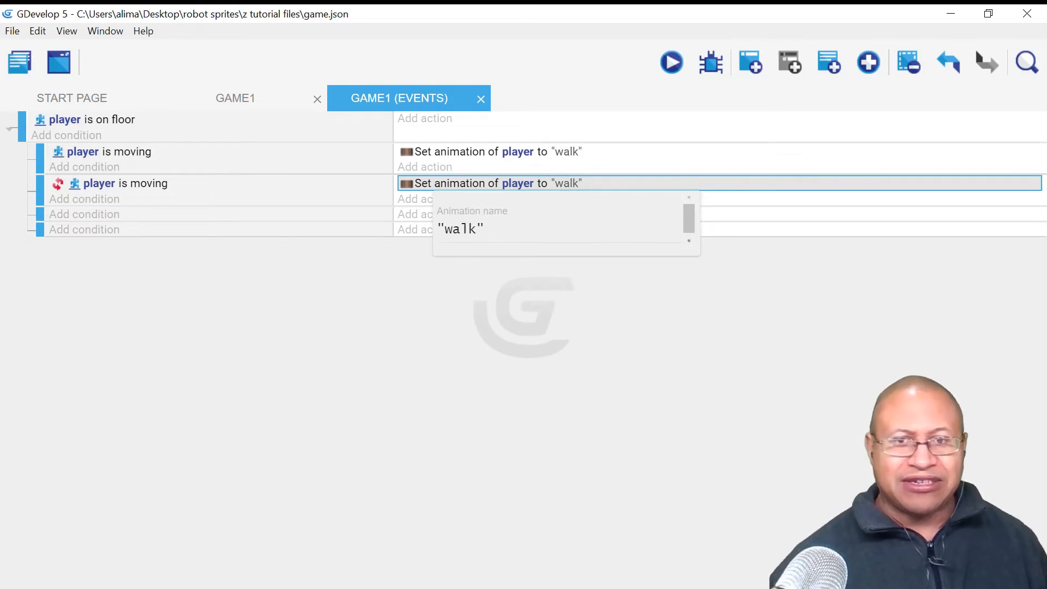
pyautogui.click(477, 229)
pyautogui.press('BackSpace')
pyautogui.press('BackSpace')
pyautogui.press('BackSpace')
pyautogui.press('BackSpace')
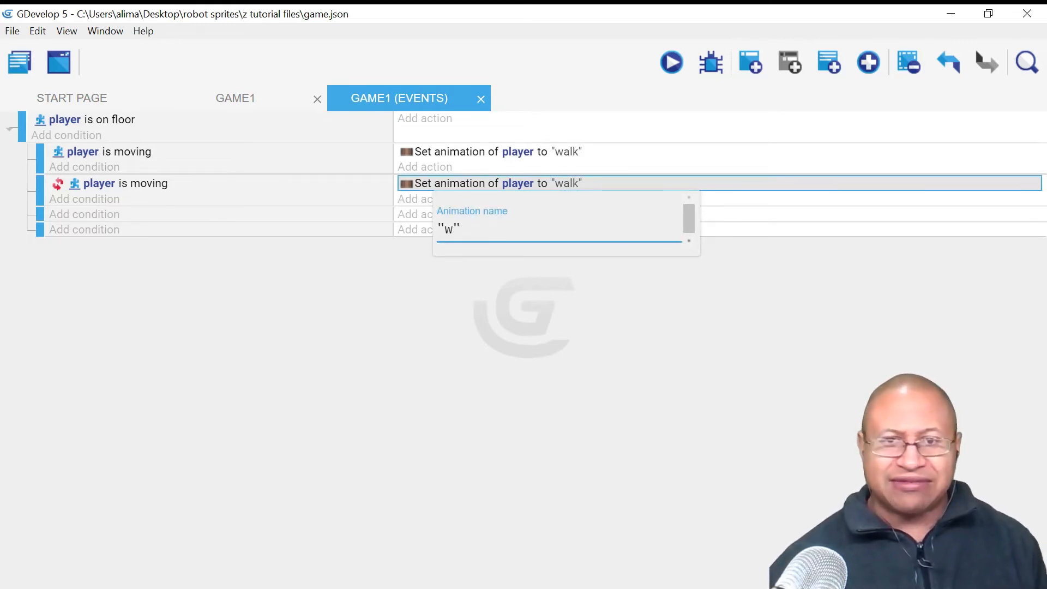
pyautogui.write('idle')
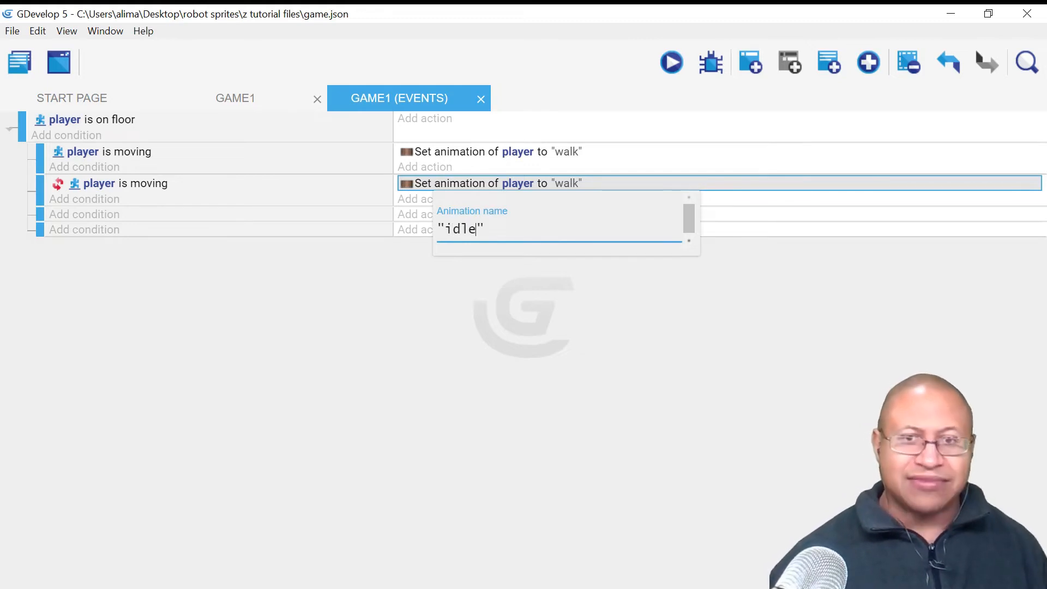
pyautogui.click(586, 300)
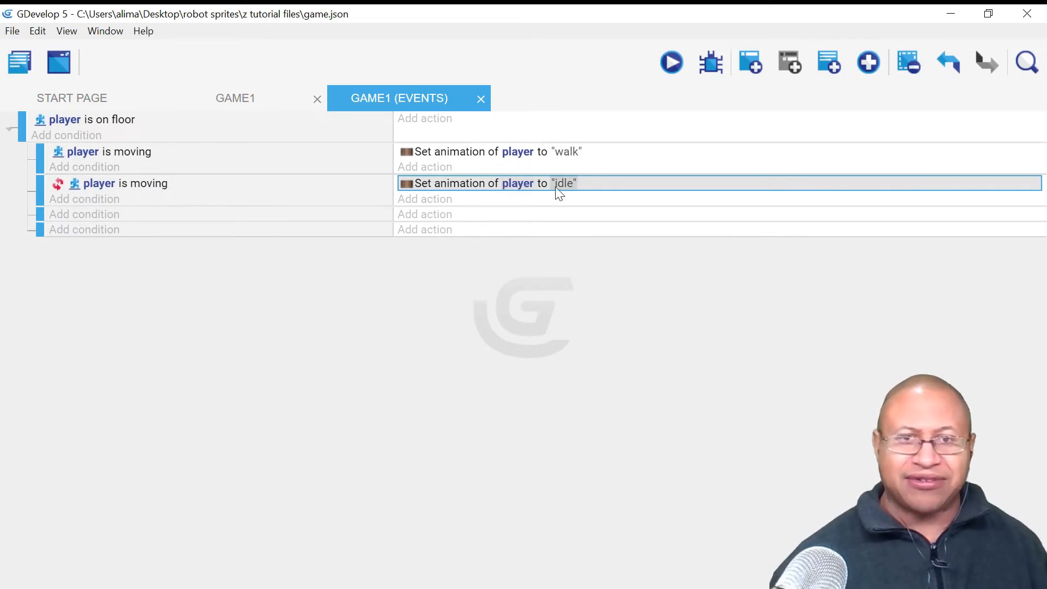
# Step: Preview the game, test switching between walk and idle by moving the player right and left, and close the preview
pyautogui.click(676, 60)
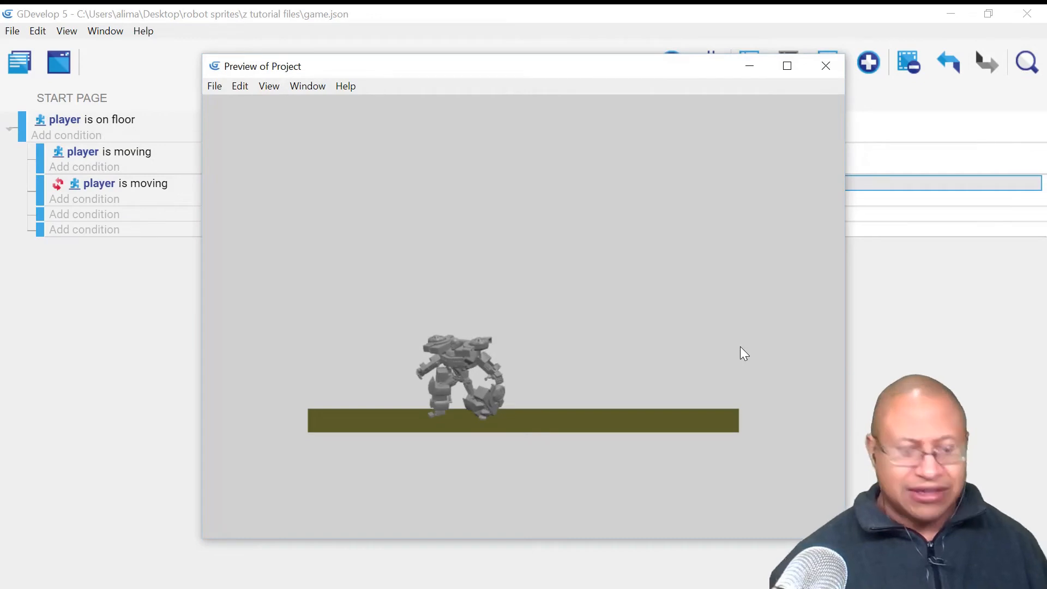
pyautogui.press('Right')
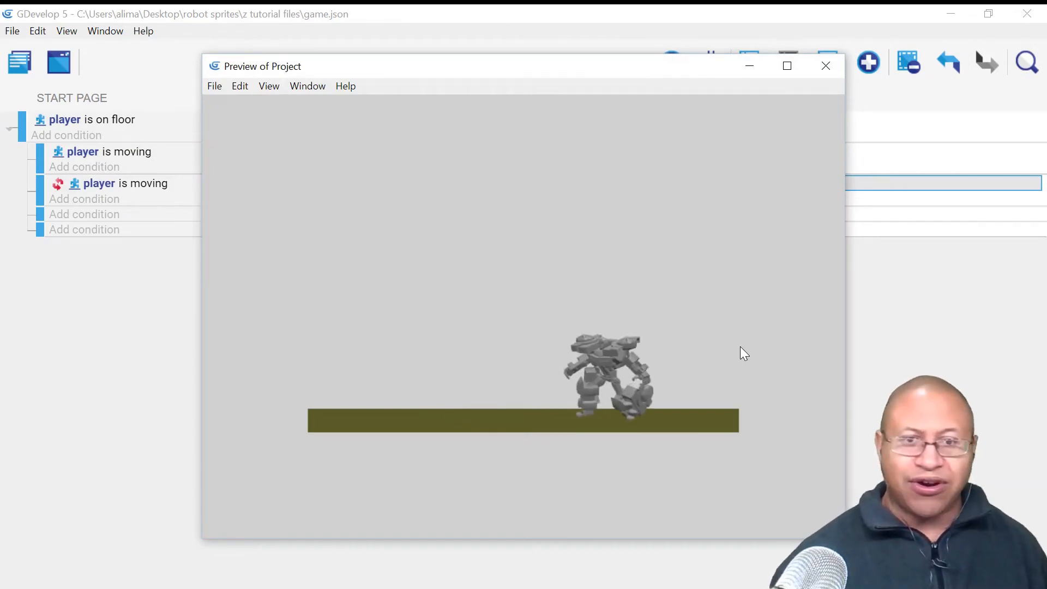
pyautogui.press('Left')
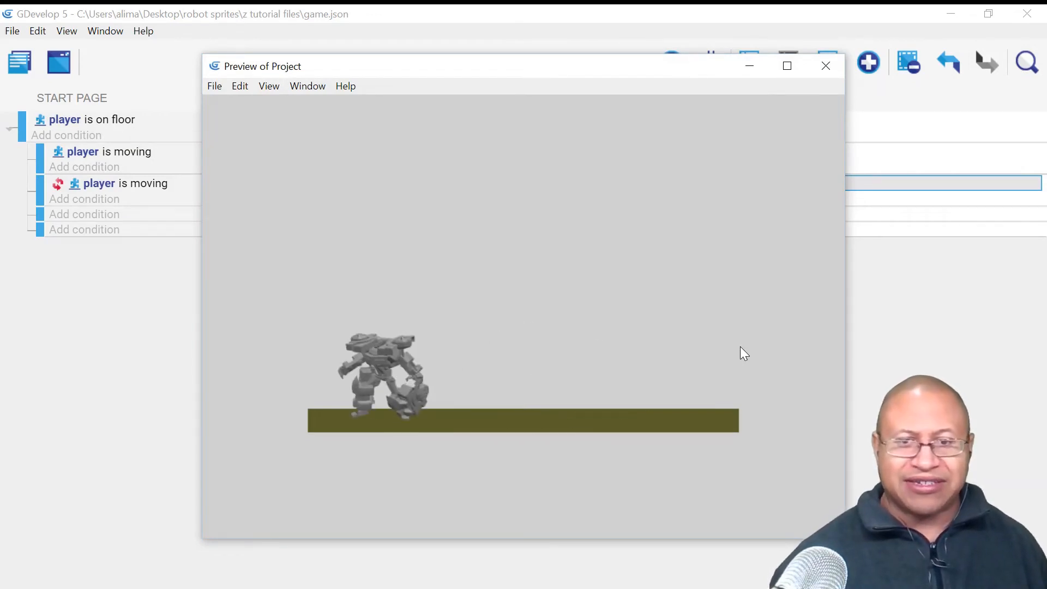
pyautogui.press('Right')
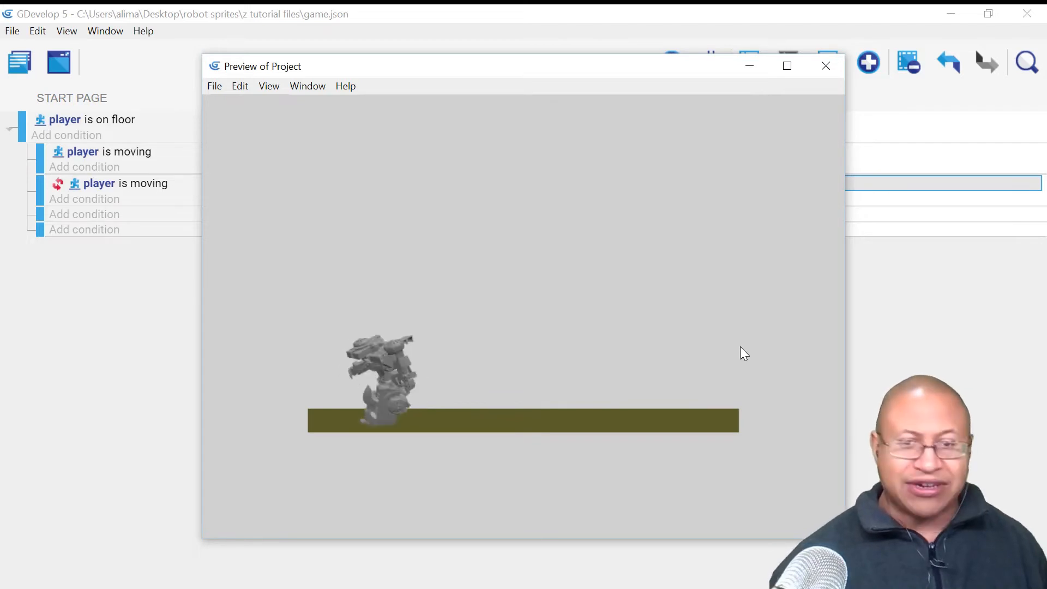
pyautogui.press('Left')
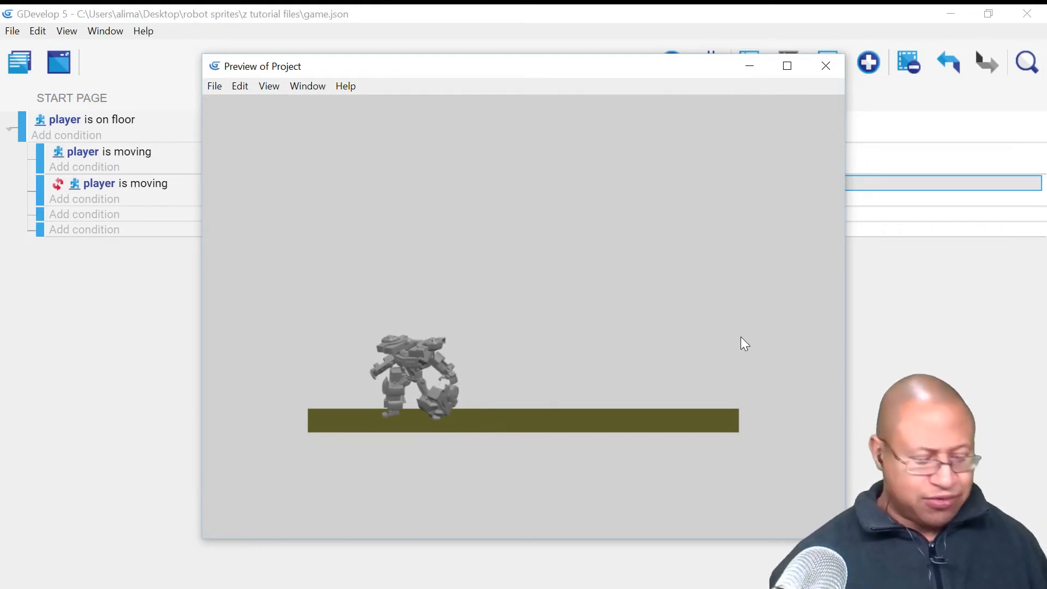
pyautogui.press('Right')
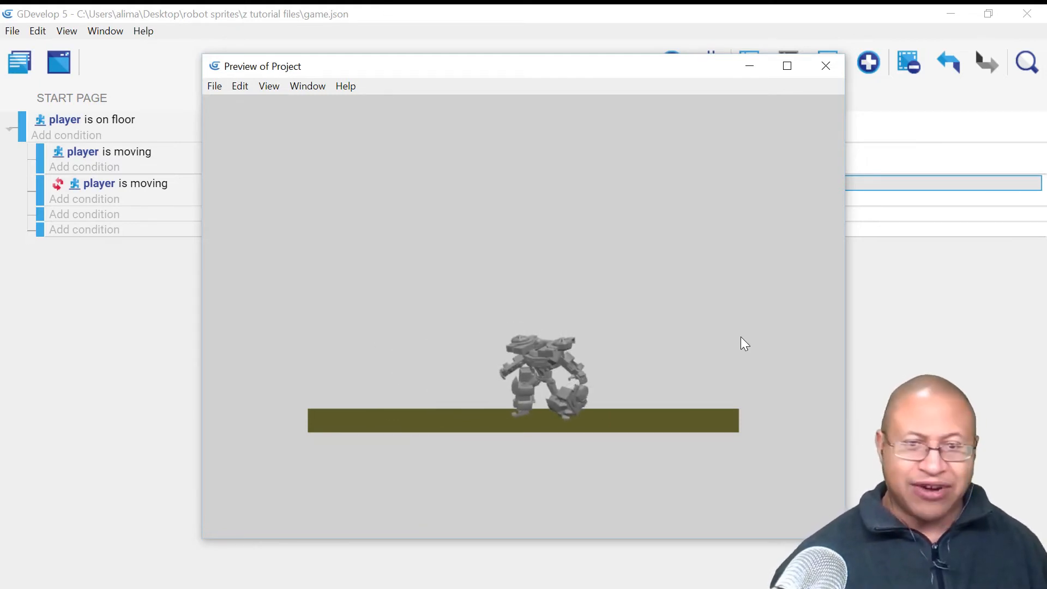
pyautogui.press('Left')
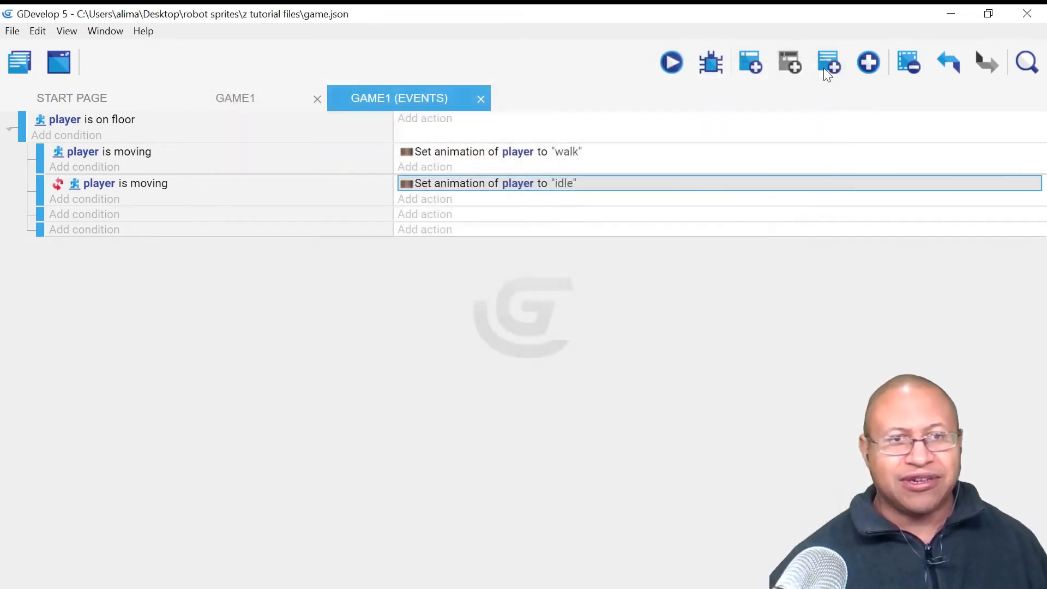
pyautogui.click(825, 67)
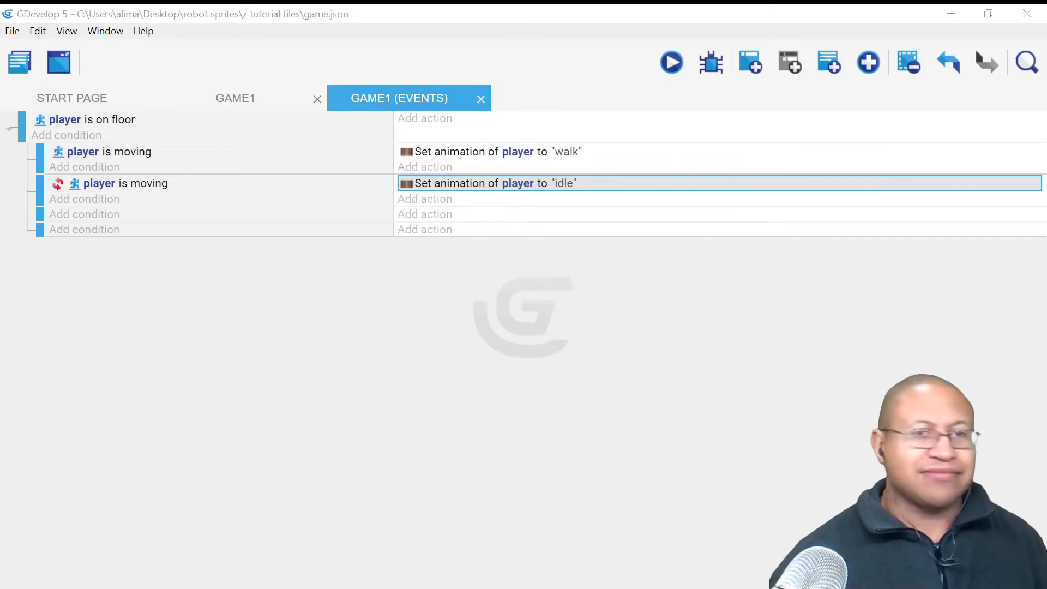
pyautogui.click(662, 324)
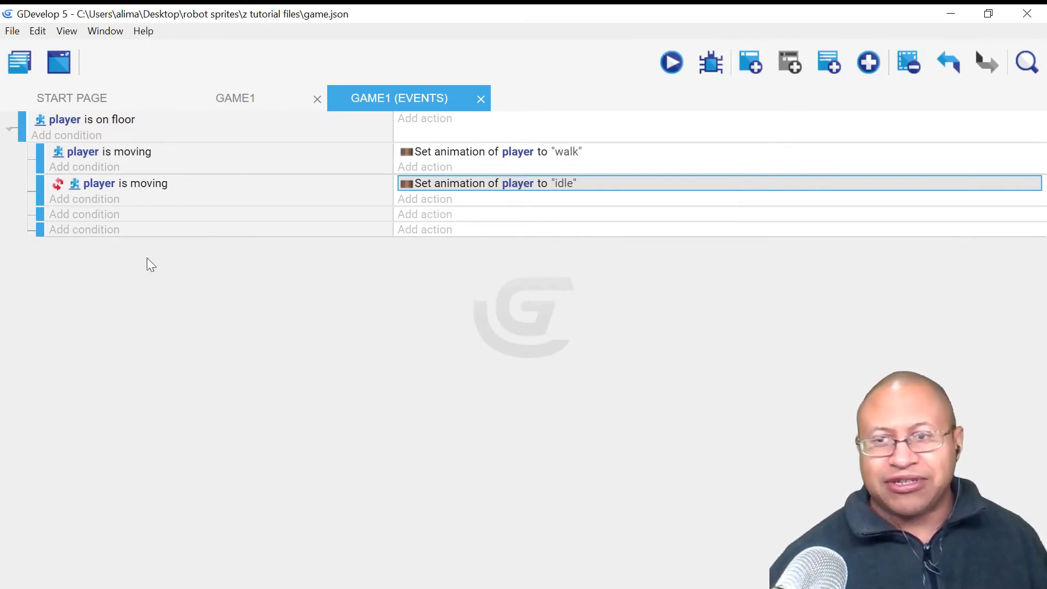
# Step: Start adding a Keyboard "Key pressed" condition to the third sub-event, entering "L" to look up the key
pyautogui.click(101, 217)
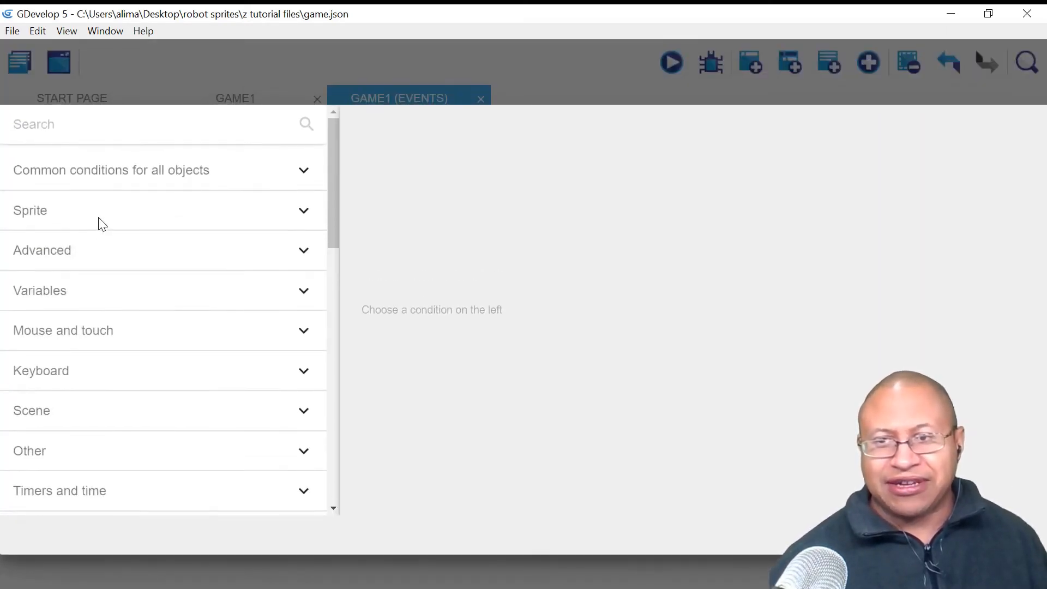
pyautogui.click(162, 385)
pyautogui.scroll(-1, 180, 412)
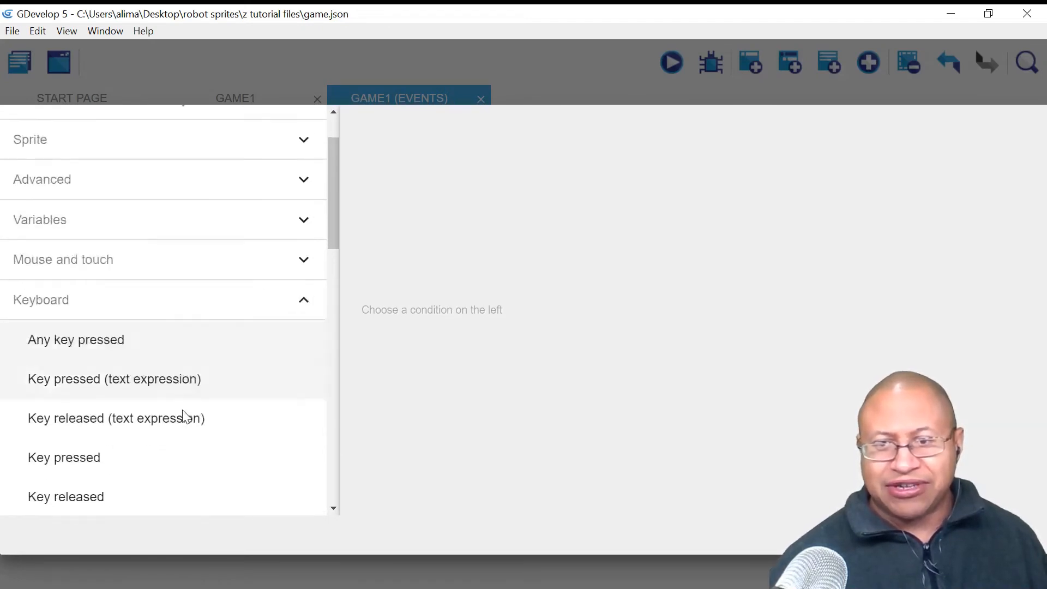
pyautogui.scroll(-1, 184, 417)
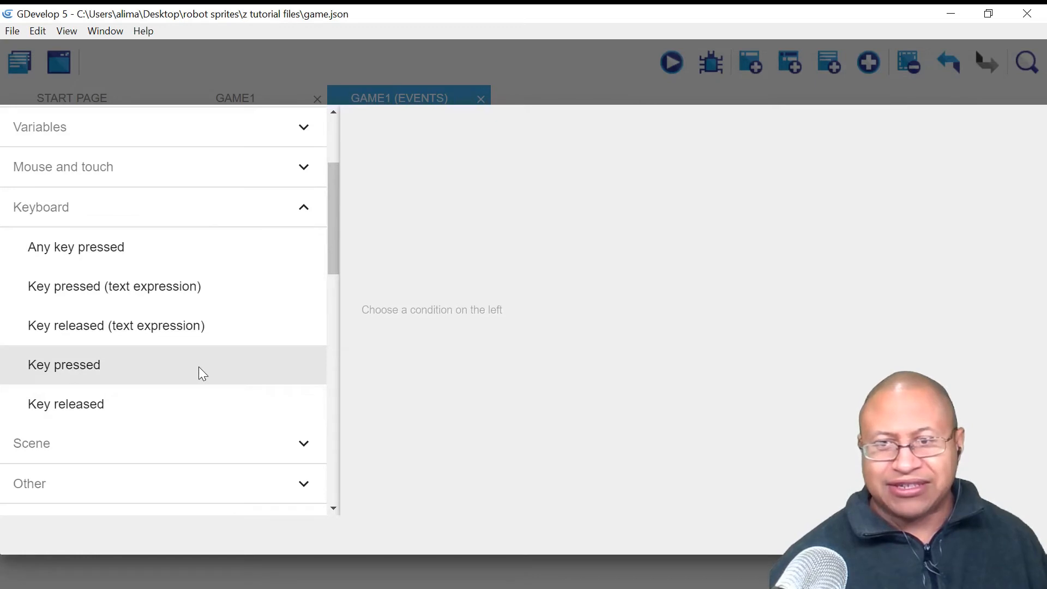
pyautogui.click(199, 367)
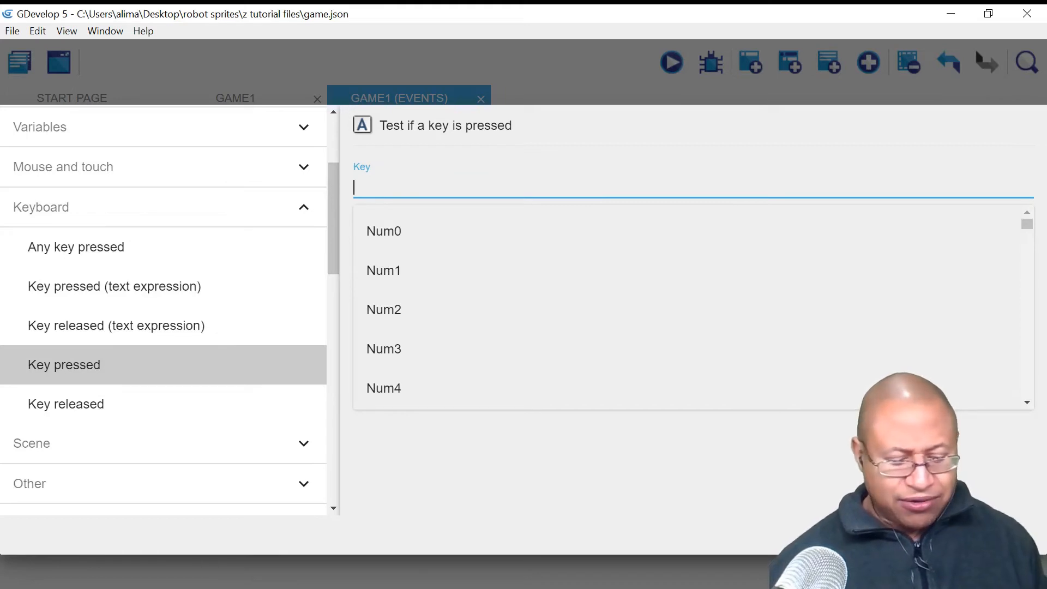
pyautogui.write('L')
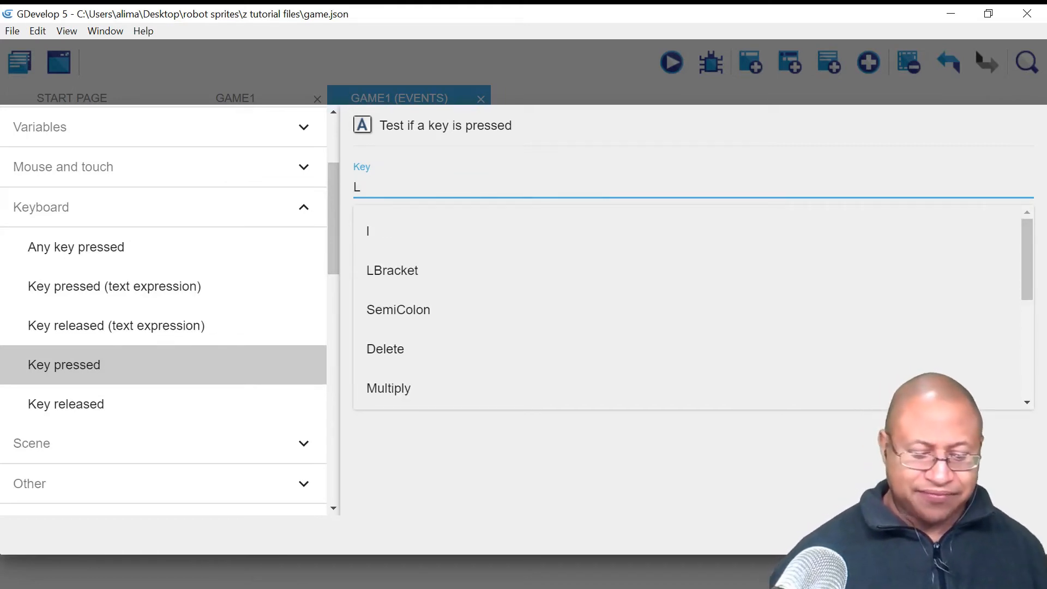
# Step: Set the key of the key-pressed condition to Left and add the condition to the event
pyautogui.write('eft')
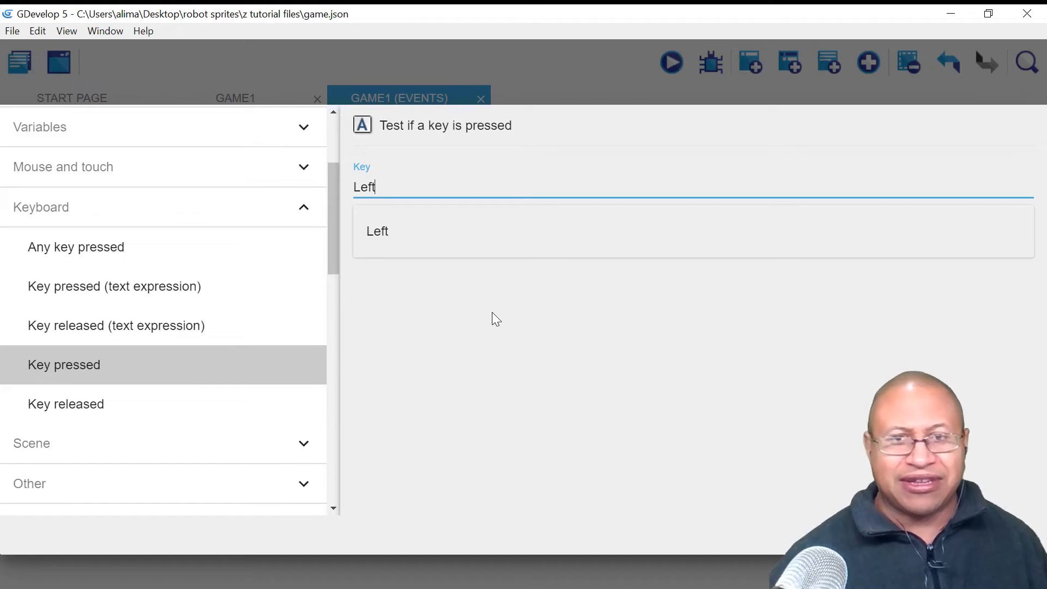
pyautogui.click(544, 336)
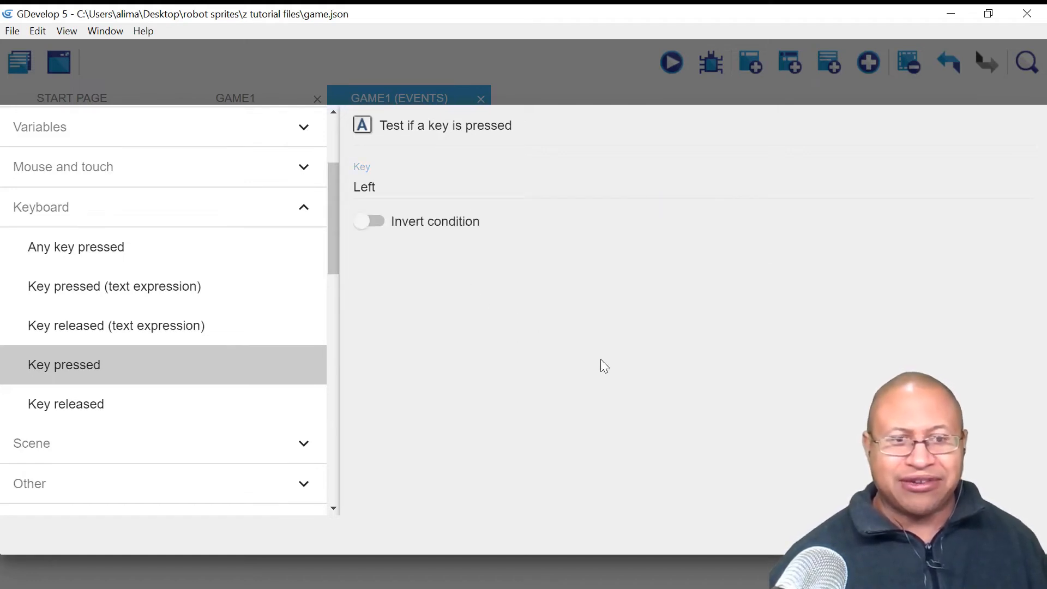
pyautogui.click(1004, 535)
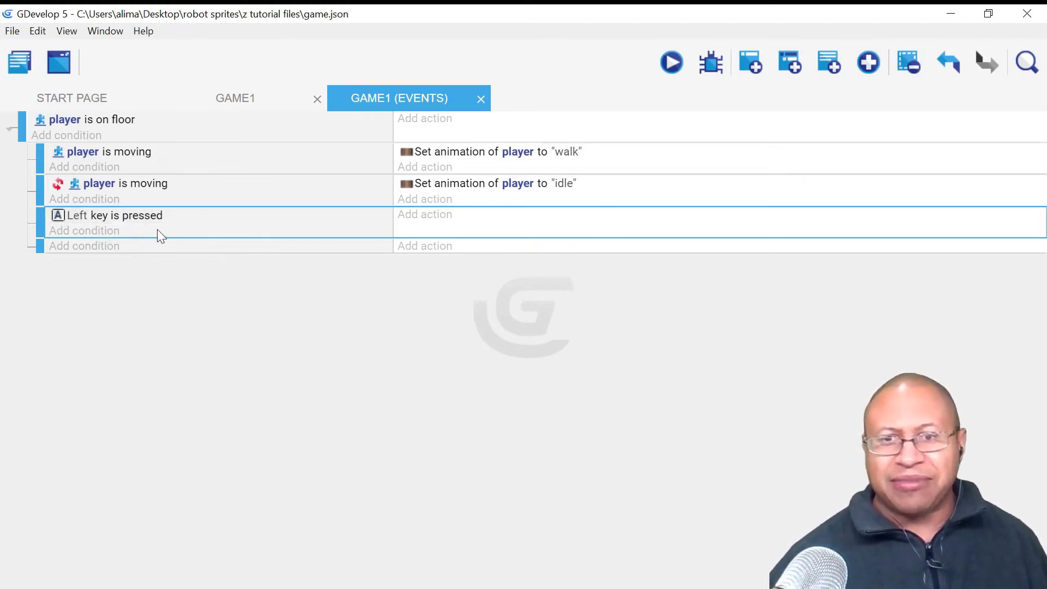
# Step: Add an action to the Left key event that flips the player horizontally, with Activate flipping set to No
pyautogui.click(430, 216)
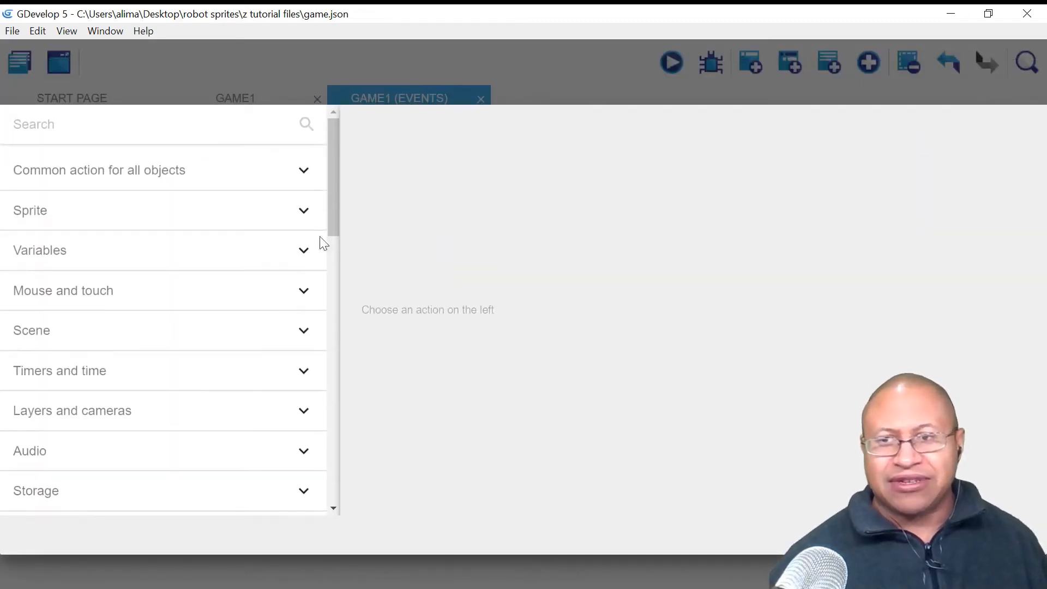
pyautogui.click(175, 219)
pyautogui.click(156, 287)
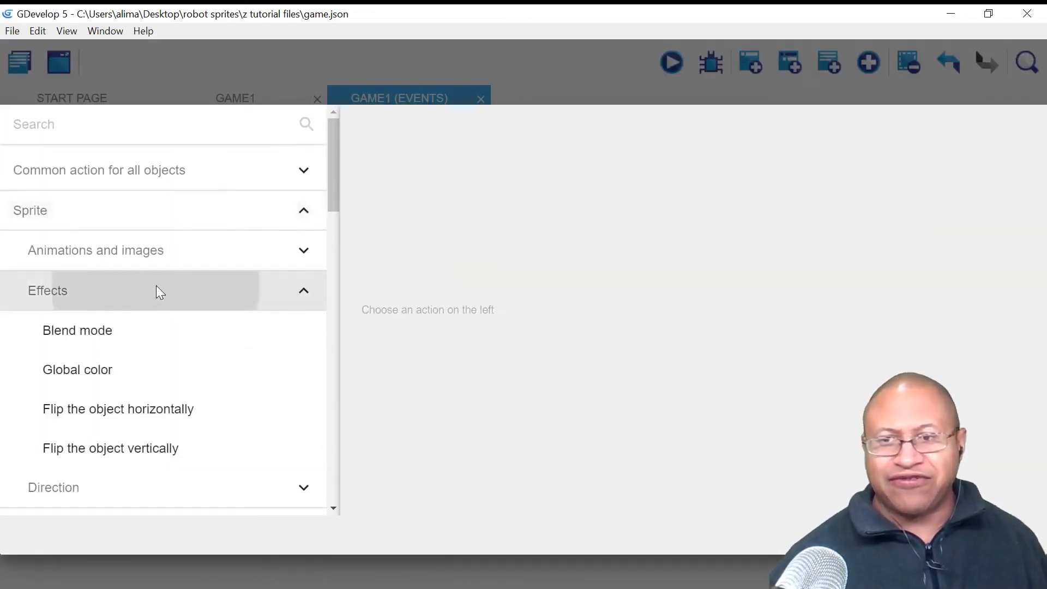
pyautogui.click(235, 416)
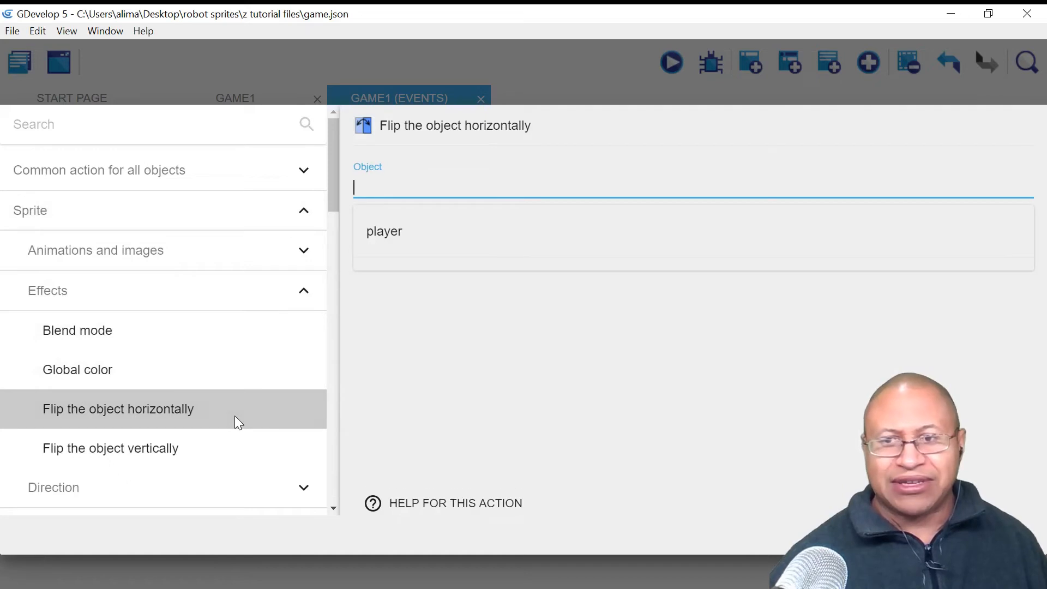
pyautogui.click(446, 238)
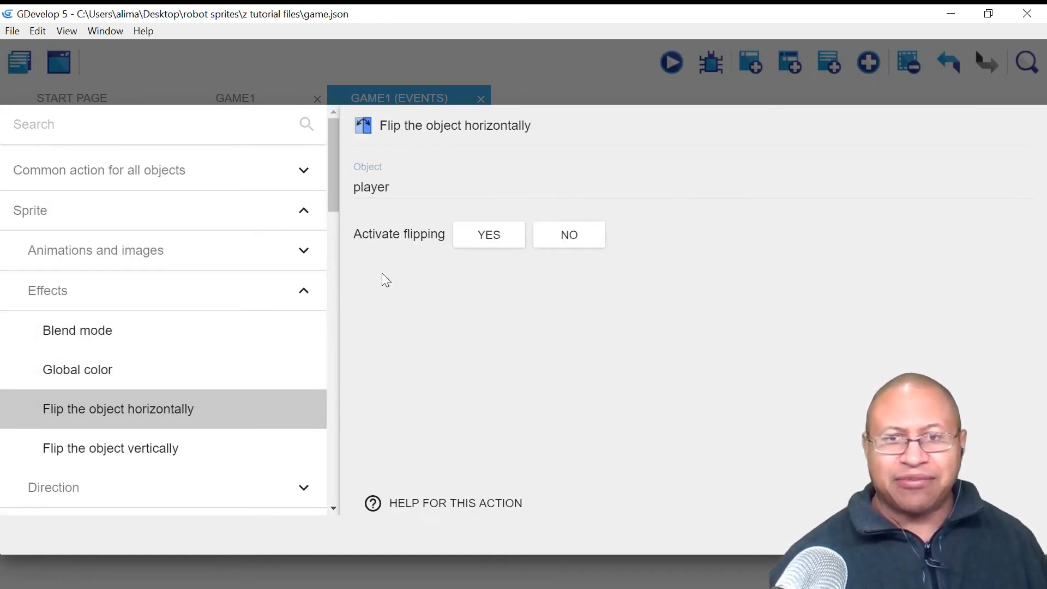
pyautogui.click(574, 233)
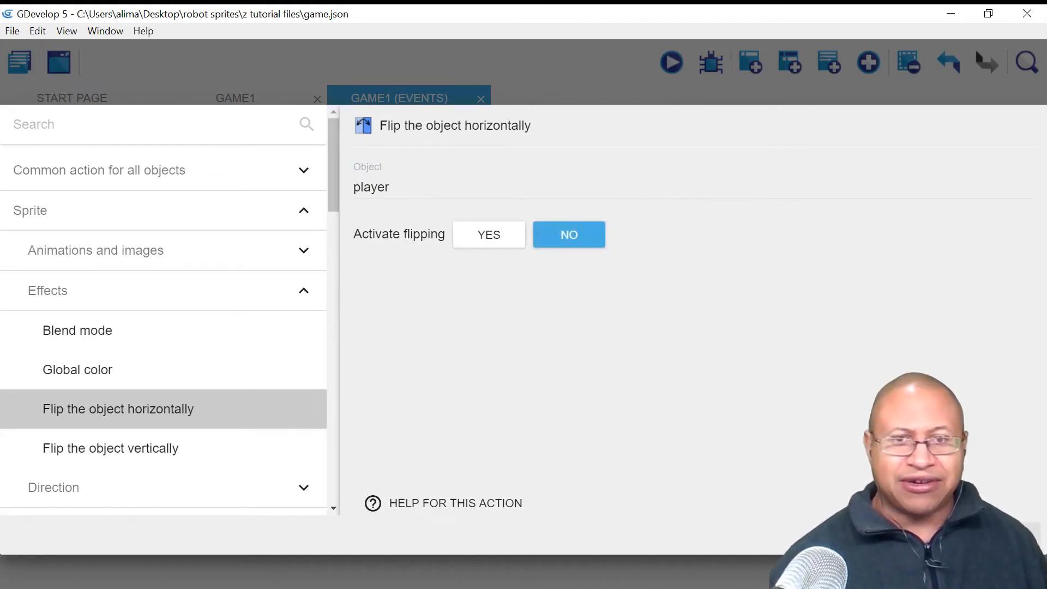
pyautogui.click(1005, 535)
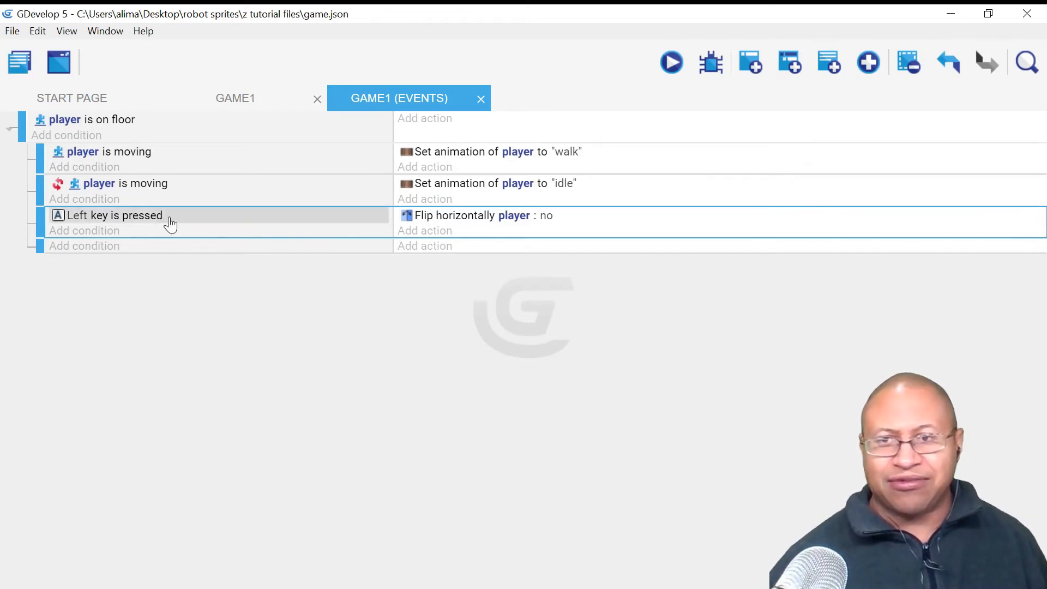
# Step: Copy the Left key condition into the empty sub-event below it
pyautogui.click(186, 224)
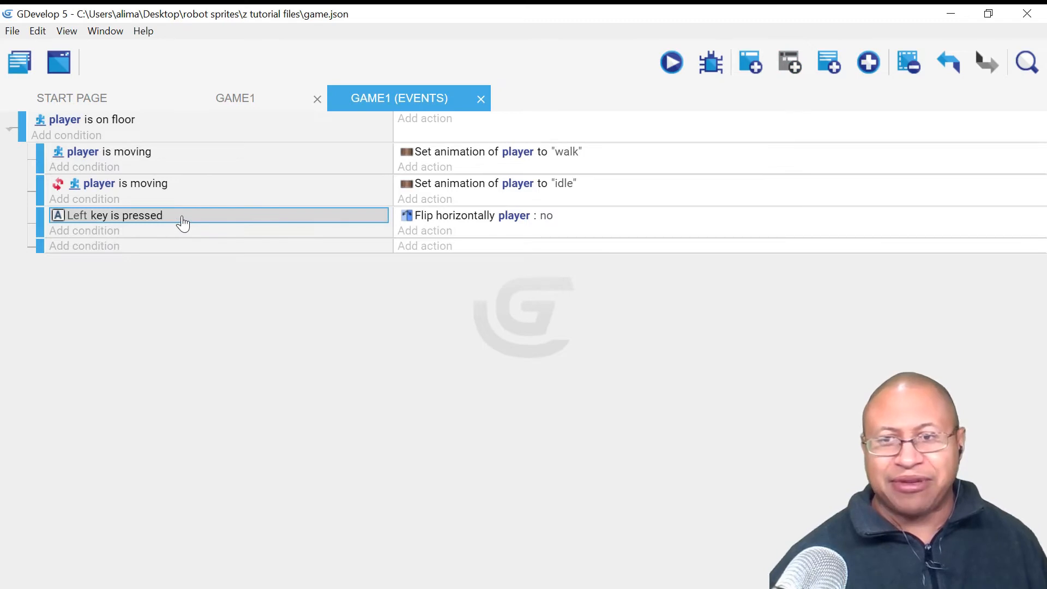
pyautogui.rightClick(183, 218)
pyautogui.click(213, 227)
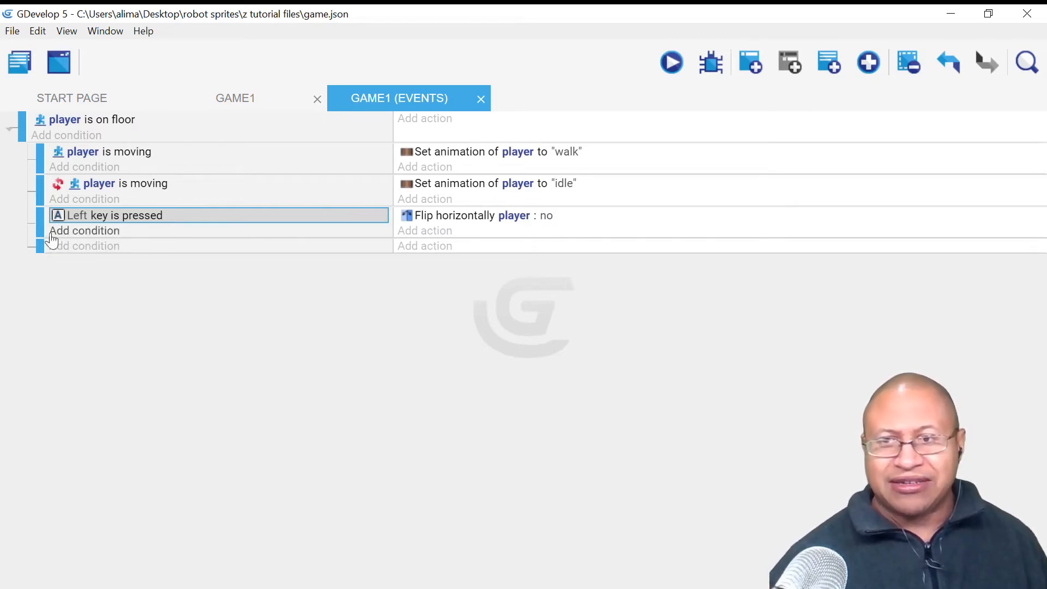
pyautogui.rightClick(94, 252)
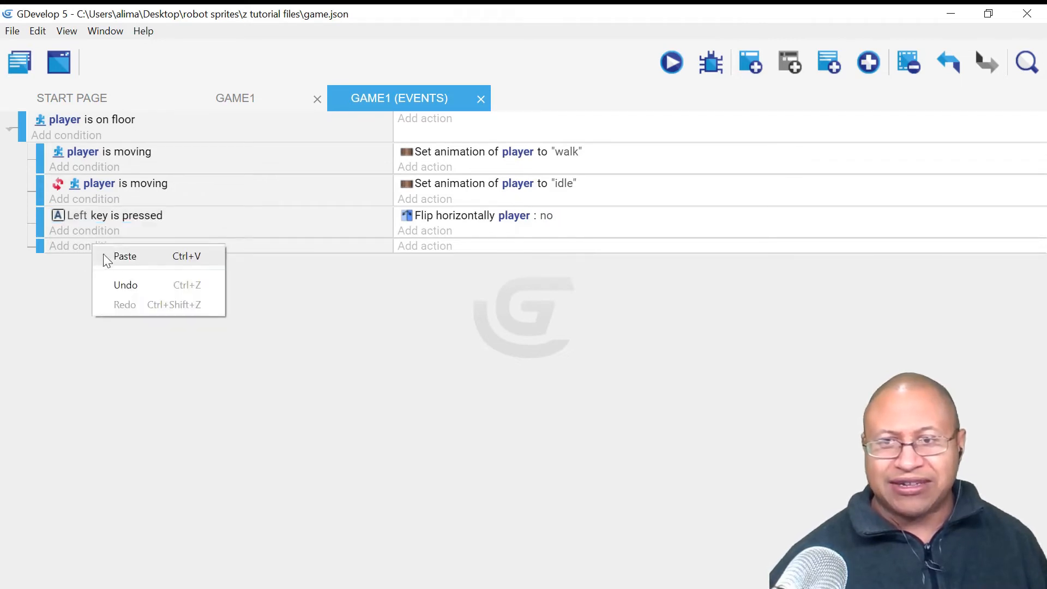
pyautogui.click(144, 258)
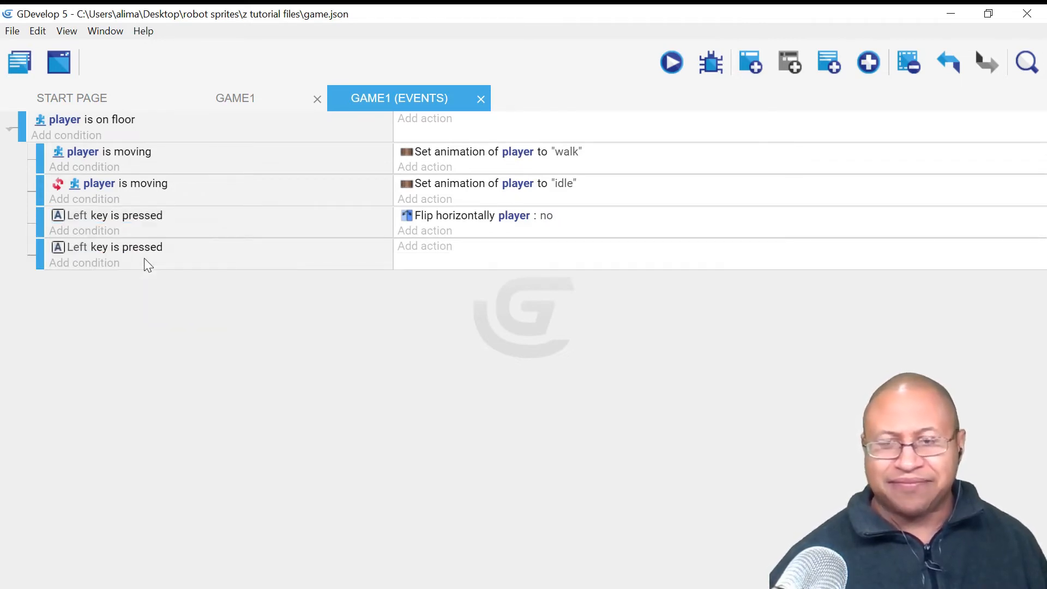
# Step: Change the key in the pasted condition to Right
pyautogui.click(78, 250)
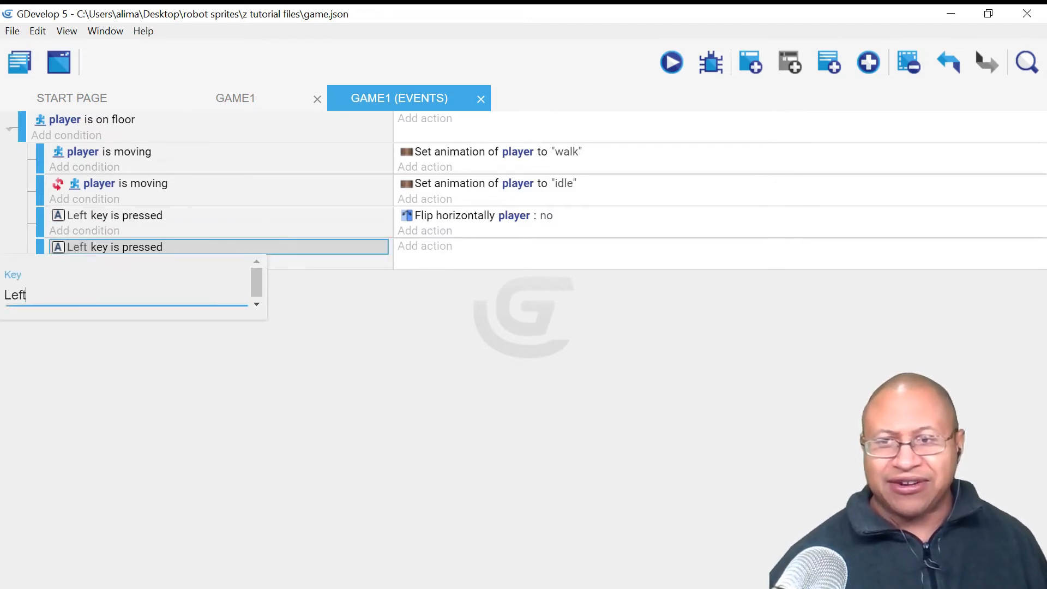
pyautogui.press('BackSpace')
pyautogui.press('BackSpace')
pyautogui.press('BackSpace')
pyautogui.press('BackSpace')
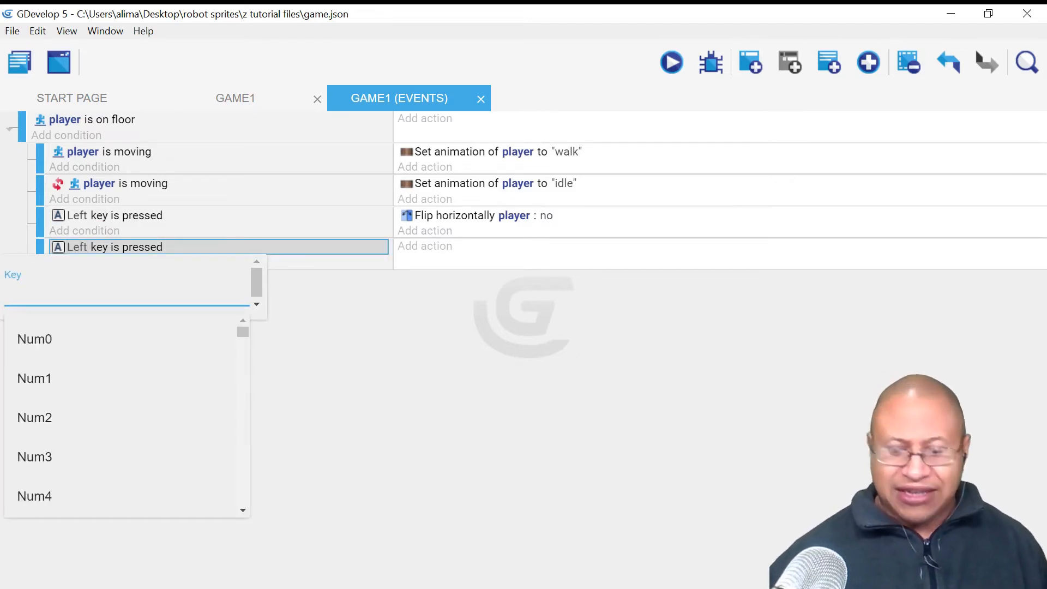
pyautogui.write('Right')
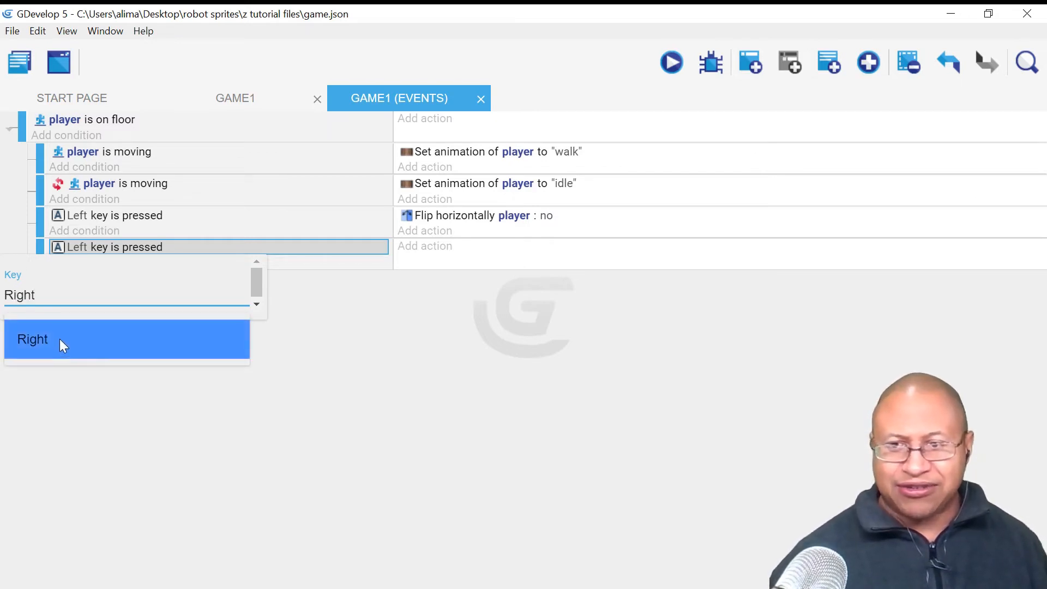
pyautogui.click(93, 388)
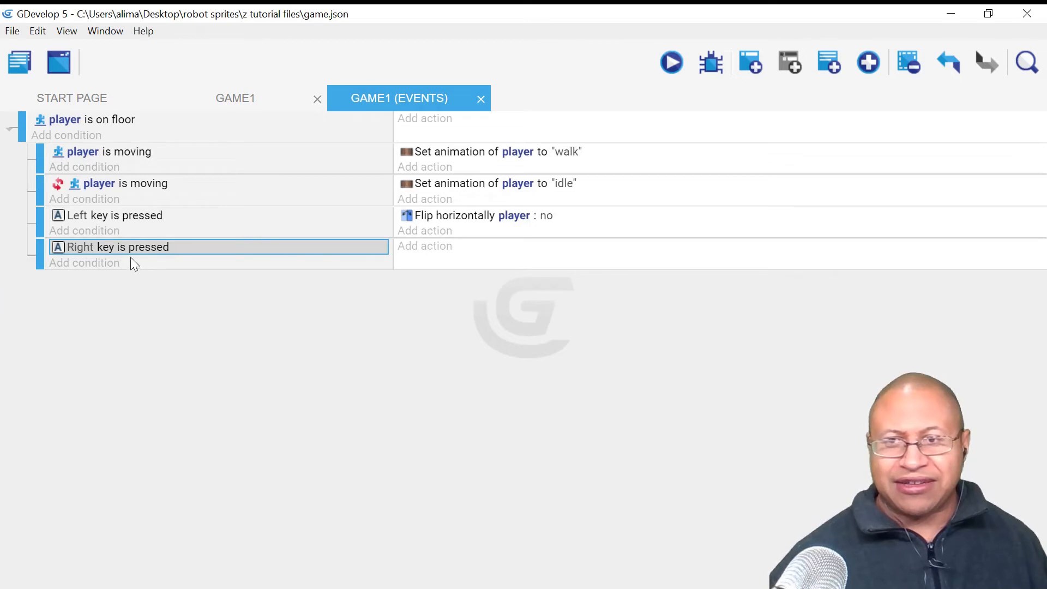
# Step: Copy the horizontal flip action from the Left key event into the Right key event
pyautogui.click(581, 225)
pyautogui.rightClick(584, 224)
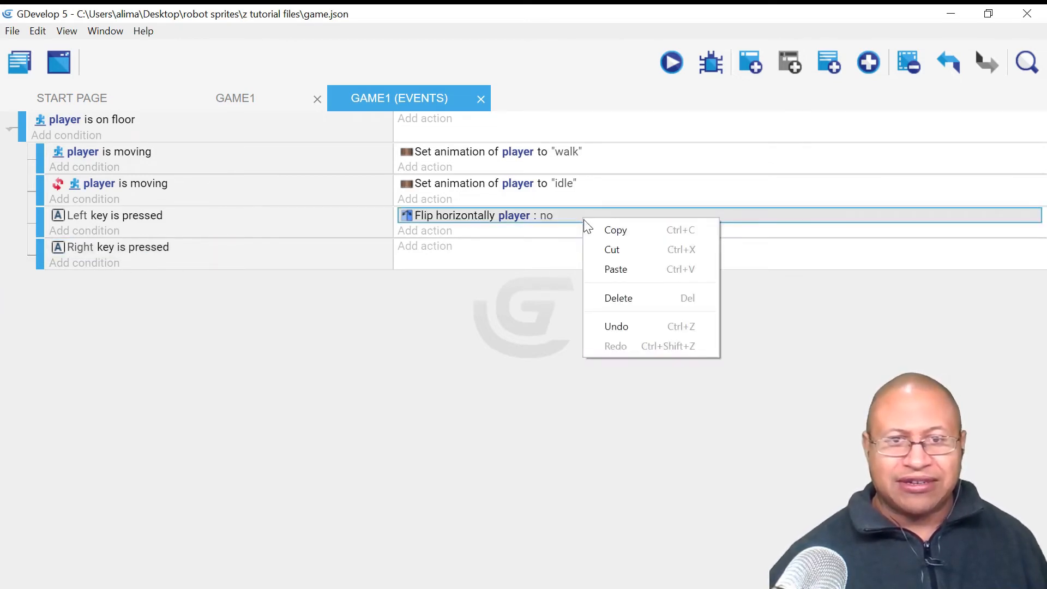
pyautogui.click(610, 234)
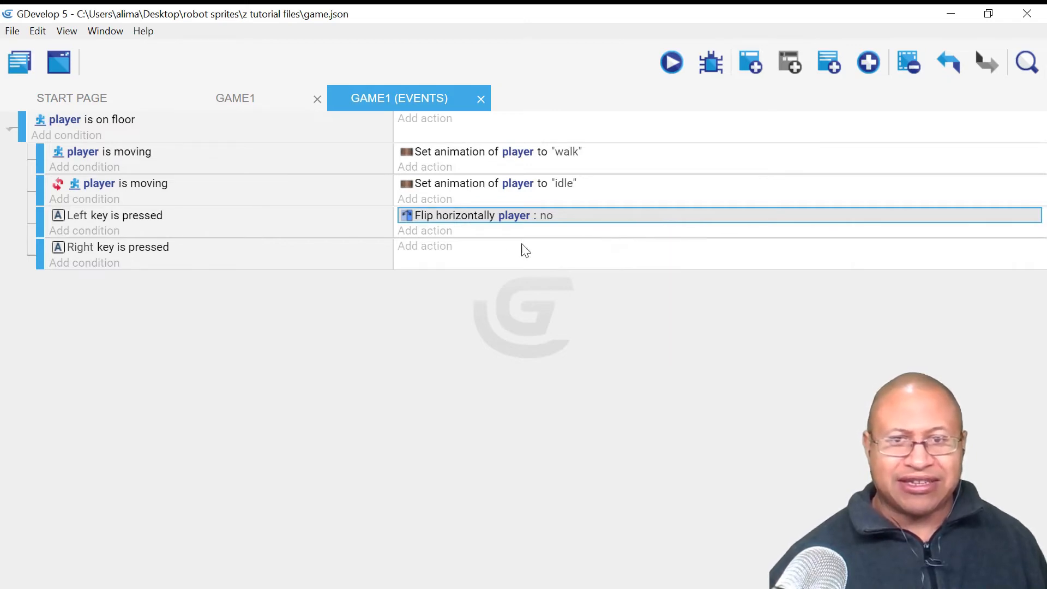
pyautogui.rightClick(437, 251)
pyautogui.click(465, 257)
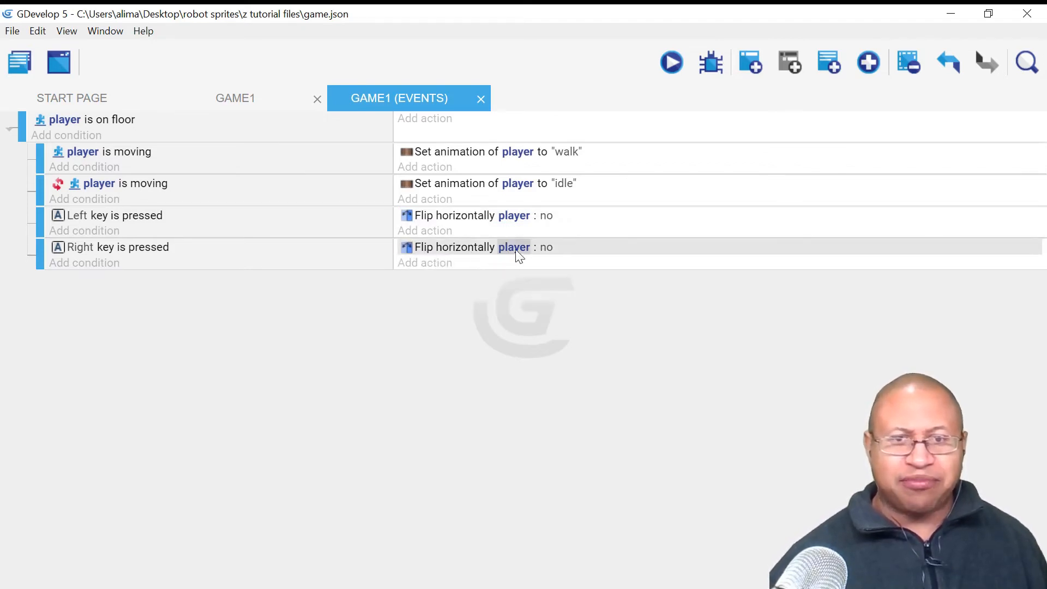
# Step: Set Activate flipping to Yes for the player's flip action in the Right key event
pyautogui.click(547, 247)
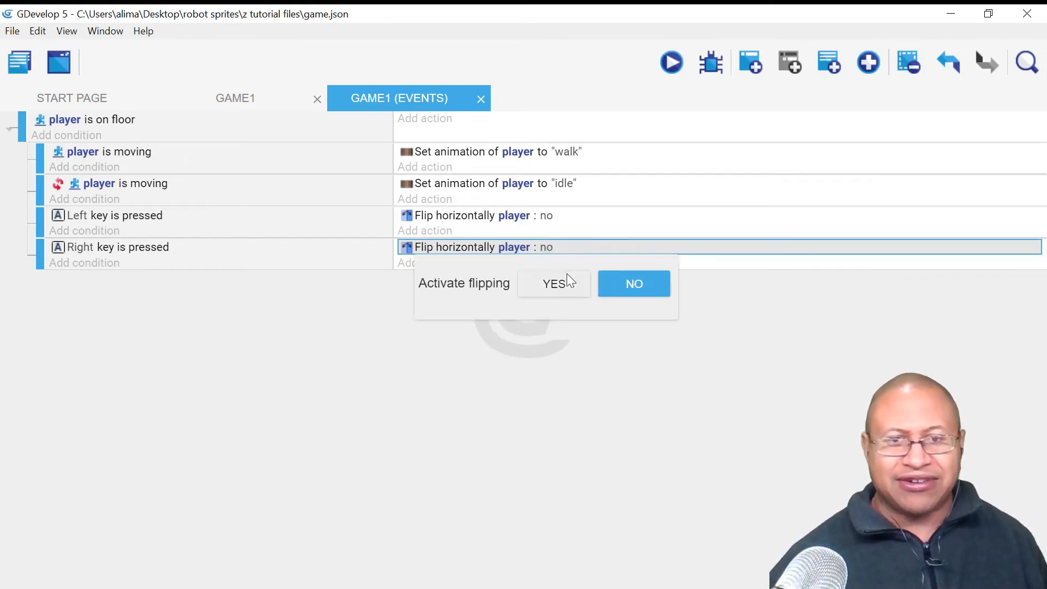
pyautogui.click(528, 282)
pyautogui.click(619, 405)
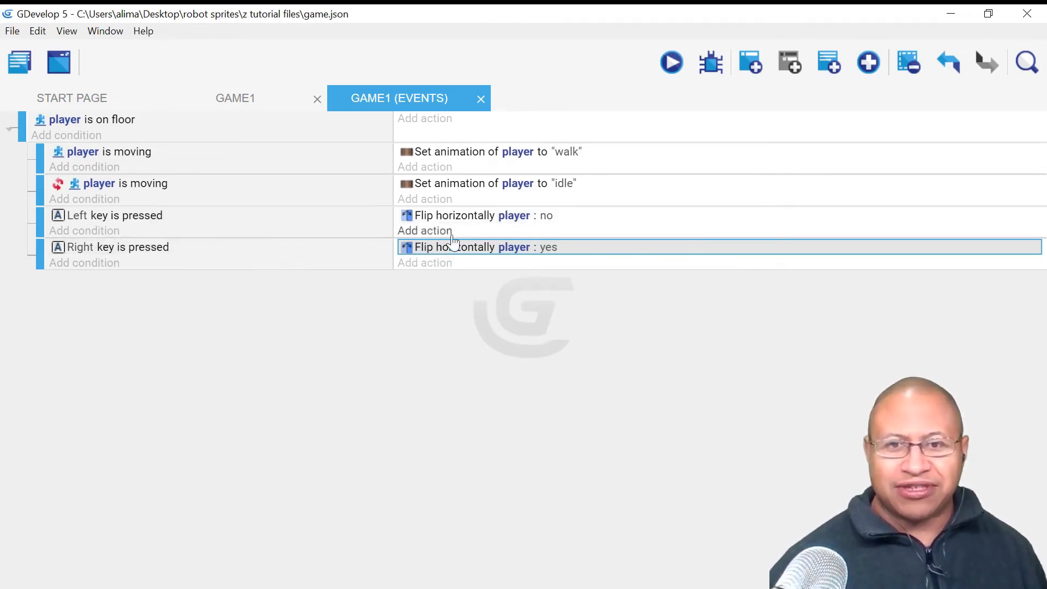
# Step: Preview the game, test the player walking left and right and jumping, and close the preview
pyautogui.click(672, 61)
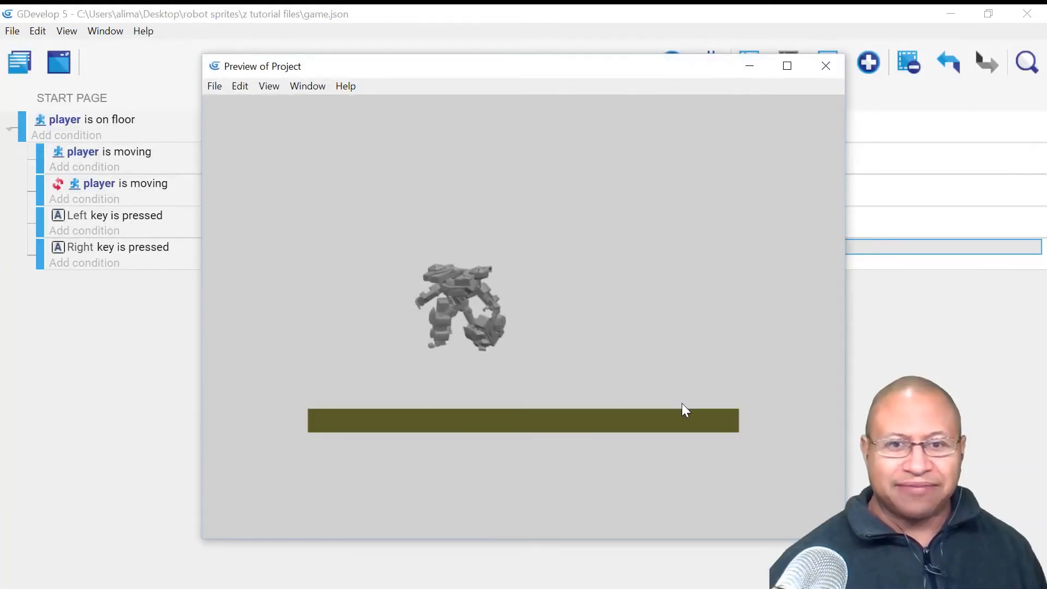
pyautogui.press('Right')
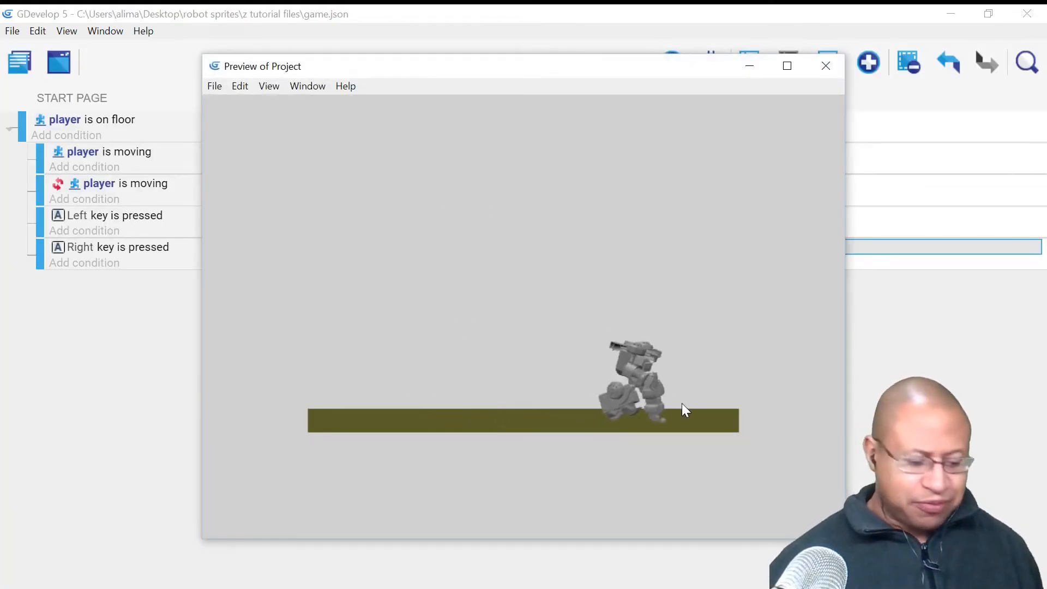
pyautogui.press('Left')
pyautogui.press('Right')
pyautogui.press('Left')
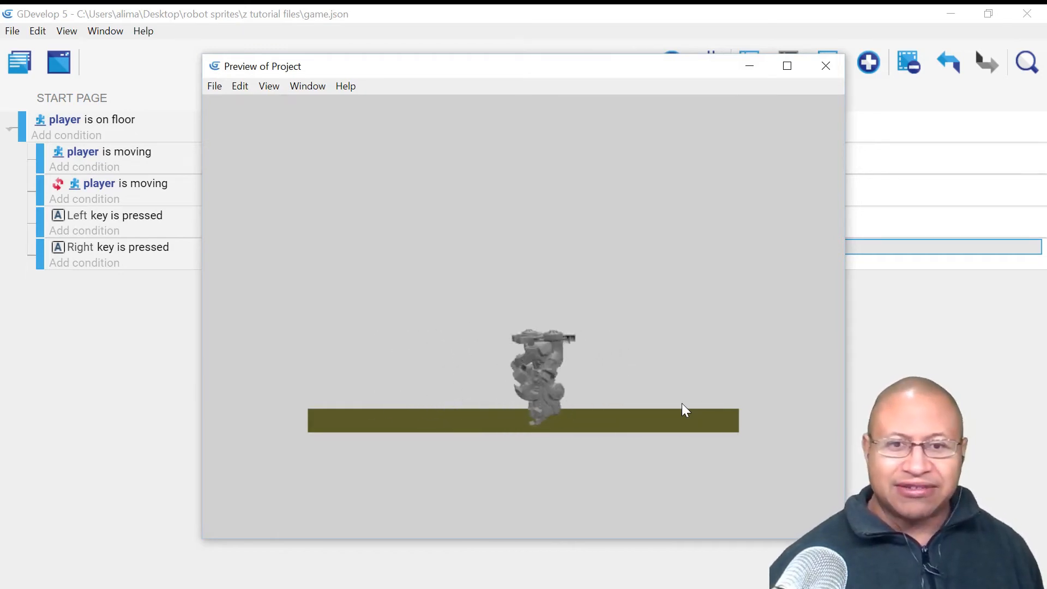
pyautogui.press('Right')
pyautogui.press('space')
pyautogui.press('space')
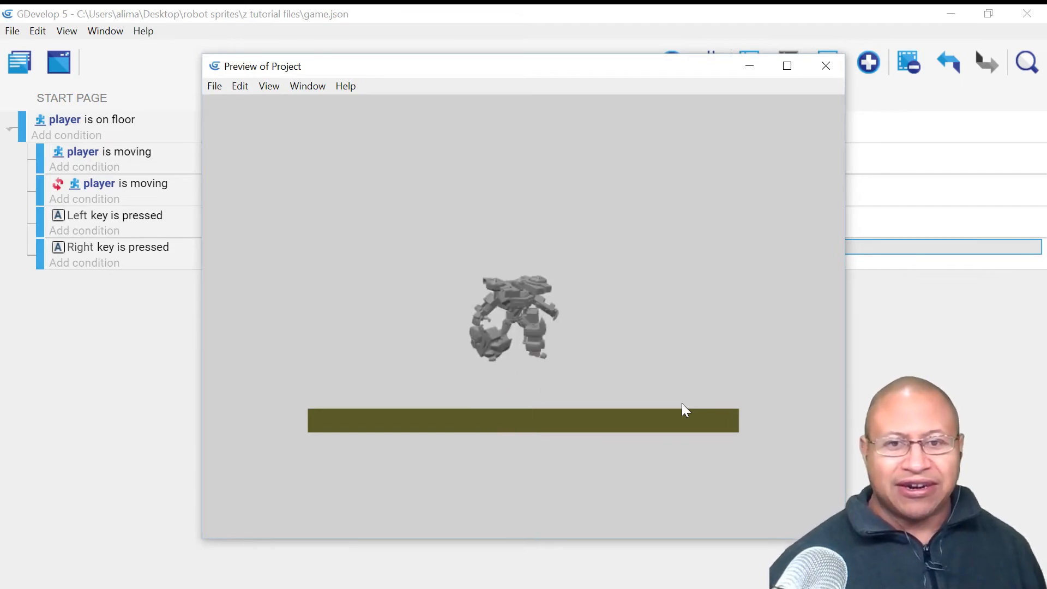
pyautogui.press('space')
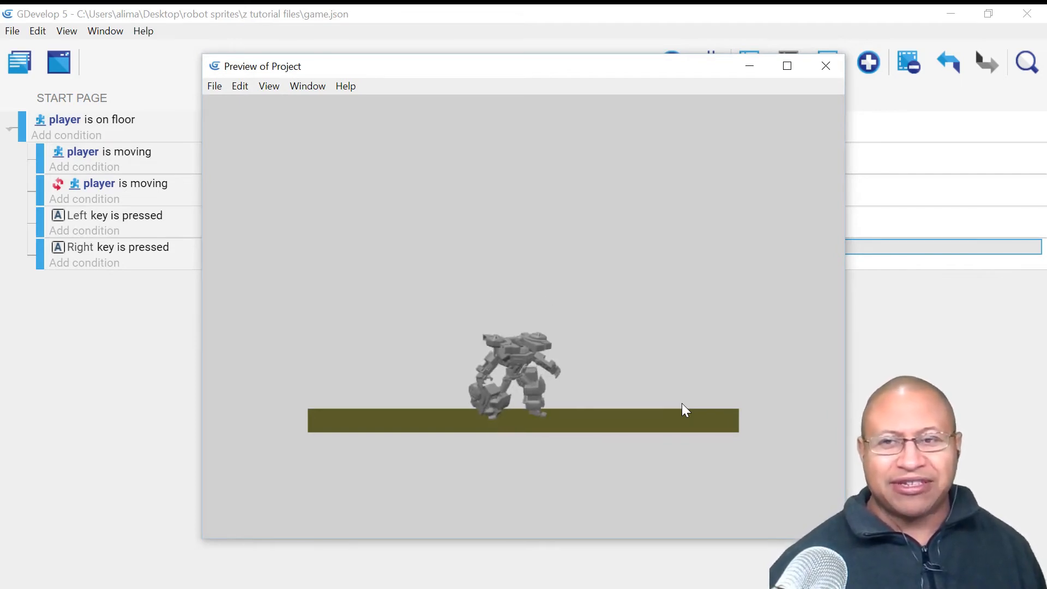
pyautogui.click(825, 67)
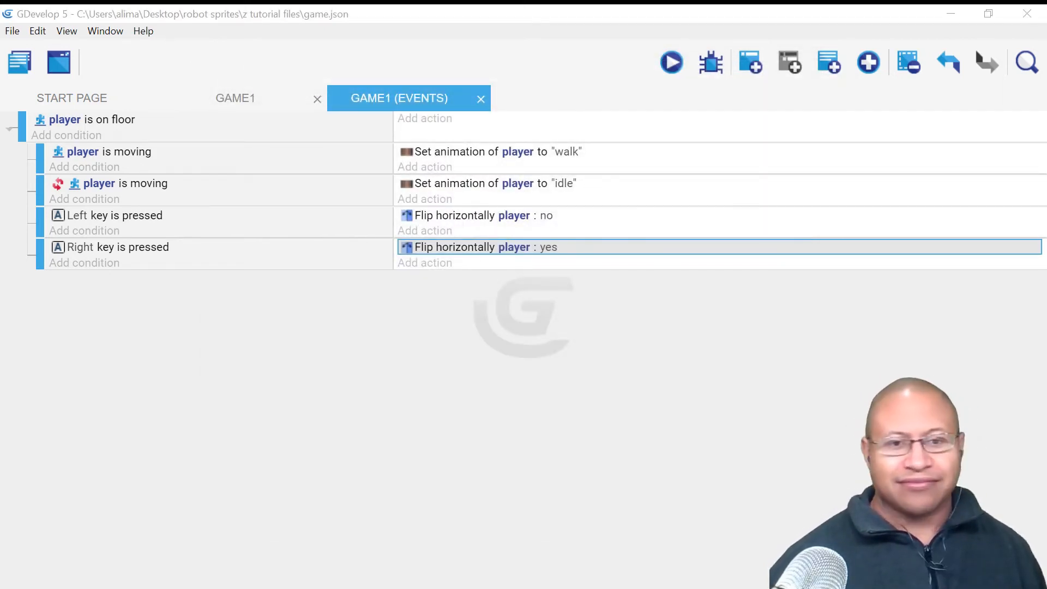
# Step: Add a new empty top-level event after the "player is on floor" event
pyautogui.click(414, 460)
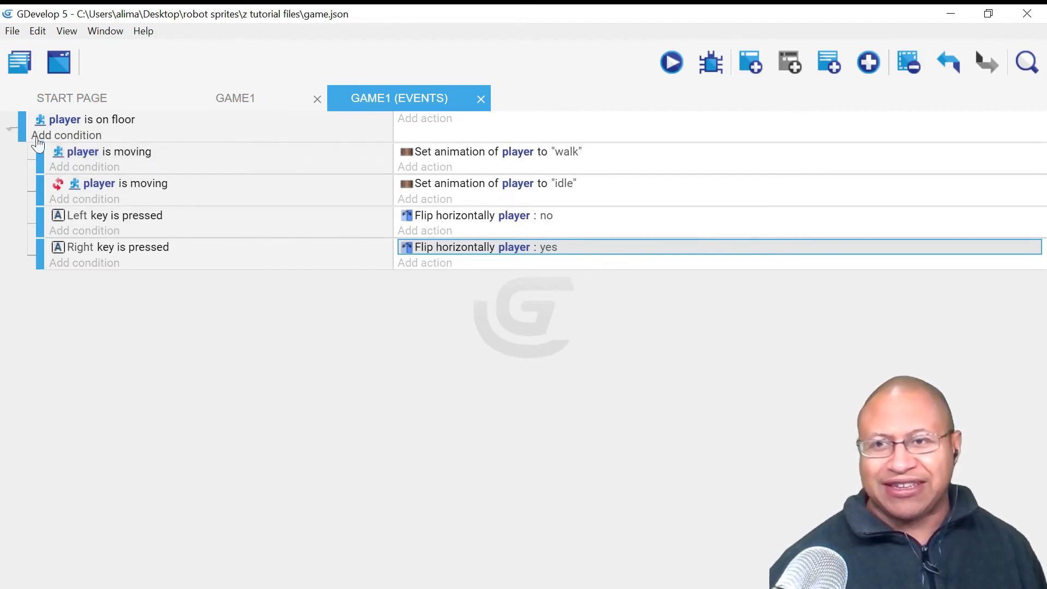
pyautogui.click(195, 141)
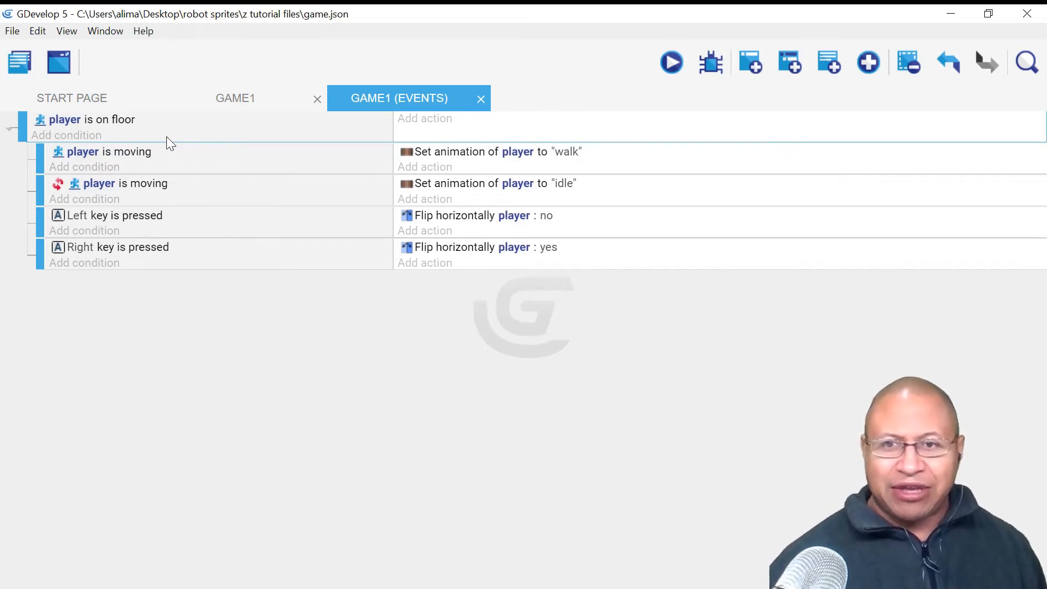
pyautogui.click(754, 60)
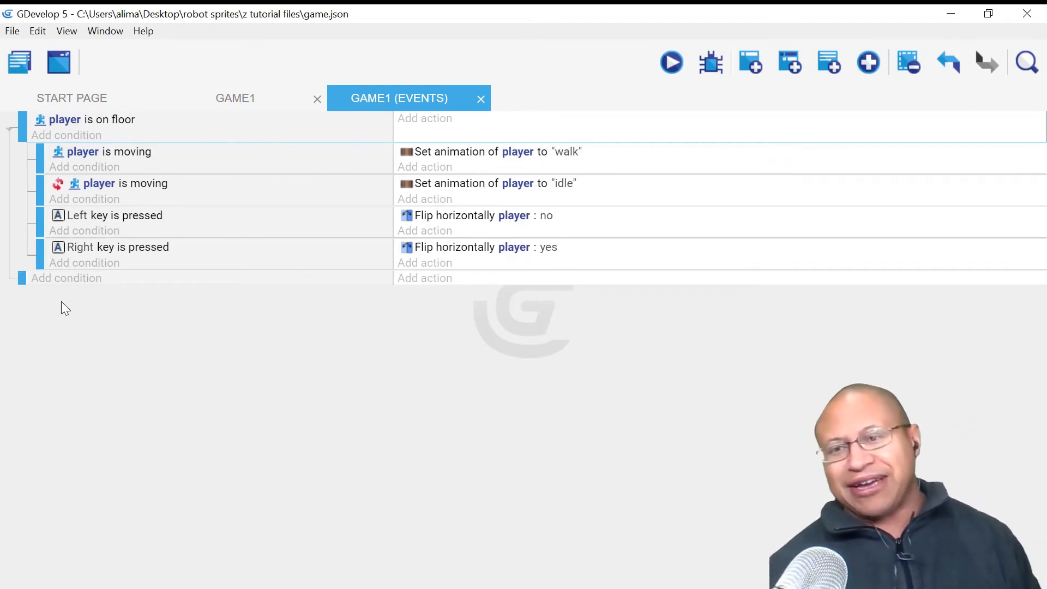
# Step: Add the Platform Behavior condition "Is jumping" for the player object to the empty top-level event
pyautogui.click(64, 279)
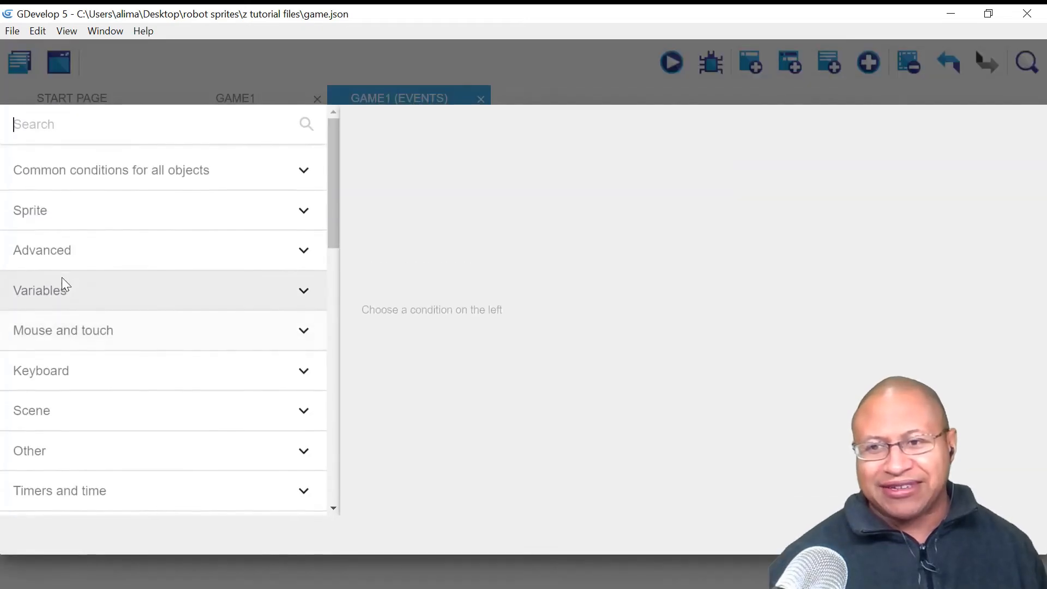
pyautogui.moveTo(337, 236); pyautogui.dragTo(311, 349)
pyautogui.click(193, 293)
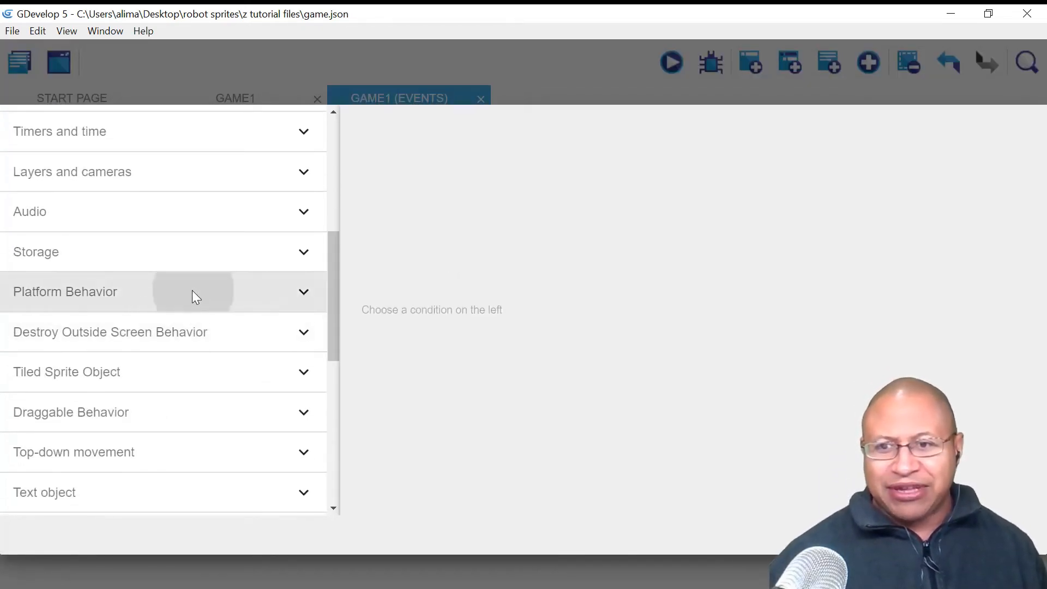
pyautogui.moveTo(334, 292); pyautogui.dragTo(329, 330)
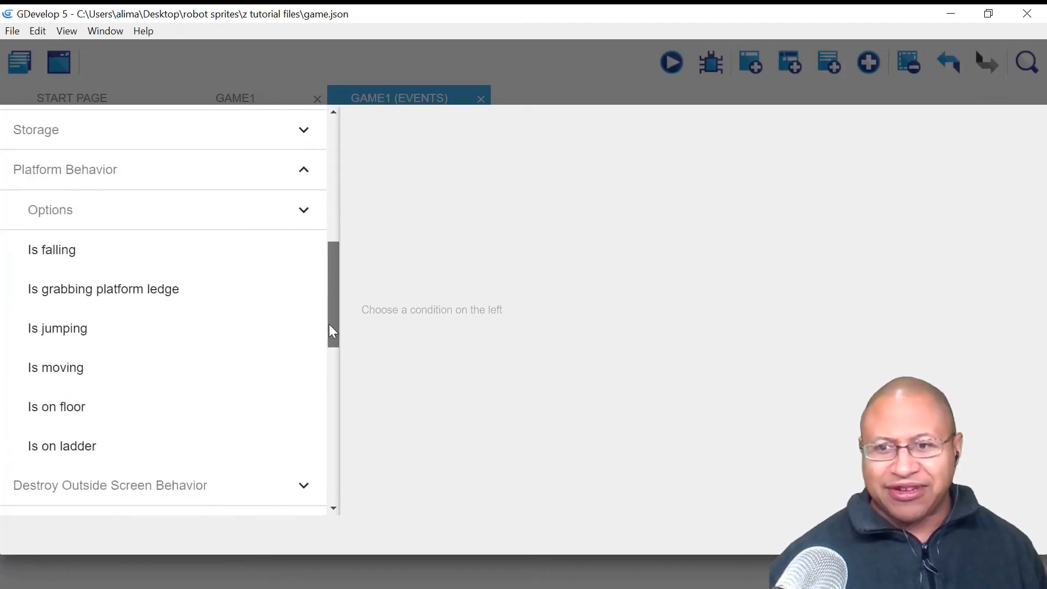
pyautogui.click(140, 316)
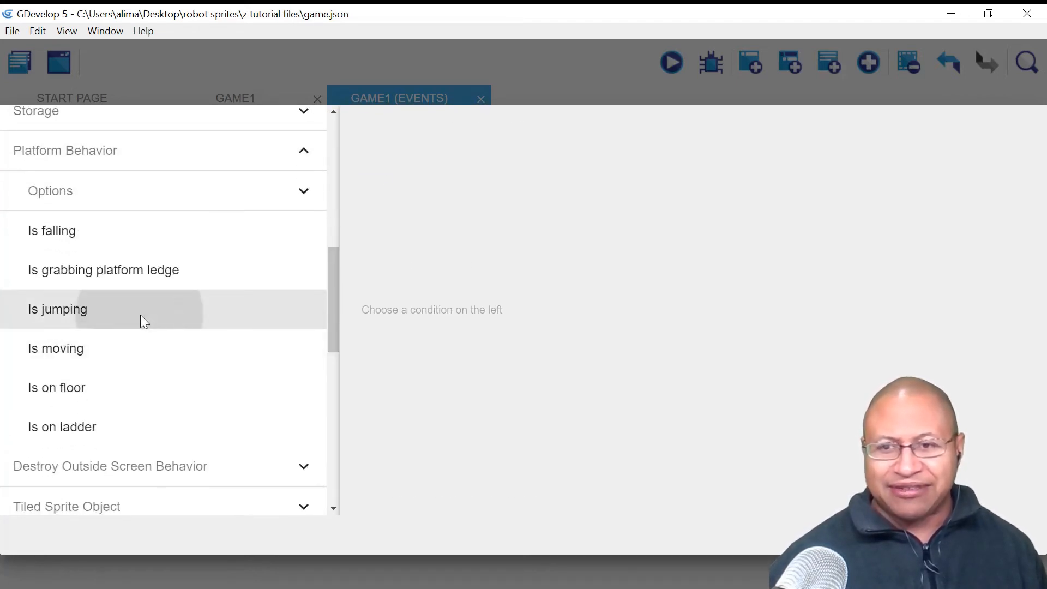
pyautogui.click(427, 231)
pyautogui.click(524, 358)
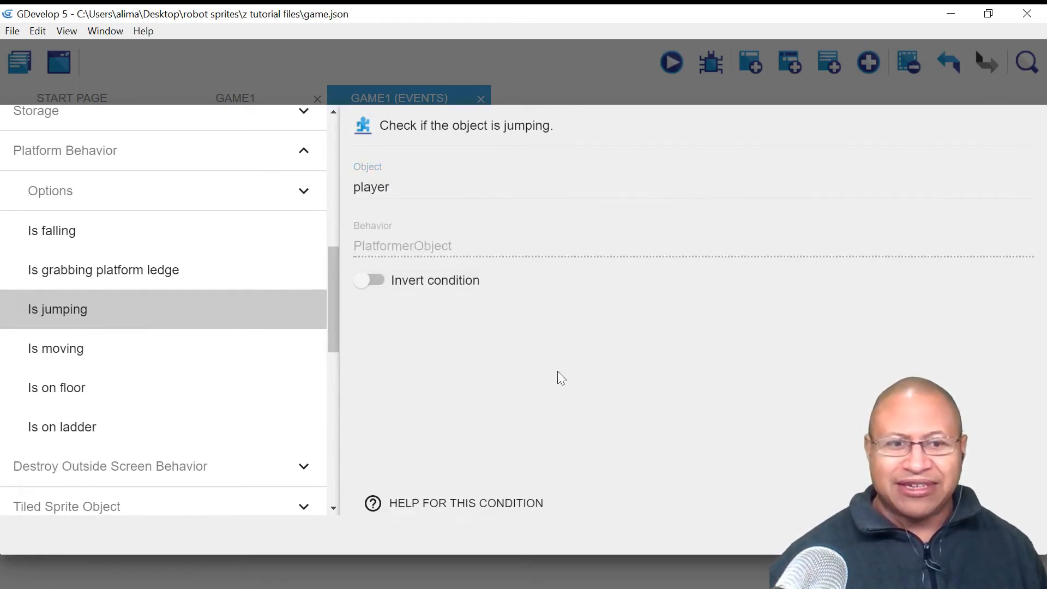
pyautogui.click(1006, 536)
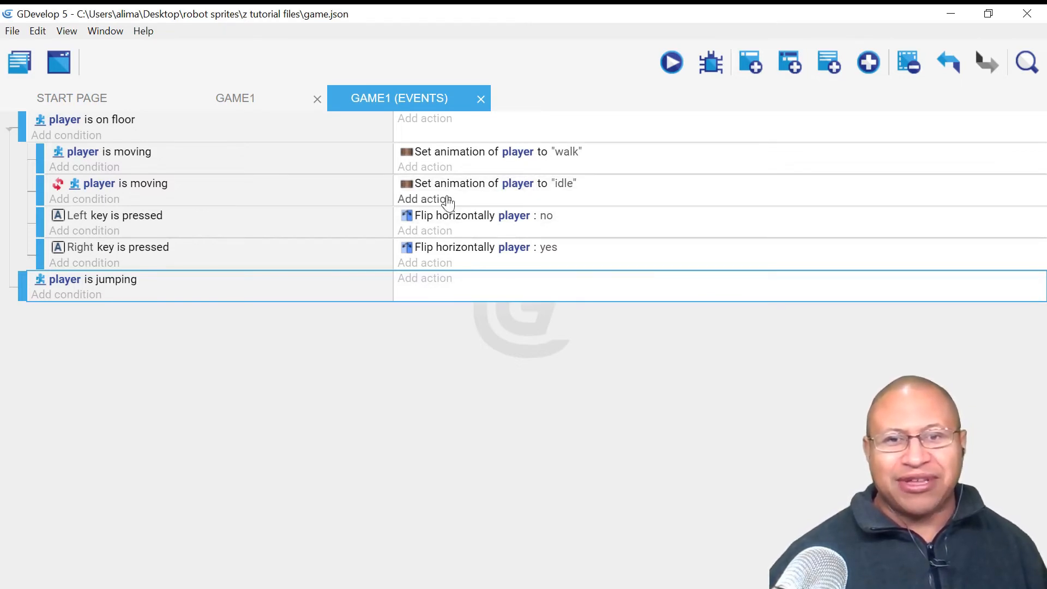
# Step: Copy the player's "walk" animation action into the "player is jumping" event
pyautogui.click(591, 157)
pyautogui.rightClick(606, 154)
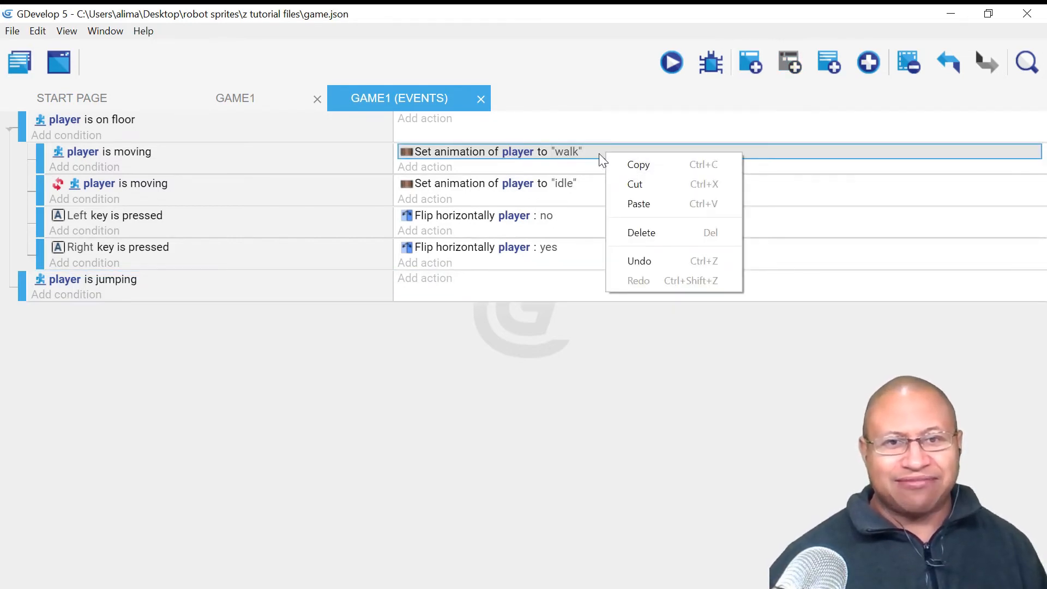
pyautogui.click(632, 166)
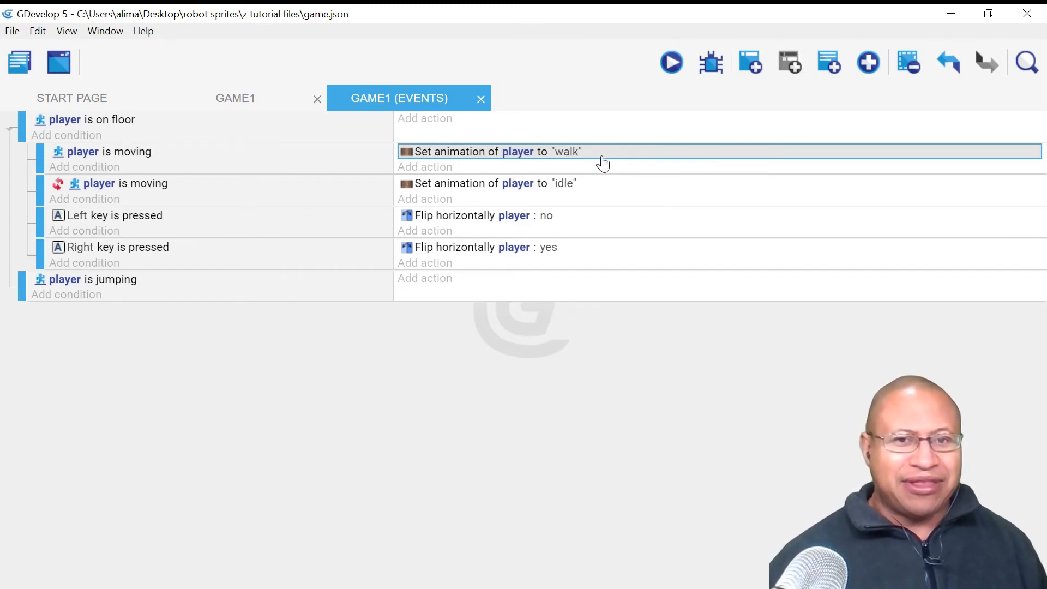
pyautogui.rightClick(433, 281)
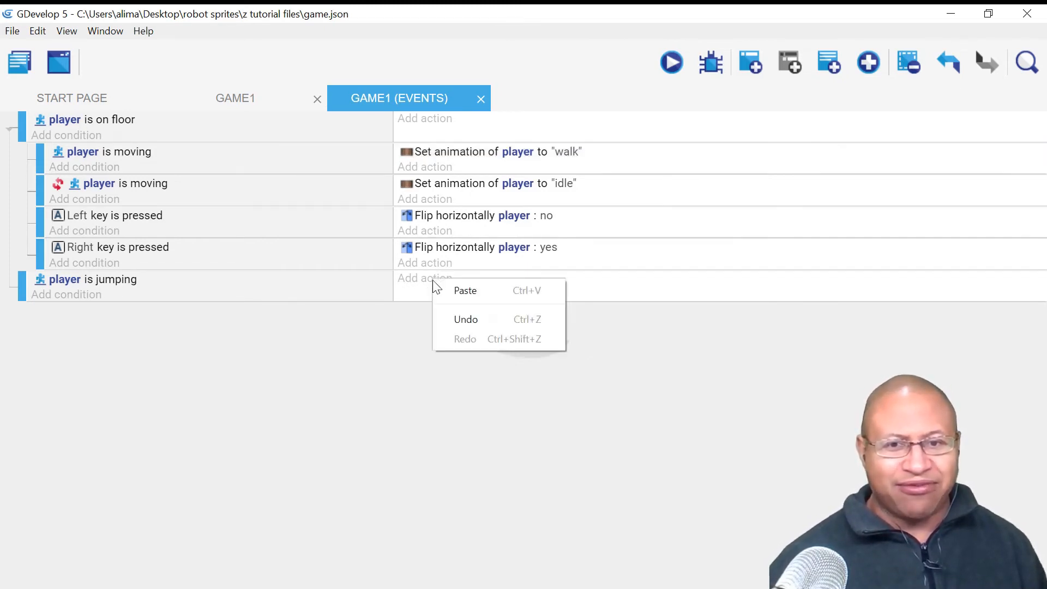
pyautogui.click(458, 293)
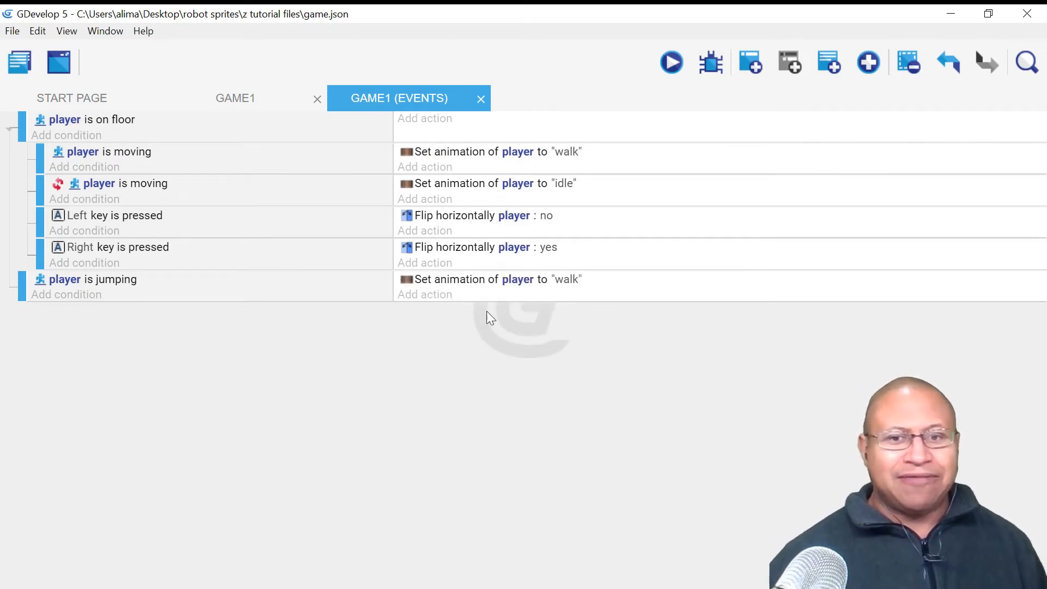
# Step: Set the animation name to "jump" in the action of the "player is jumping" event
pyautogui.click(568, 282)
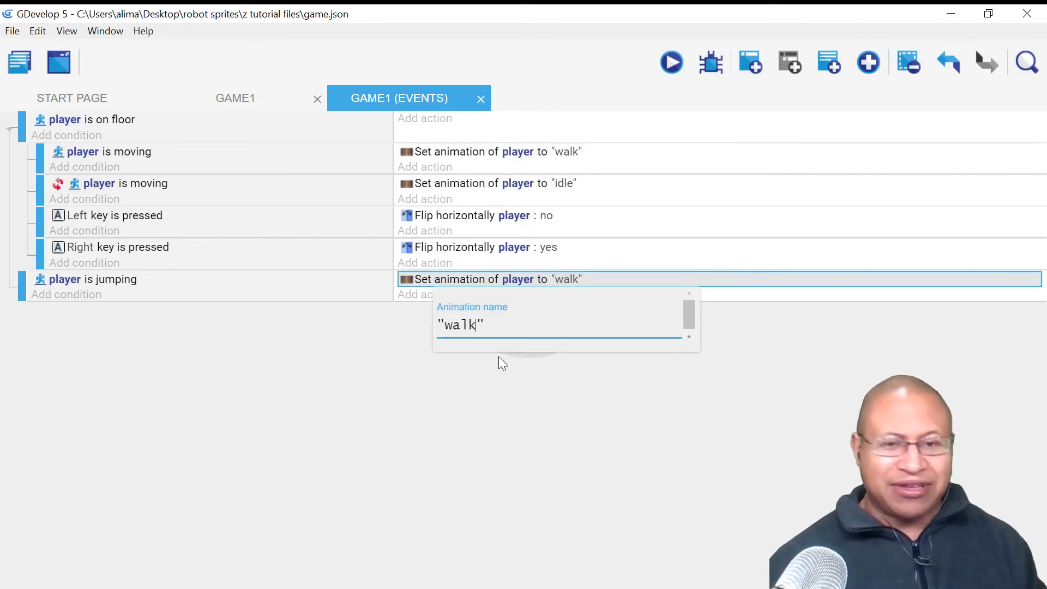
pyautogui.press('BackSpace')
pyautogui.press('BackSpace')
pyautogui.press('BackSpace')
pyautogui.press('BackSpace')
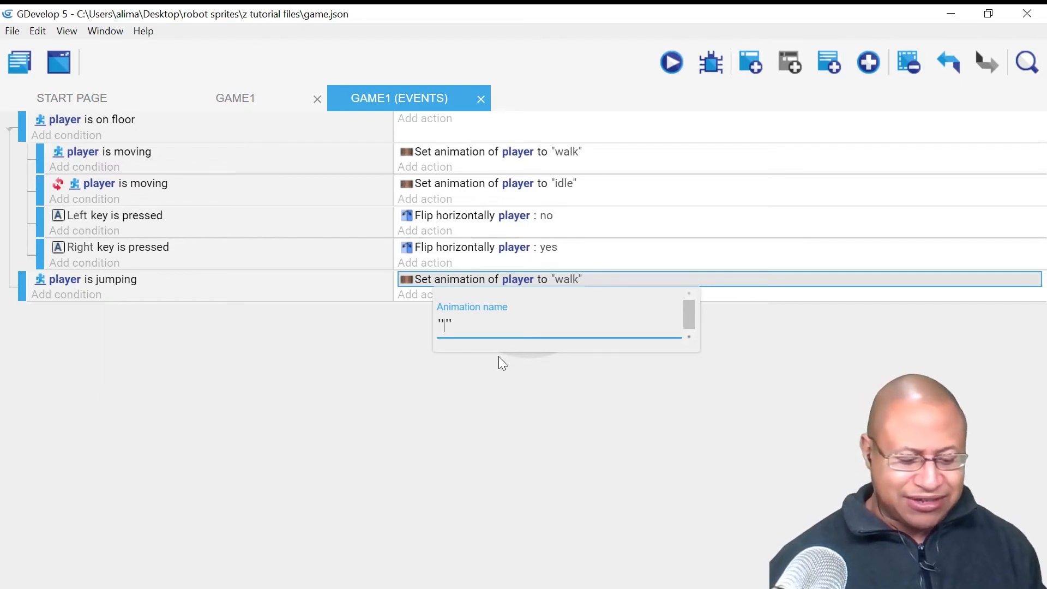
pyautogui.write('jump')
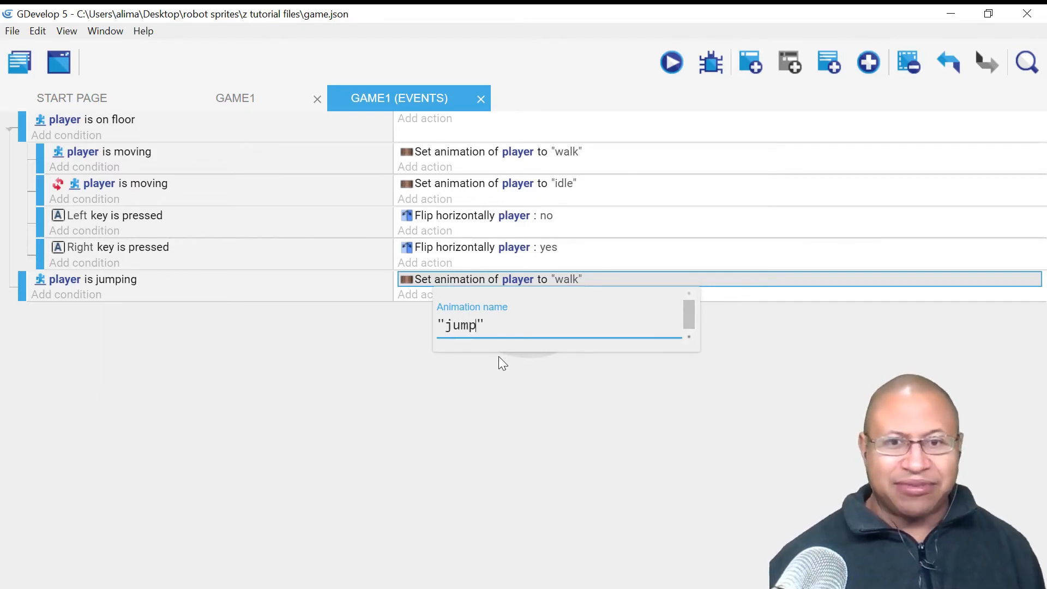
pyautogui.press('Return')
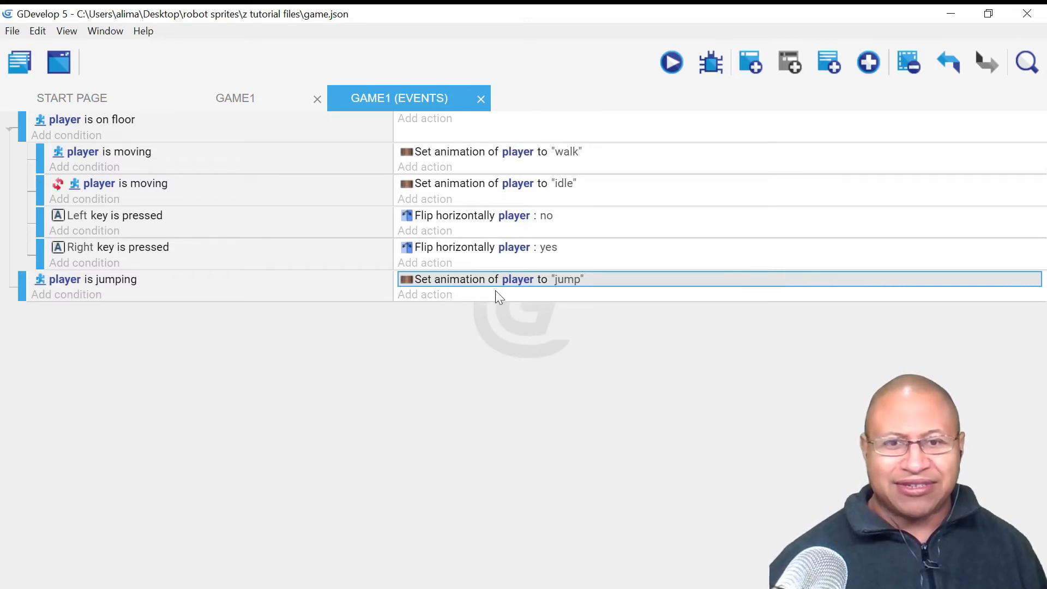
# Step: Preview the game, test the player's jump animation along with walking in both directions, and close the preview
pyautogui.click(673, 62)
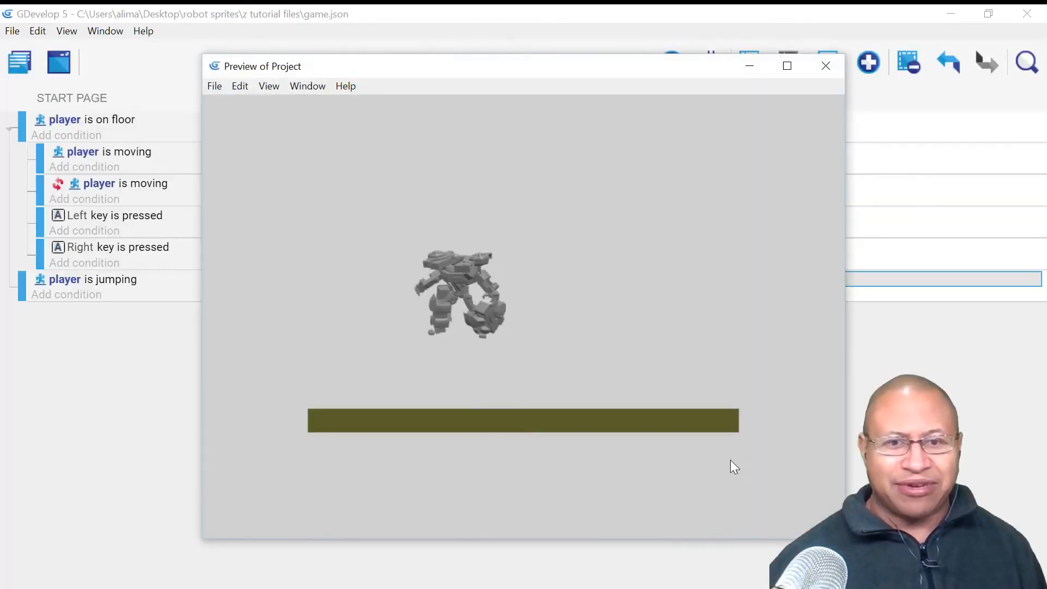
pyautogui.press('Right')
pyautogui.press('Left')
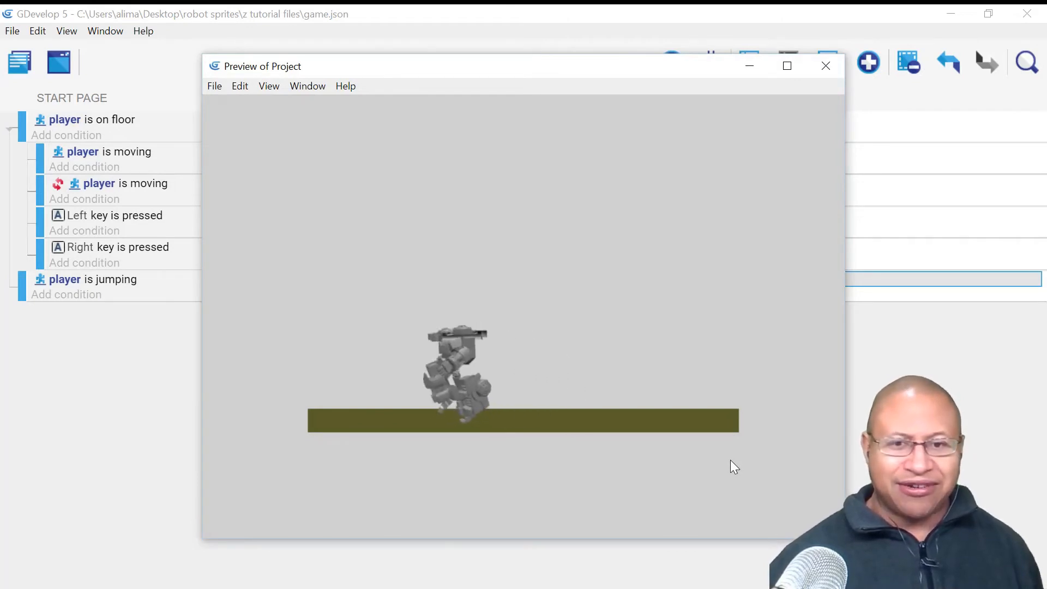
pyautogui.press('Right')
pyautogui.press('space')
pyautogui.press('space')
pyautogui.press('space')
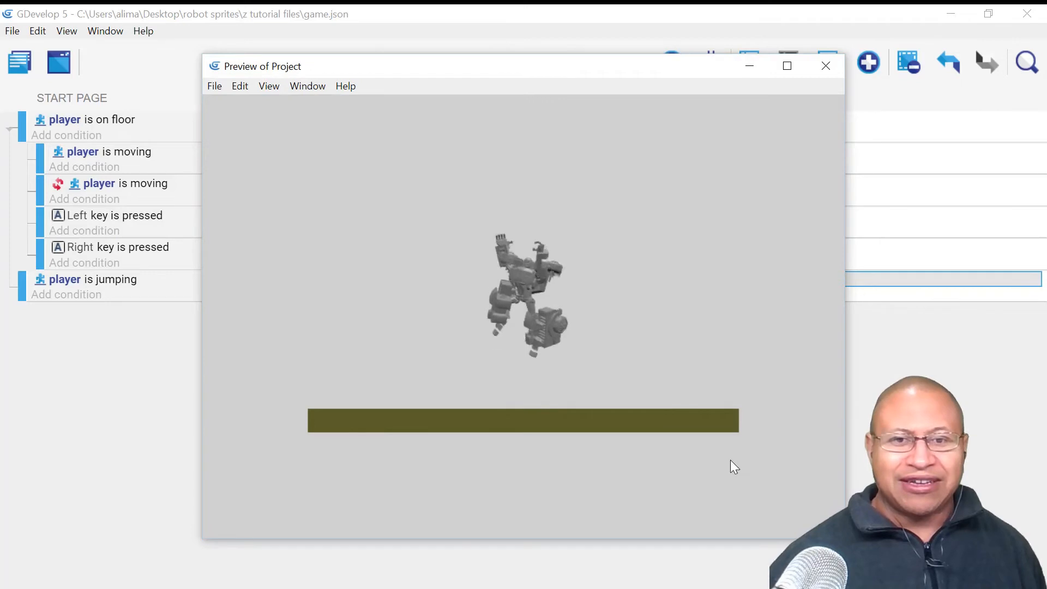
pyautogui.press('space')
pyautogui.press('space')
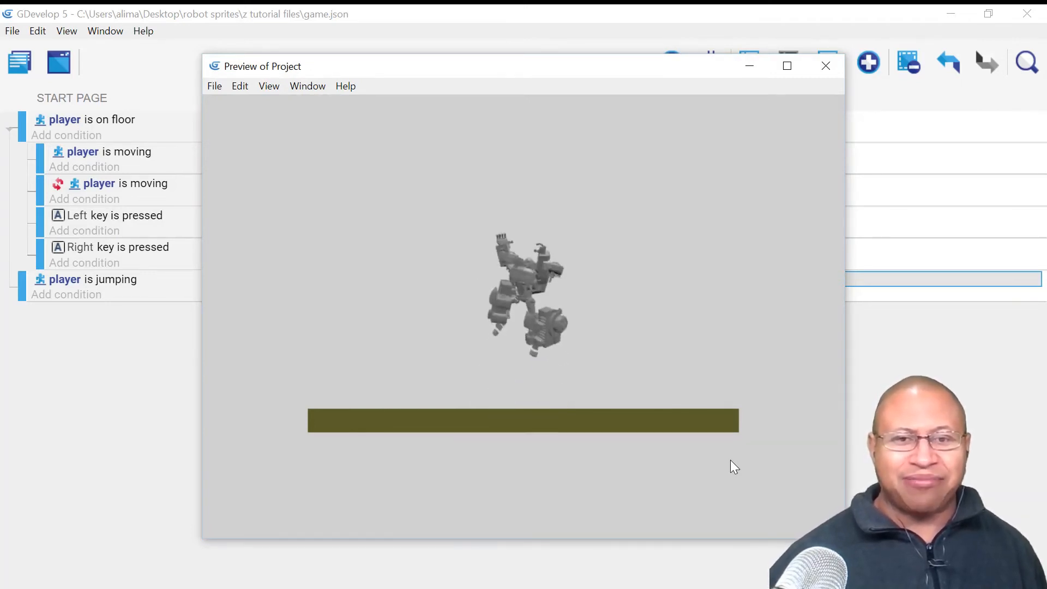
pyautogui.press('space')
pyautogui.press('space')
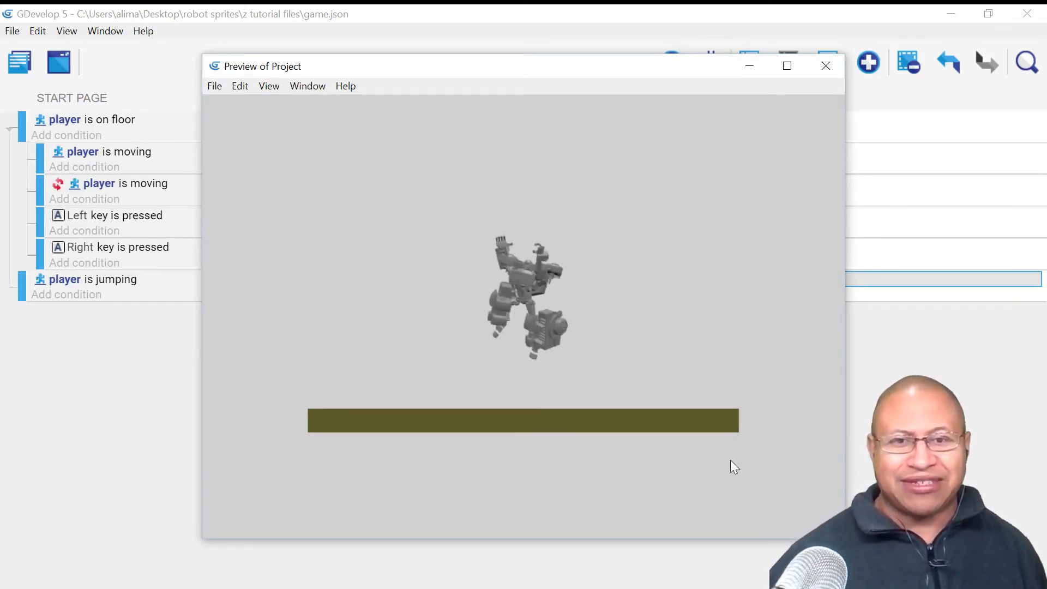
pyautogui.press('space')
pyautogui.press('space')
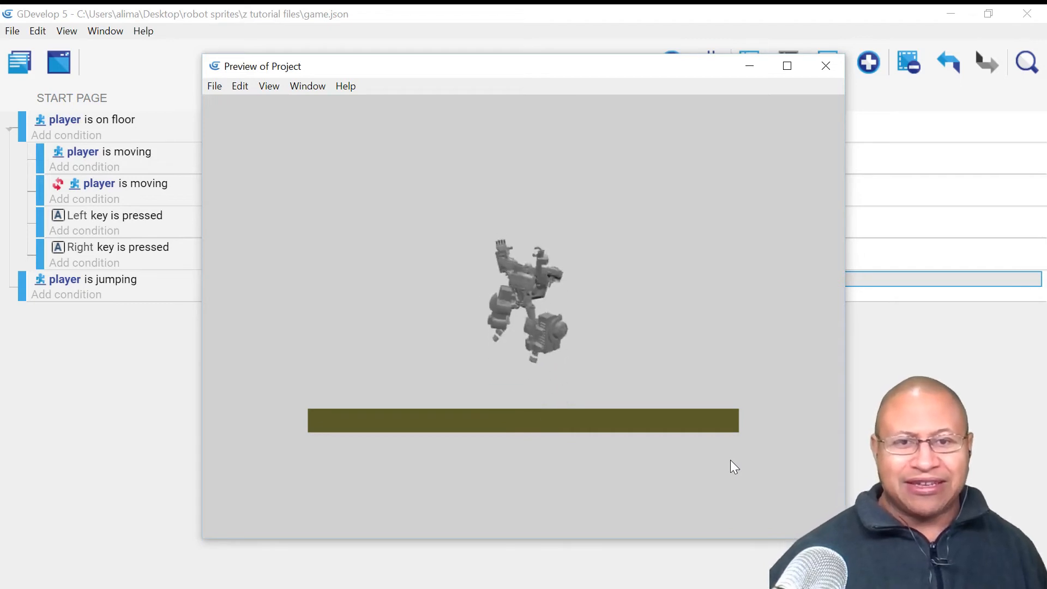
pyautogui.press('space')
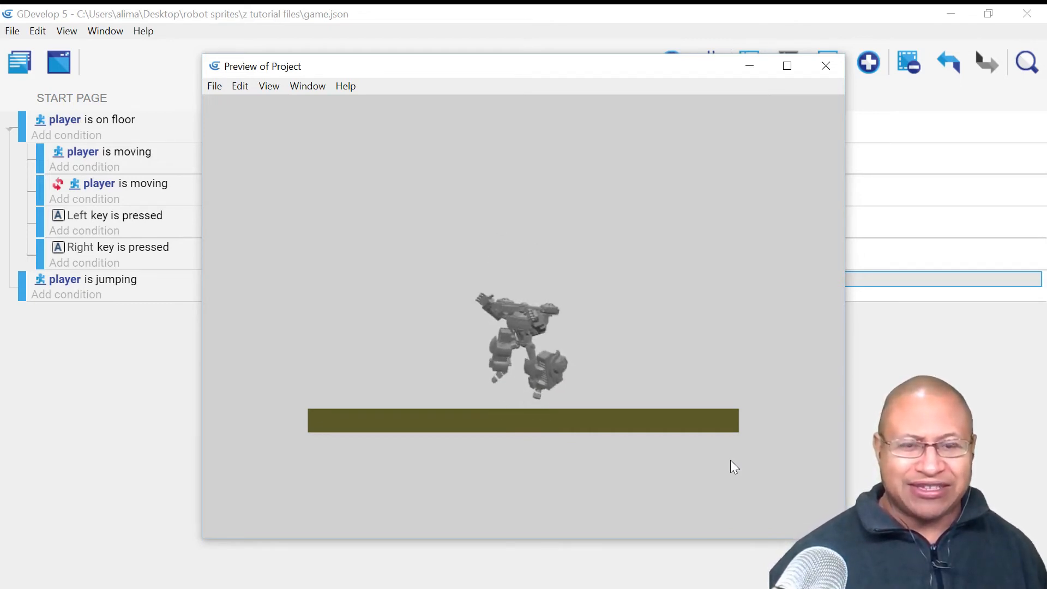
pyautogui.press('Left')
pyautogui.press('Right')
pyautogui.press('Left')
pyautogui.press('Right')
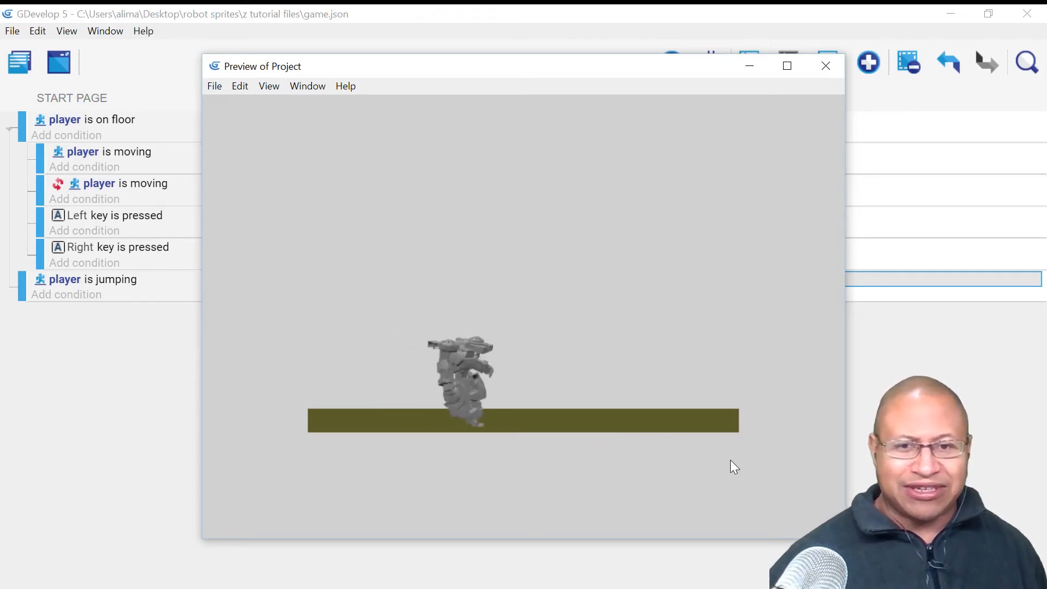
pyautogui.press('space')
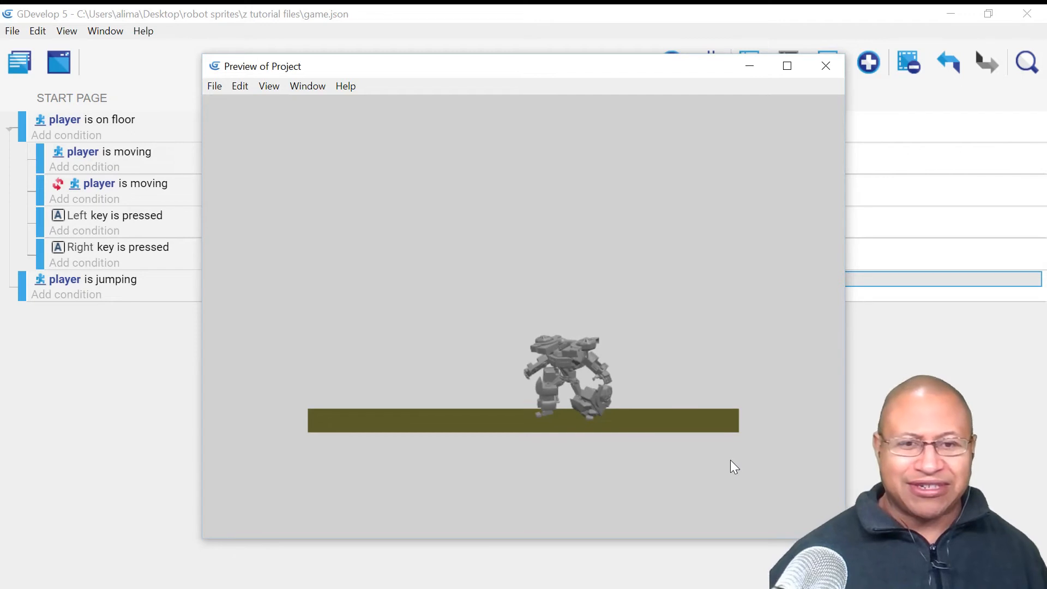
pyautogui.click(825, 65)
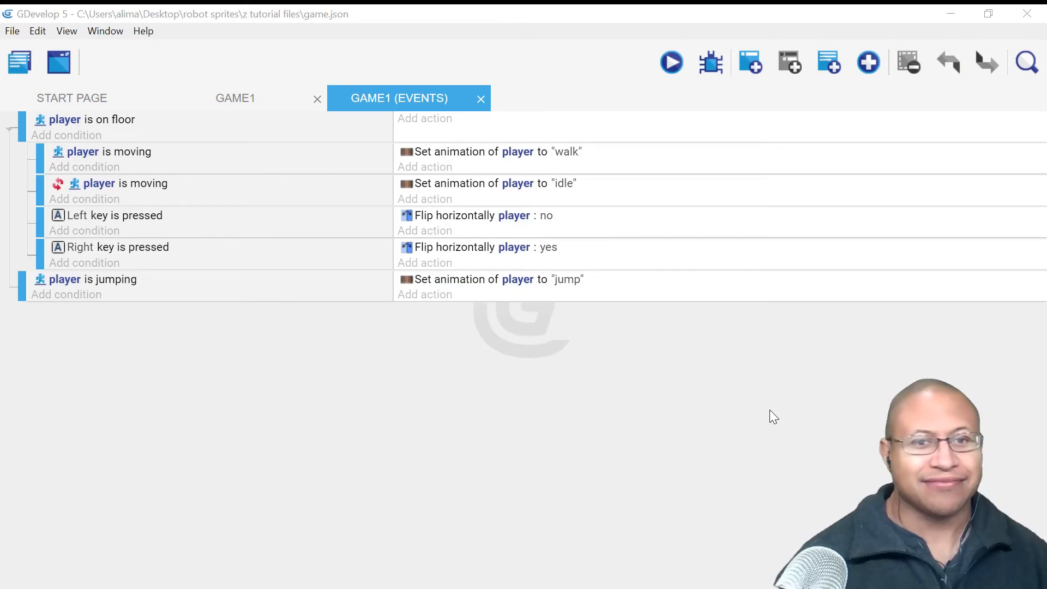
pyautogui.click(770, 410)
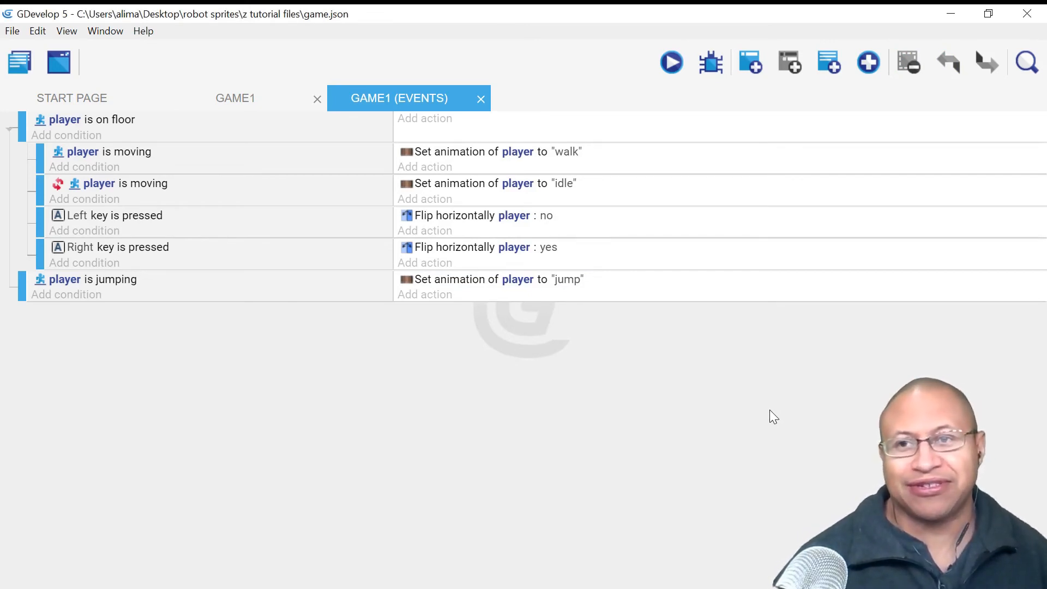
# Step: Add a new Sprite object to the GAME1 scene and name it "bullet"
pyautogui.click(236, 101)
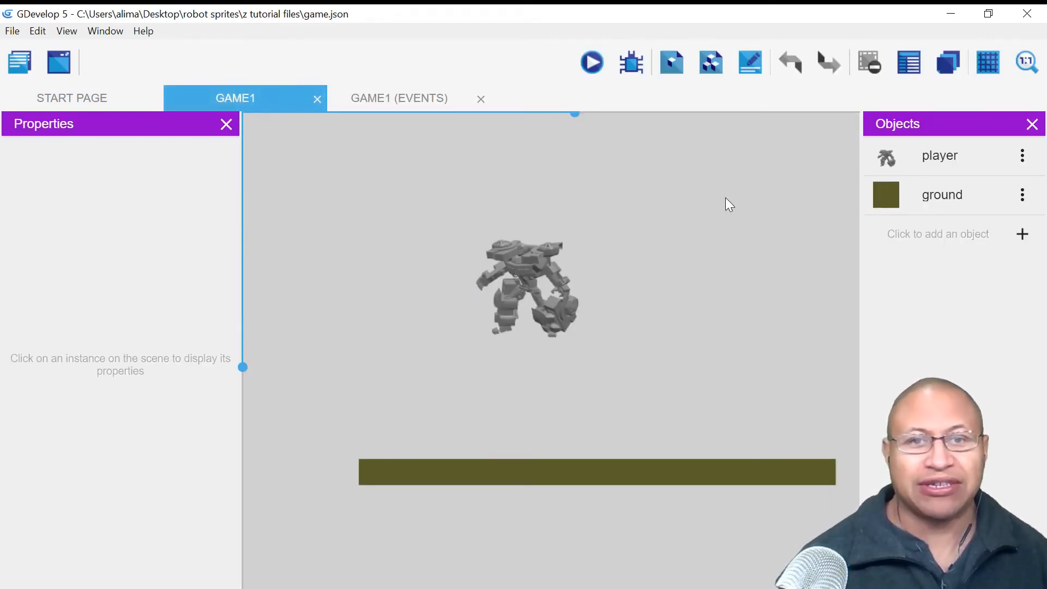
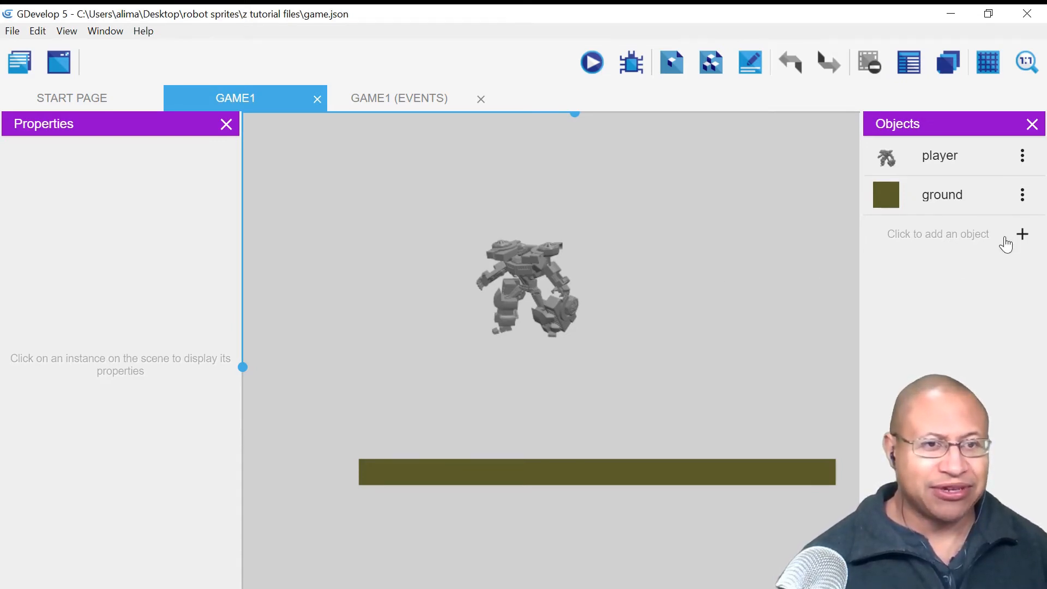
pyautogui.click(1022, 236)
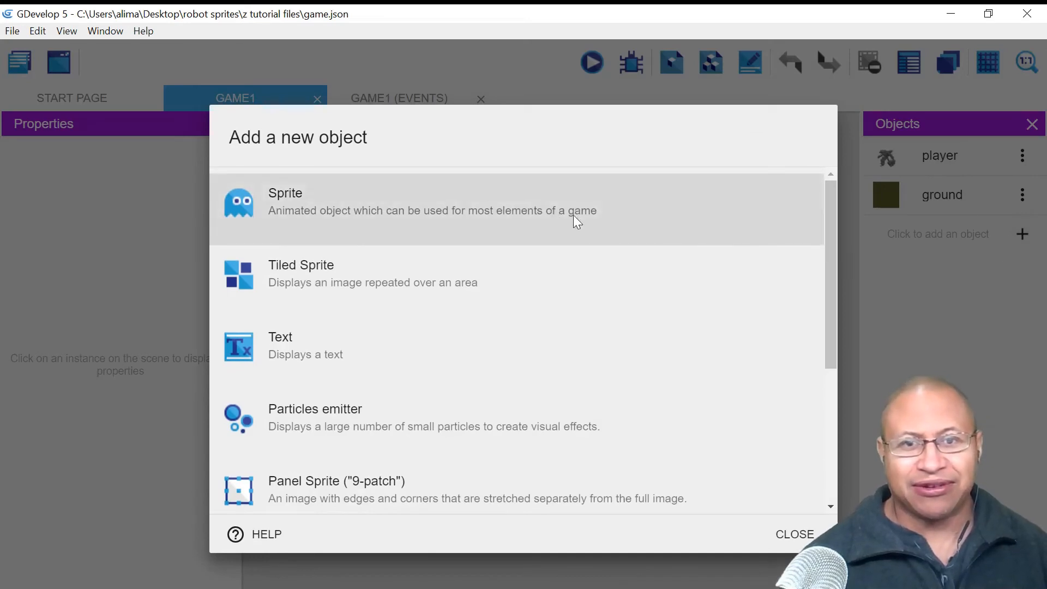
pyautogui.click(662, 212)
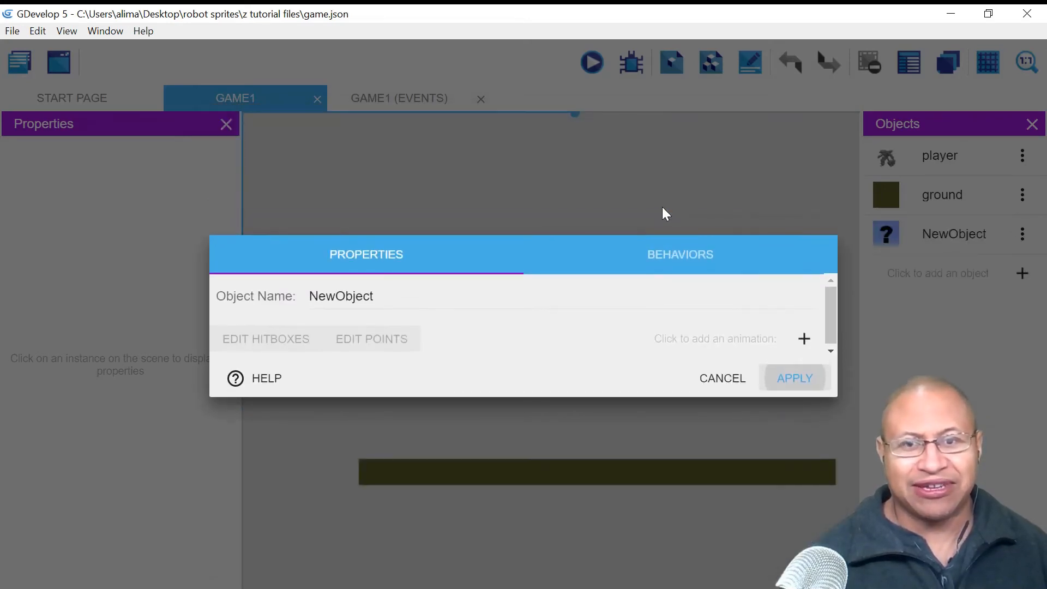
pyautogui.click(380, 296)
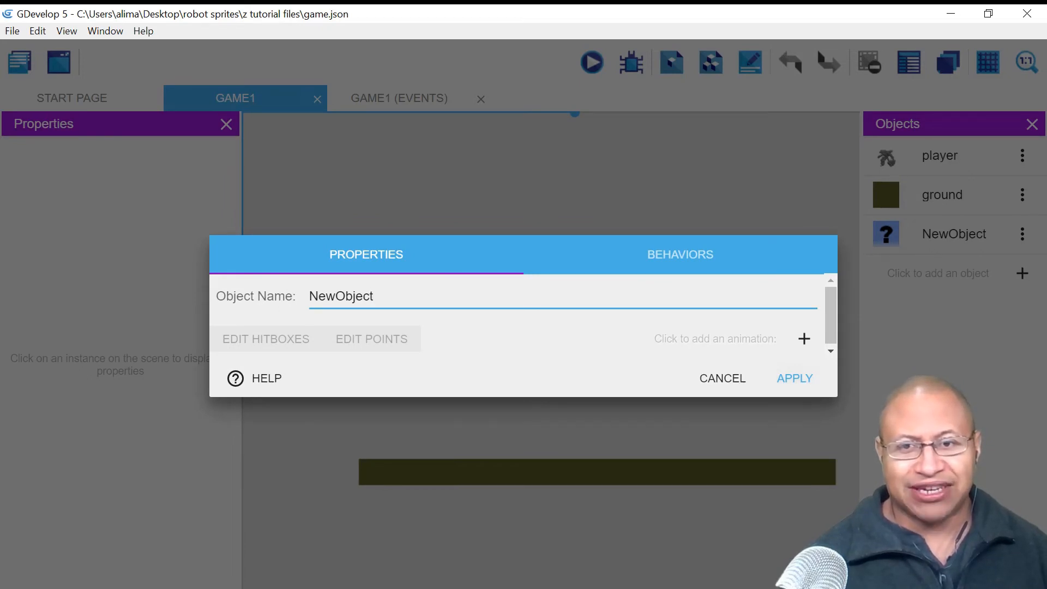
pyautogui.press('BackSpace')
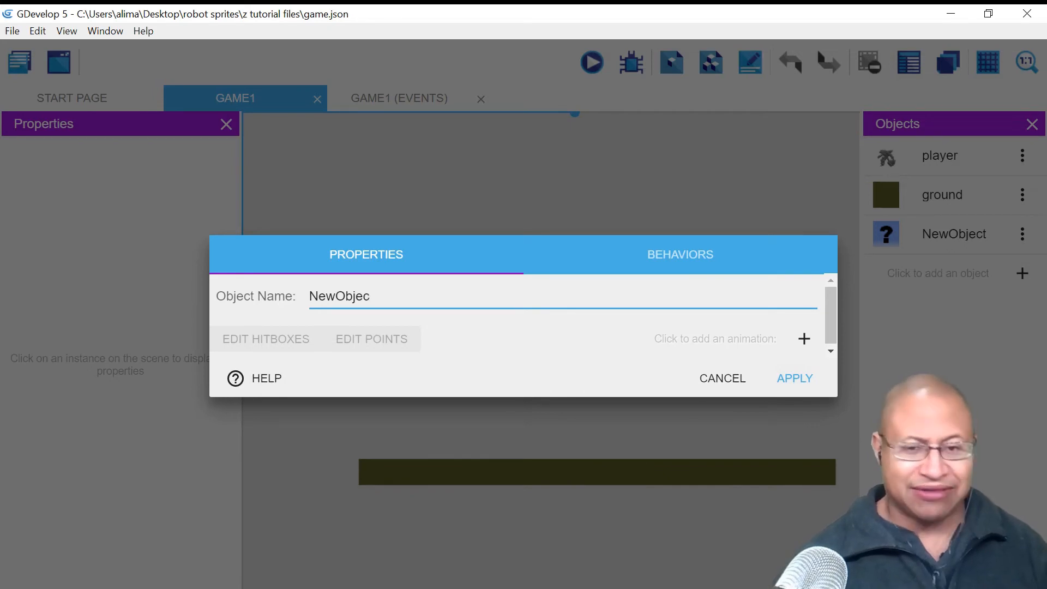
pyautogui.press('BackSpace')
pyautogui.press('BackSpace')
pyautogui.press('BackSpace')
pyautogui.press('BackSpace')
pyautogui.press('BackSpace')
pyautogui.press('BackSpace')
pyautogui.press('BackSpace')
pyautogui.press('BackSpace')
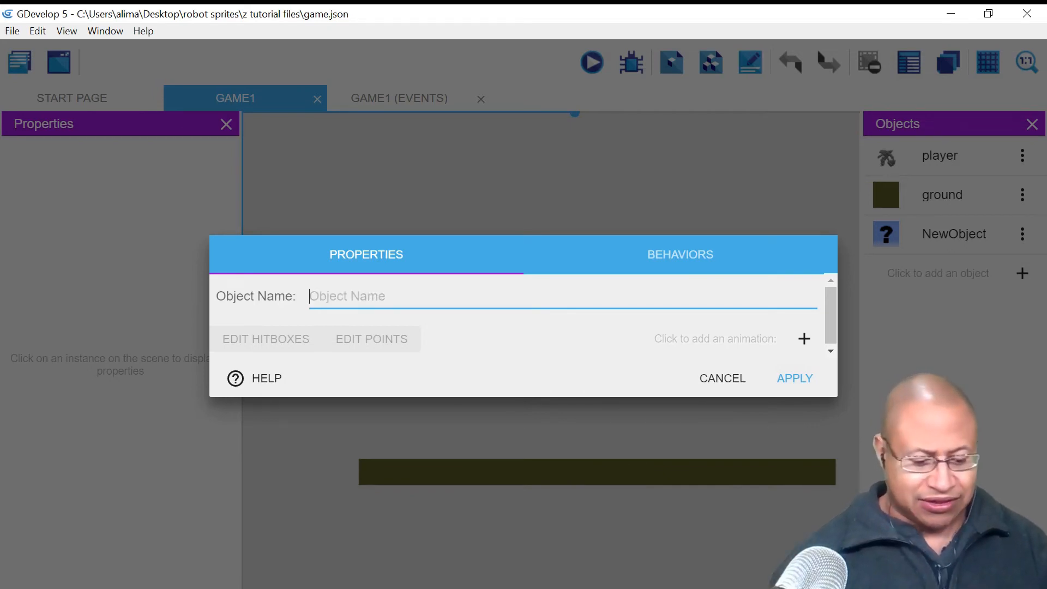
pyautogui.write('bullet')
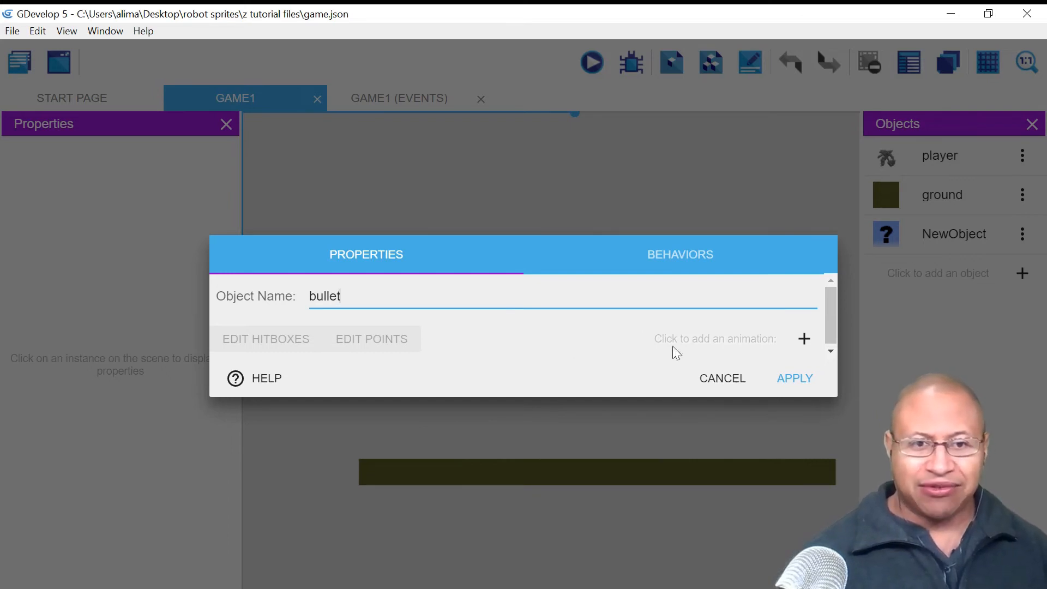
# Step: Add an animation to the bullet object and draw a large black ellipse outline for its first frame in Piskel
pyautogui.click(805, 339)
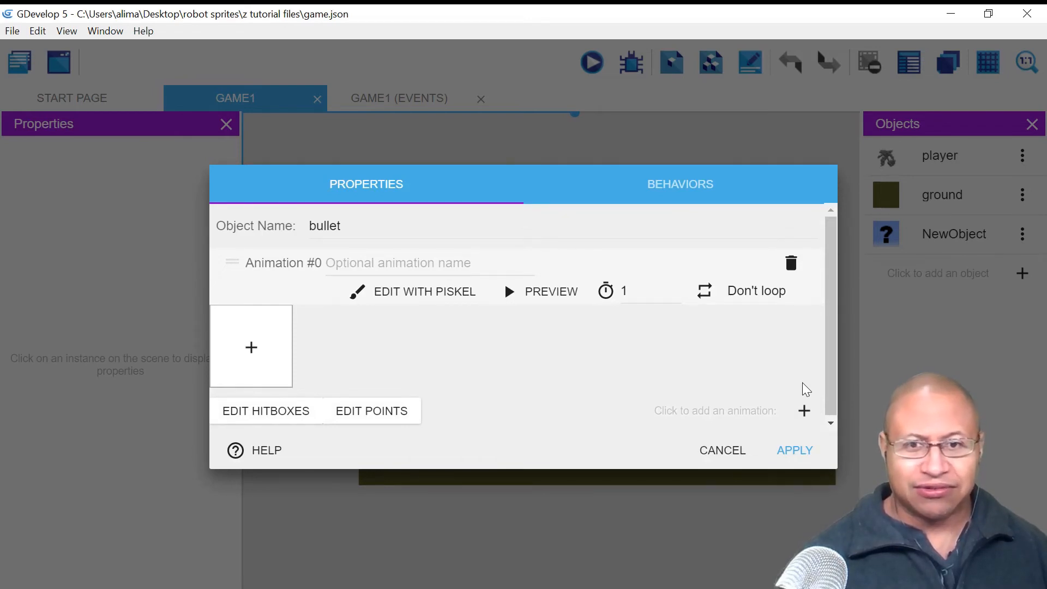
pyautogui.click(407, 293)
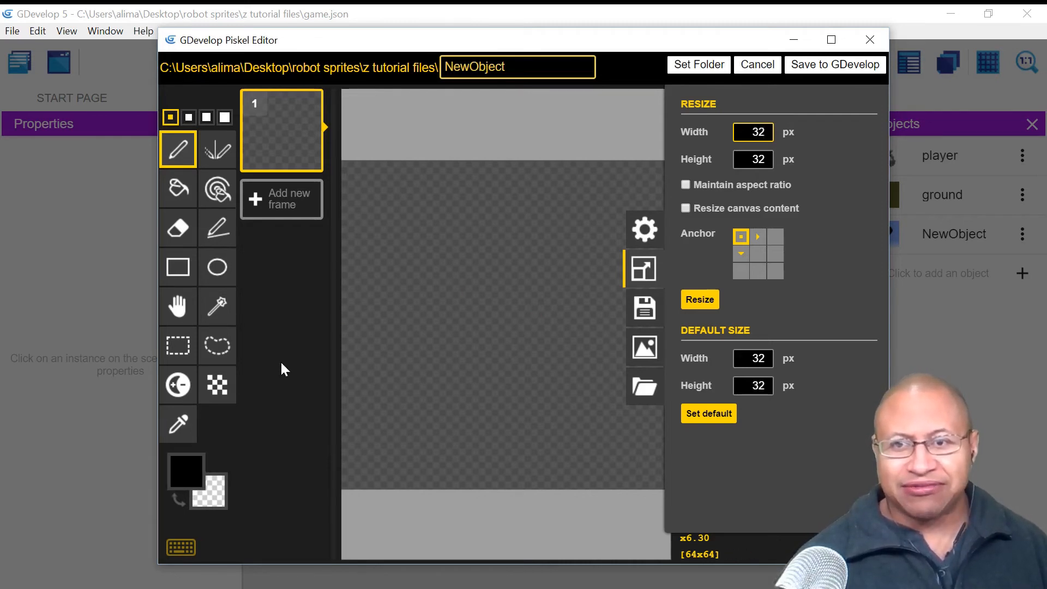
pyautogui.click(216, 273)
pyautogui.moveTo(383, 212); pyautogui.dragTo(640, 440)
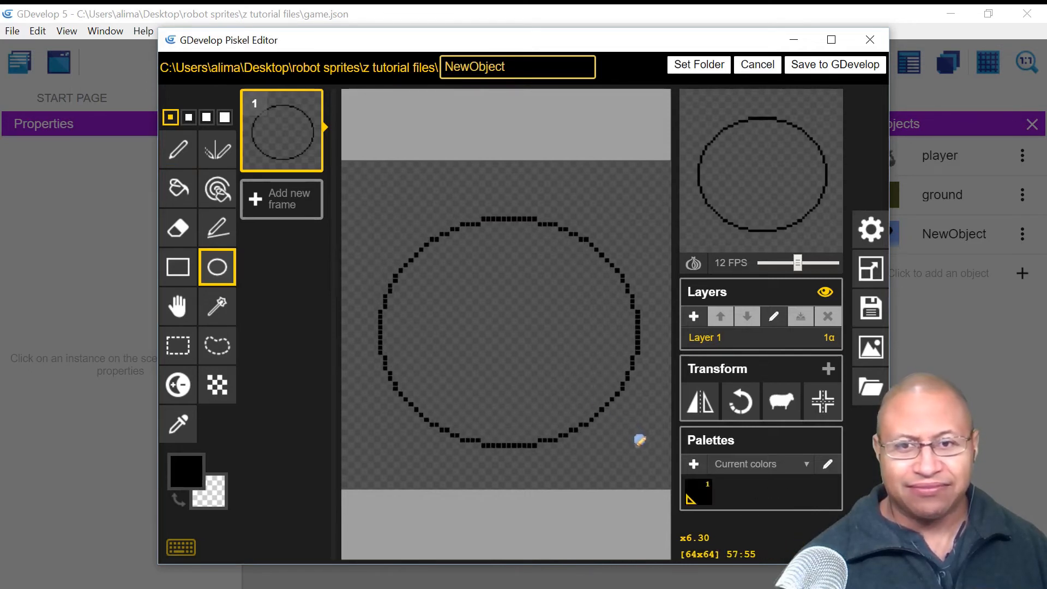
# Step: Choose the blue color #16789a and fill the inside of the ellipse with it
pyautogui.click(185, 471)
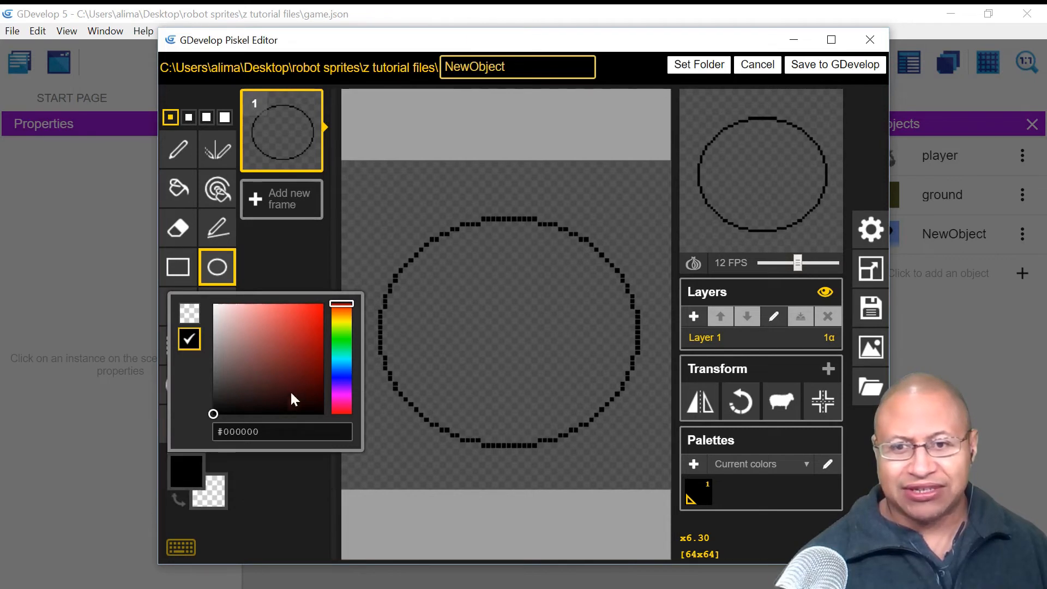
pyautogui.click(334, 364)
pyautogui.moveTo(308, 332); pyautogui.dragTo(308, 347)
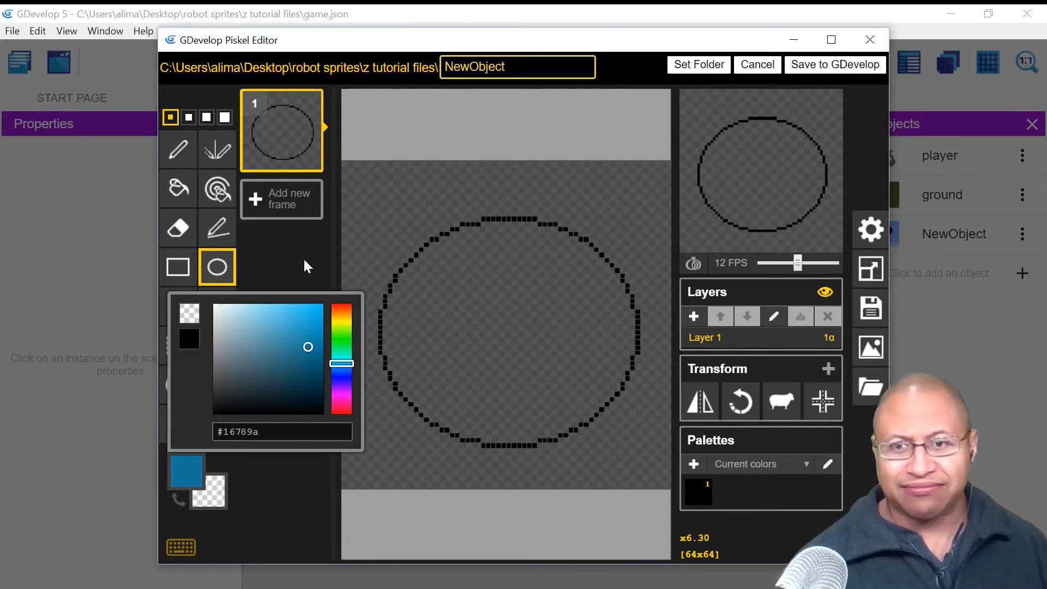
pyautogui.click(267, 478)
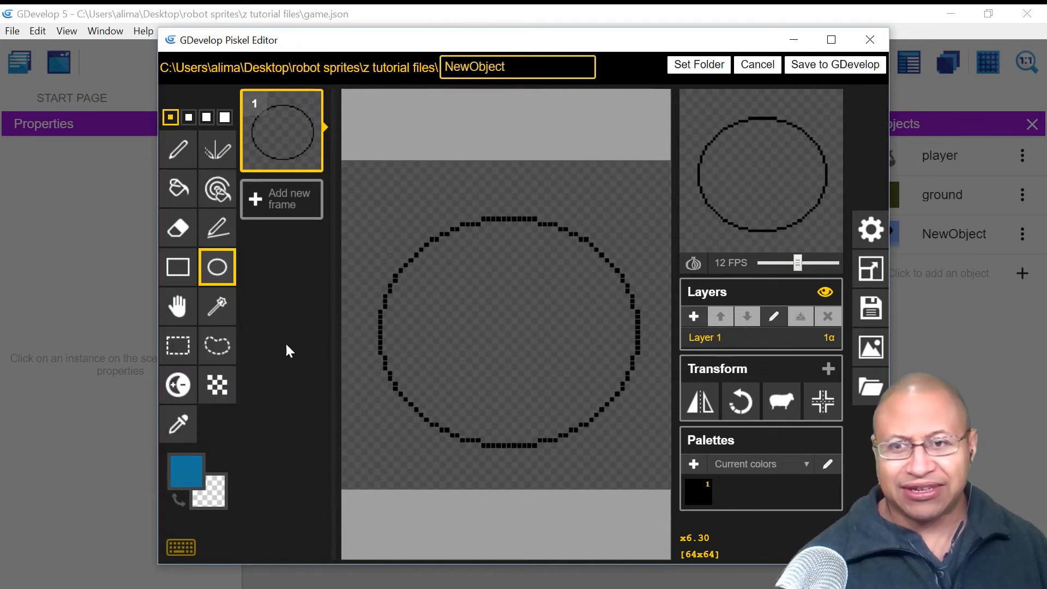
pyautogui.click(178, 189)
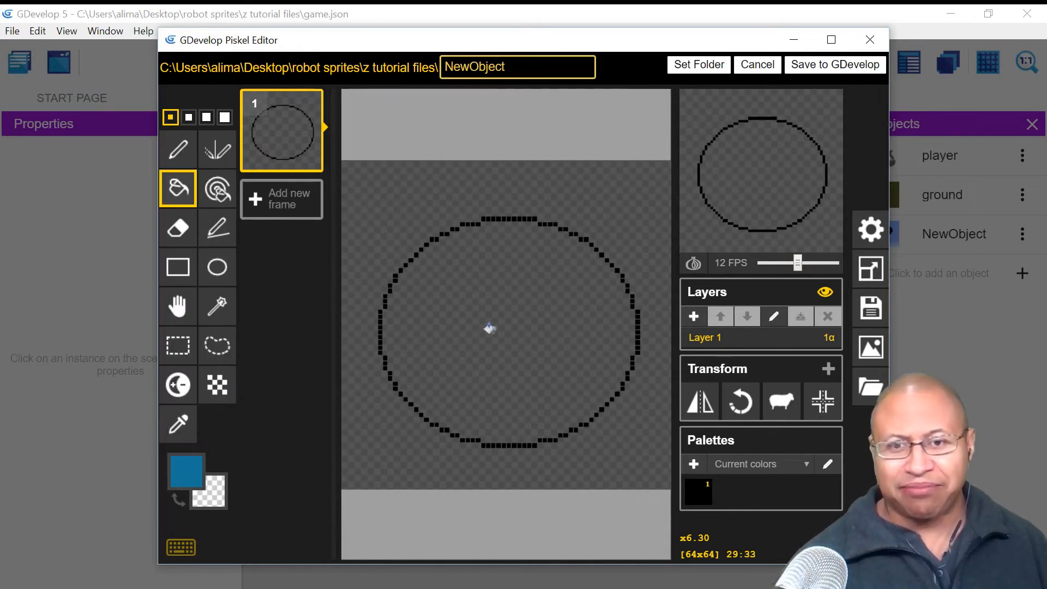
pyautogui.click(490, 328)
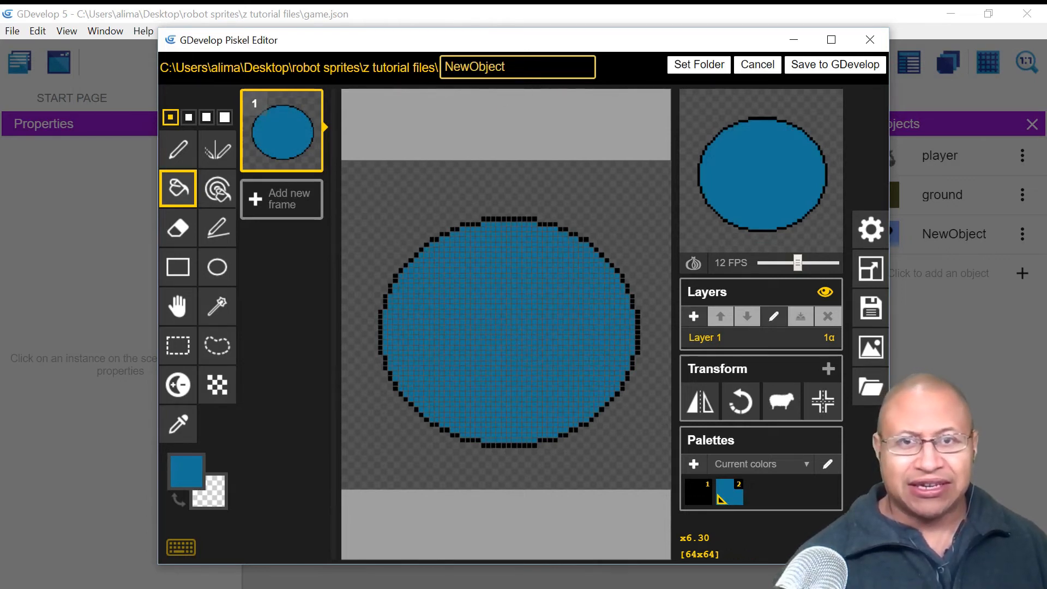
# Step: Name the drawing "bullet", save it to GDevelop, and apply the bullet object's properties
pyautogui.click(512, 70)
pyautogui.press('BackSpace')
pyautogui.press('BackSpace')
pyautogui.press('BackSpace')
pyautogui.press('BackSpace')
pyautogui.press('BackSpace')
pyautogui.press('BackSpace')
pyautogui.press('BackSpace')
pyautogui.press('BackSpace')
pyautogui.press('BackSpace')
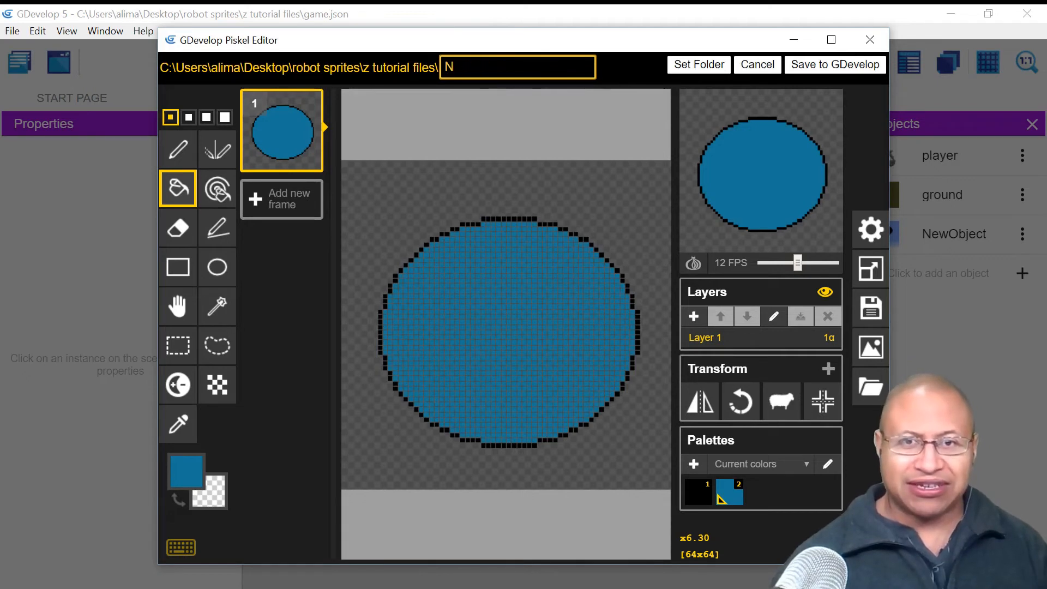
pyautogui.write('bullet')
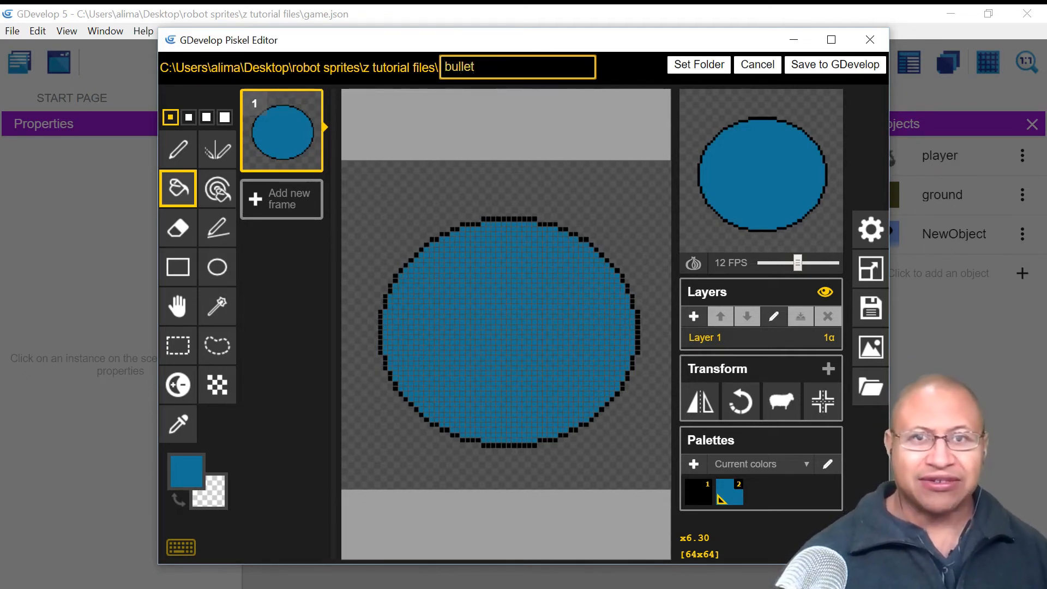
pyautogui.click(802, 66)
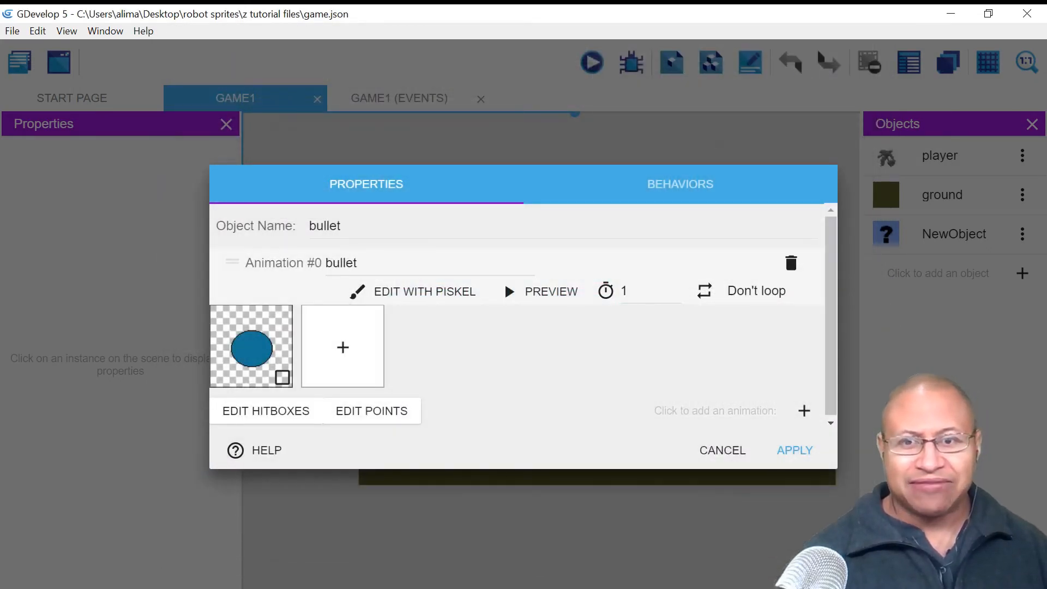
pyautogui.click(789, 450)
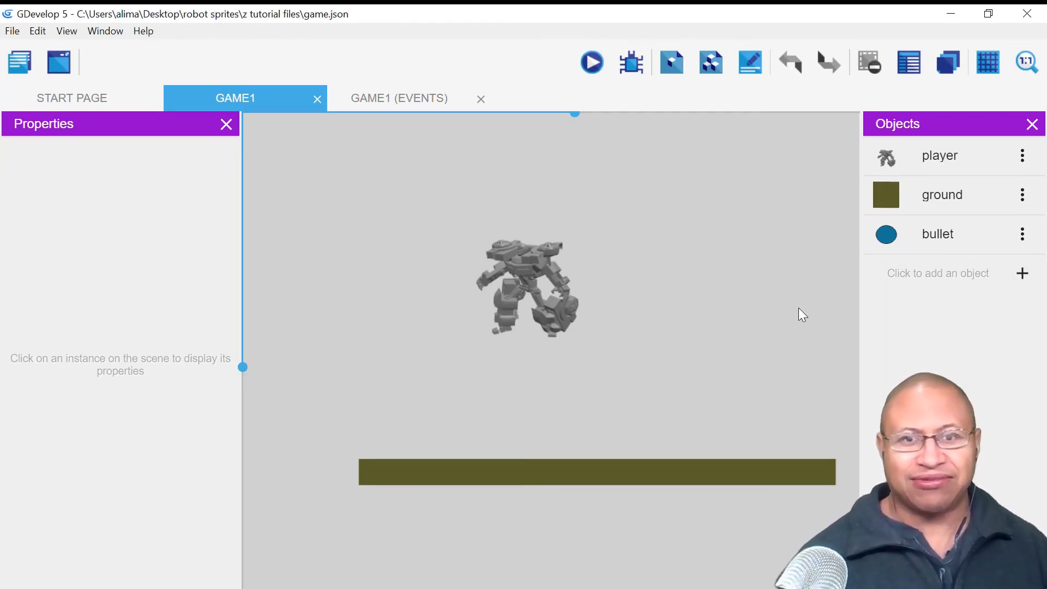
# Step: Add a new event below the "player is jumping" event in the GAME1 events, with a condition testing whether the n key is pressed
pyautogui.click(421, 98)
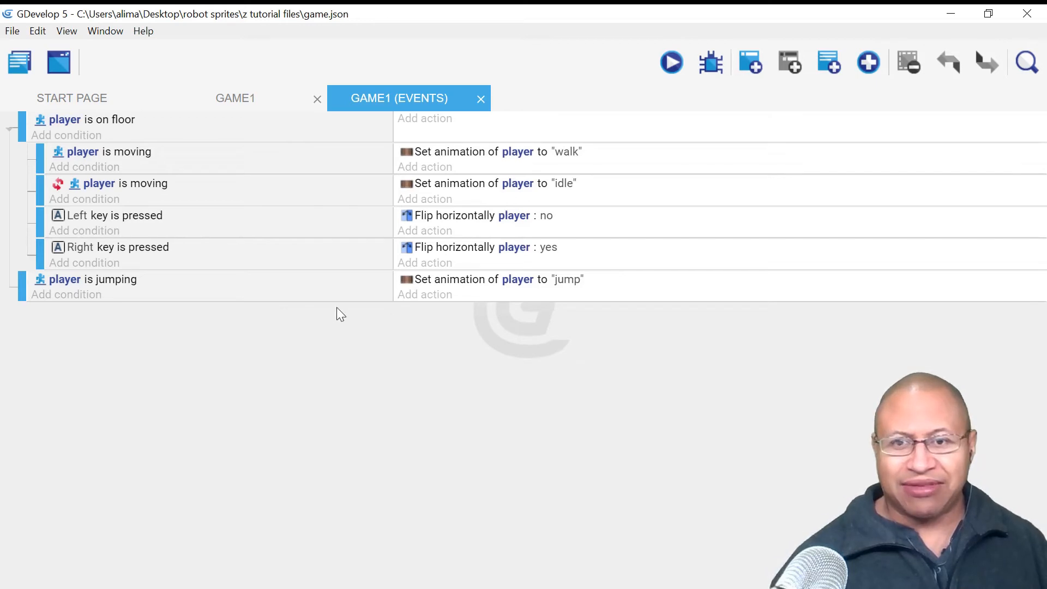
pyautogui.click(323, 295)
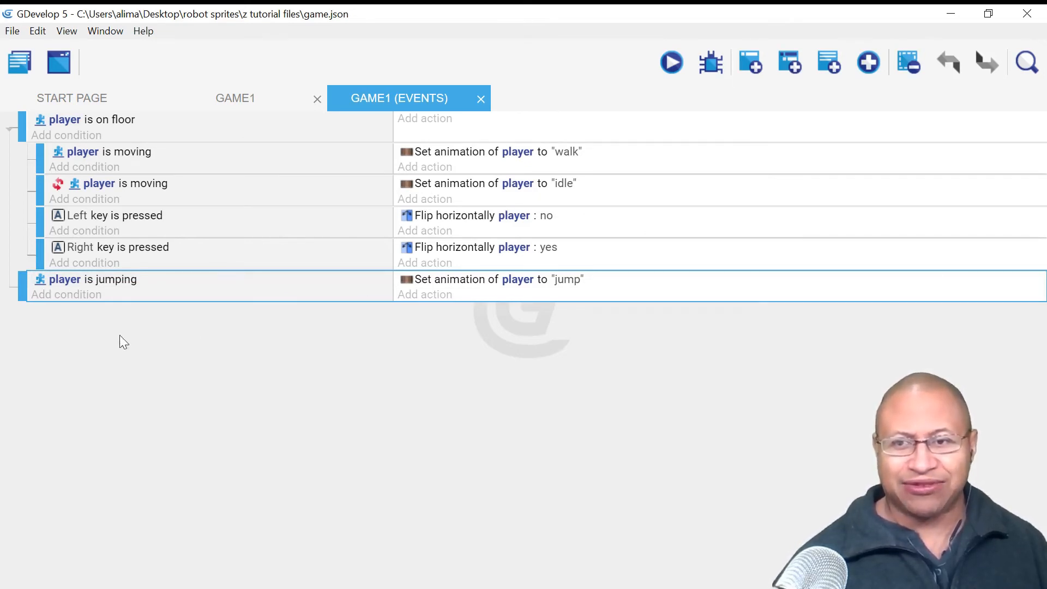
pyautogui.click(751, 63)
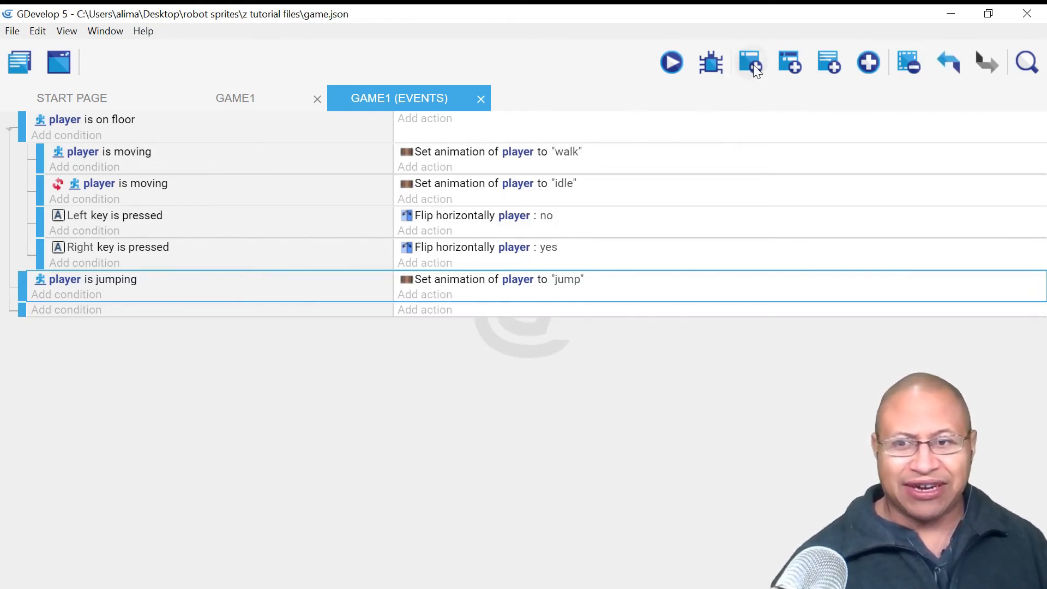
pyautogui.click(80, 311)
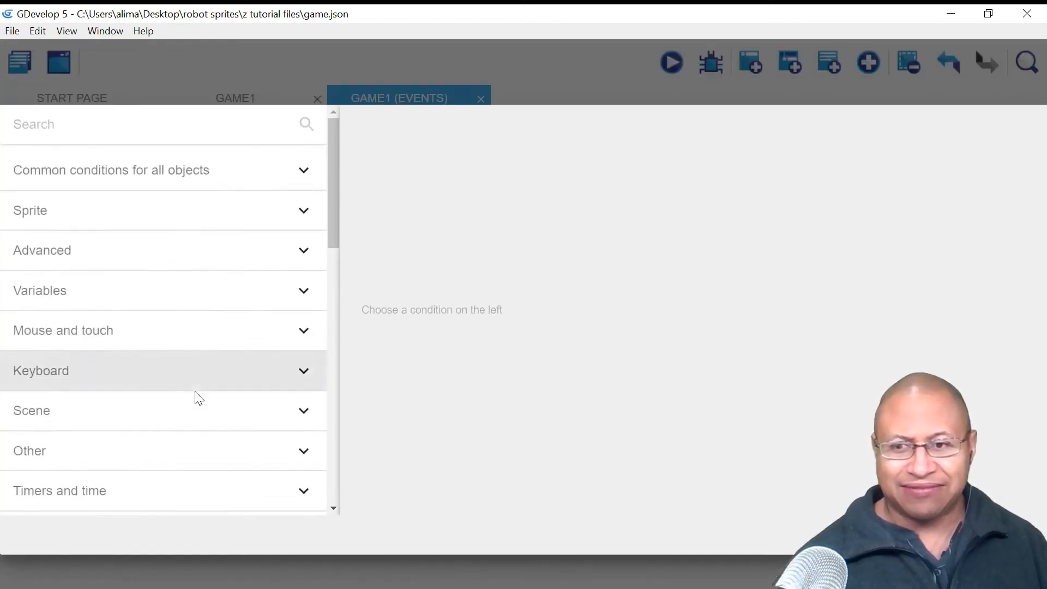
pyautogui.click(187, 378)
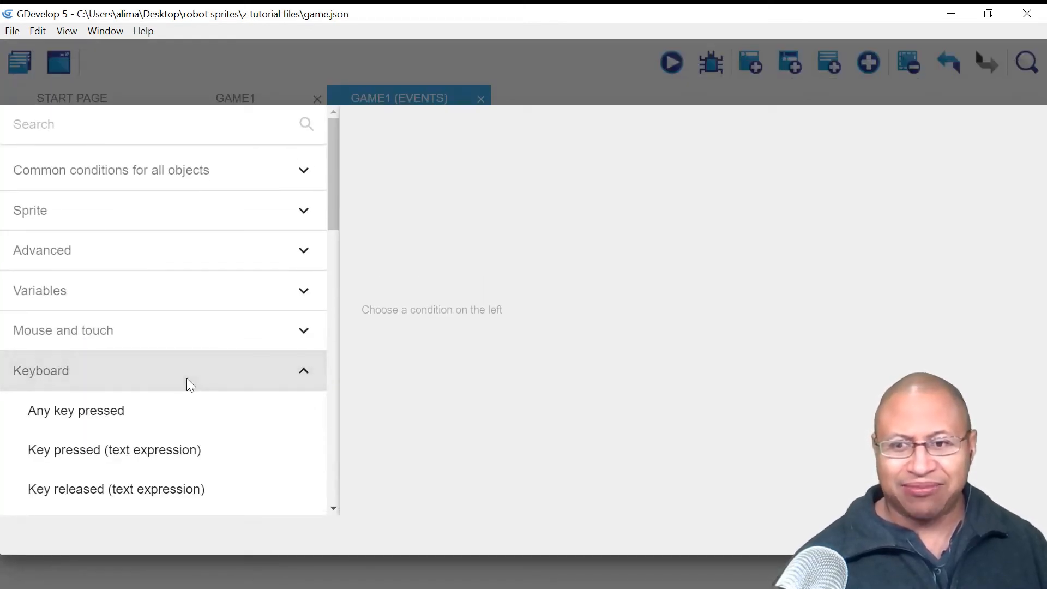
pyautogui.scroll(-2, 242, 439)
pyautogui.click(246, 444)
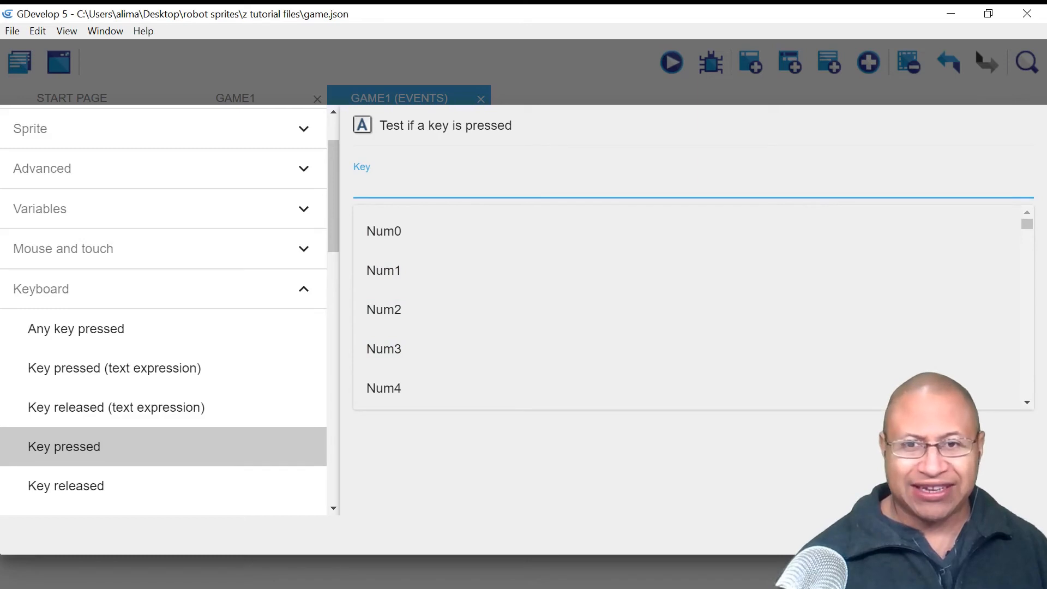
pyautogui.write('n')
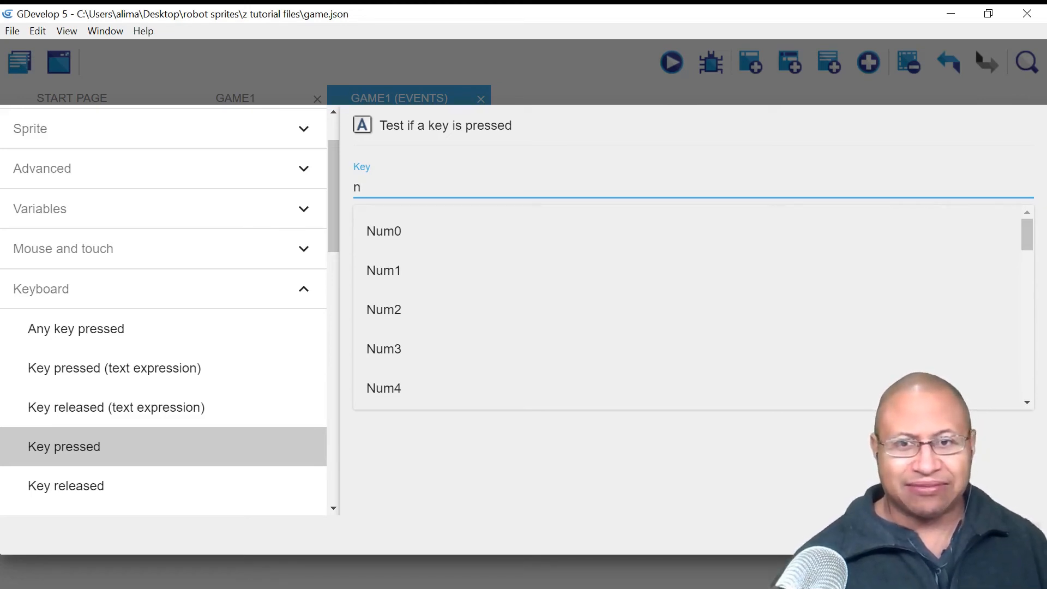
pyautogui.press('Return')
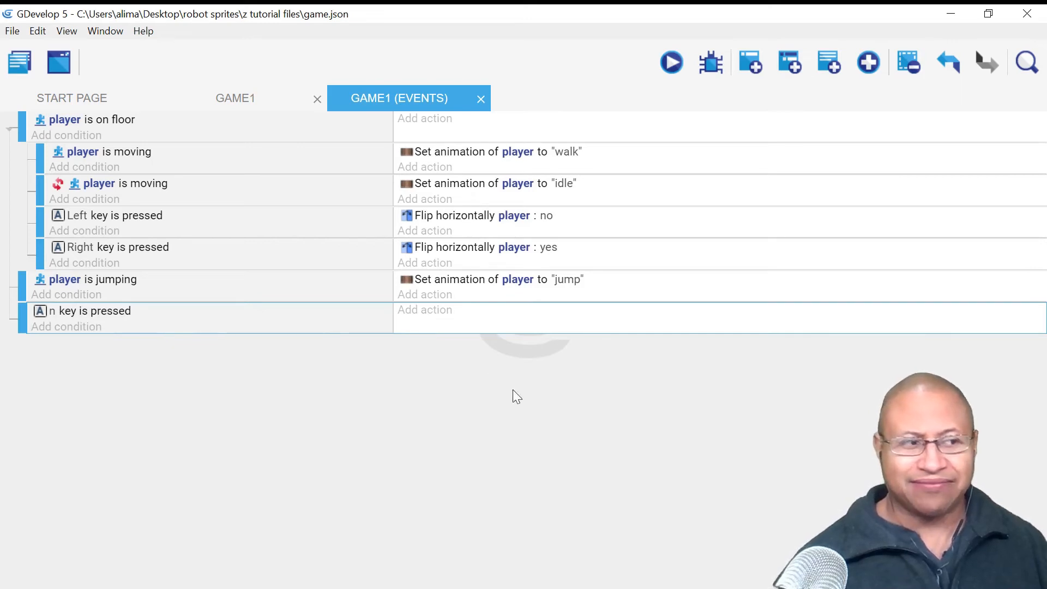
# Step: Add an action to the n key event that creates the bullet object, leaving its X and Y positions empty
pyautogui.click(419, 311)
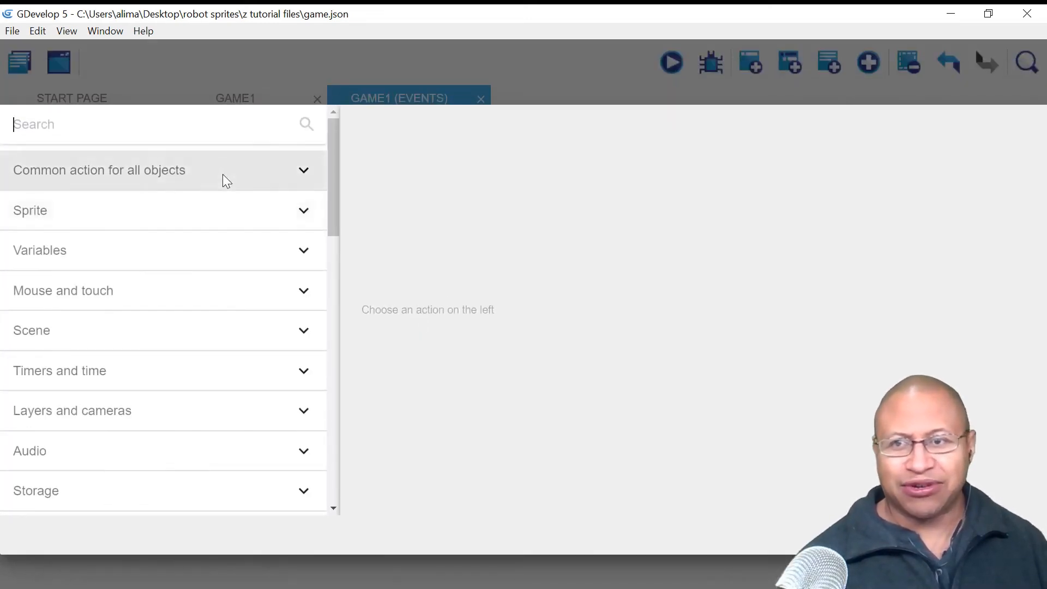
pyautogui.click(239, 177)
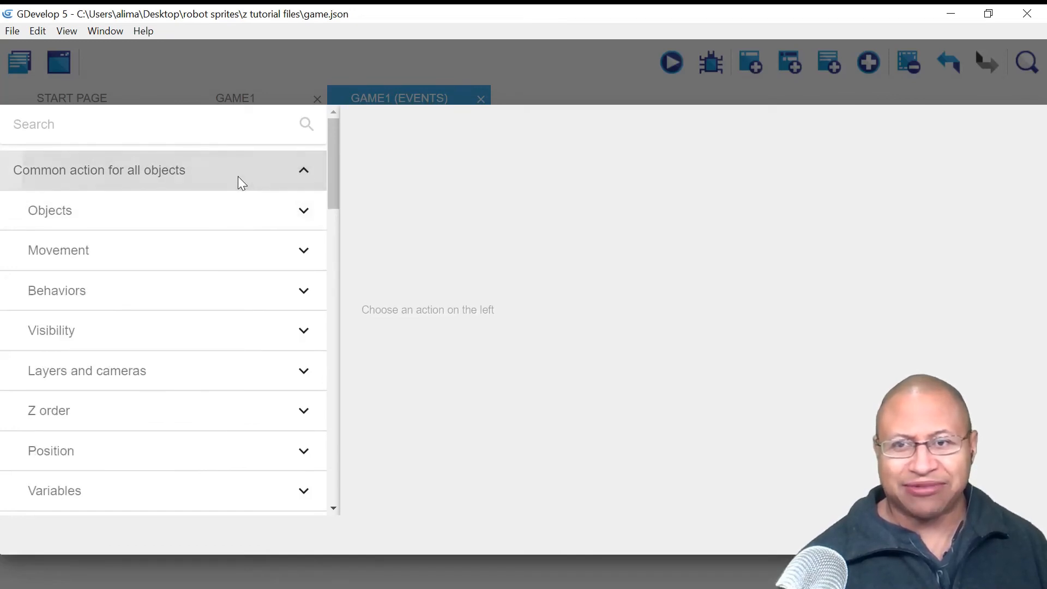
pyautogui.click(243, 212)
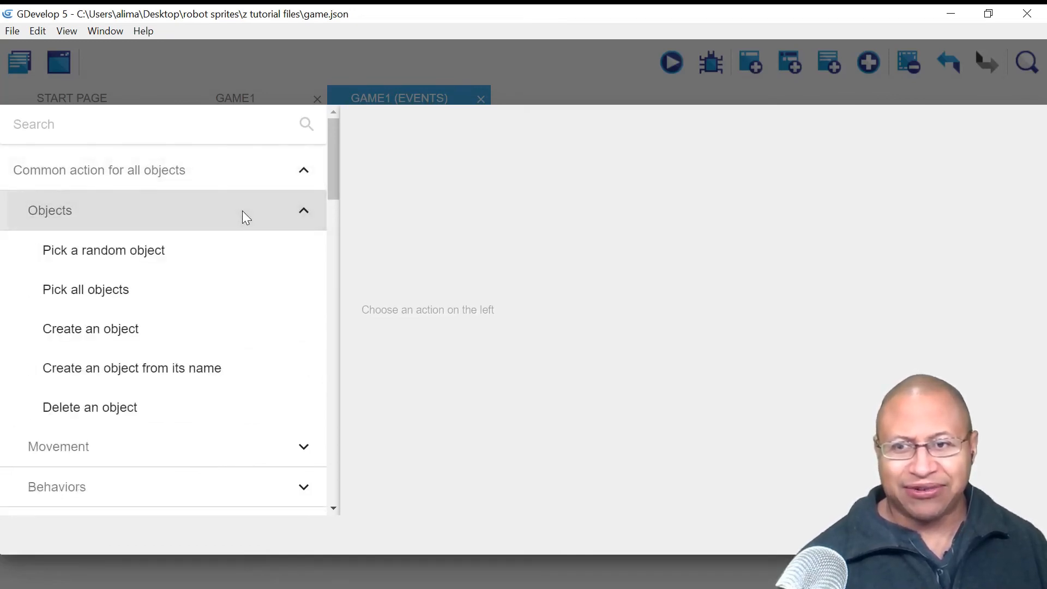
pyautogui.click(241, 327)
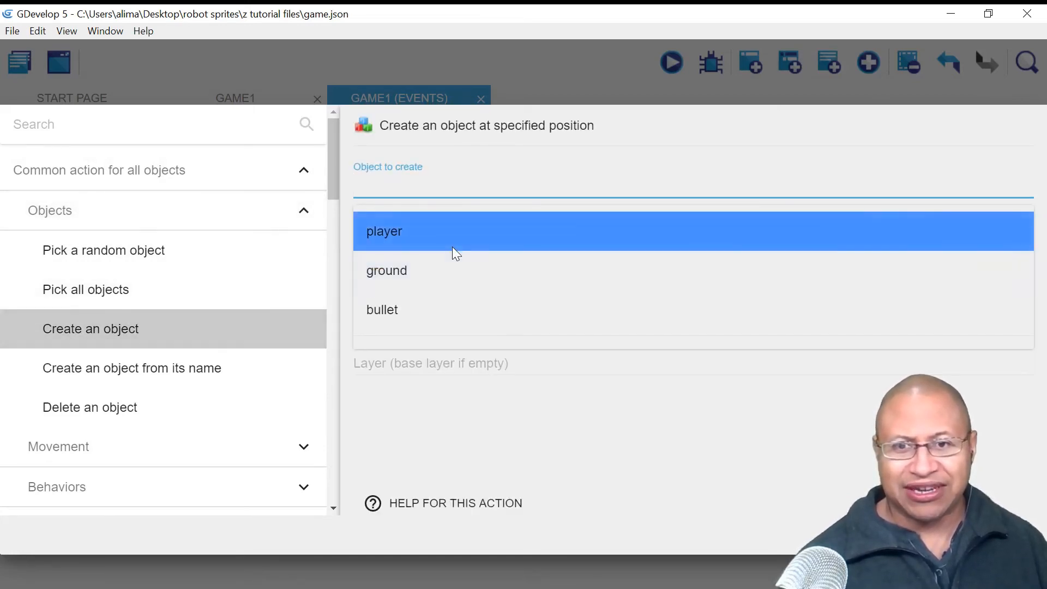
pyautogui.click(465, 312)
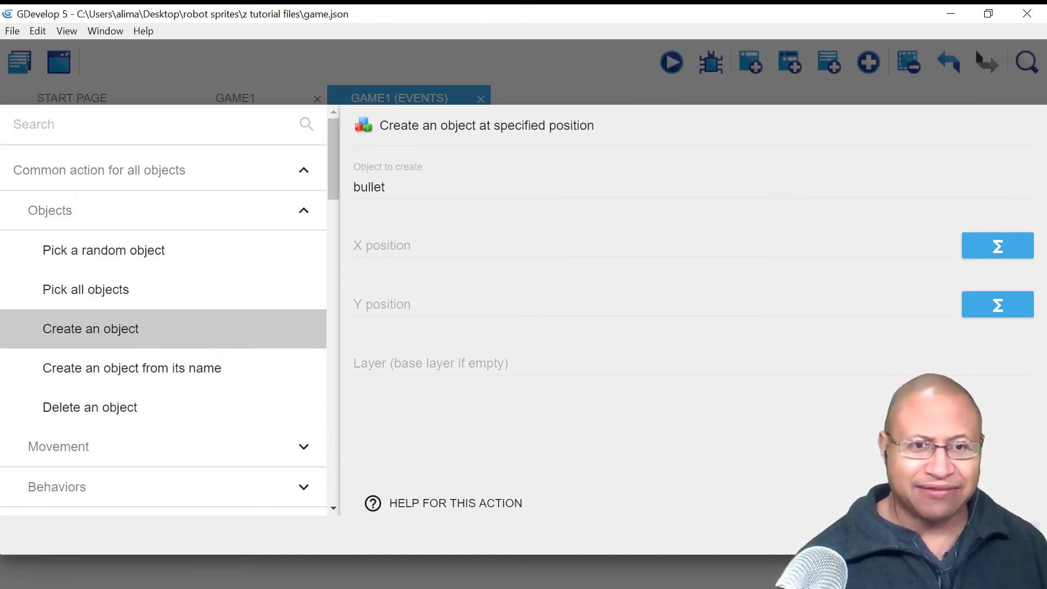
pyautogui.click(1005, 535)
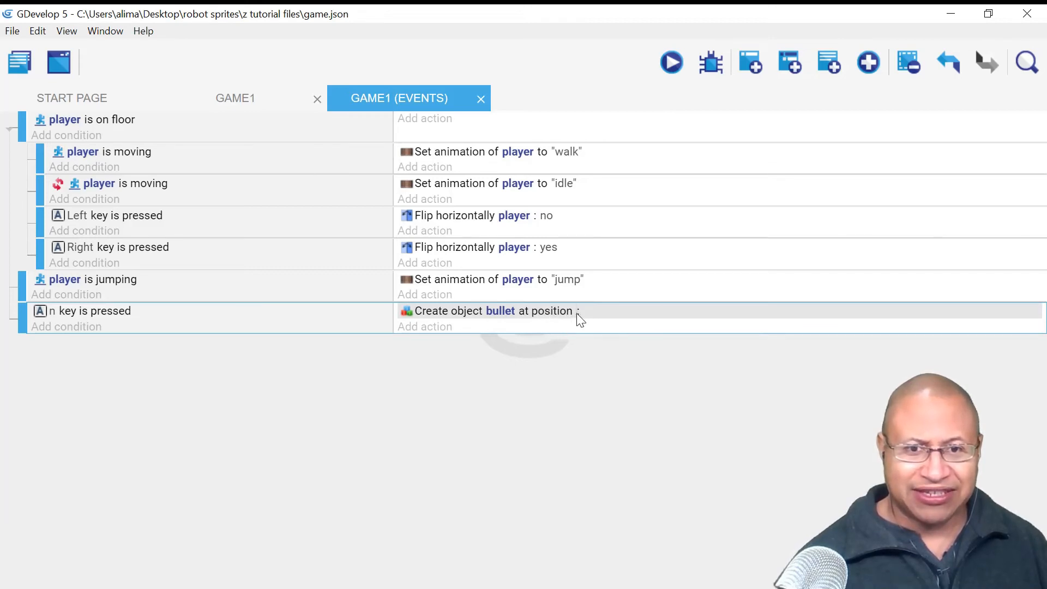
# Step: Add a point named firePoint to the player object, shared across all its animations and sprites
pyautogui.click(269, 97)
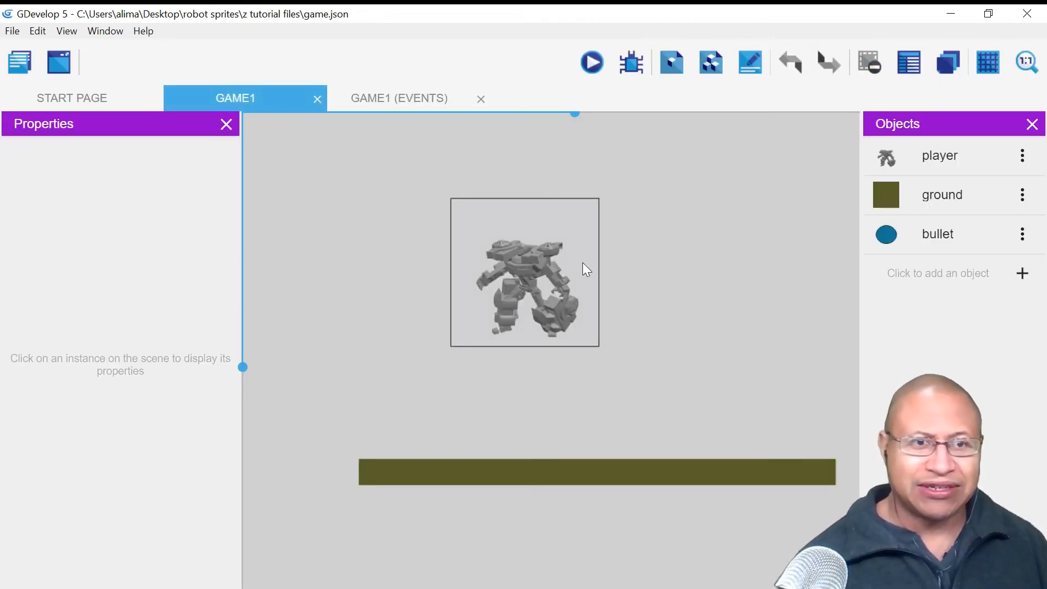
pyautogui.doubleClick(974, 160)
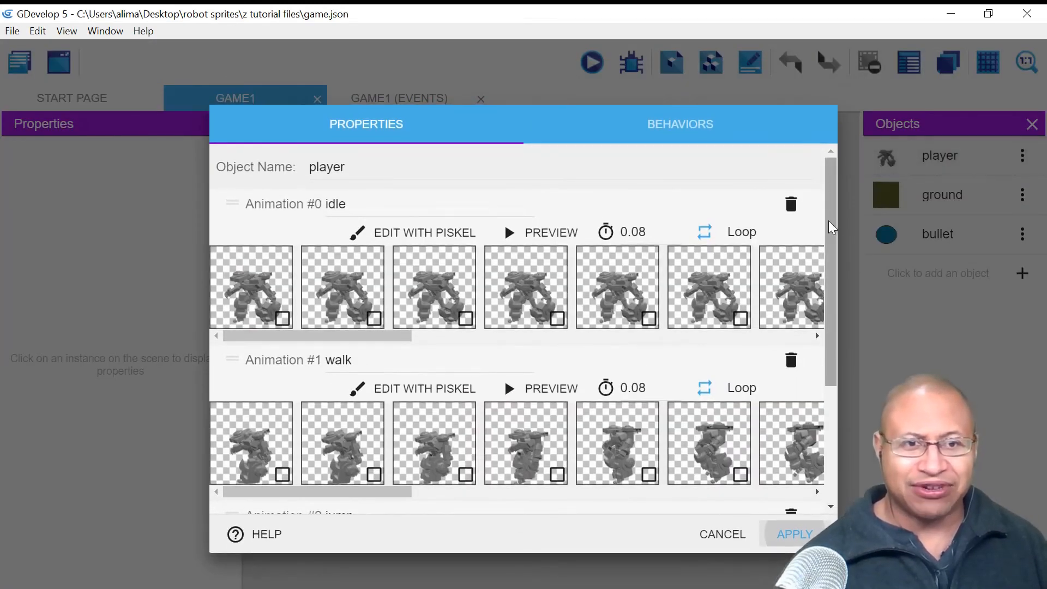
pyautogui.scroll(-3, 831, 226)
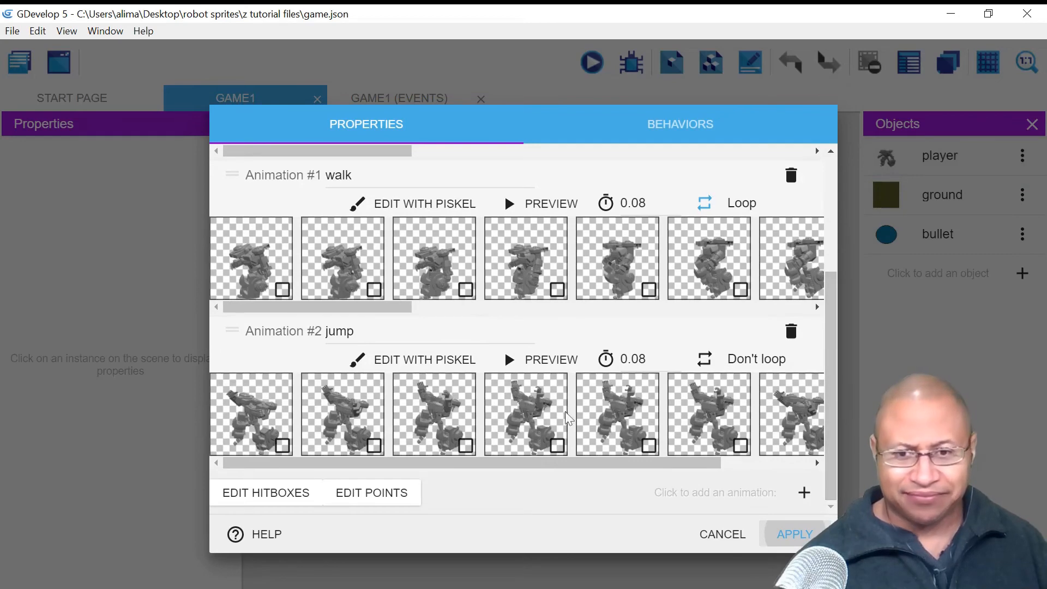
pyautogui.click(376, 494)
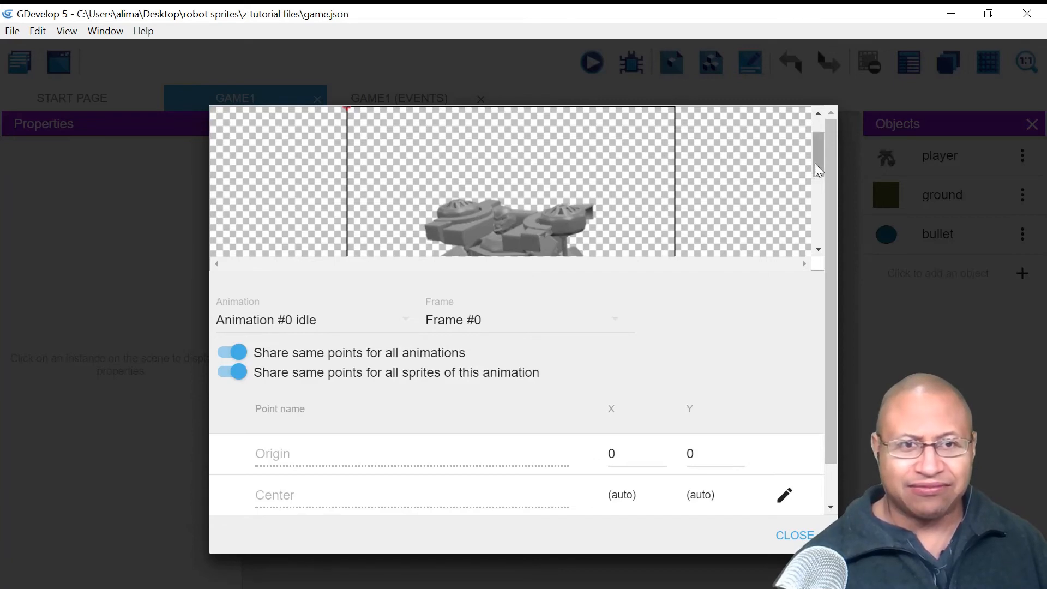
pyautogui.scroll(1, 813, 161)
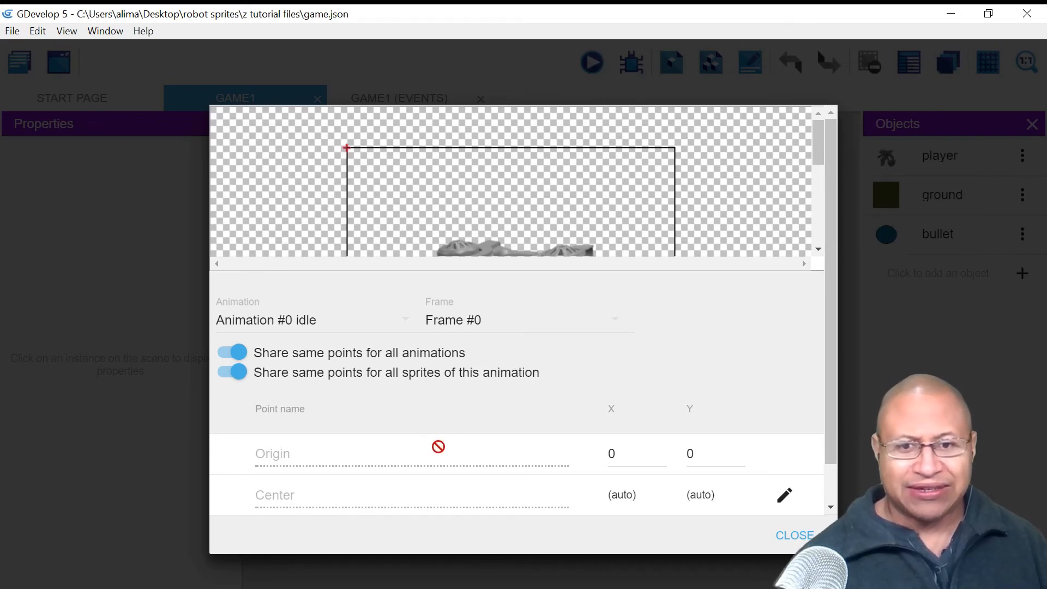
pyautogui.moveTo(819, 152); pyautogui.dragTo(820, 179)
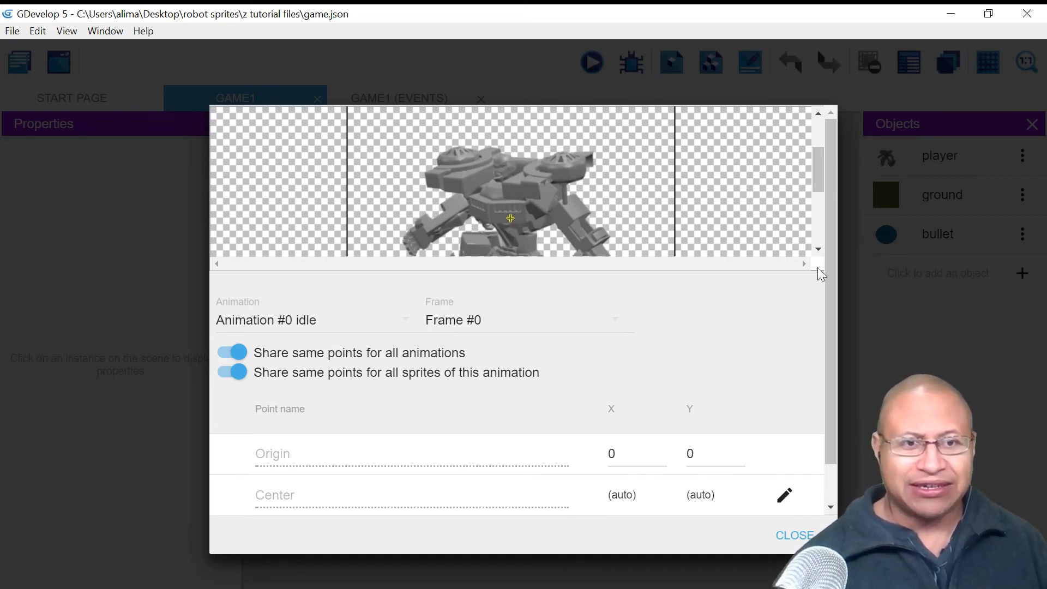
pyautogui.moveTo(831, 258); pyautogui.dragTo(823, 302)
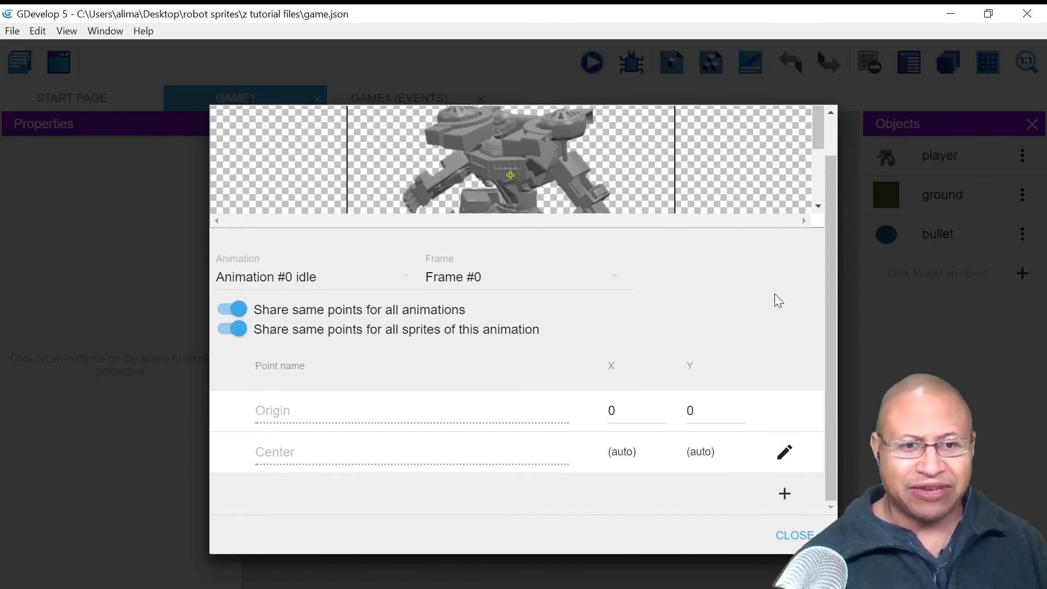
pyautogui.click(785, 494)
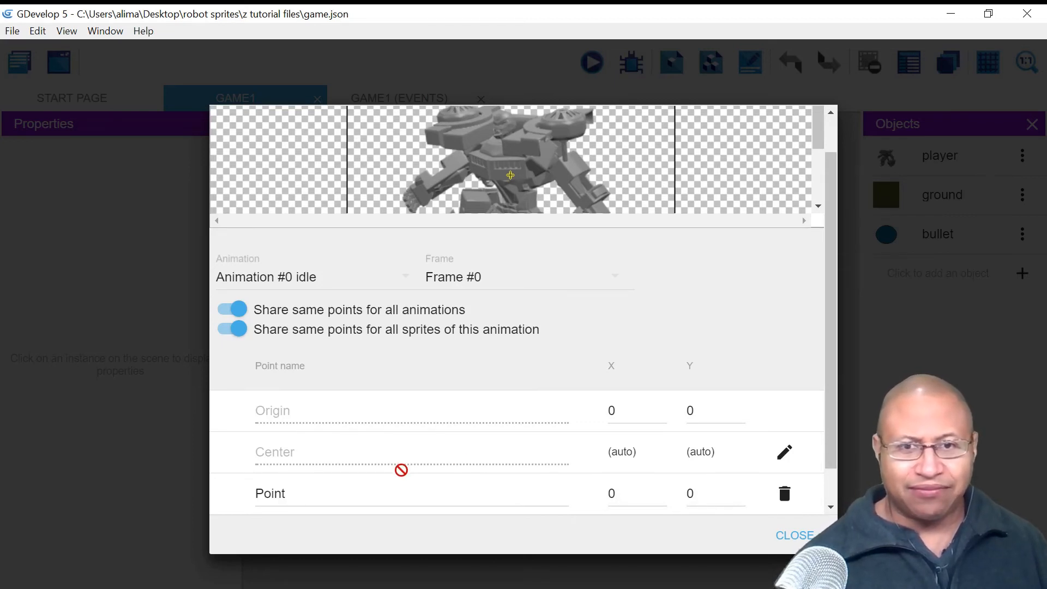
pyautogui.click(256, 493)
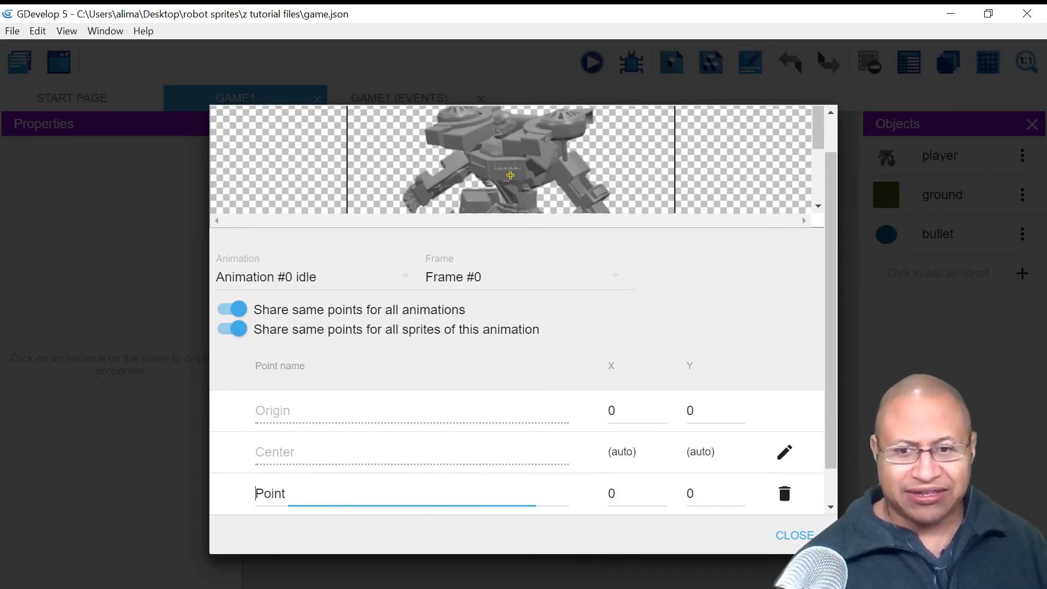
pyautogui.write('fire')
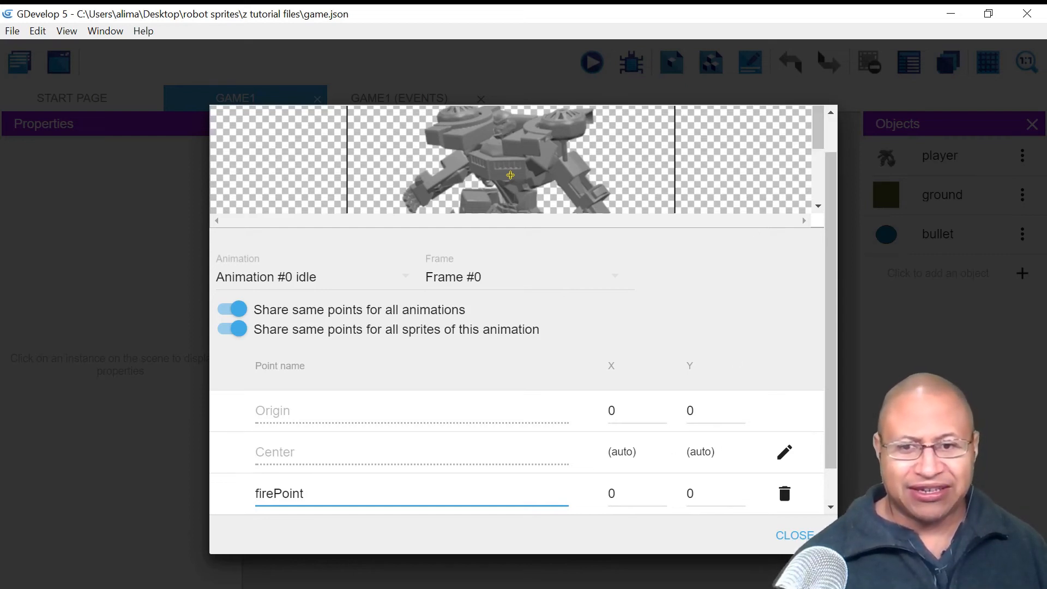
pyautogui.press('Return')
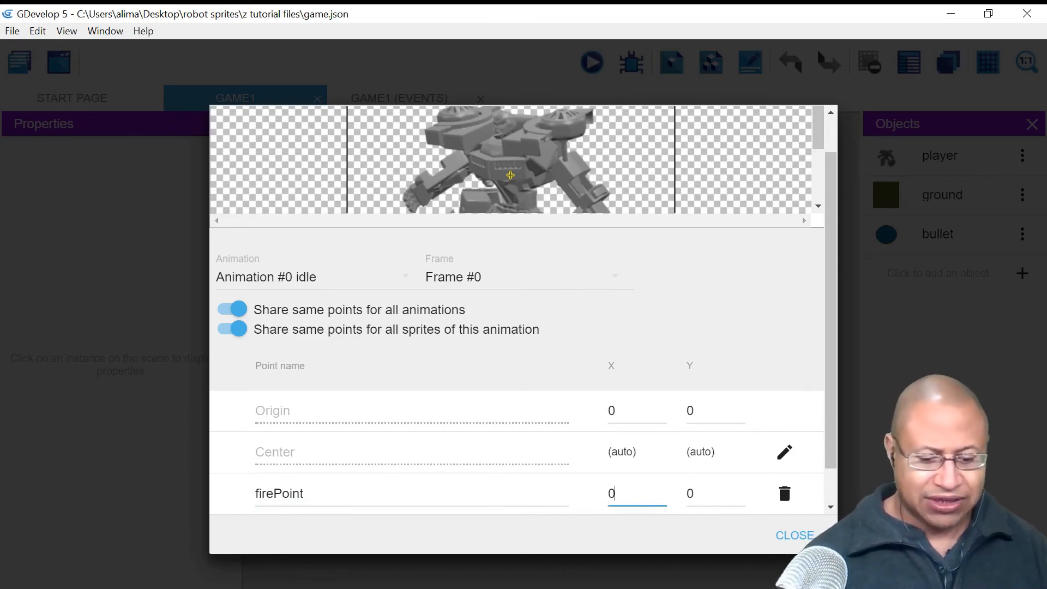
# Step: Set the firePoint coordinates to X 115 and Y 35
pyautogui.write('115')
pyautogui.press('Tab')
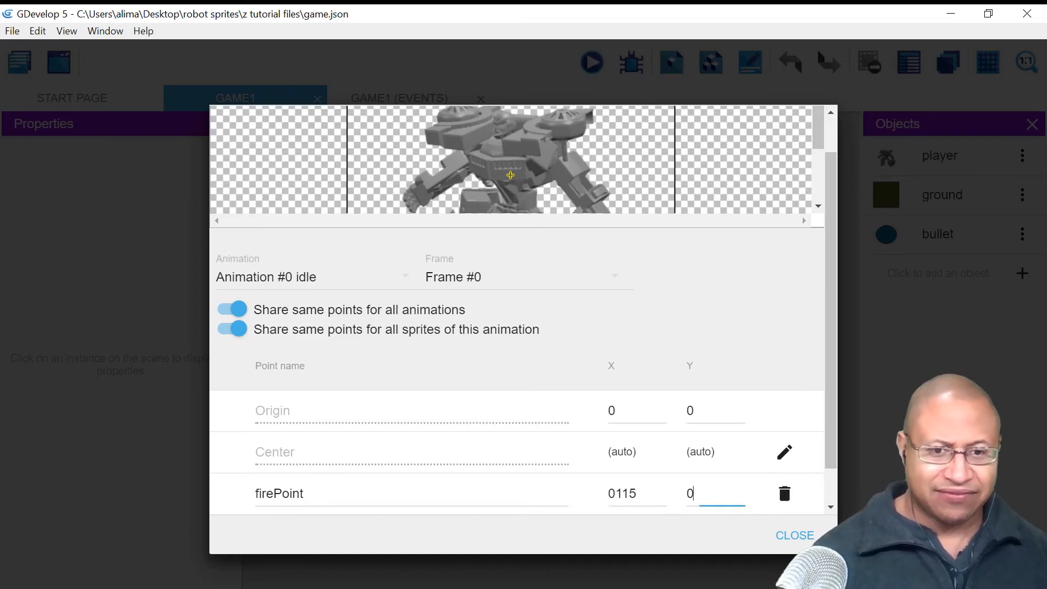
pyautogui.write('35')
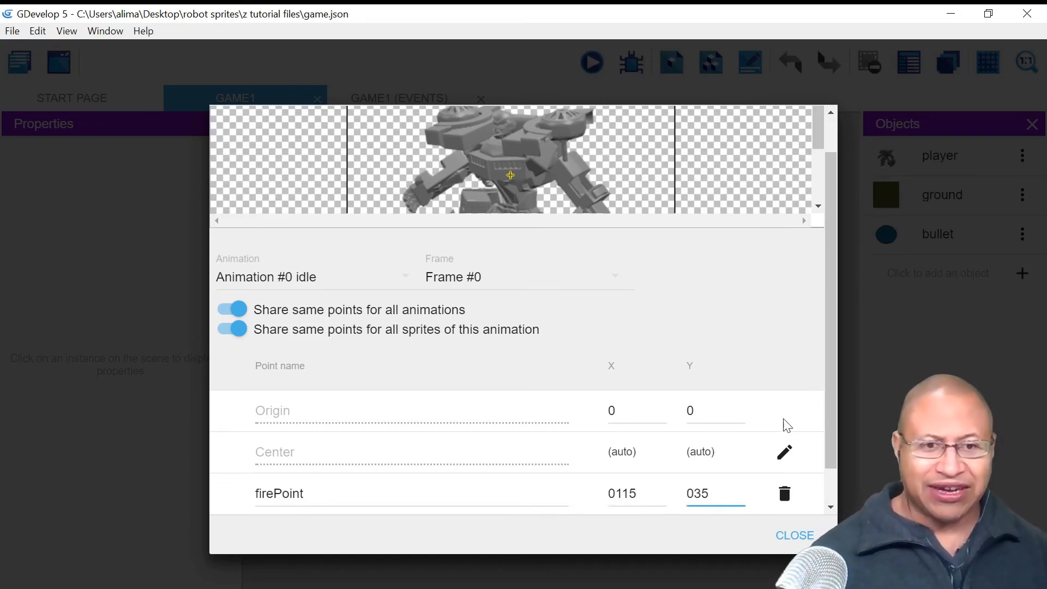
# Step: Move firePoint beside the robot's shoulder, at about X 96, Y 177, and apply the player object's properties
pyautogui.moveTo(831, 428); pyautogui.dragTo(819, 358)
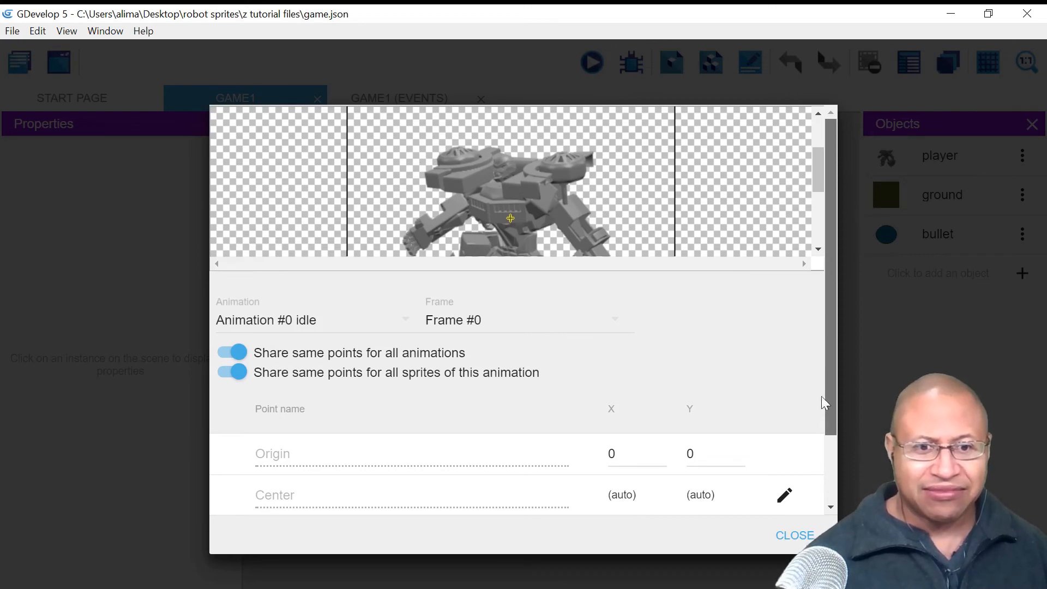
pyautogui.scroll(-1, 824, 394)
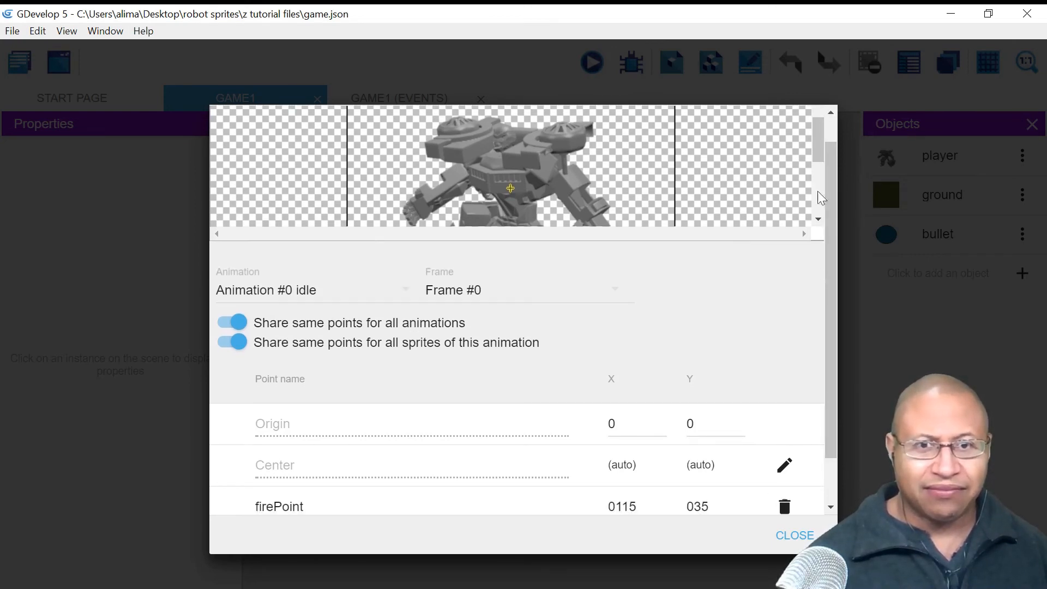
pyautogui.moveTo(817, 155); pyautogui.dragTo(819, 136)
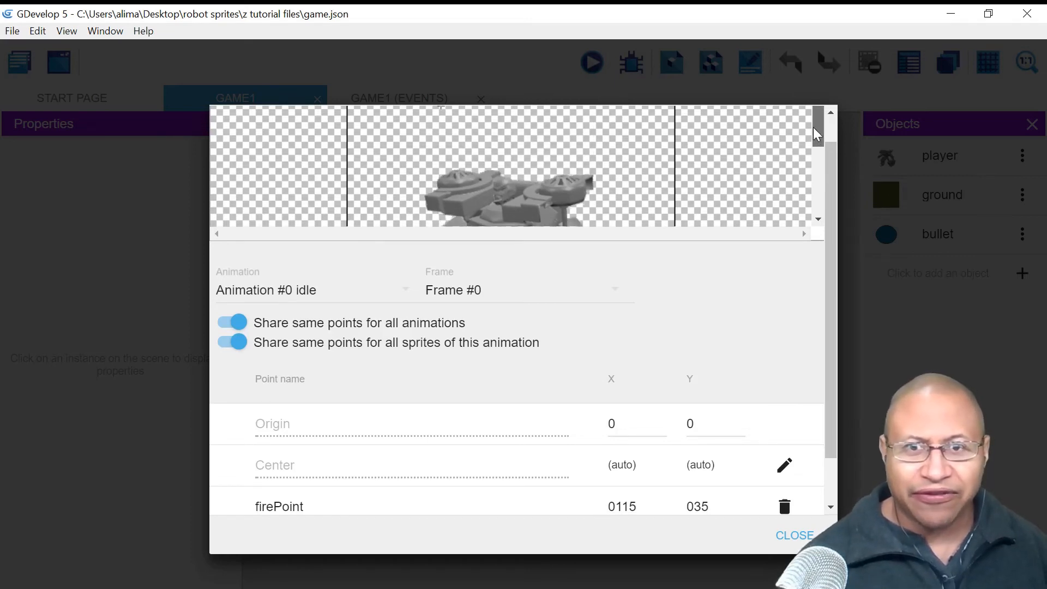
pyautogui.moveTo(440, 123); pyautogui.dragTo(394, 184)
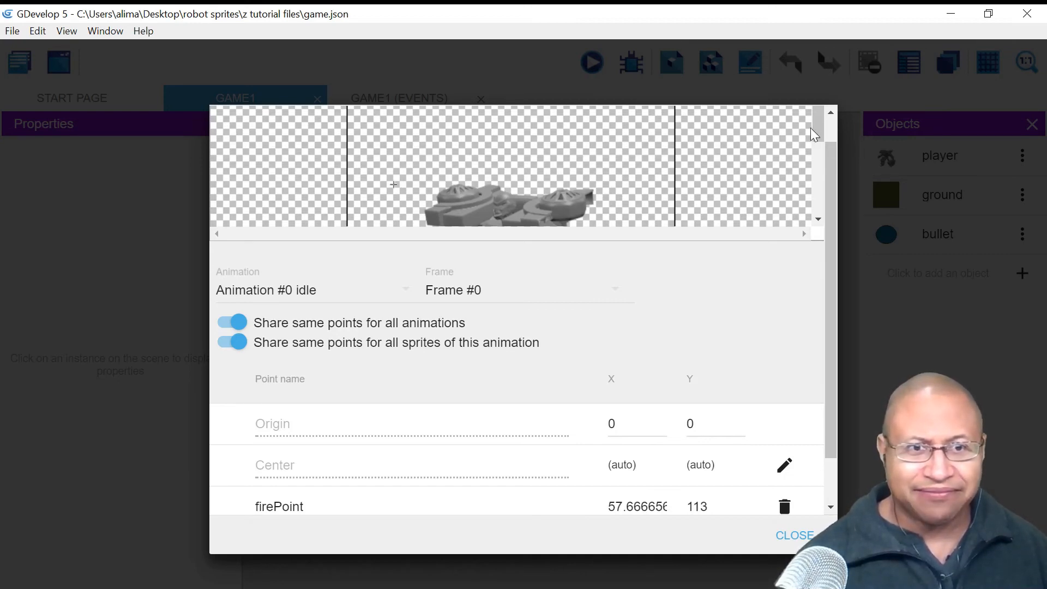
pyautogui.moveTo(819, 131); pyautogui.dragTo(819, 143)
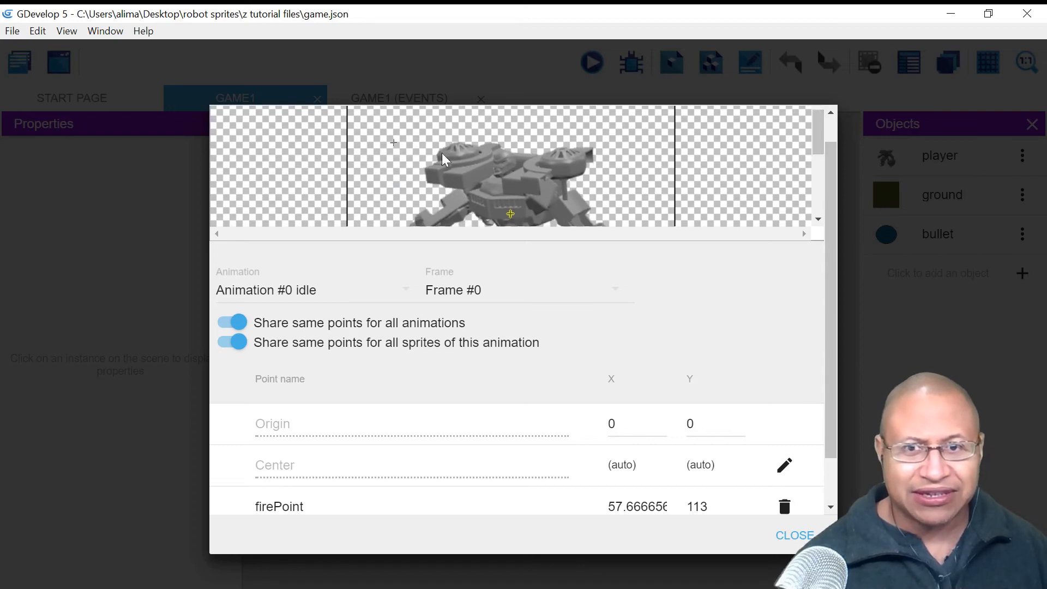
pyautogui.moveTo(397, 141); pyautogui.dragTo(402, 194)
pyautogui.moveTo(813, 150); pyautogui.dragTo(812, 159)
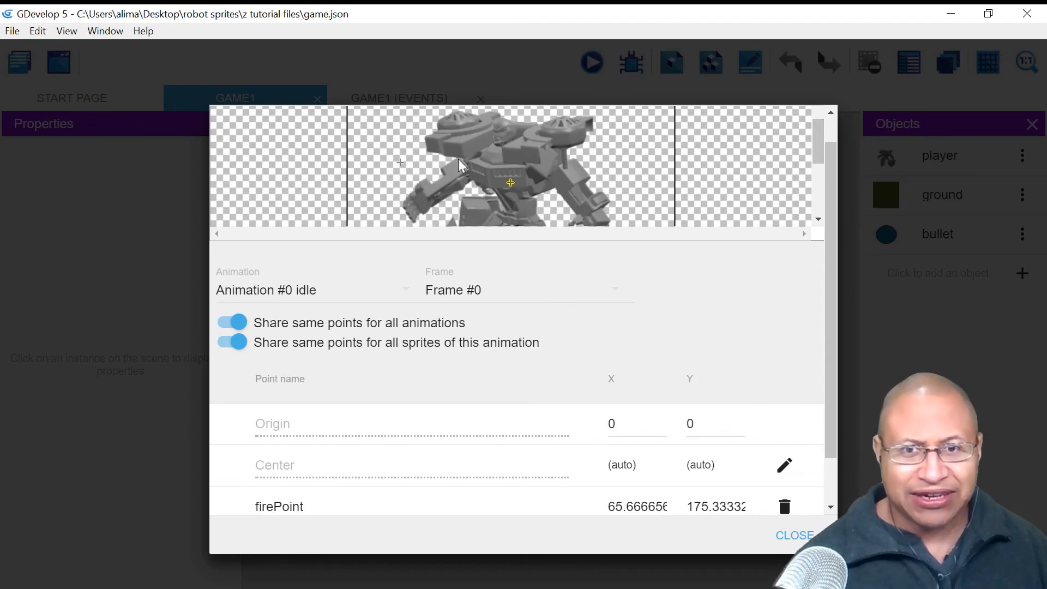
pyautogui.moveTo(402, 163); pyautogui.dragTo(426, 163)
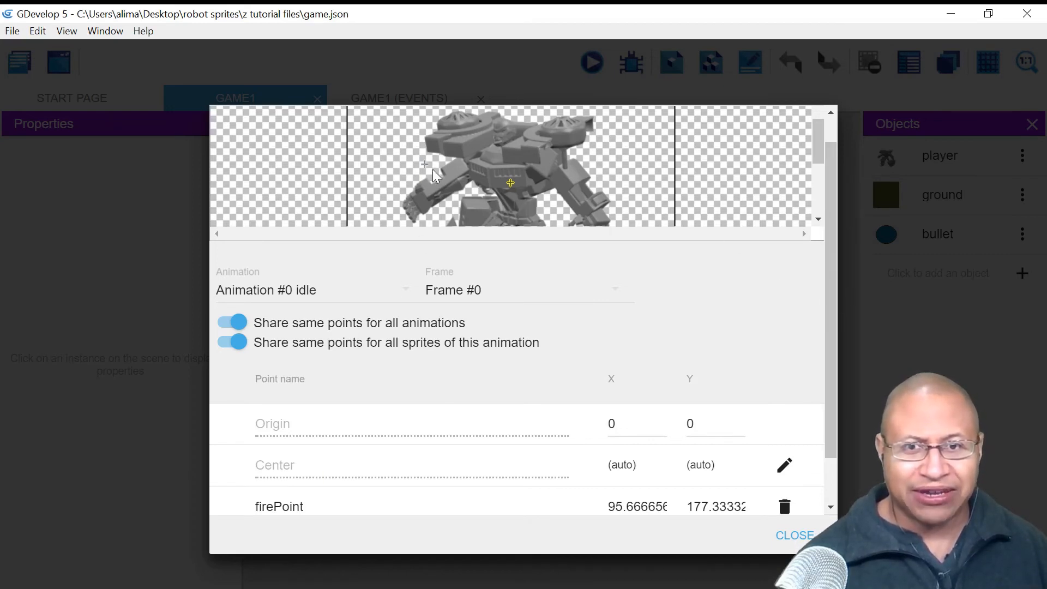
pyautogui.scroll(-1, 831, 388)
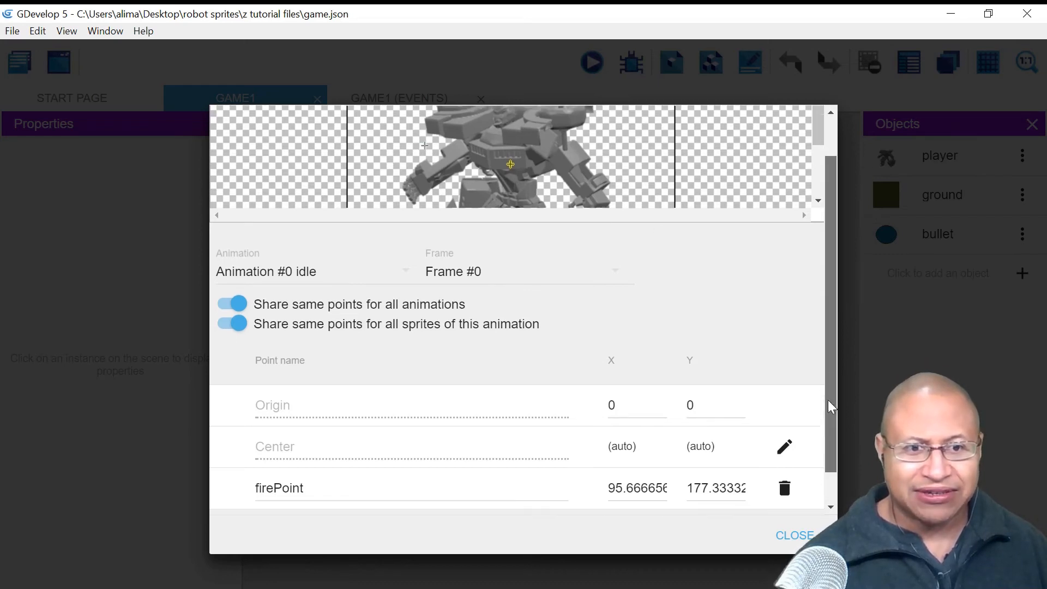
pyautogui.click(791, 536)
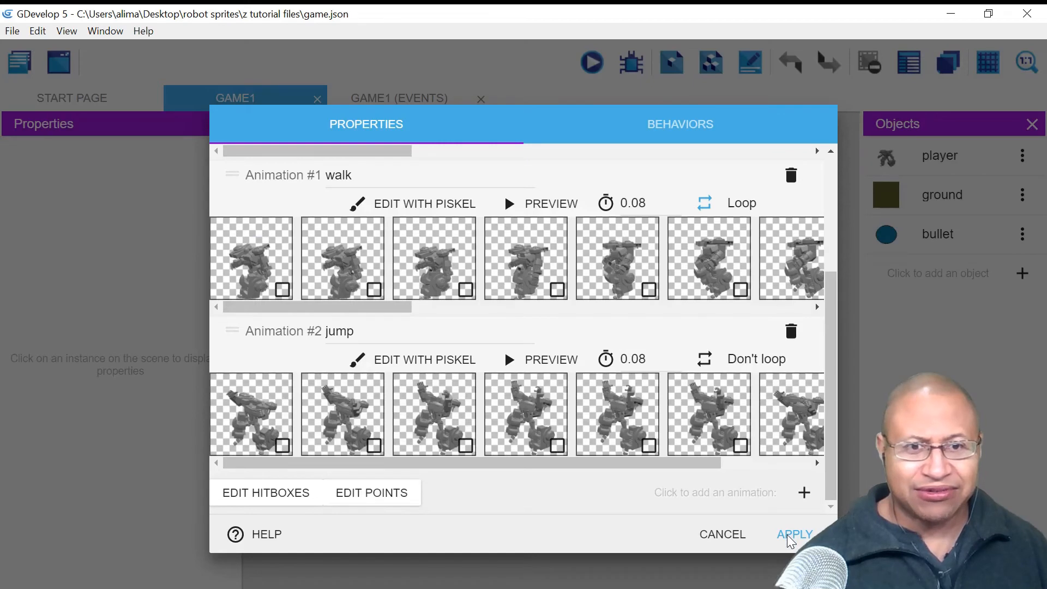
pyautogui.click(789, 536)
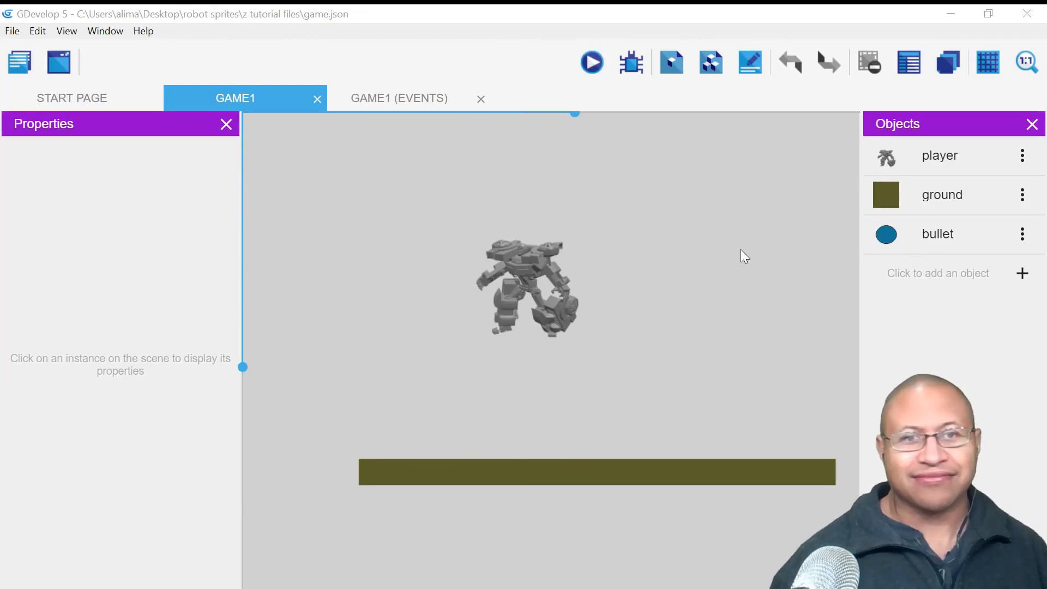
pyautogui.click(741, 250)
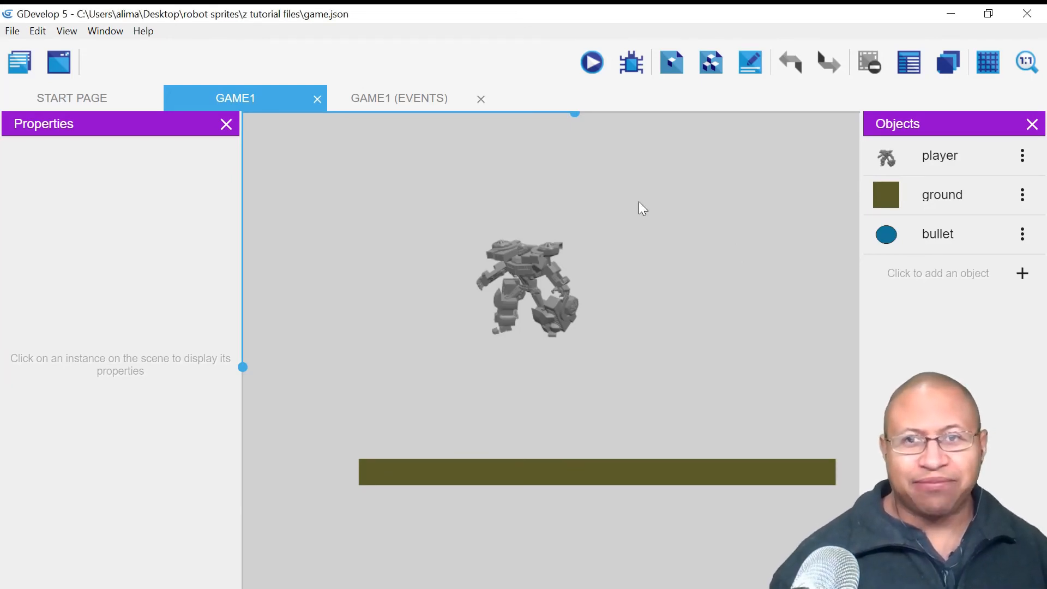
# Step: In the n key event's create-bullet action, set the X position to the player's X position expression, player.X()
pyautogui.click(427, 97)
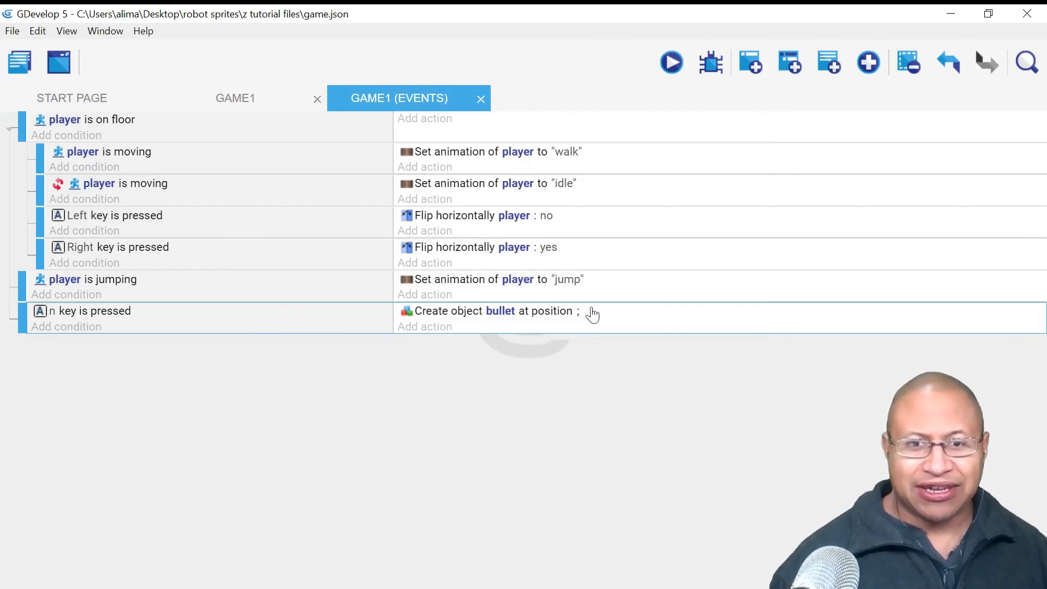
pyautogui.click(621, 316)
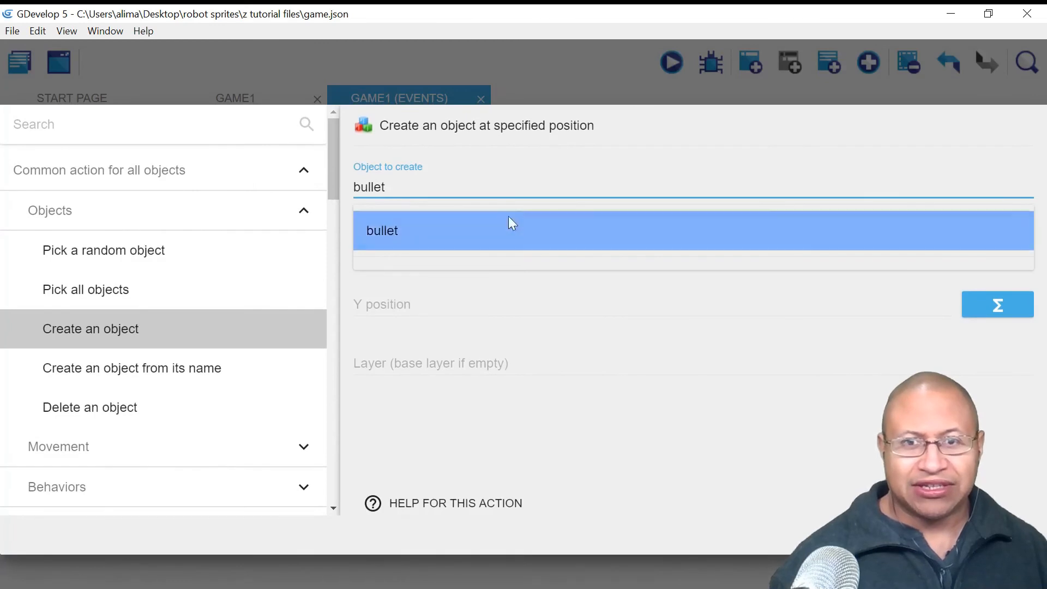
pyautogui.click(541, 314)
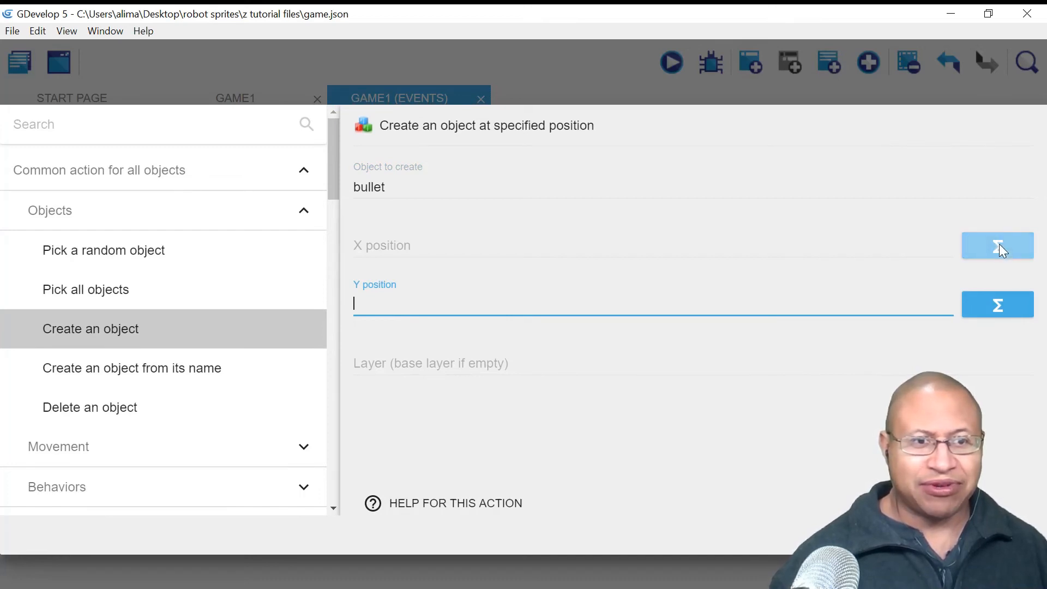
pyautogui.click(1000, 246)
pyautogui.moveTo(947, 393); pyautogui.dragTo(937, 287)
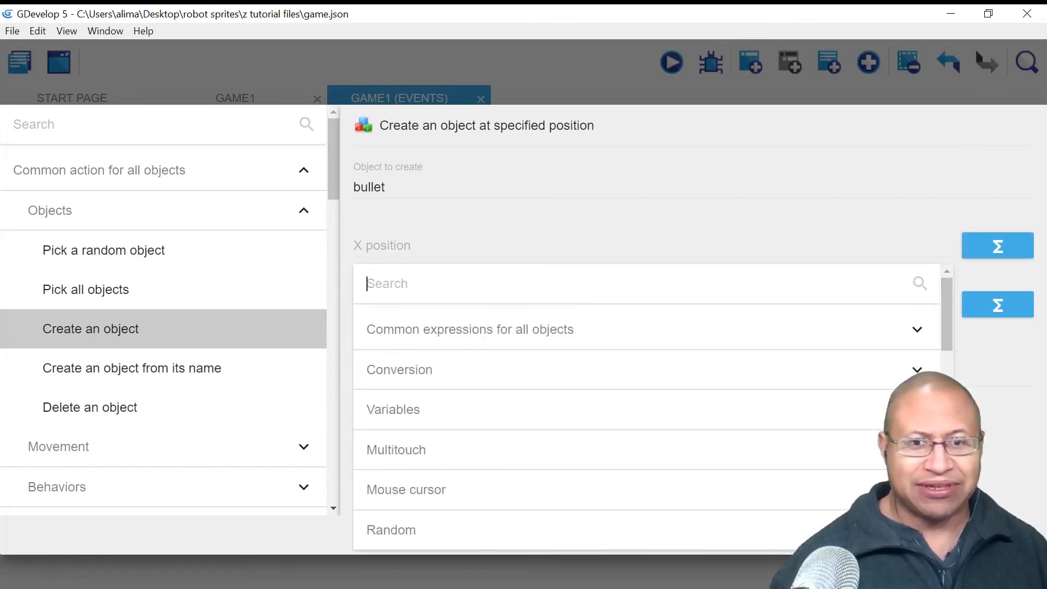
pyautogui.click(692, 328)
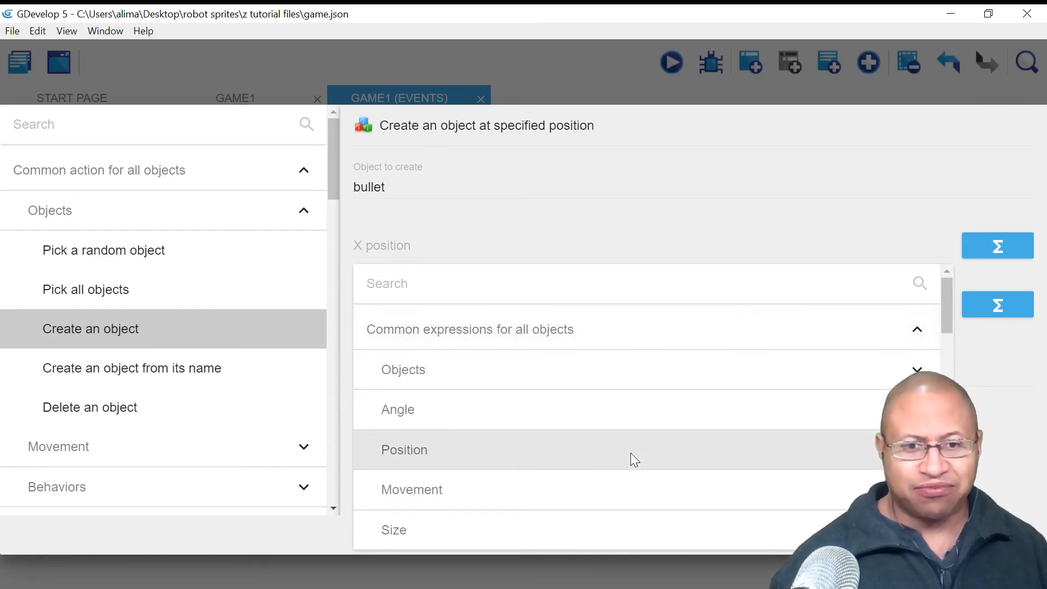
pyautogui.click(630, 453)
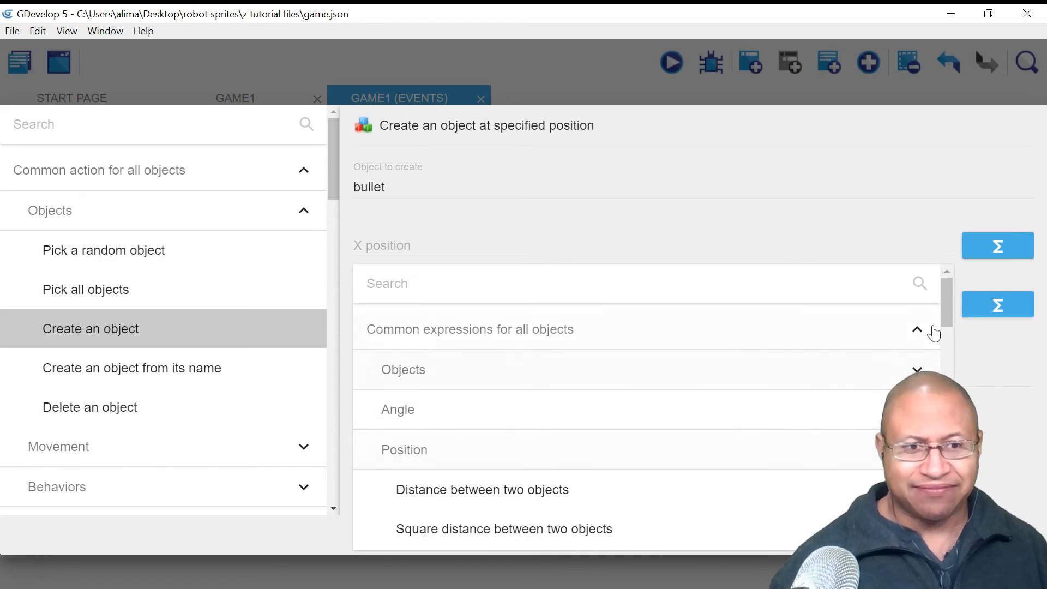
pyautogui.moveTo(949, 312); pyautogui.dragTo(944, 338)
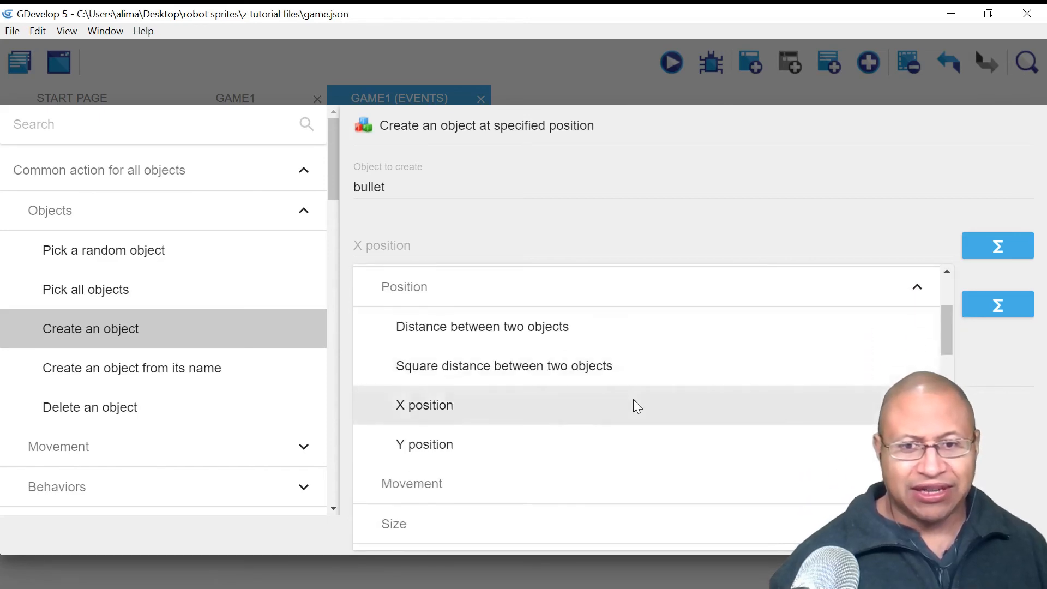
pyautogui.click(586, 408)
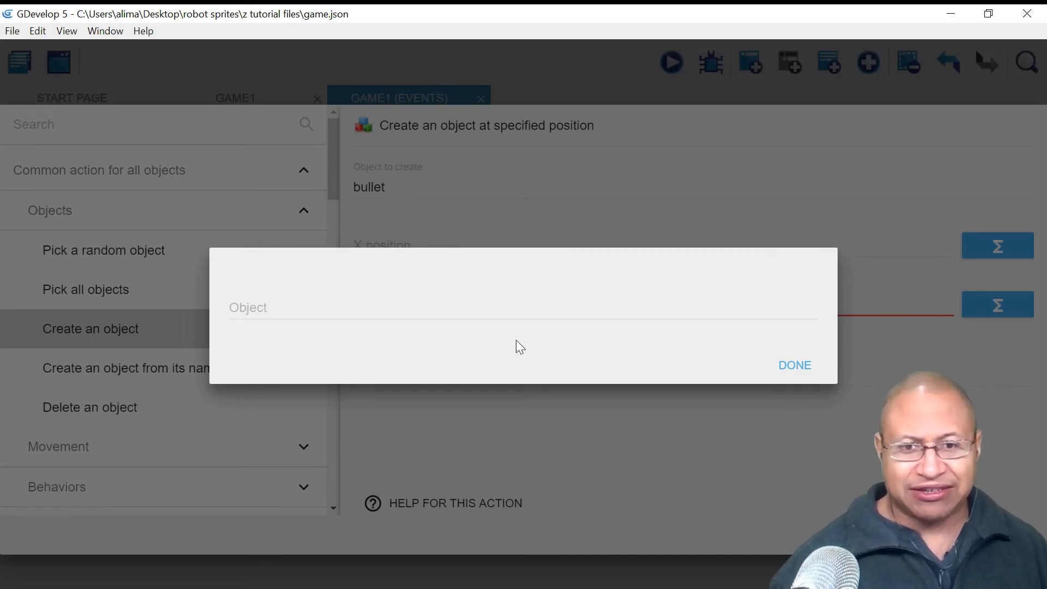
pyautogui.click(490, 308)
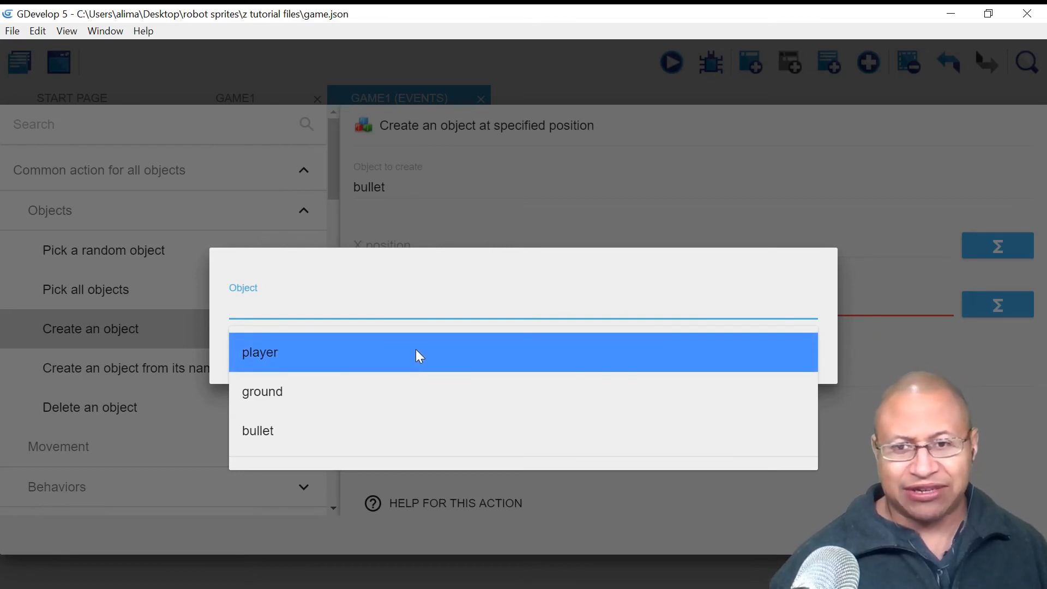
pyautogui.click(387, 358)
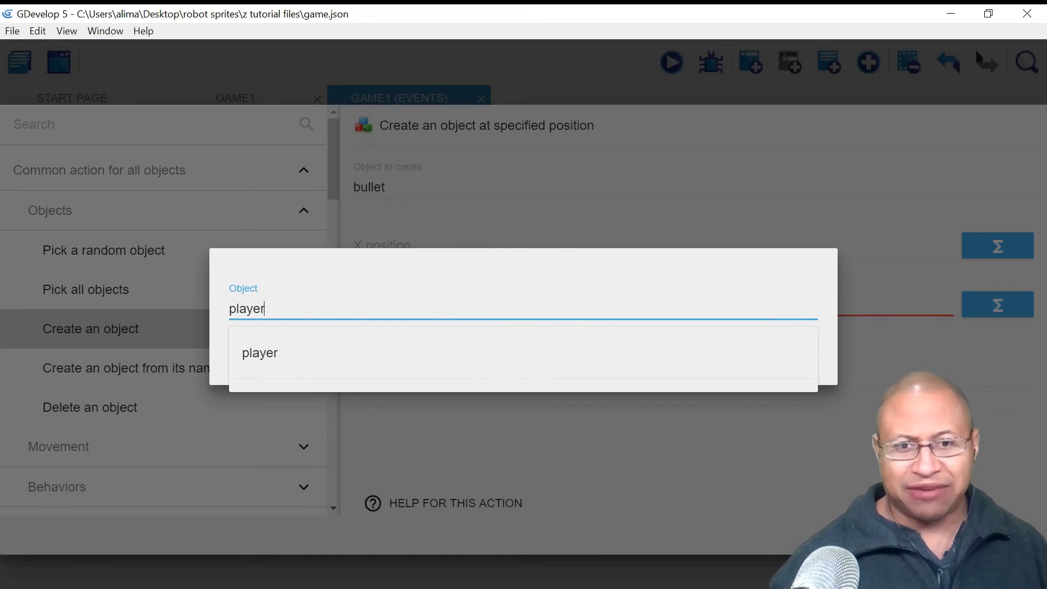
pyautogui.click(826, 361)
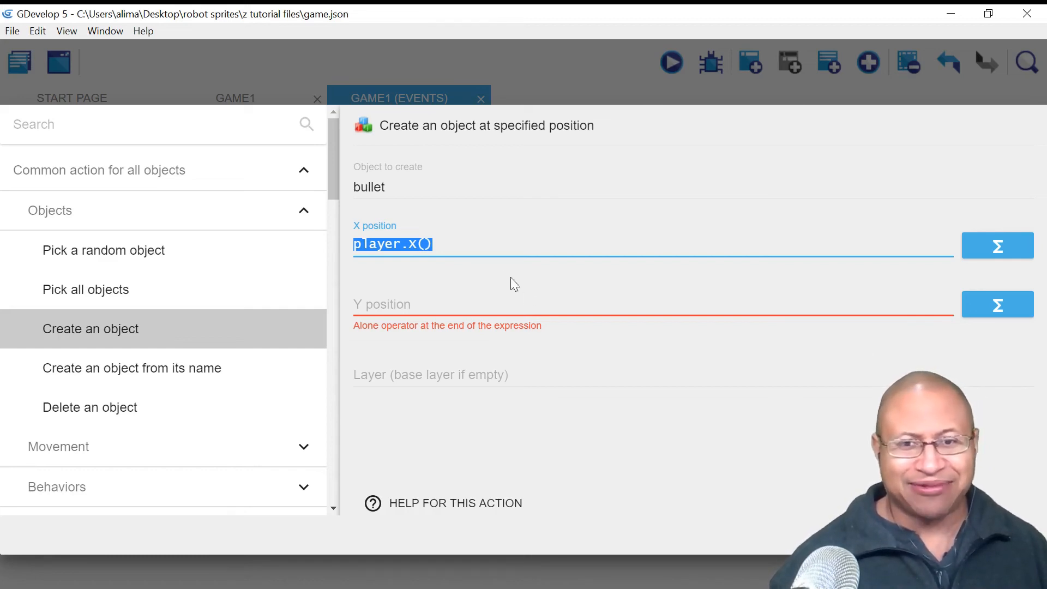
# Step: Set the create-bullet action's Y position to the player's Y position expression, player.Y()
pyautogui.click(1000, 307)
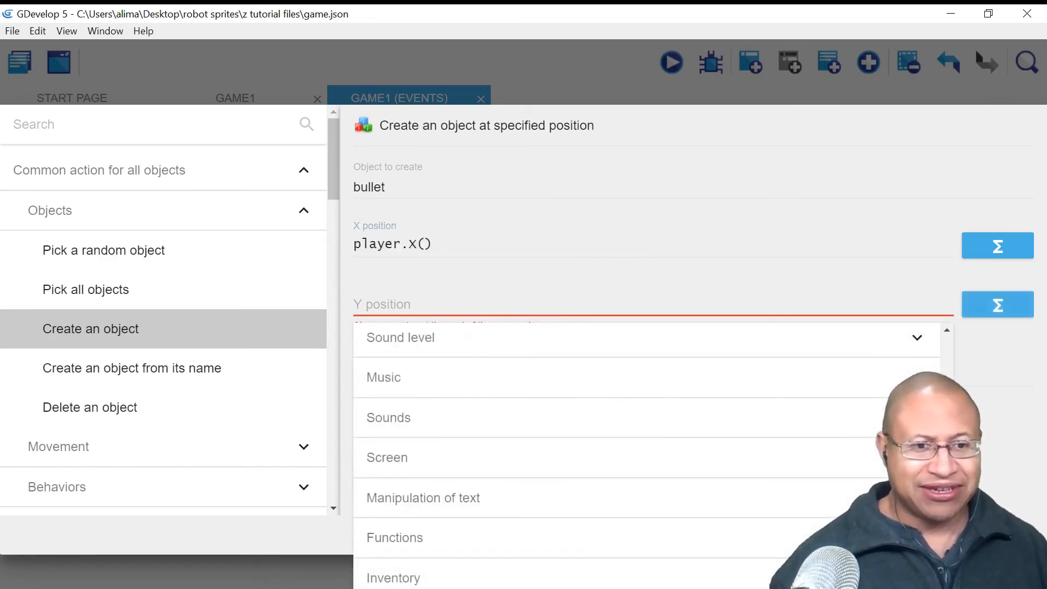
pyautogui.click(667, 396)
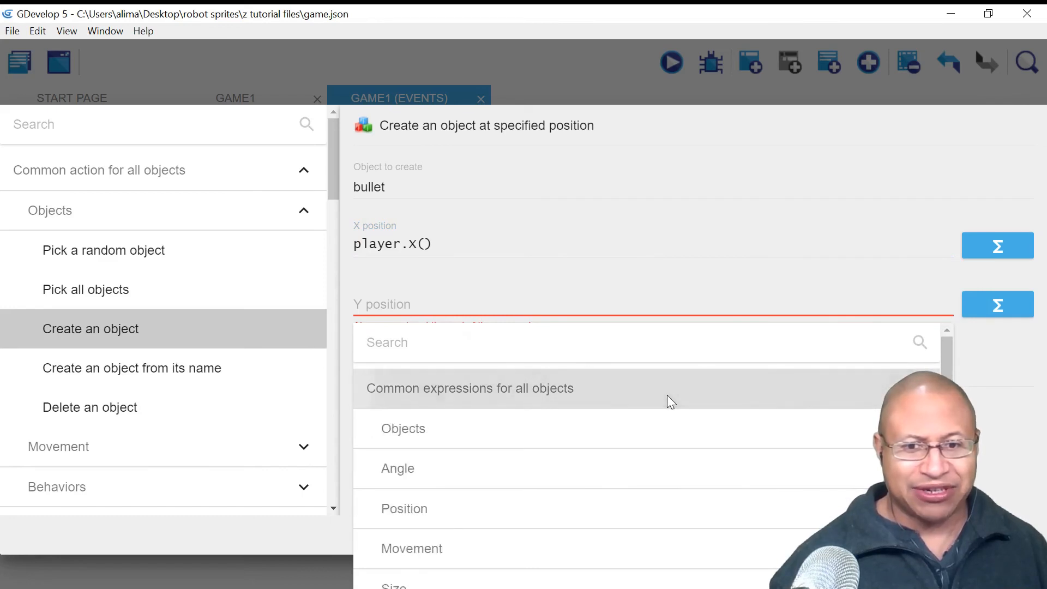
pyautogui.click(564, 507)
pyautogui.scroll(-3, 595, 506)
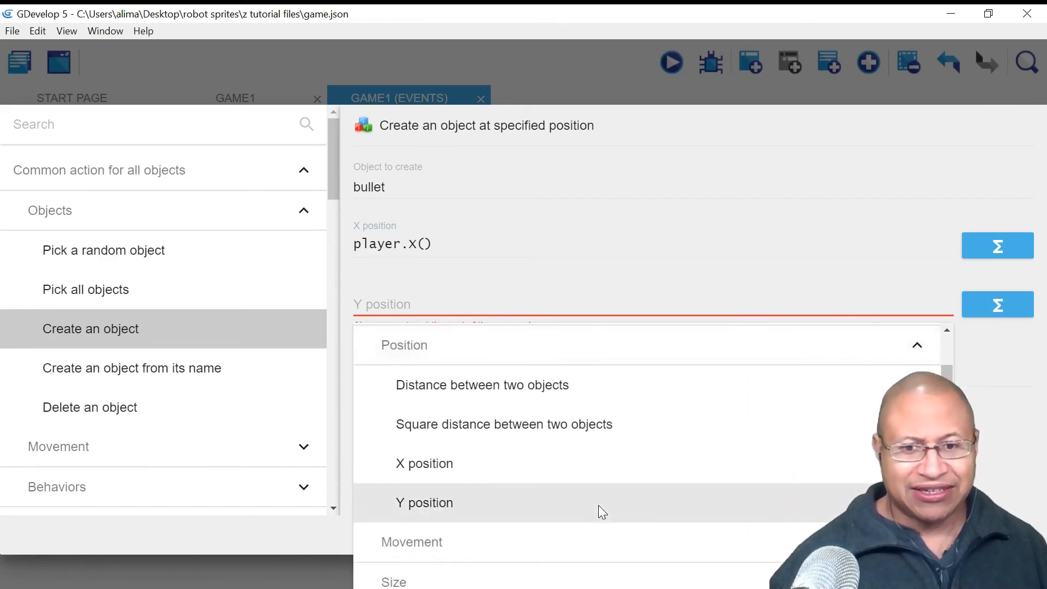
pyautogui.click(551, 506)
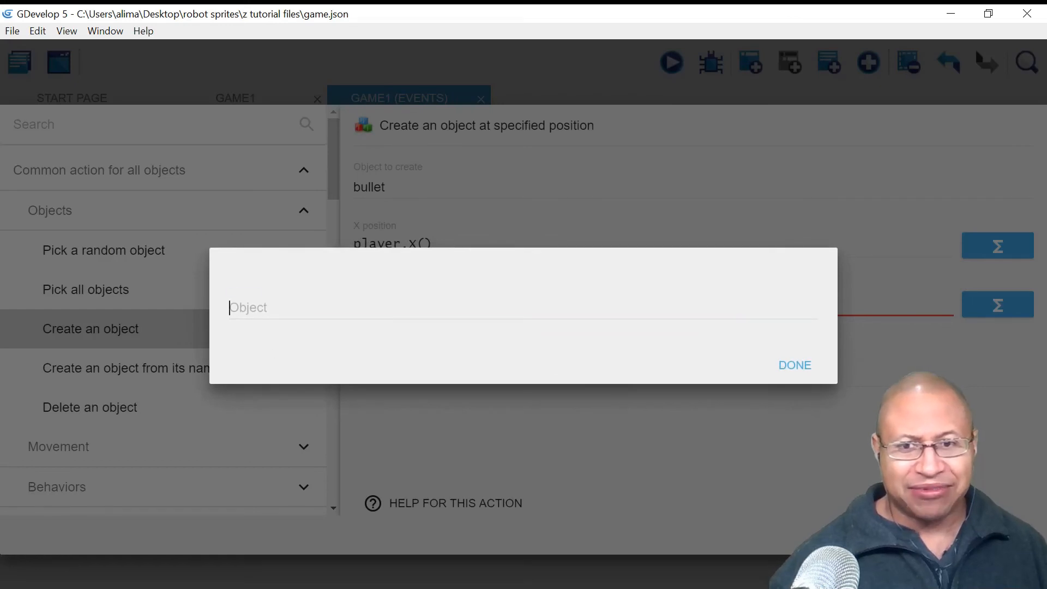
pyautogui.click(414, 349)
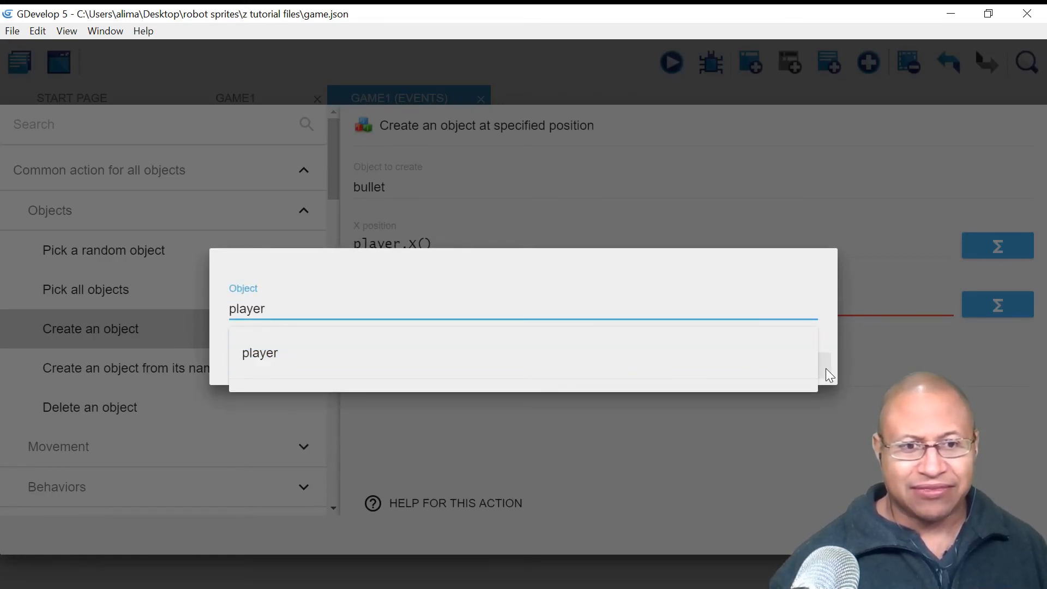
pyautogui.press('Return')
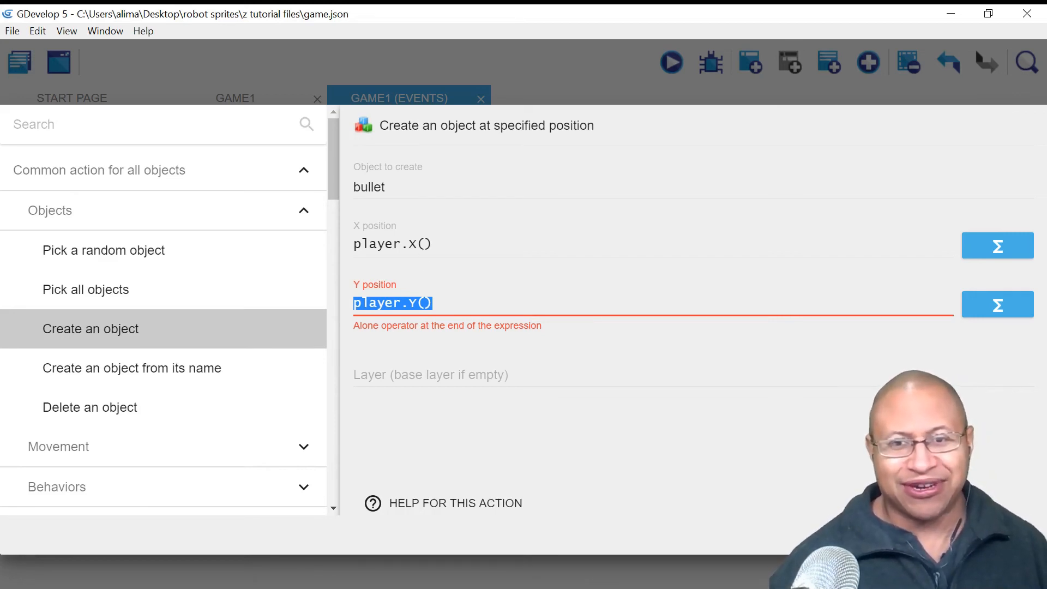
# Step: Change the bullet's X position expression to player.PointX(firePoint)
pyautogui.click(425, 244)
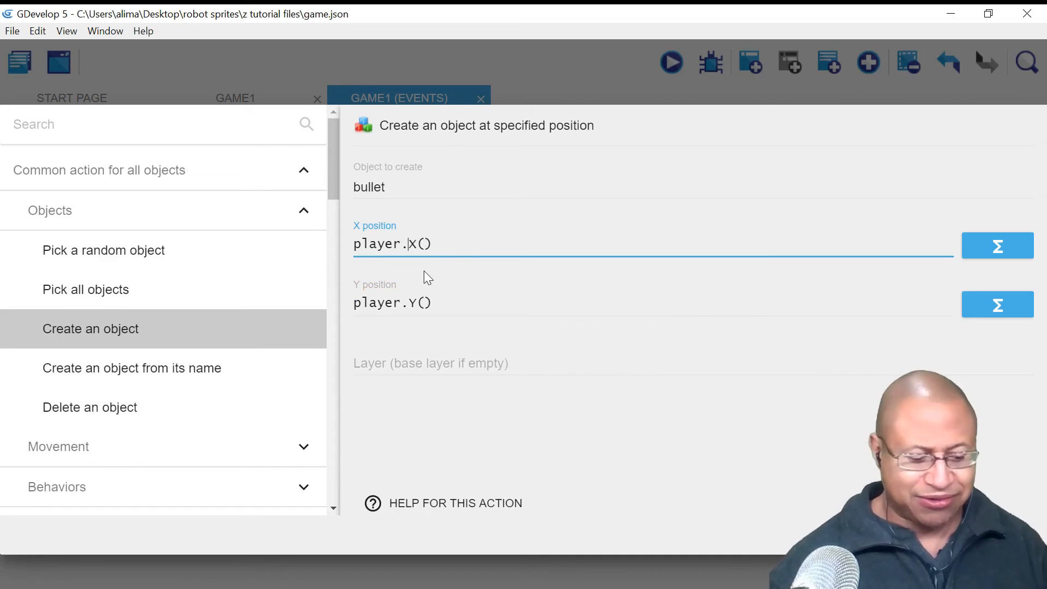
pyautogui.write('Point')
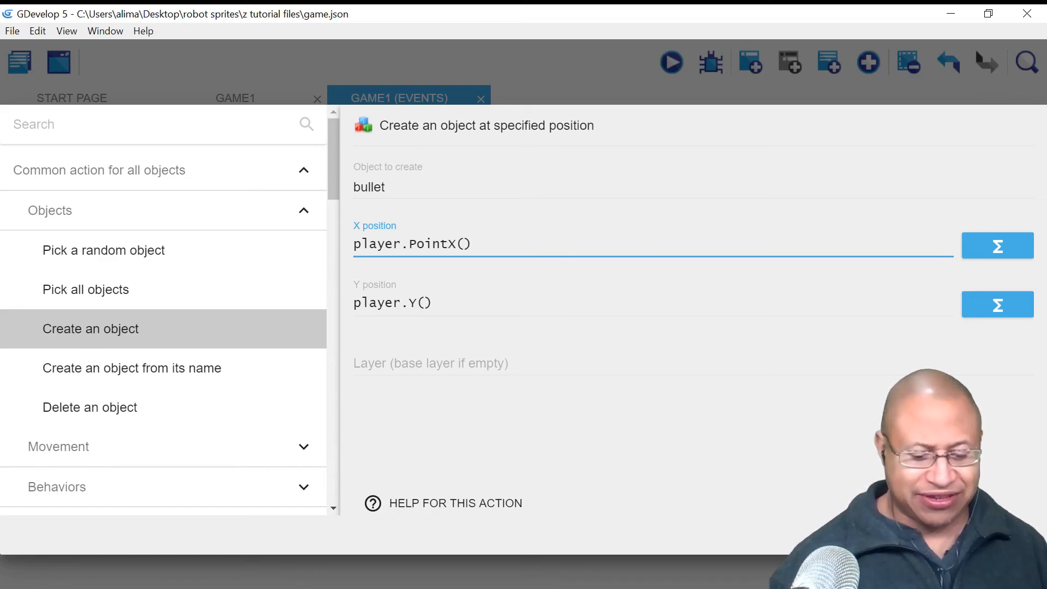
pyautogui.write('fire')
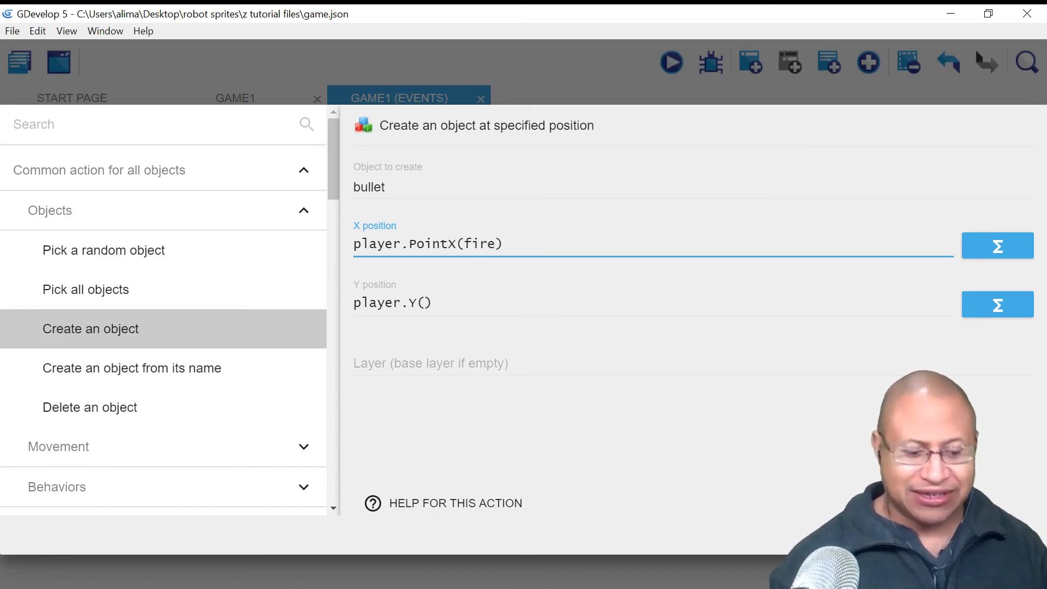
pyautogui.write('Point')
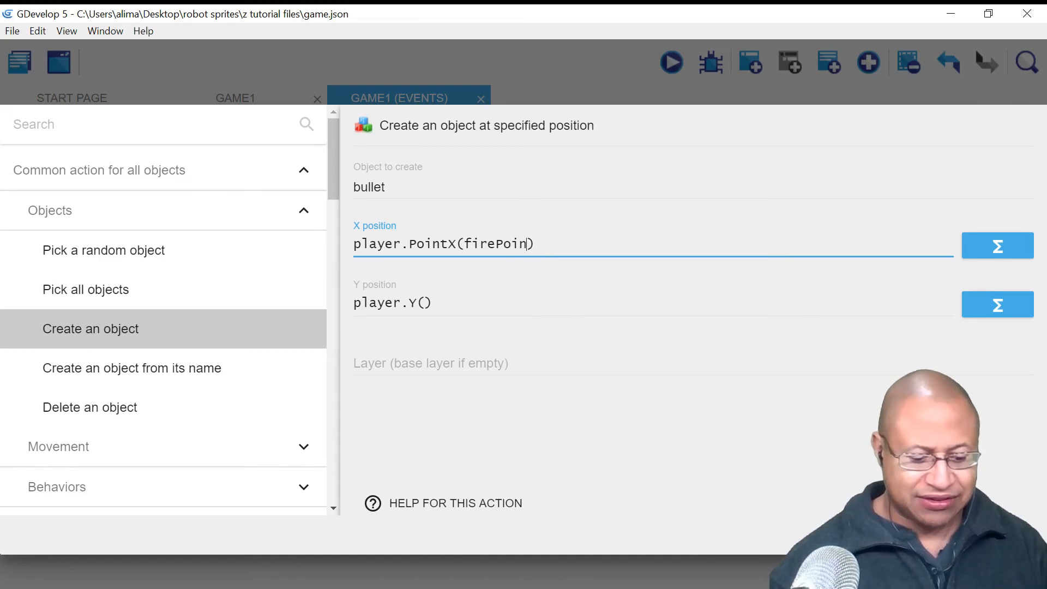
# Step: Change the bullet's Y position expression to player.PointY(firepoint) and confirm the create-bullet action
pyautogui.click(445, 289)
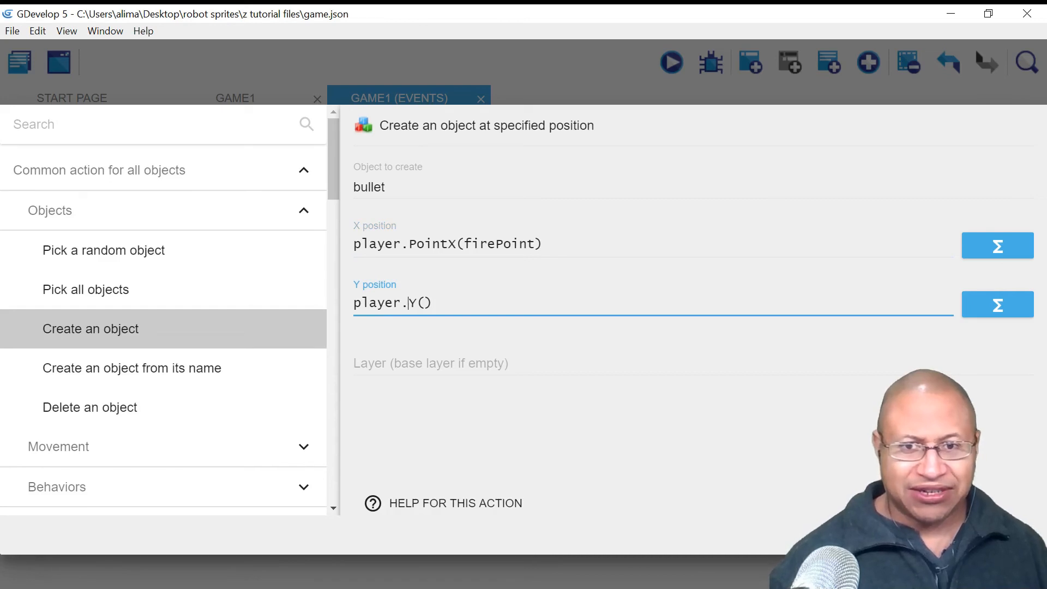
pyautogui.write('P')
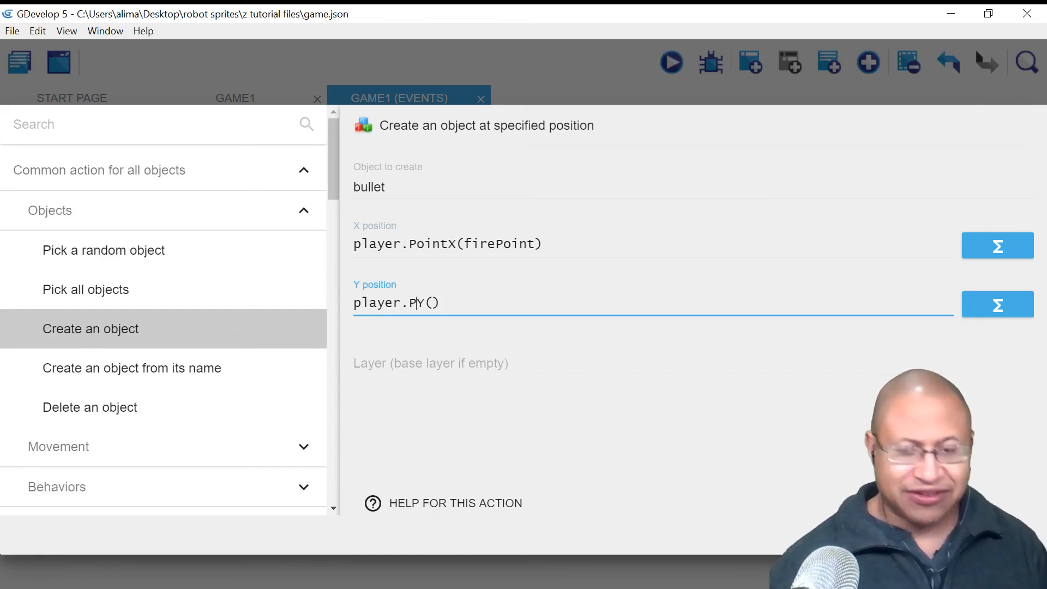
pyautogui.write('oint')
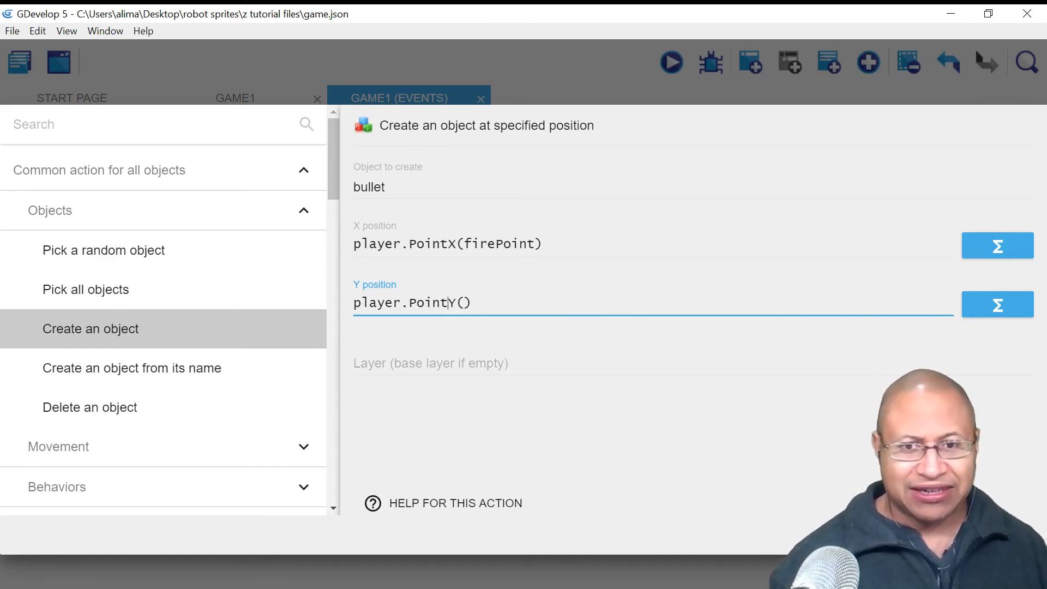
pyautogui.write('firep')
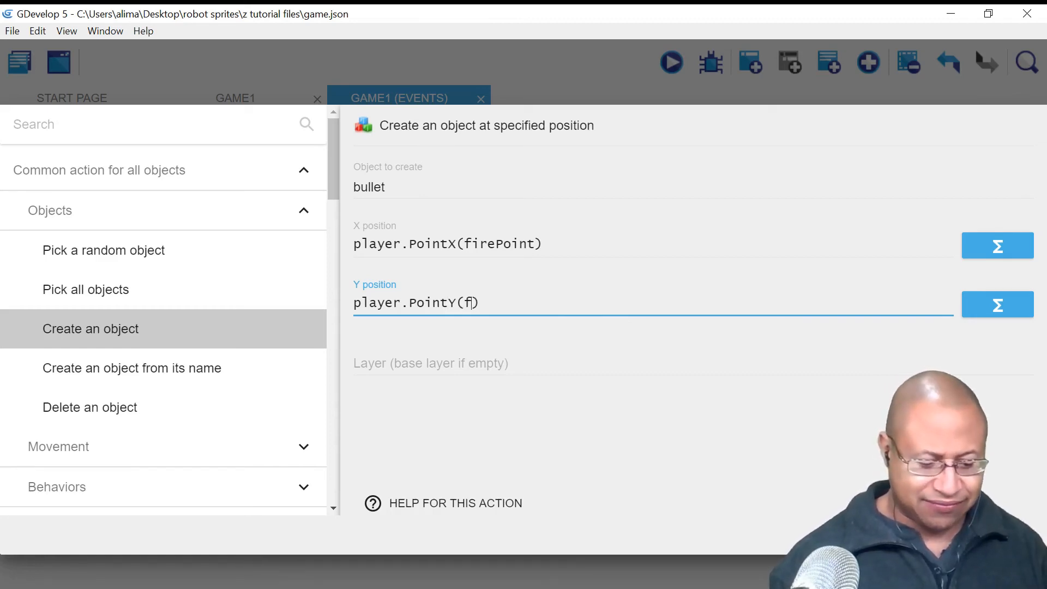
pyautogui.write('oint')
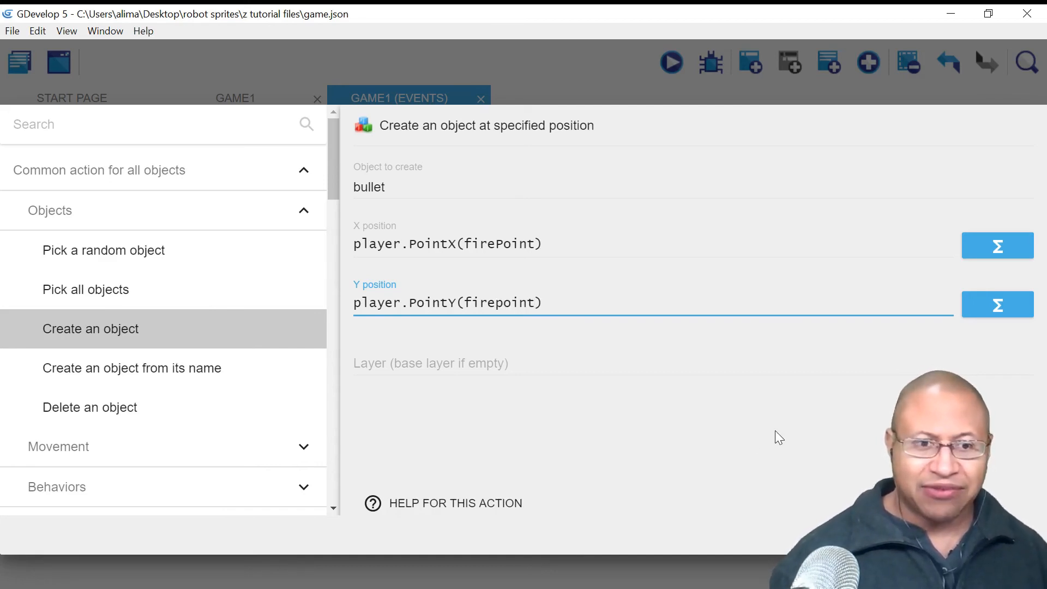
pyautogui.click(815, 438)
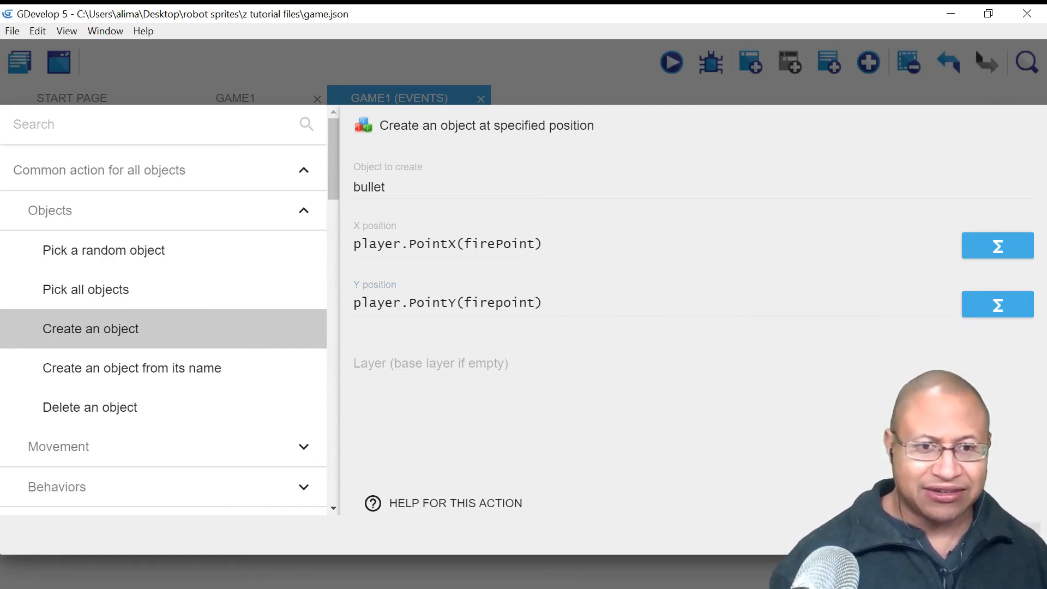
pyautogui.click(1005, 536)
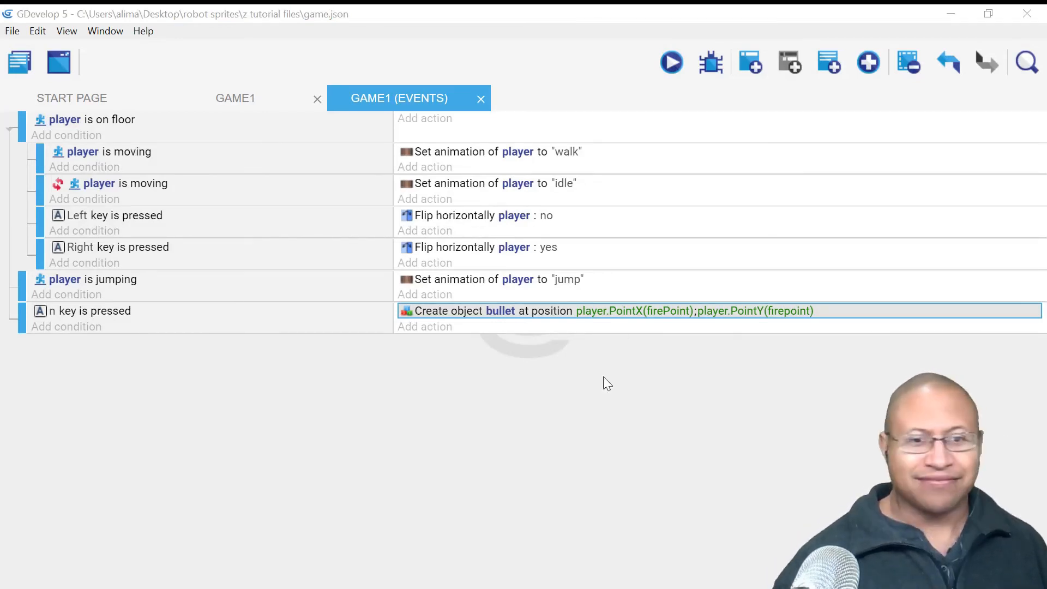
pyautogui.click(626, 391)
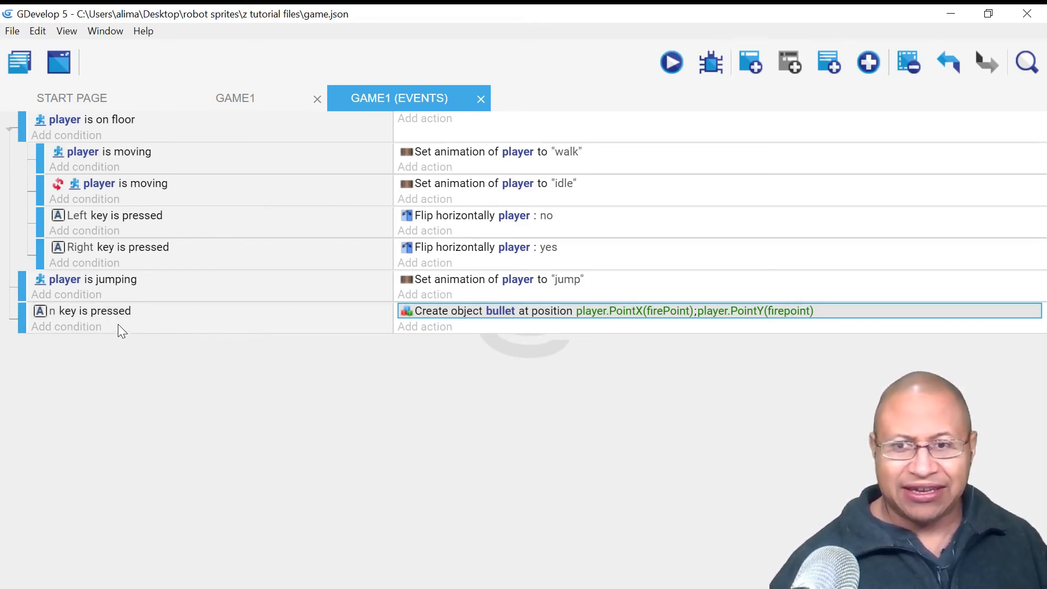
# Step: Add the advanced condition Trigger once while true to the n key event
pyautogui.click(90, 327)
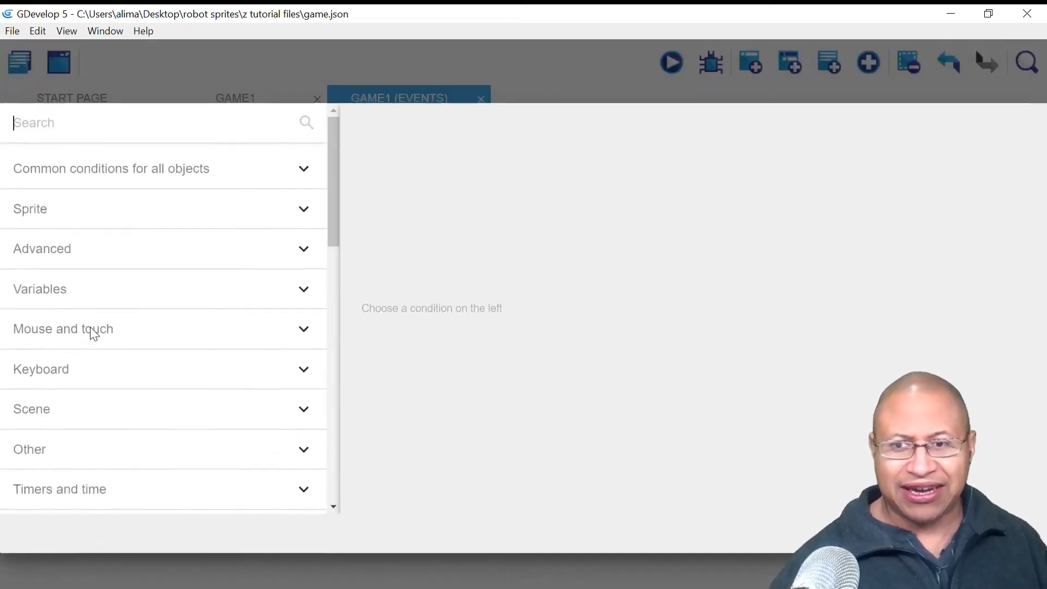
pyautogui.click(107, 254)
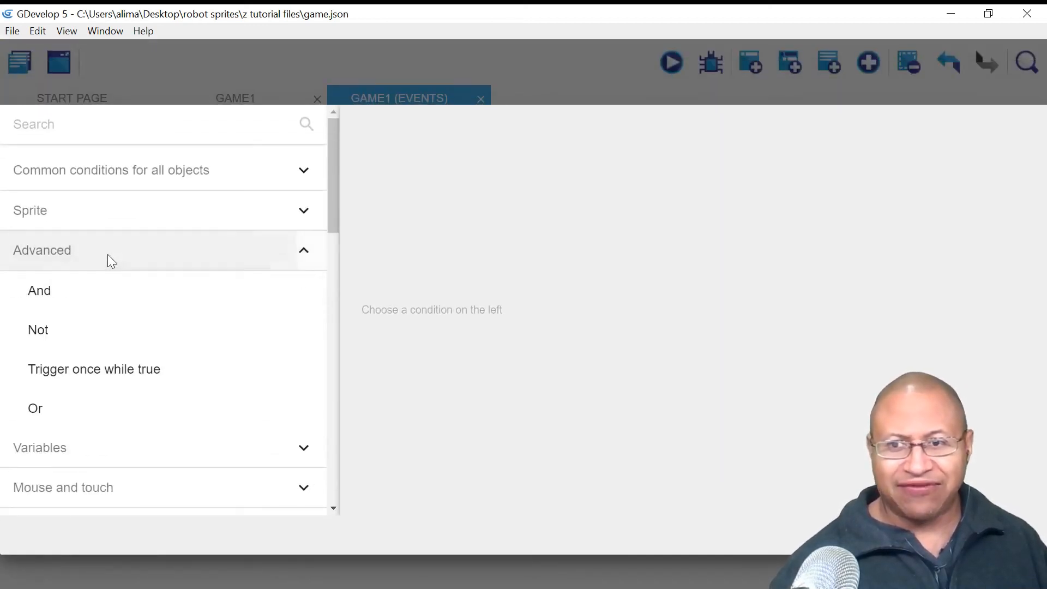
pyautogui.click(190, 369)
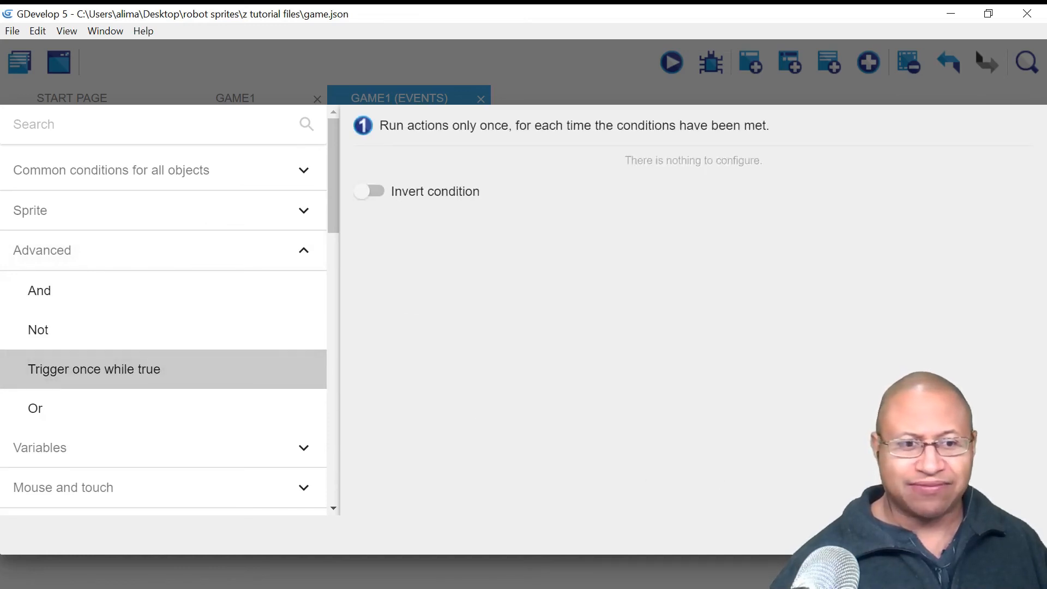
pyautogui.click(1015, 535)
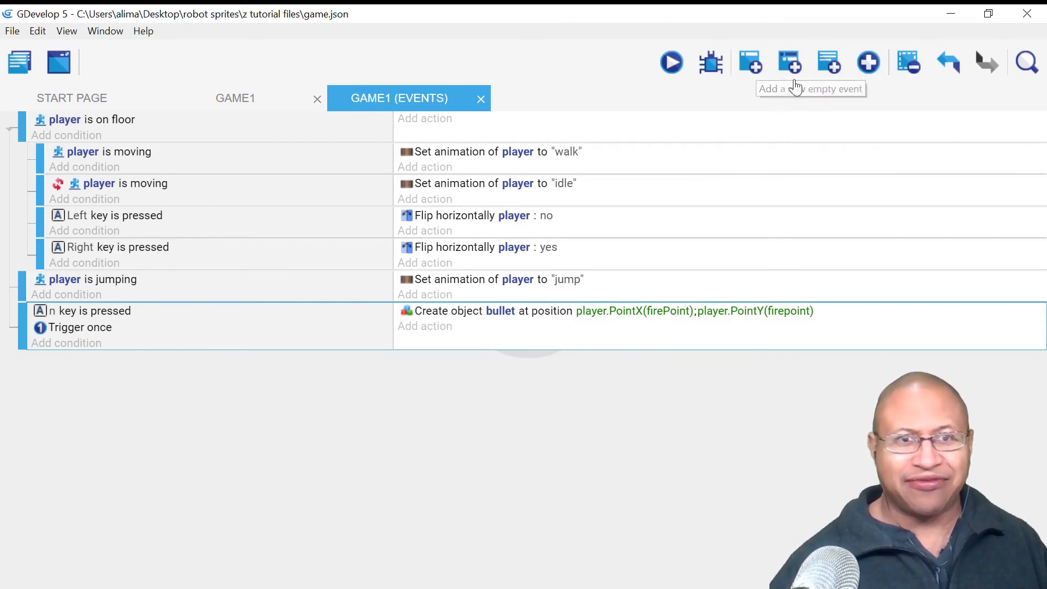
# Step: Add two empty sub-events under the n key event and move its create-bullet action into the first one
pyautogui.click(793, 64)
pyautogui.click(792, 65)
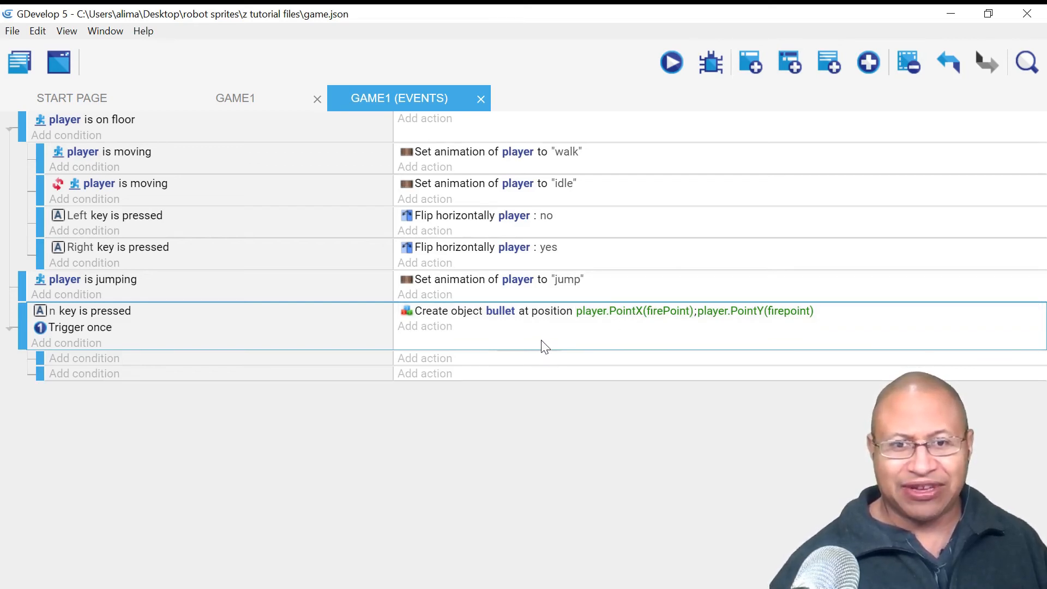
pyautogui.rightClick(583, 309)
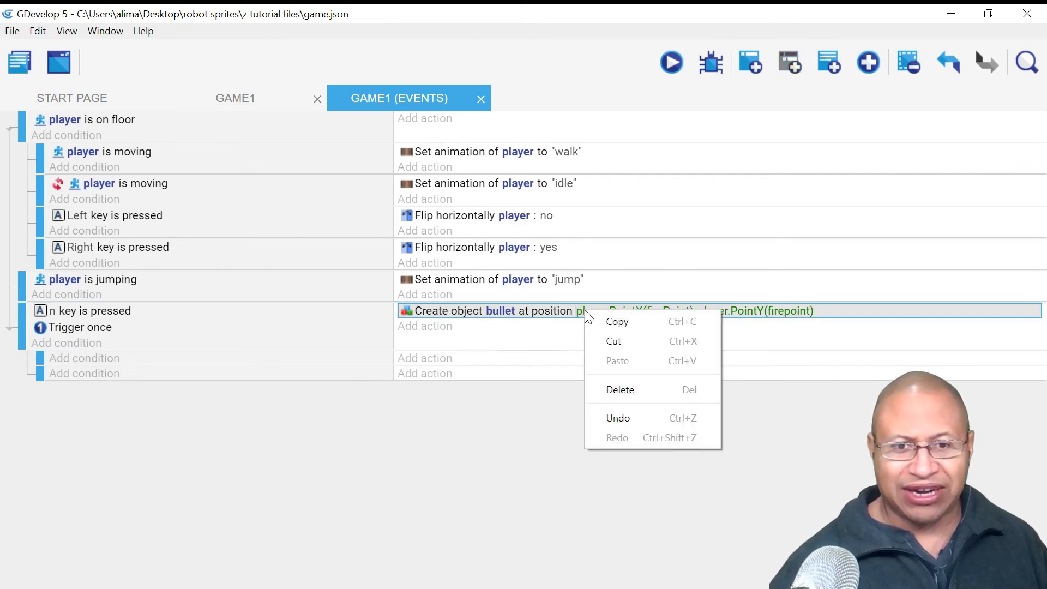
pyautogui.click(614, 341)
pyautogui.rightClick(441, 361)
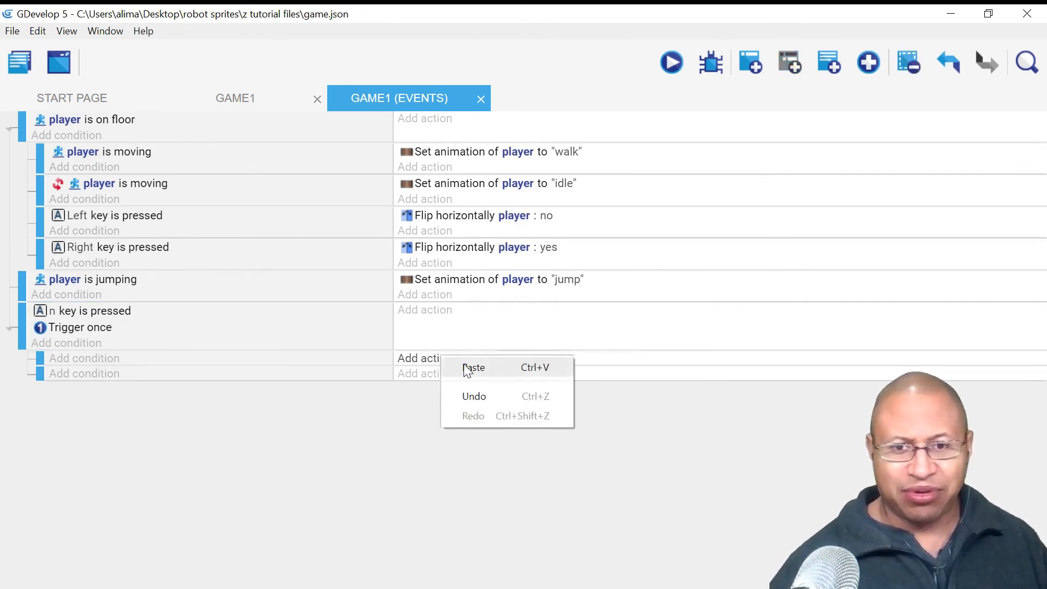
pyautogui.click(466, 367)
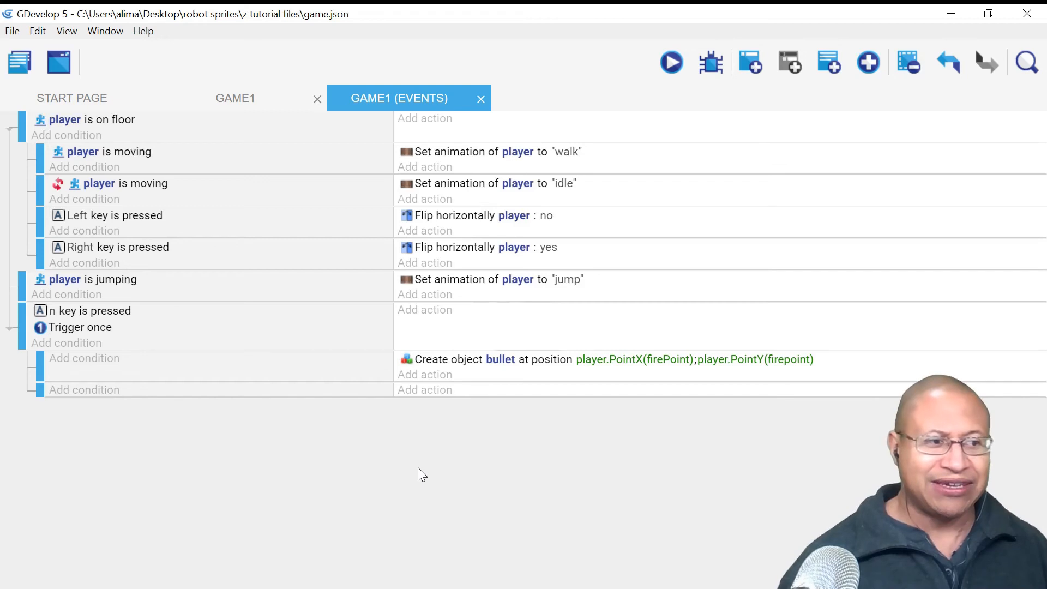
# Step: Give the first sub-event the sprite effects condition Horizontally flipped for the player object
pyautogui.click(100, 360)
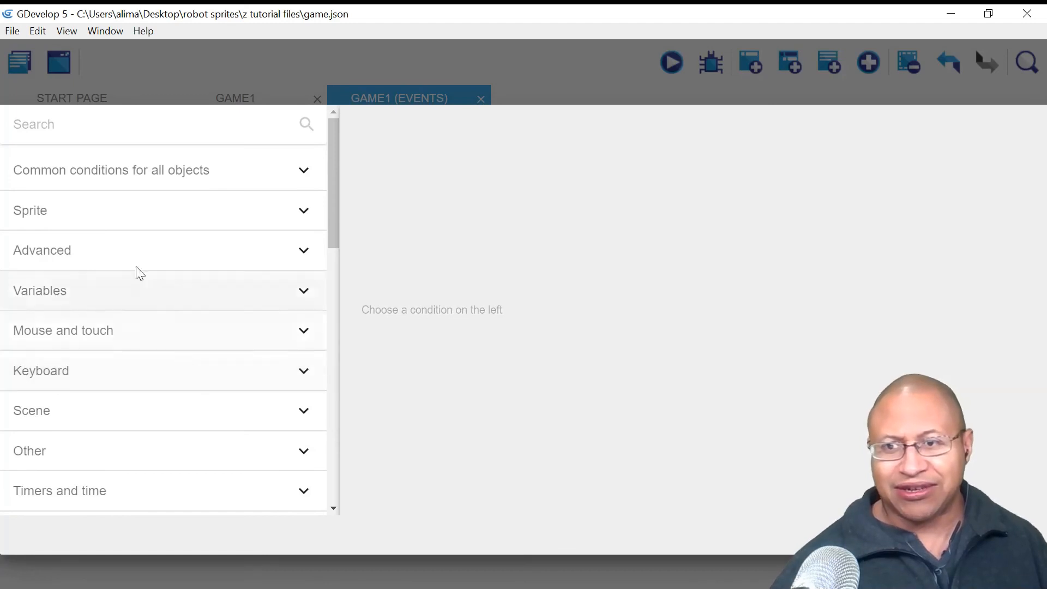
pyautogui.click(144, 221)
pyautogui.click(178, 295)
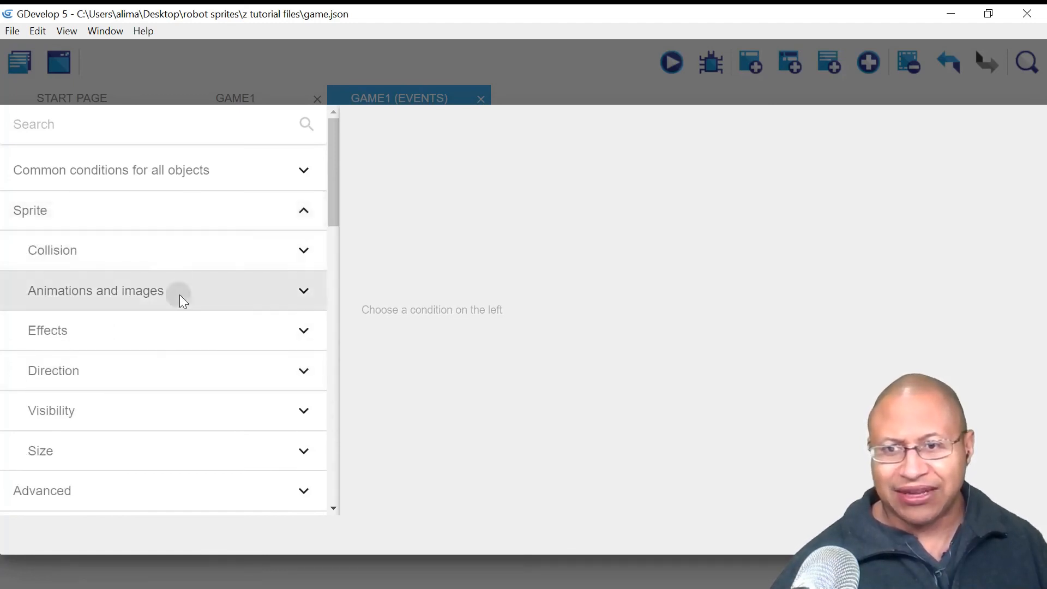
pyautogui.scroll(-3, 199, 338)
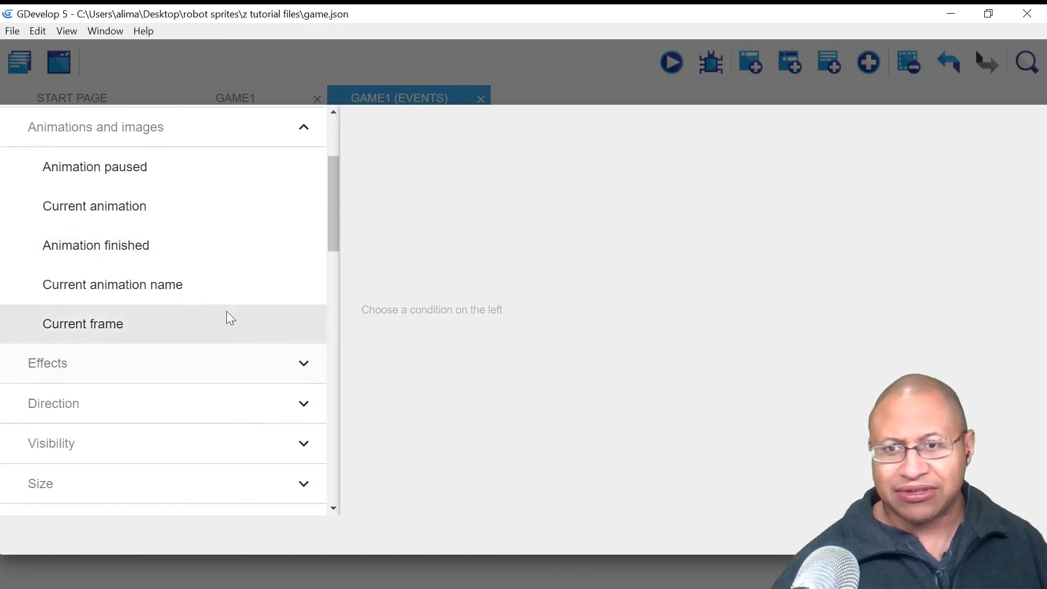
pyautogui.scroll(3, 229, 306)
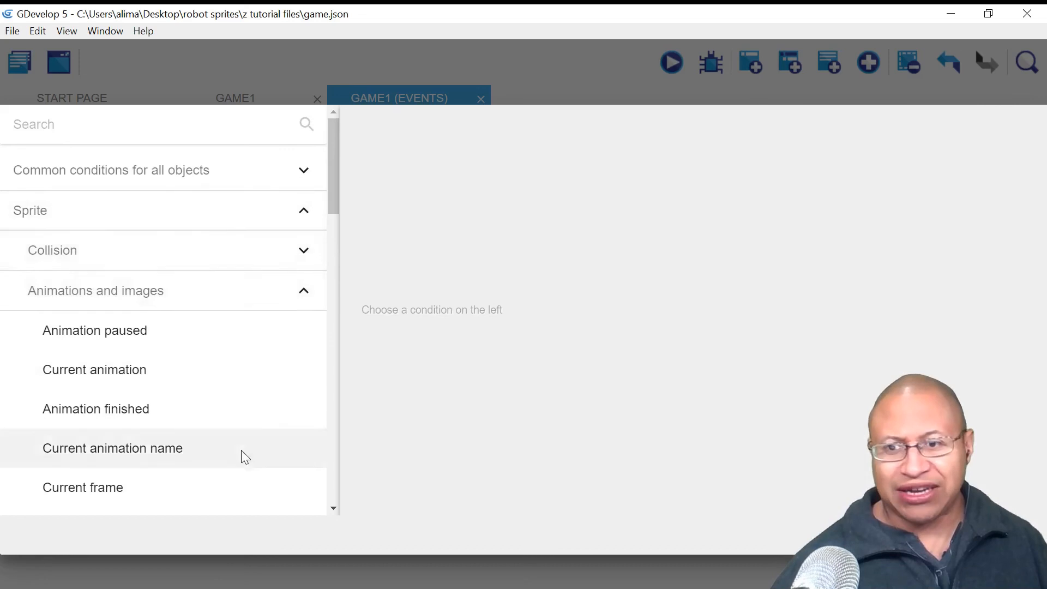
pyautogui.scroll(-3, 235, 447)
pyautogui.click(189, 371)
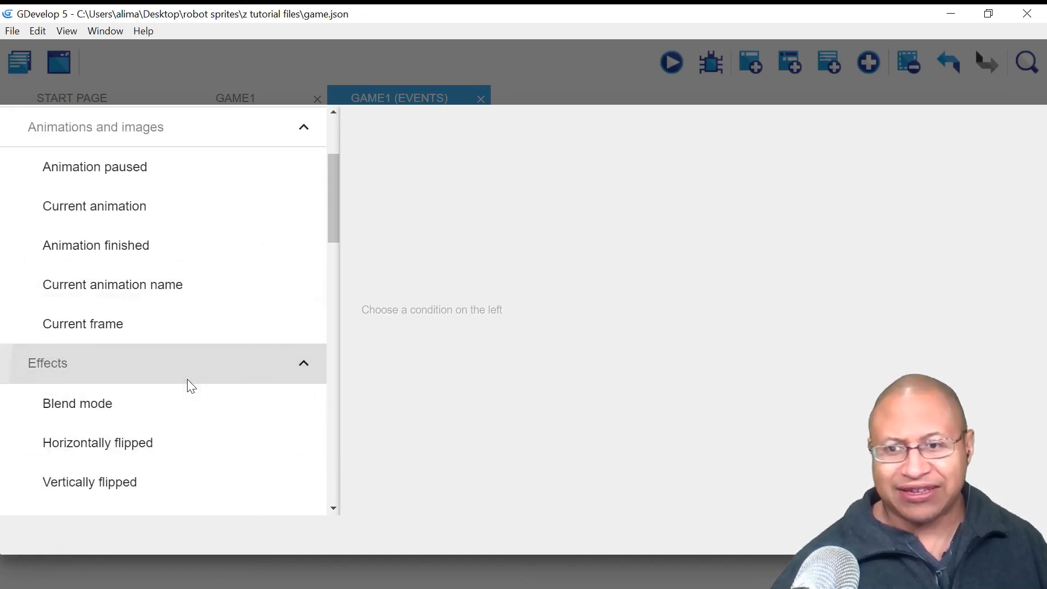
pyautogui.click(210, 451)
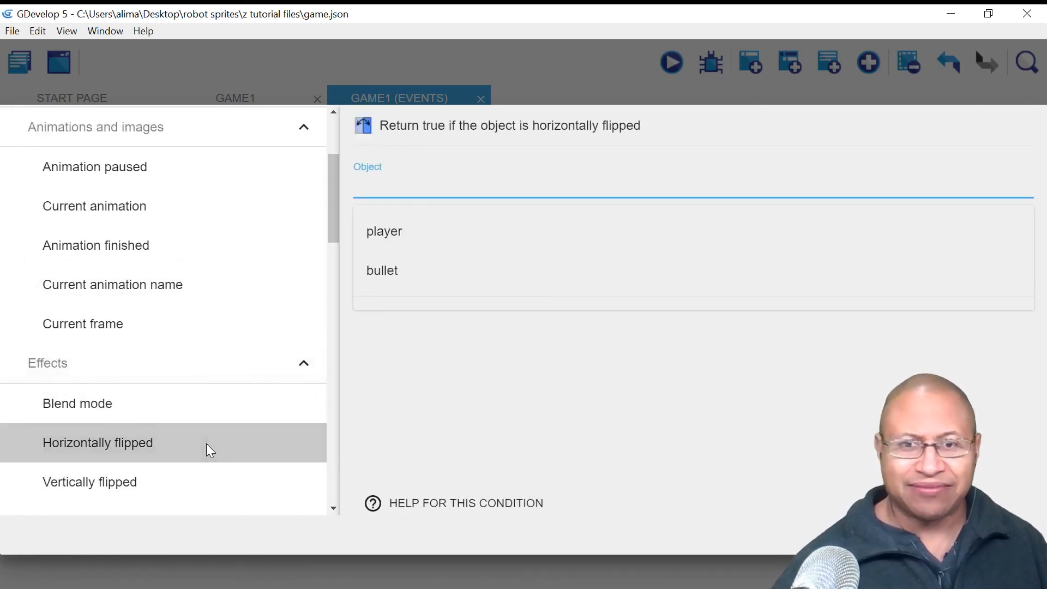
pyautogui.click(459, 235)
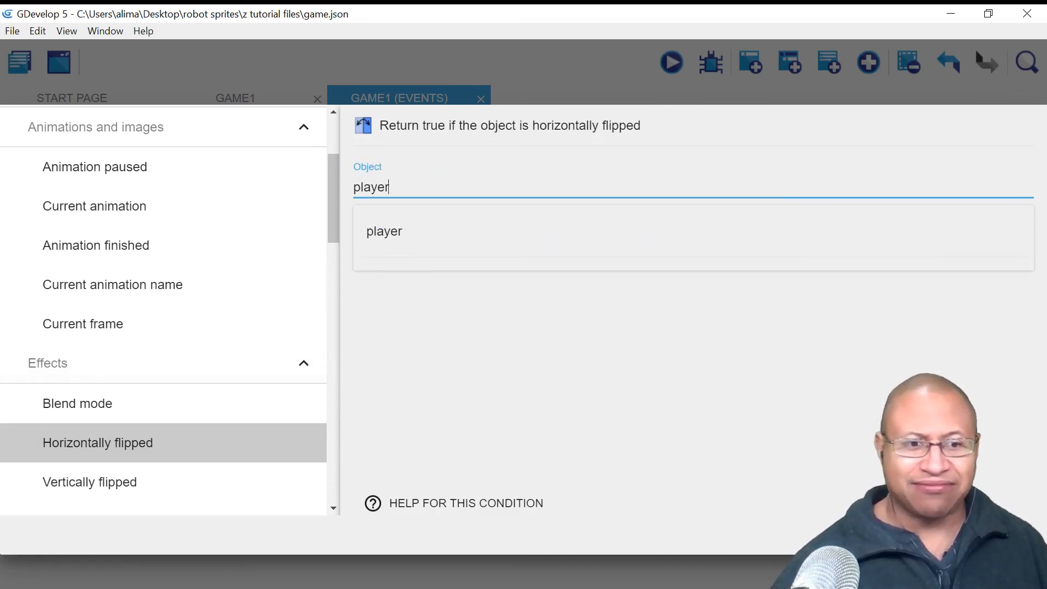
pyautogui.click(1013, 535)
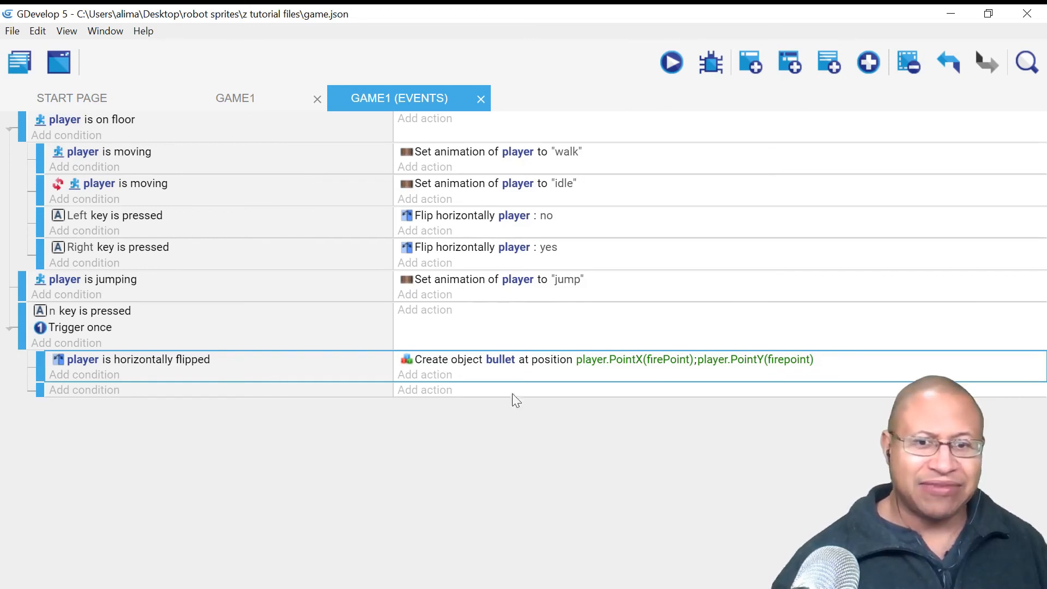
# Step: Copy the player horizontally flipped condition from the first n key sub-event into the empty second sub-event
pyautogui.rightClick(195, 360)
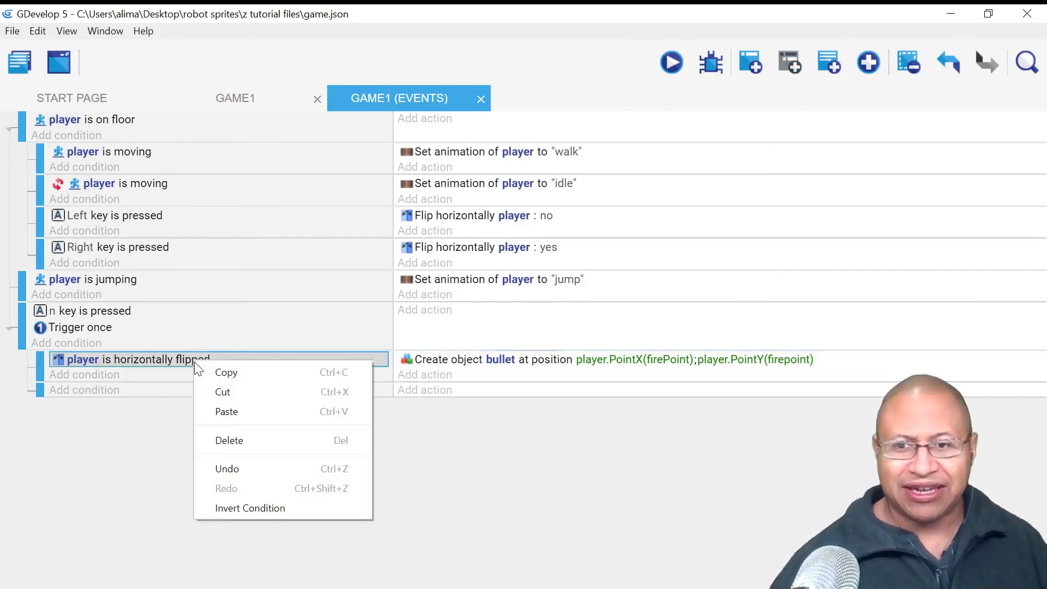
pyautogui.click(224, 371)
pyautogui.rightClick(103, 394)
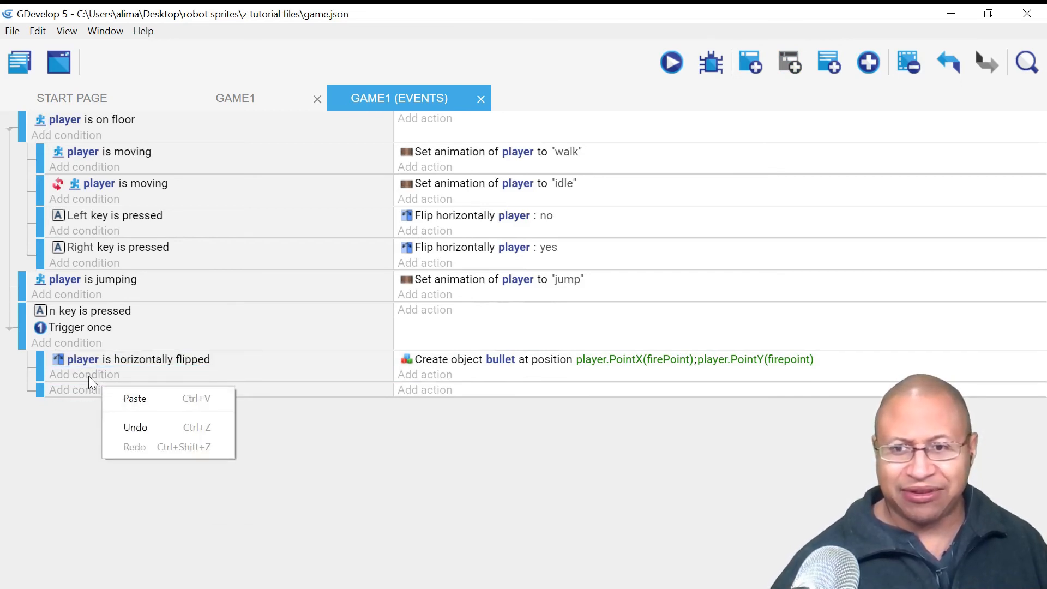
pyautogui.click(127, 398)
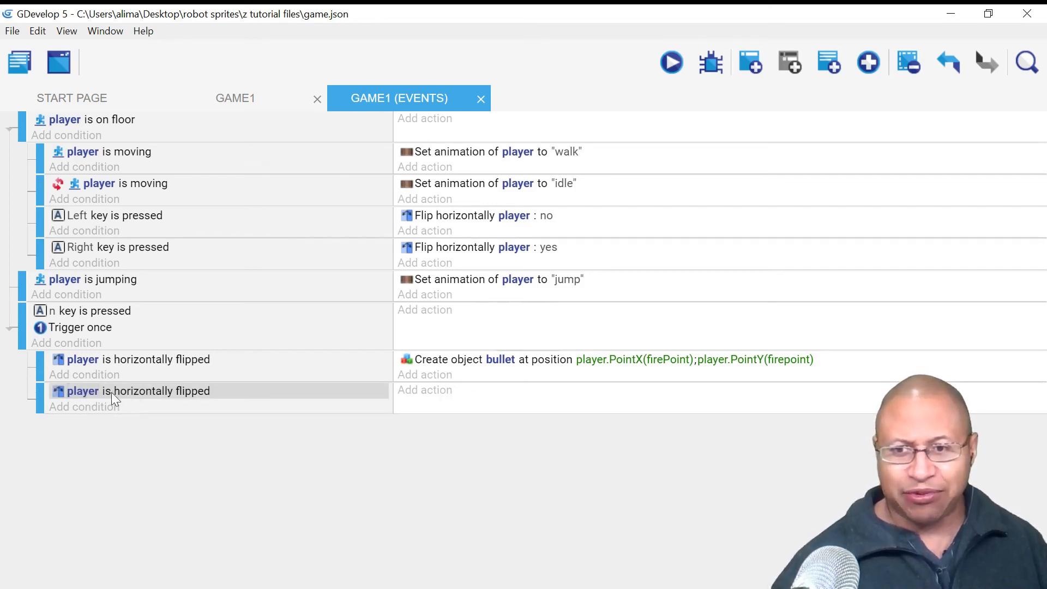
# Step: Invert the second sub-event's horizontally flipped condition for the player and confirm it
pyautogui.doubleClick(236, 399)
pyautogui.click(419, 313)
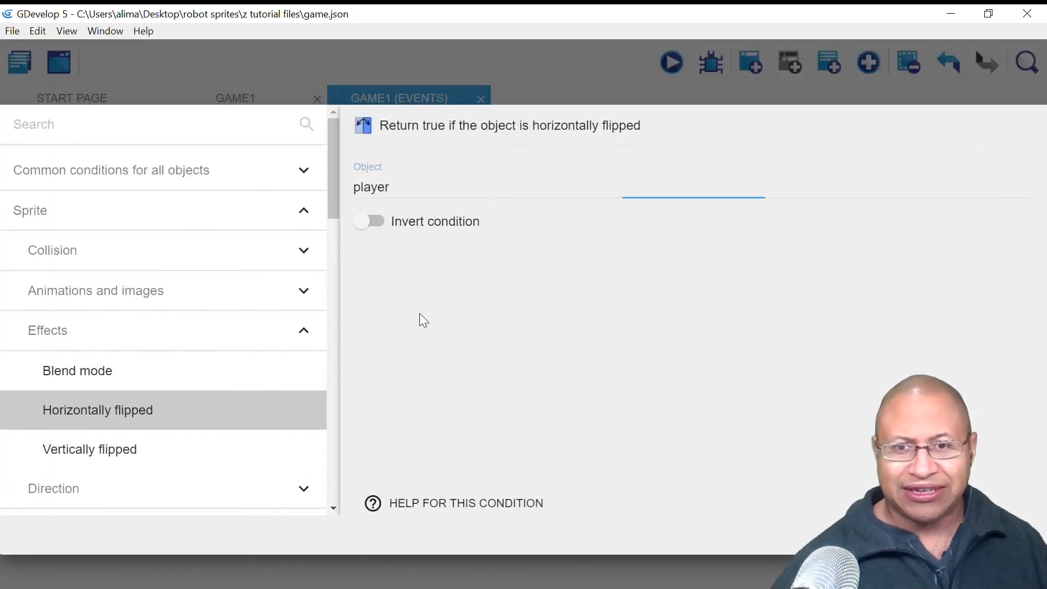
pyautogui.click(372, 220)
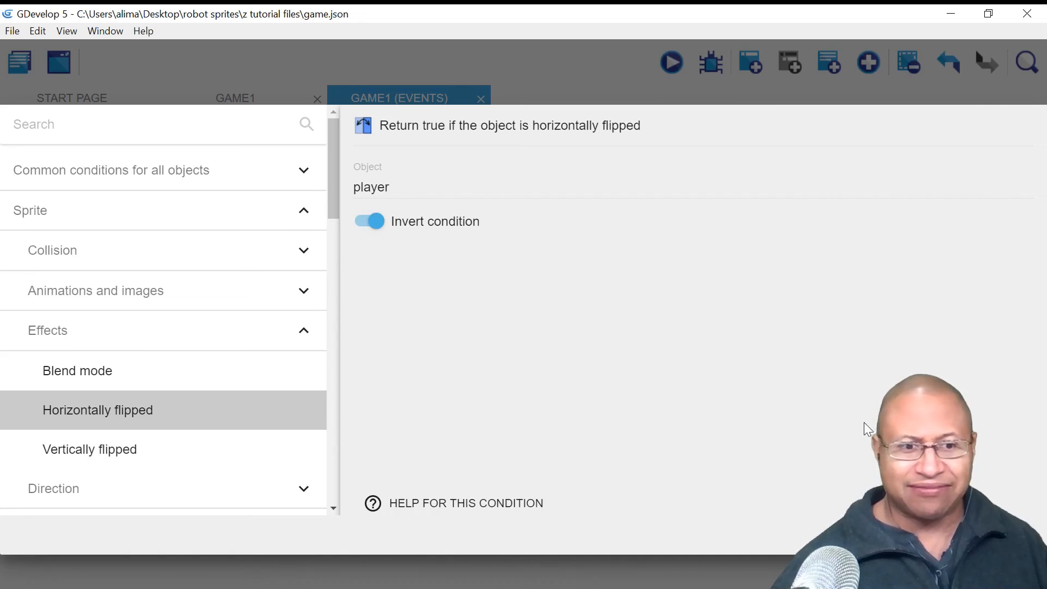
pyautogui.click(1006, 535)
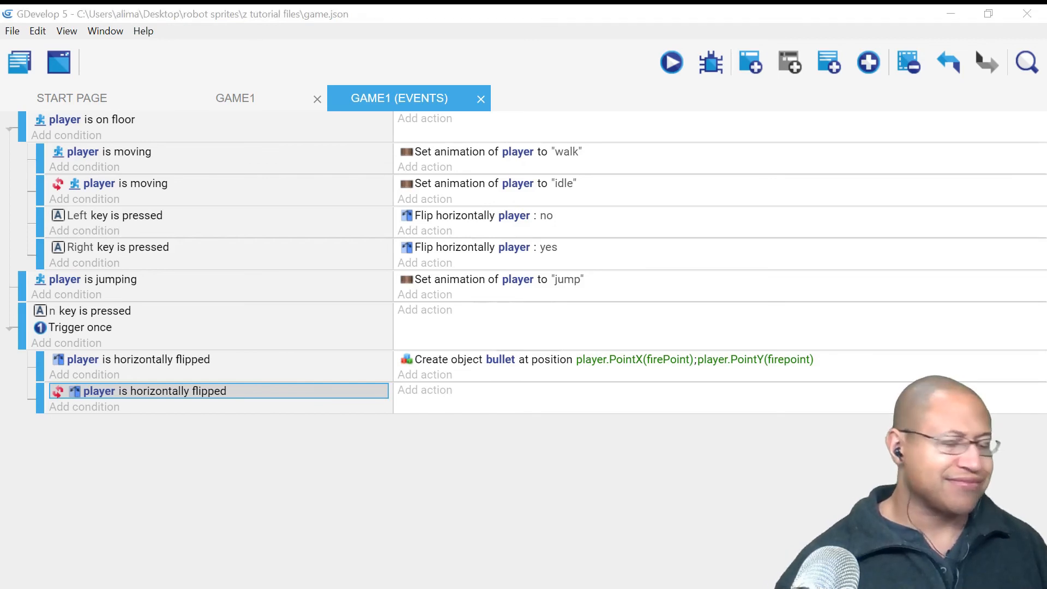
pyautogui.click(603, 501)
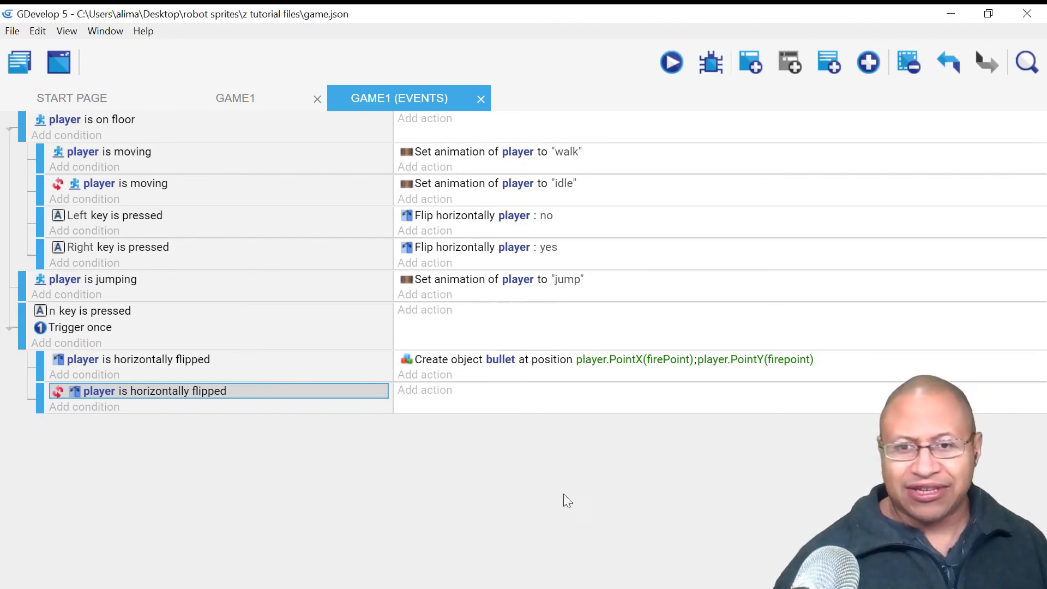
# Step: Start an Add a force (angle) movement action in the first n key sub-event for the bullet object, with angle 0
pyautogui.click(428, 389)
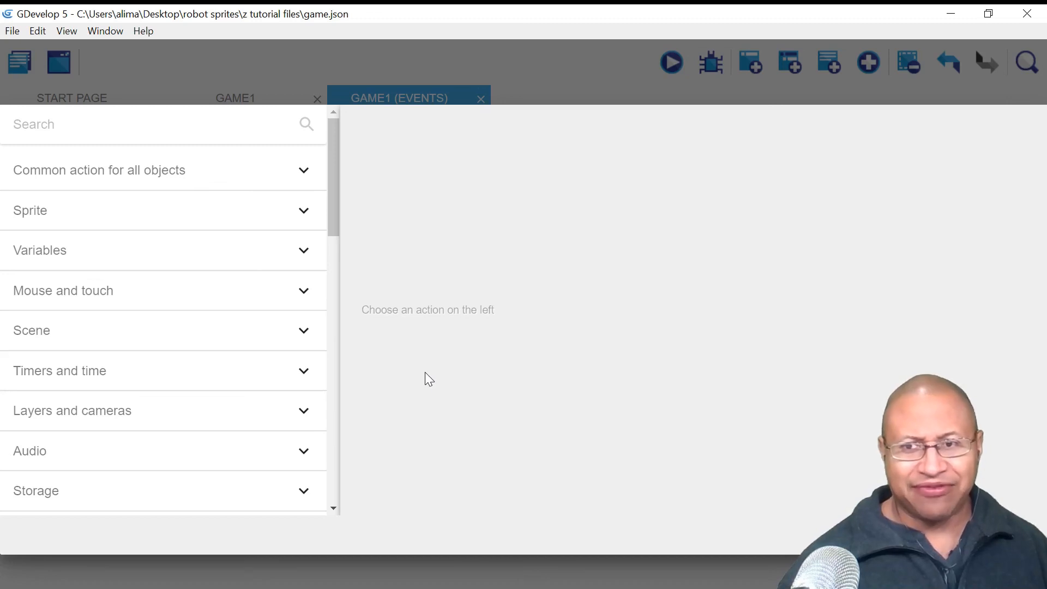
pyautogui.click(201, 183)
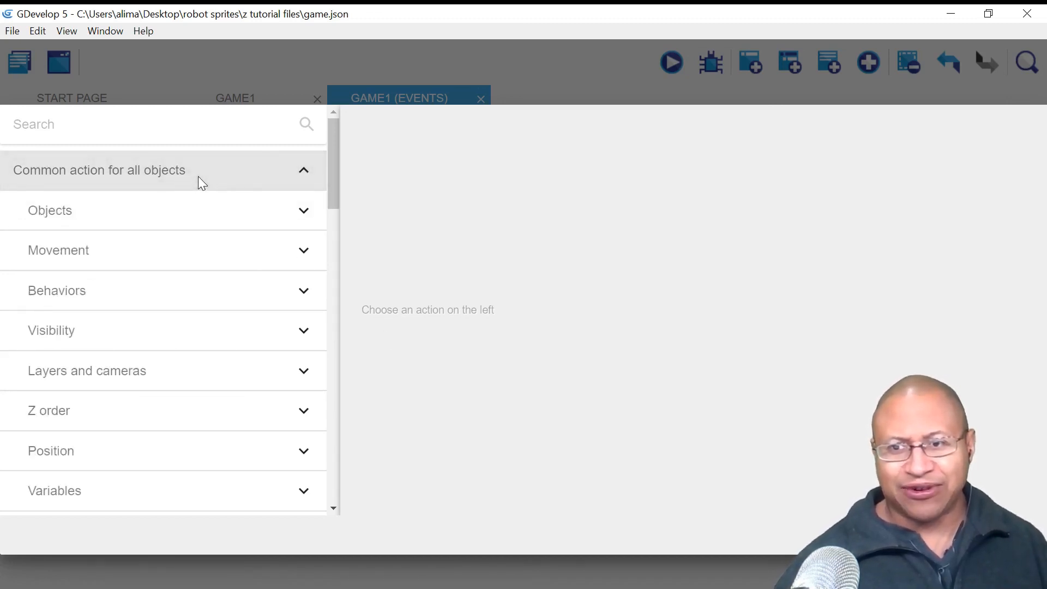
pyautogui.click(194, 258)
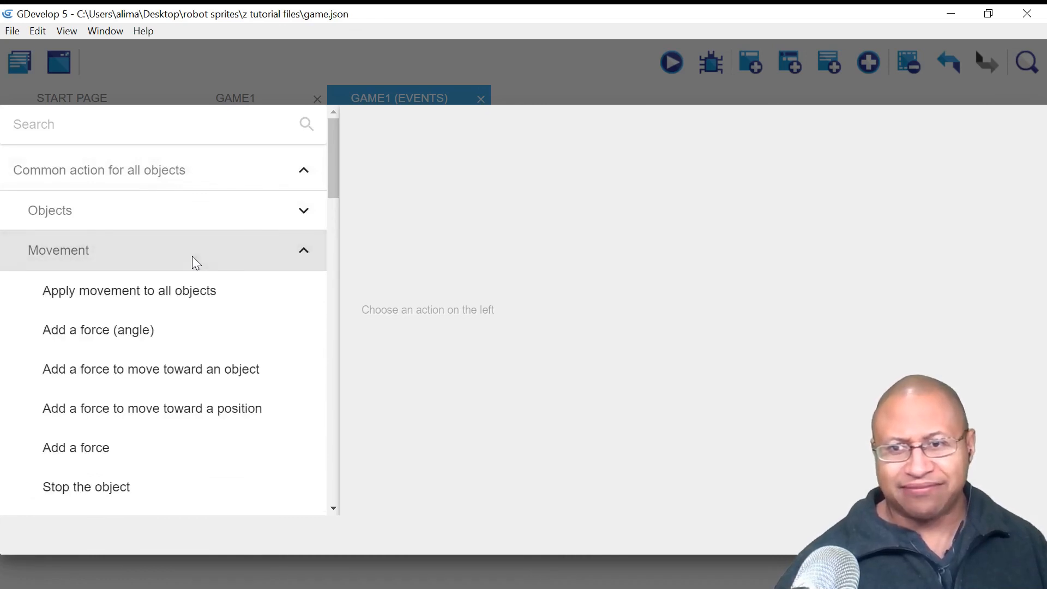
pyautogui.click(221, 336)
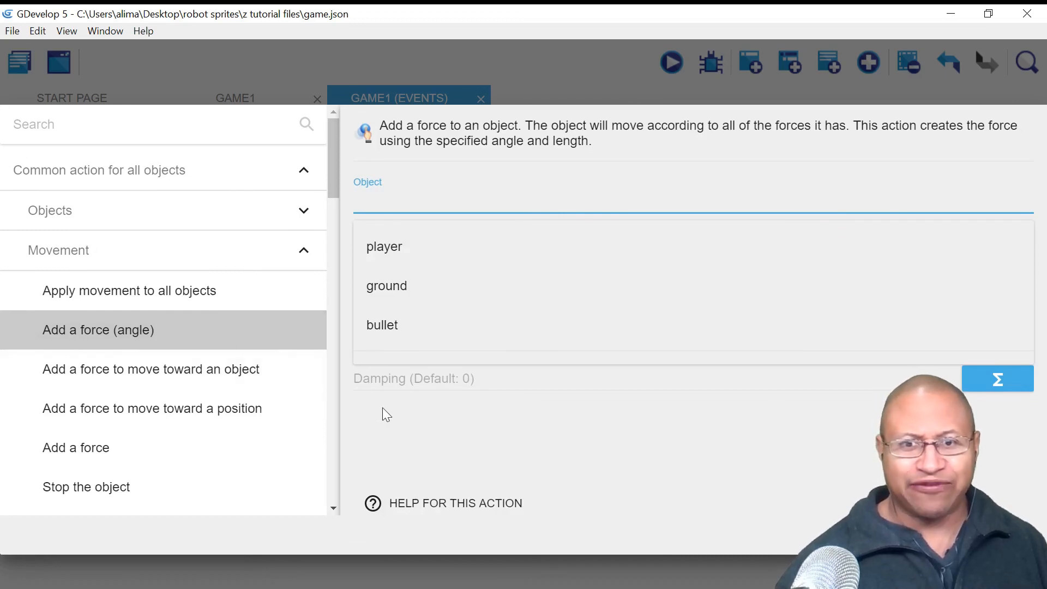
pyautogui.click(471, 329)
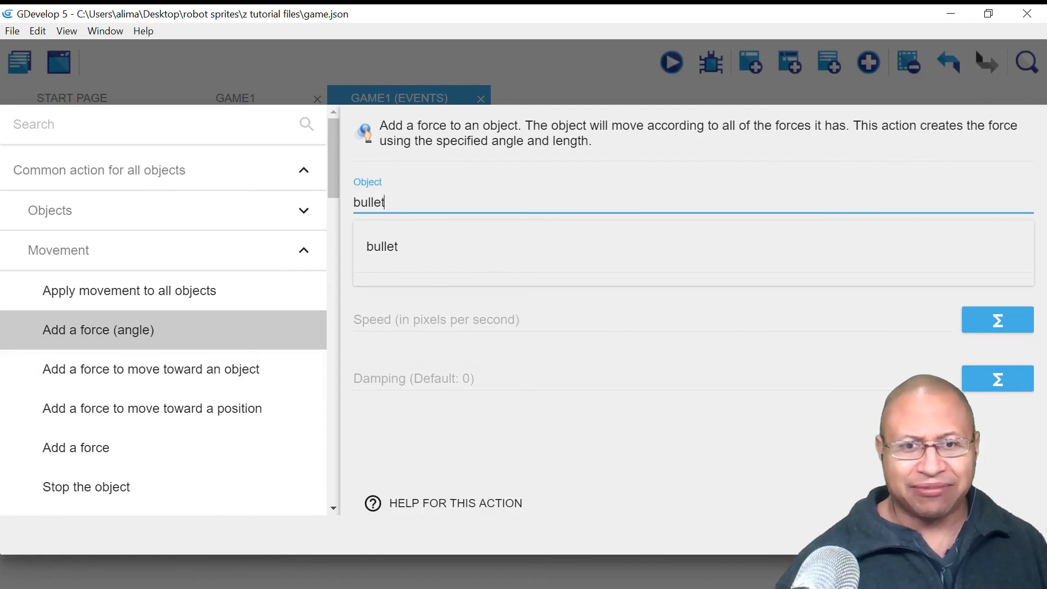
pyautogui.click(491, 319)
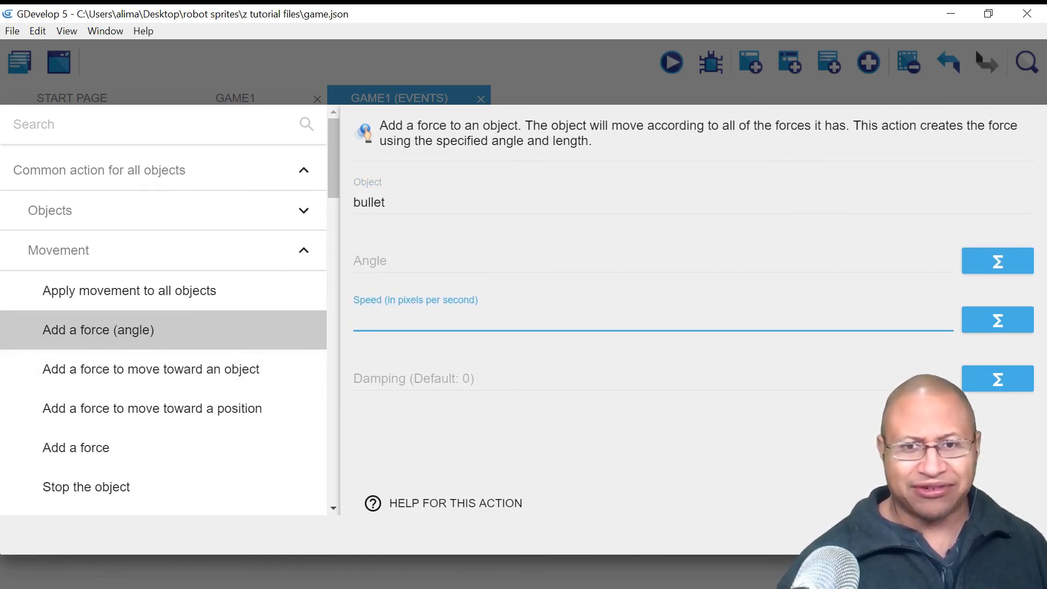
pyautogui.click(491, 261)
pyautogui.write('0')
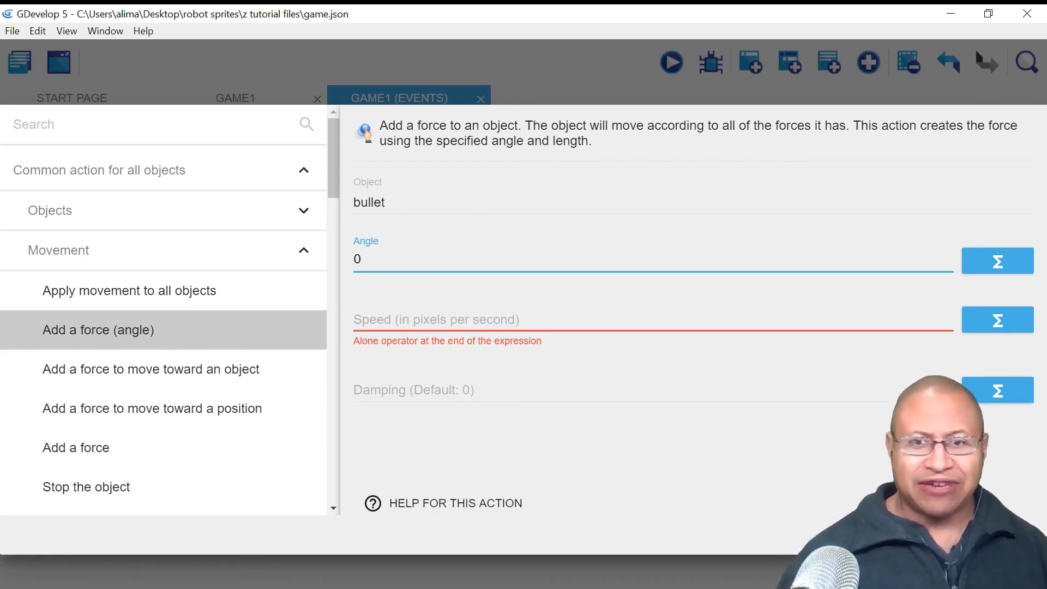
# Step: Set the bullet force's speed to 400 pixels per second and damping to 1, and confirm the action
pyautogui.click(525, 428)
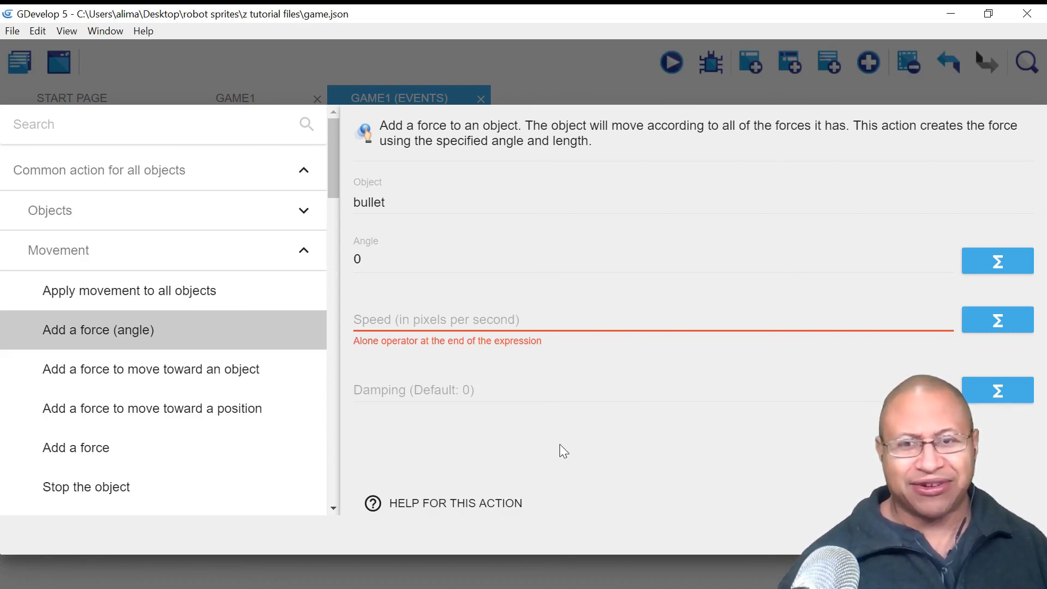
pyautogui.click(404, 315)
pyautogui.write('4')
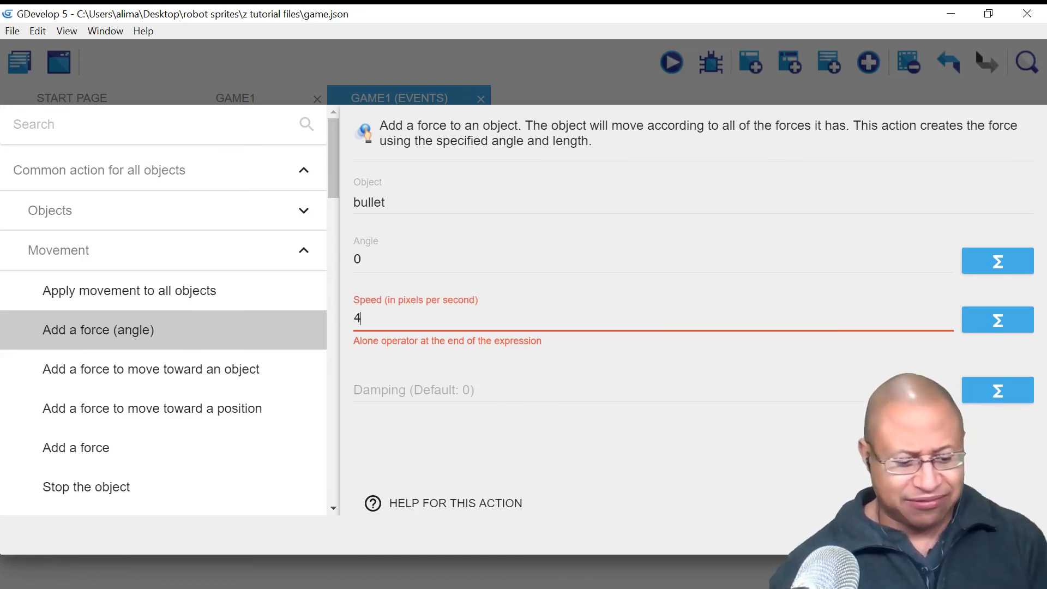
pyautogui.write('00')
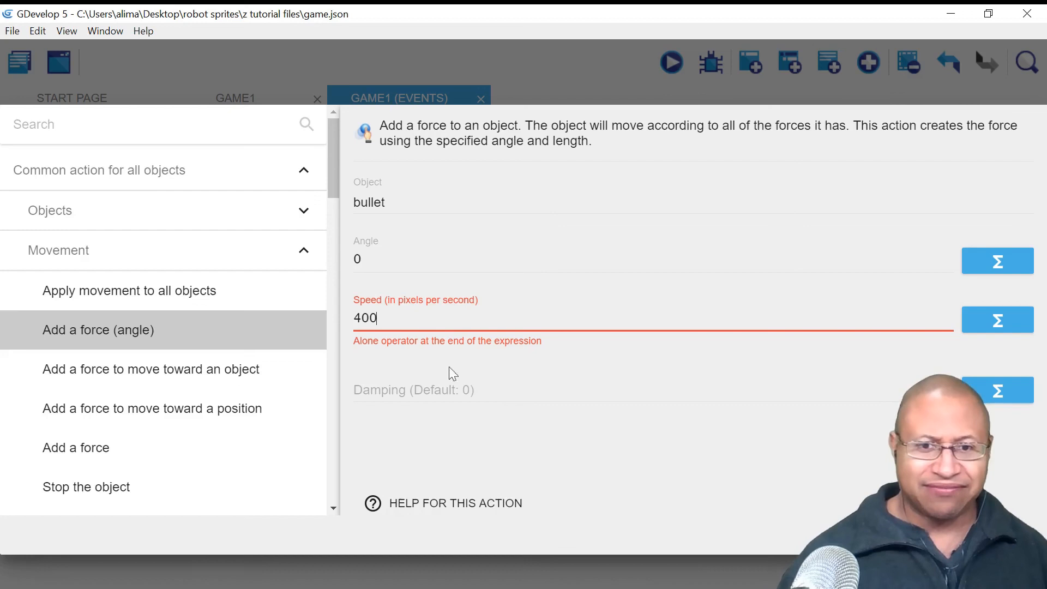
pyautogui.click(511, 420)
pyautogui.click(472, 380)
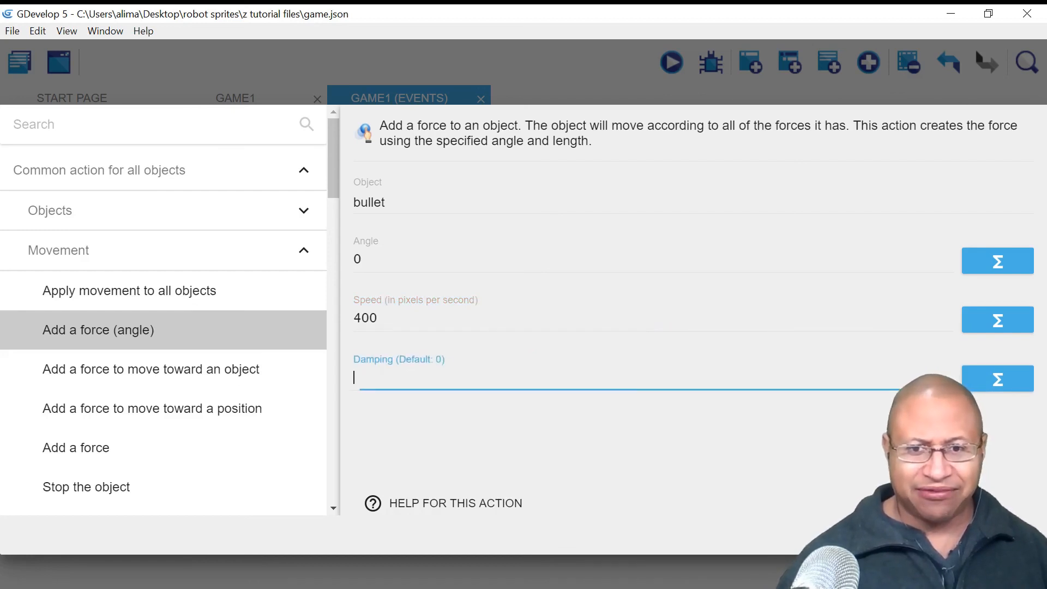
pyautogui.write('1')
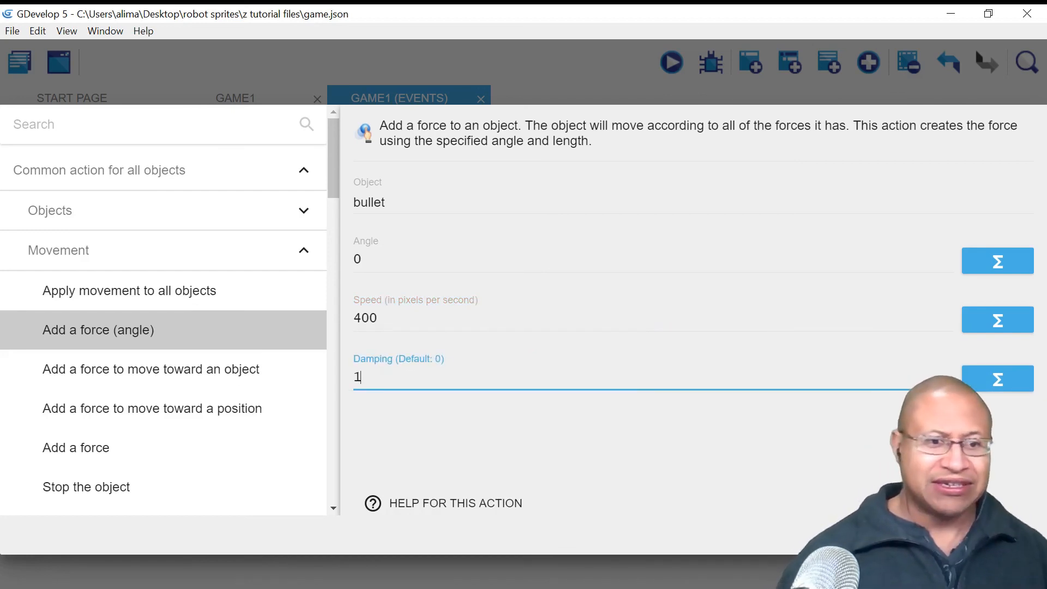
pyautogui.press('Return')
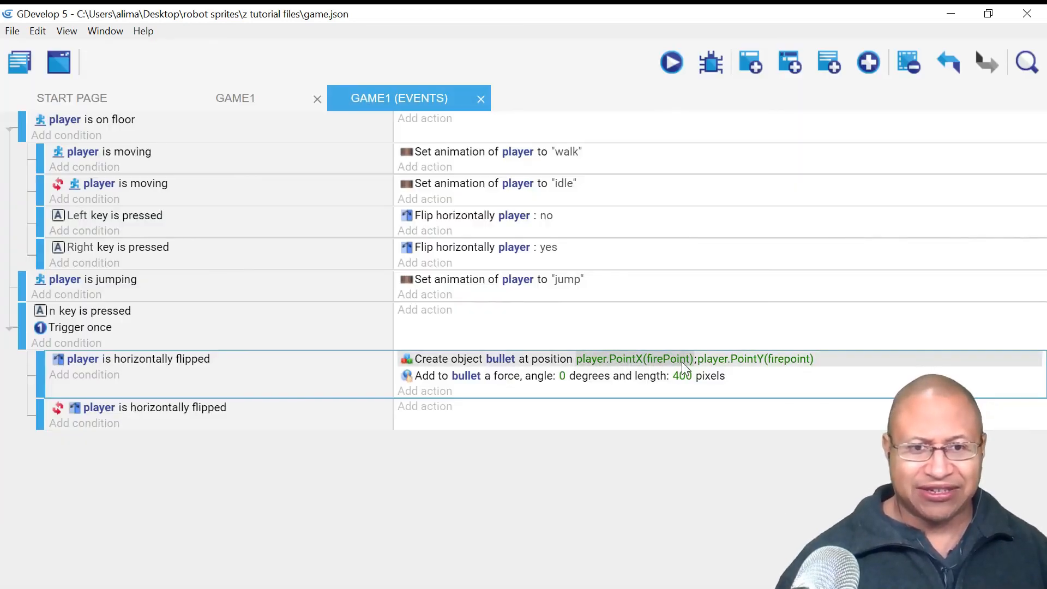
# Step: Copy the create-bullet action from the first n key sub-event into the inverted-condition sub-event
pyautogui.rightClick(830, 358)
pyautogui.click(853, 369)
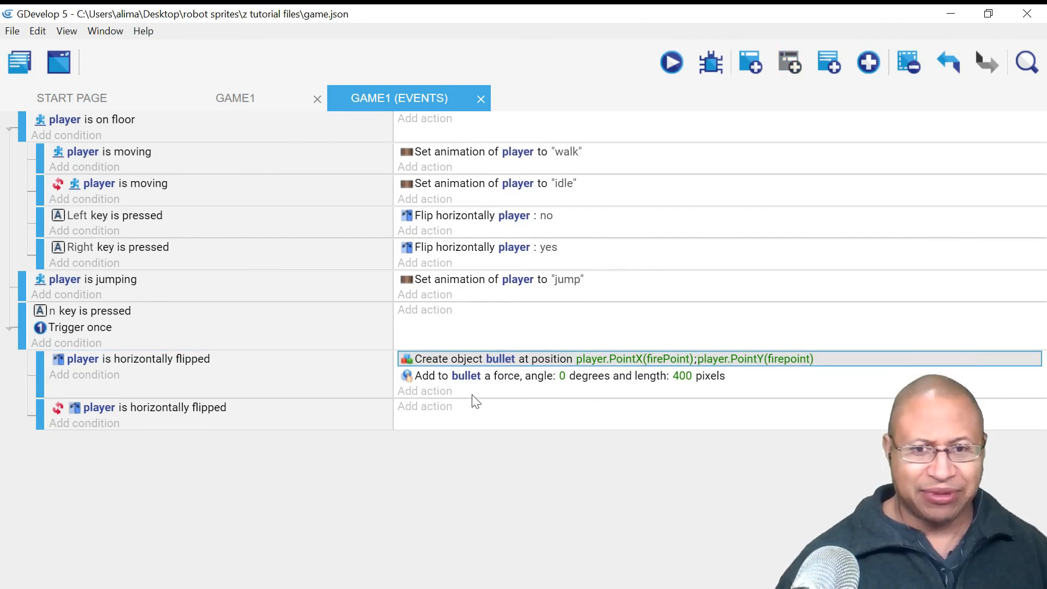
pyautogui.rightClick(445, 415)
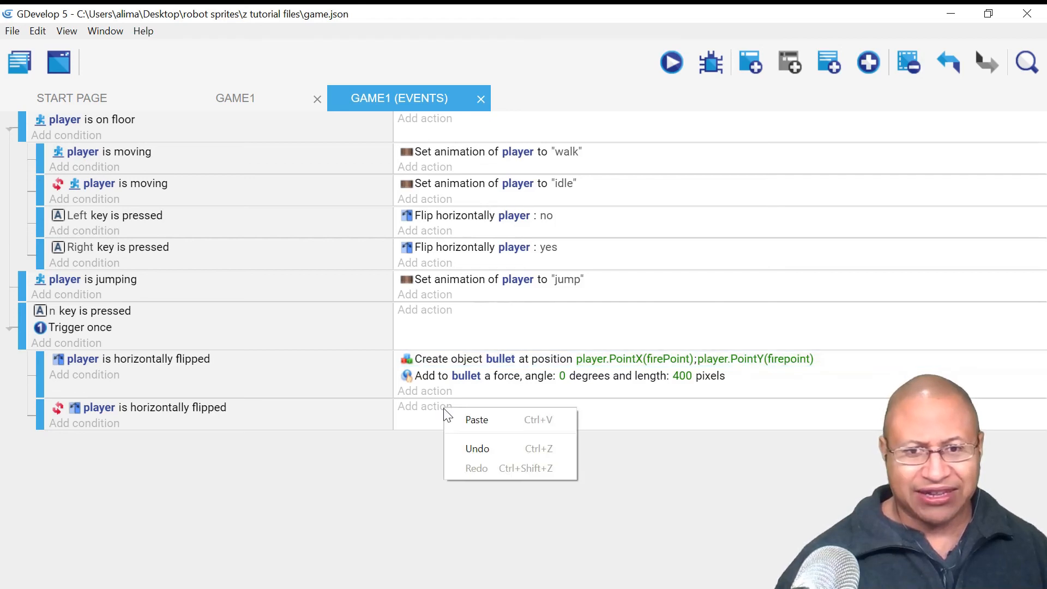
pyautogui.click(474, 420)
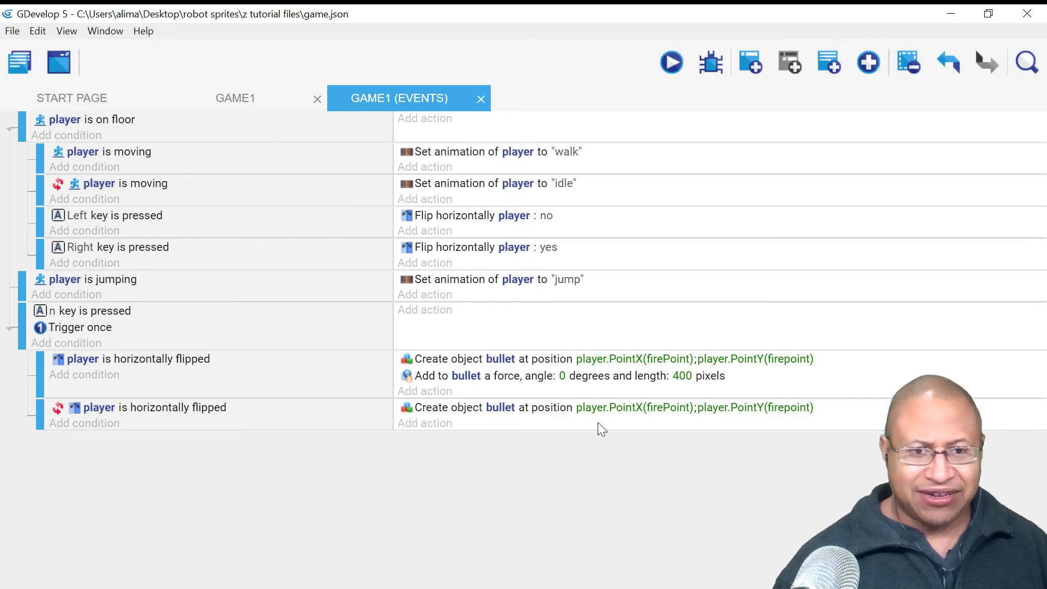
# Step: Copy the bullet's add-force action from the first sub-event to below the create-bullet action in the second sub-event
pyautogui.click(753, 378)
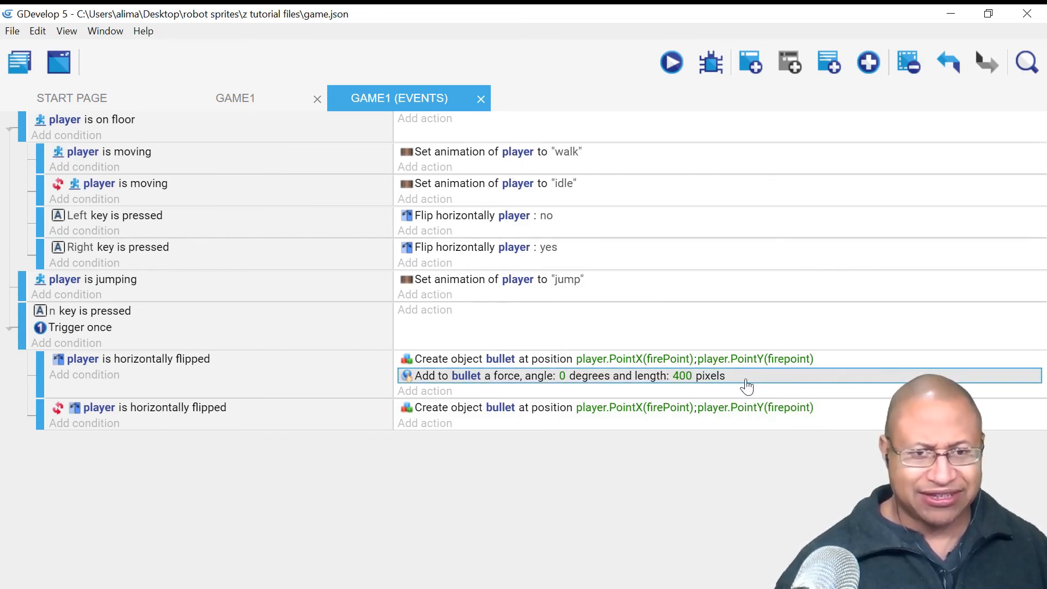
pyautogui.rightClick(748, 377)
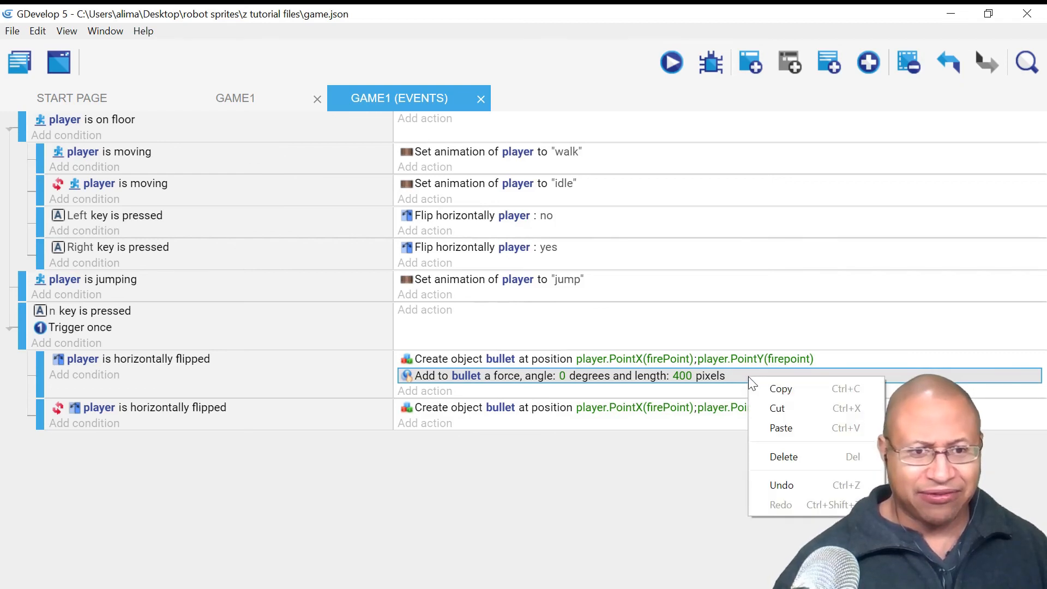
pyautogui.click(780, 389)
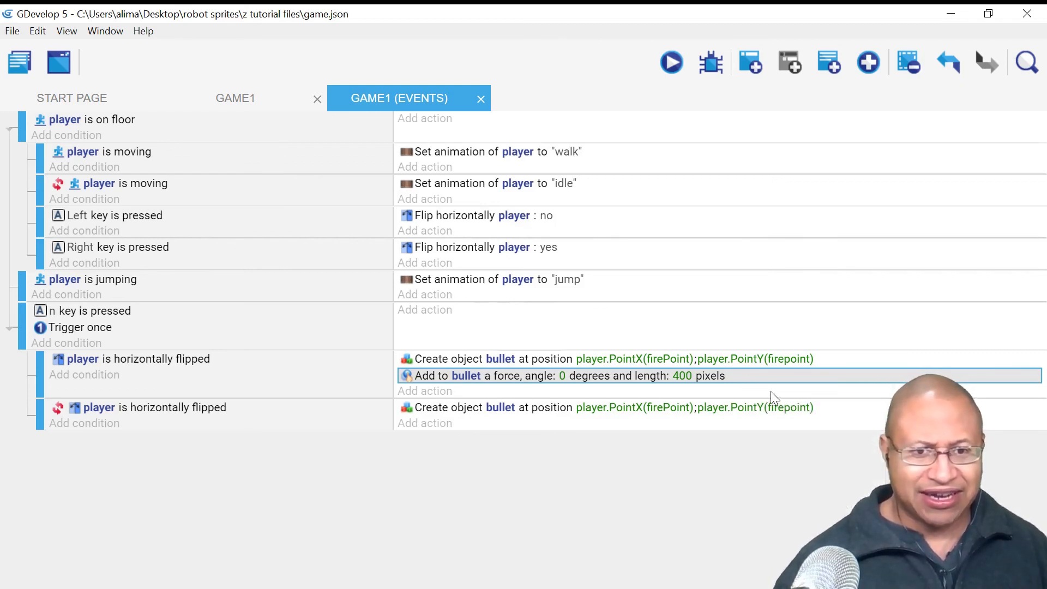
pyautogui.rightClick(439, 430)
pyautogui.click(462, 439)
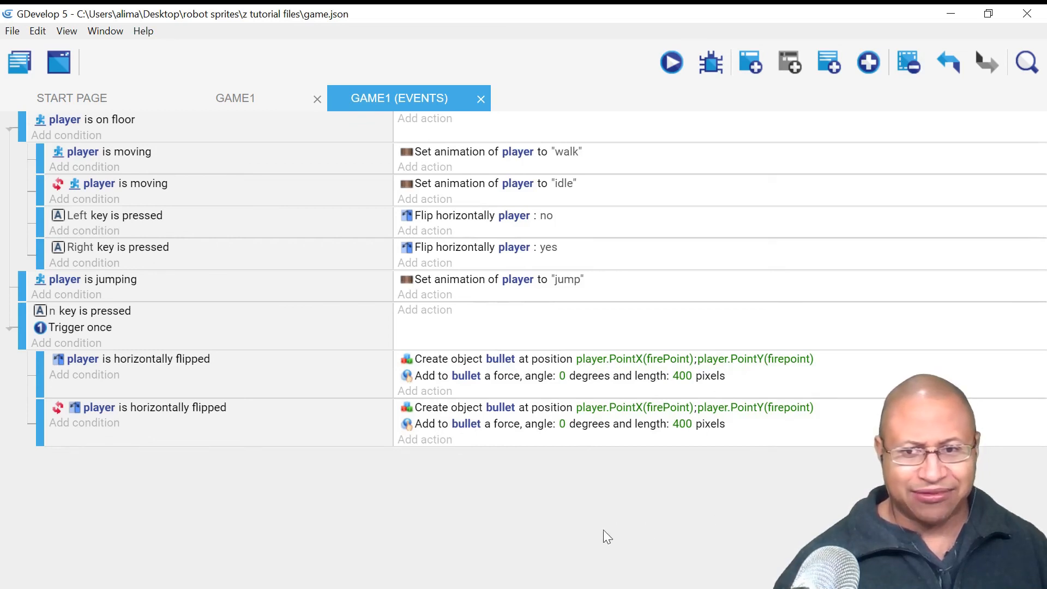
# Step: Set the bullet force's angle to 180 degrees in the second sub-event
pyautogui.click(563, 424)
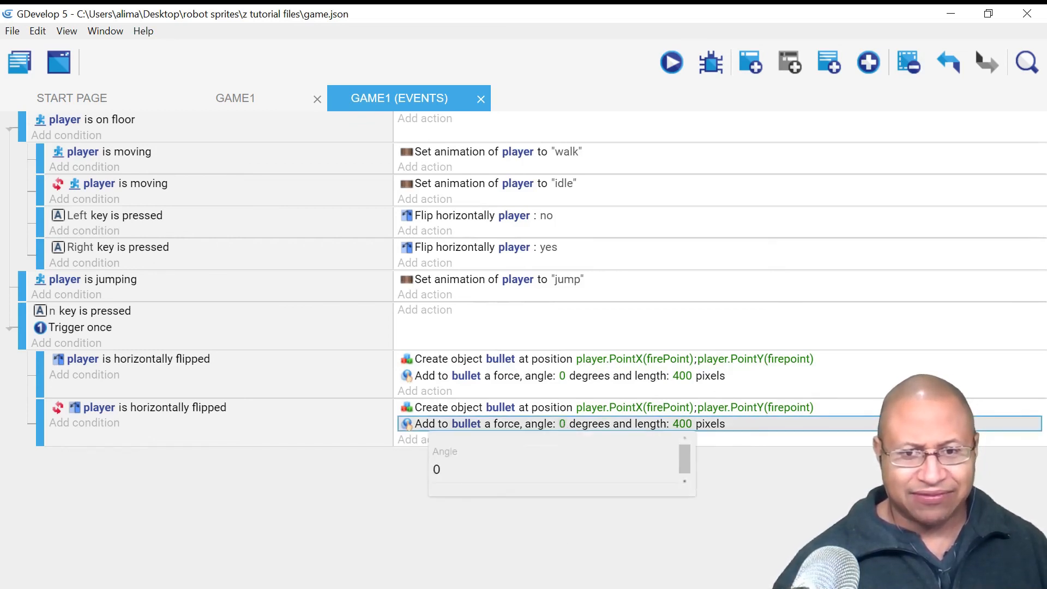
pyautogui.press('BackSpace')
pyautogui.write('180')
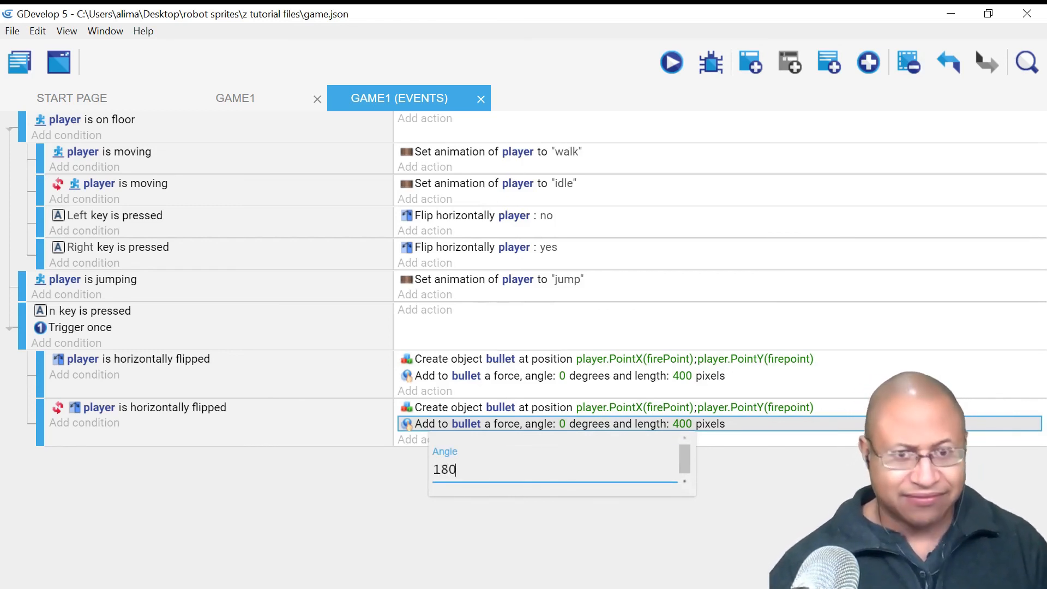
pyautogui.click(742, 492)
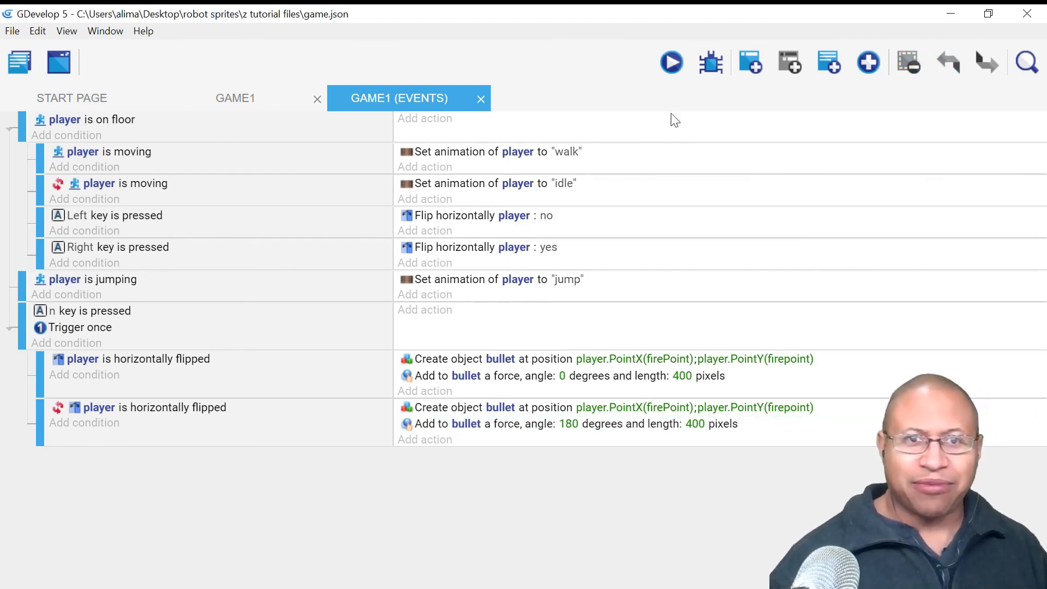
# Step: Correct the Y position to player.PointY(firePoint) in the create-bullet actions of both n key sub-events
pyautogui.click(790, 360)
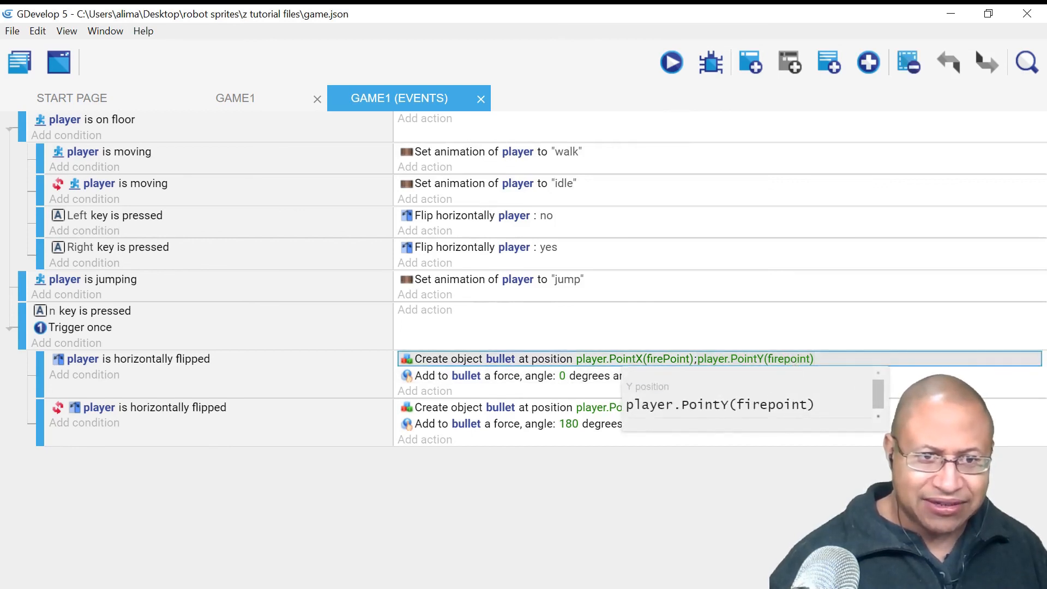
pyautogui.press('BackSpace')
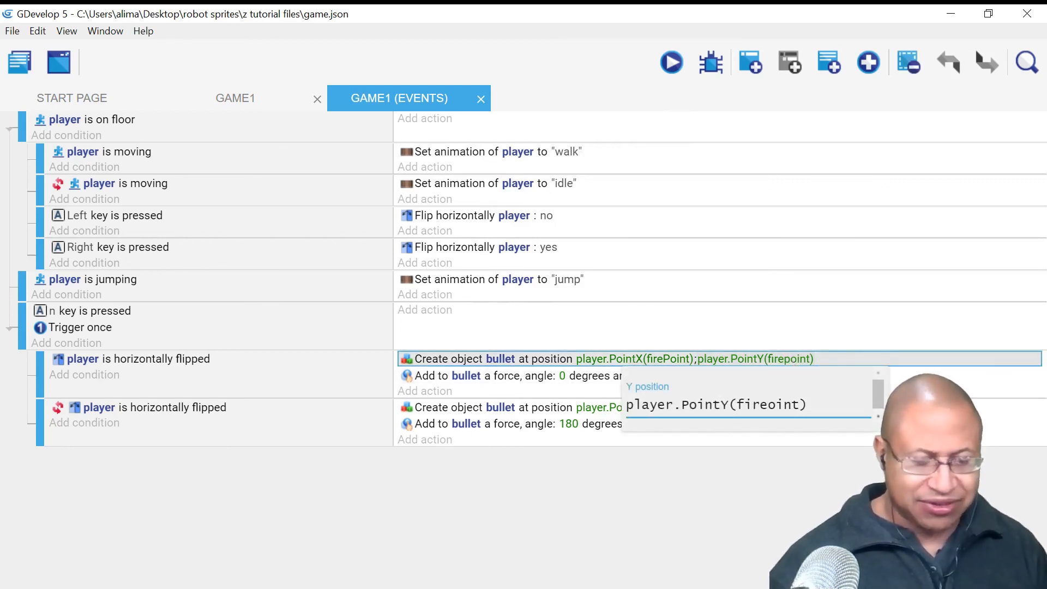
pyautogui.click(791, 479)
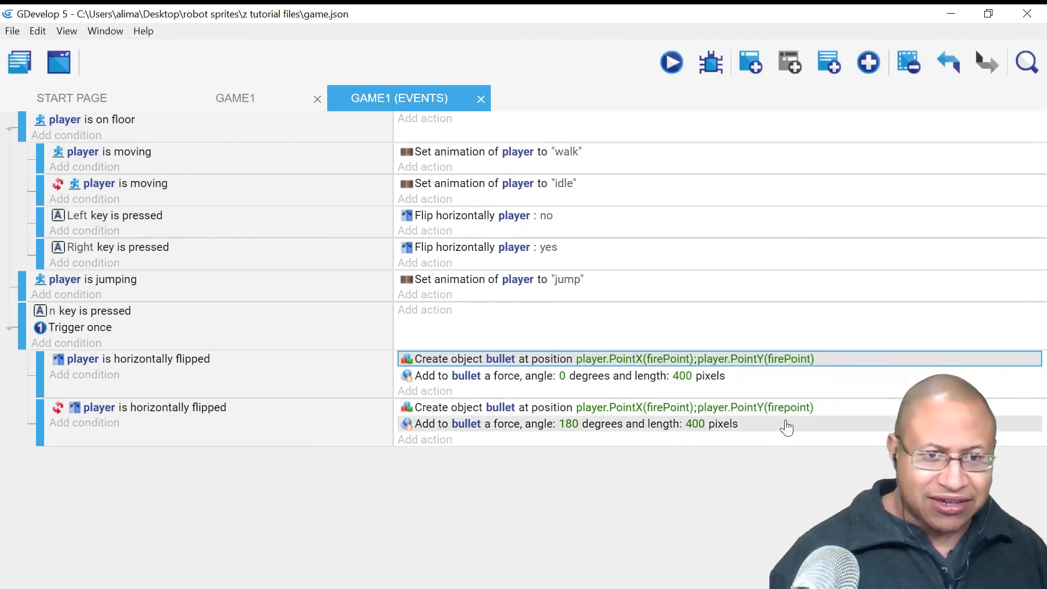
pyautogui.click(791, 409)
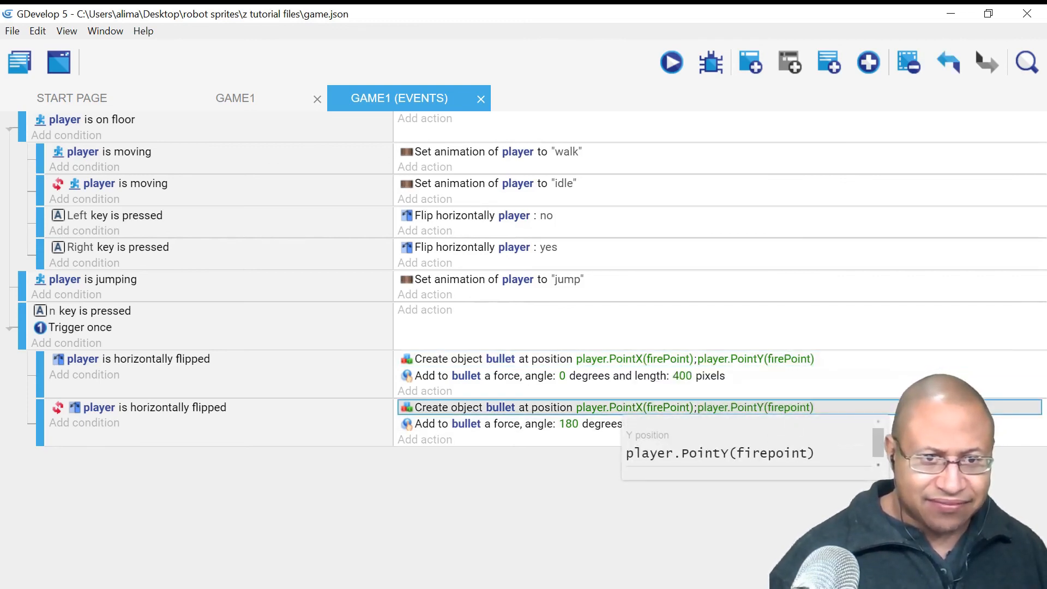
pyautogui.press('BackSpace')
pyautogui.write('P')
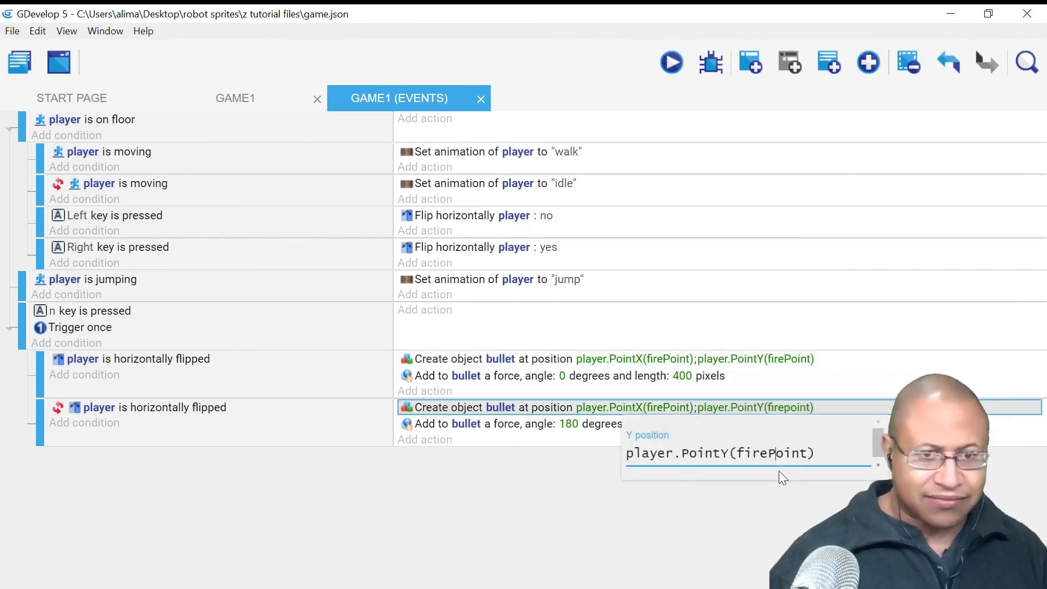
pyautogui.click(789, 477)
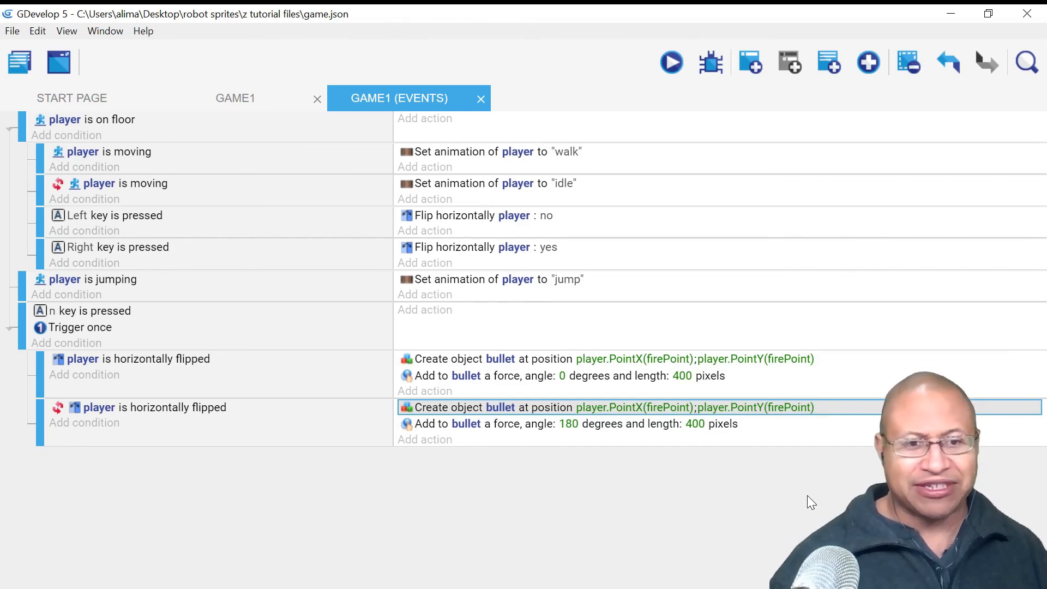
# Step: Preview the game, walking the player both ways, jumping, and firing several bullets while facing left
pyautogui.click(674, 65)
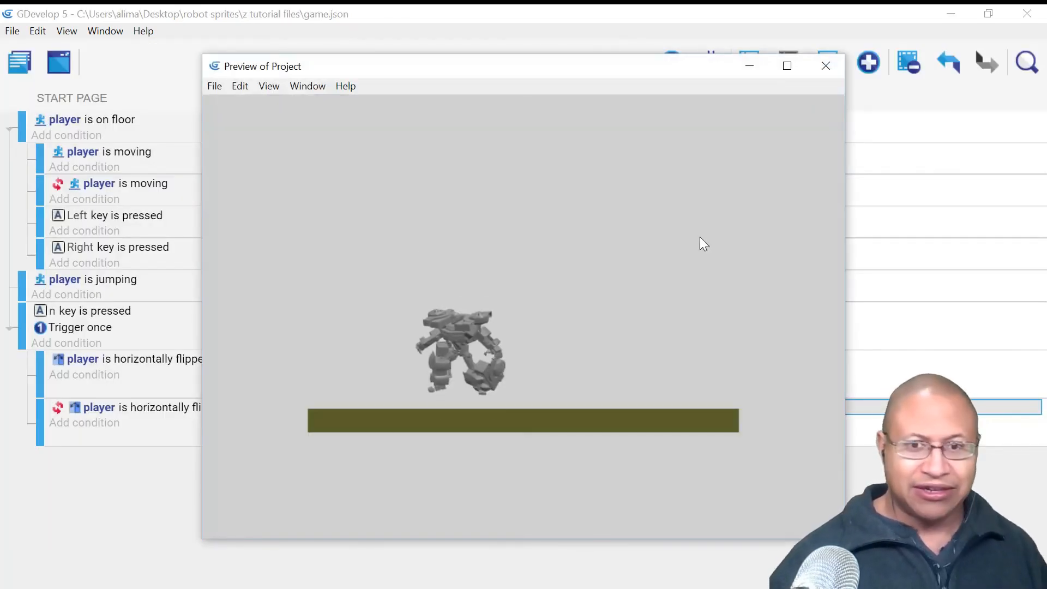
pyautogui.press('Right')
pyautogui.press('Left')
pyautogui.press('Right')
pyautogui.press('Left')
pyautogui.press('space')
pyautogui.press('space')
pyautogui.press('n')
pyautogui.press('n')
pyautogui.press('n')
pyautogui.press('n')
pyautogui.press('n')
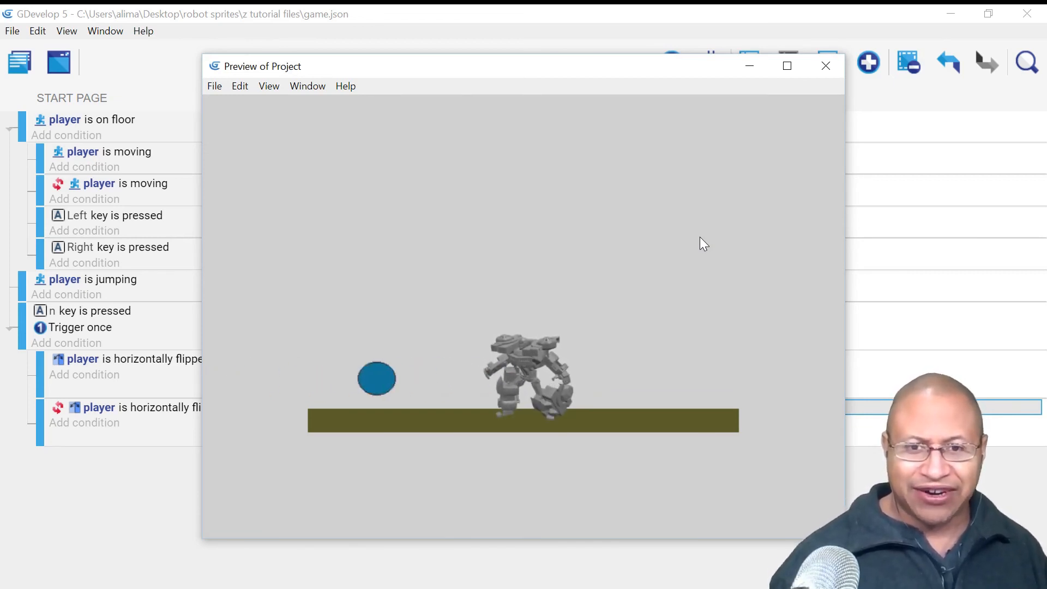
# Step: Test firing bullets facing right and repeatedly facing left in the running preview, and close it
pyautogui.press('Right')
pyautogui.press('n')
pyautogui.press('n')
pyautogui.press('n')
pyautogui.press('Left')
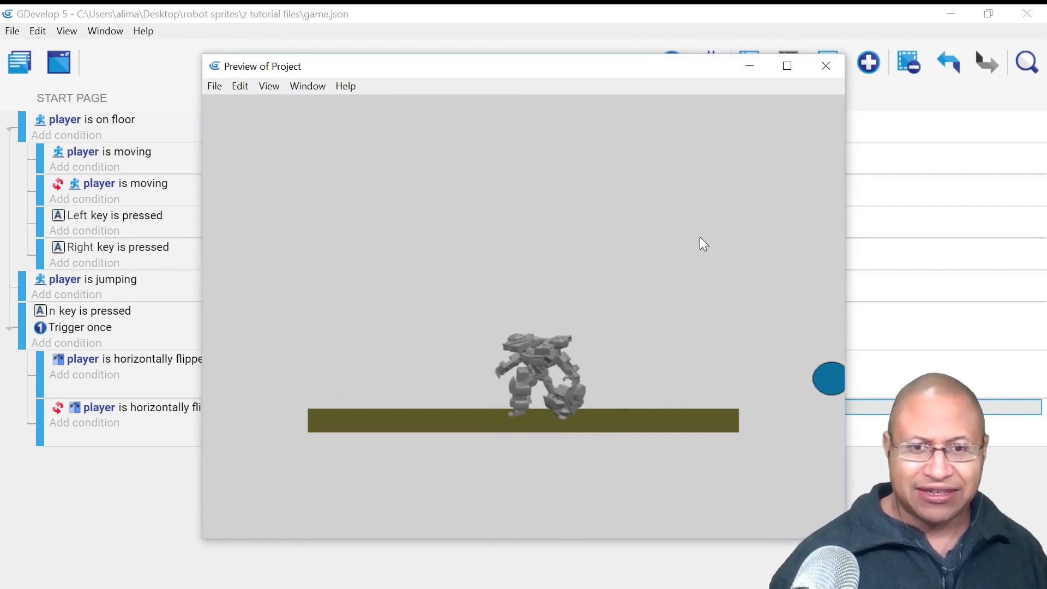
pyautogui.press('n')
pyautogui.press('n')
pyautogui.press('n')
pyautogui.press('n')
pyautogui.press('n')
pyautogui.press('n')
pyautogui.press('n')
pyautogui.press('n')
pyautogui.press('n')
pyautogui.press('n')
pyautogui.press('n')
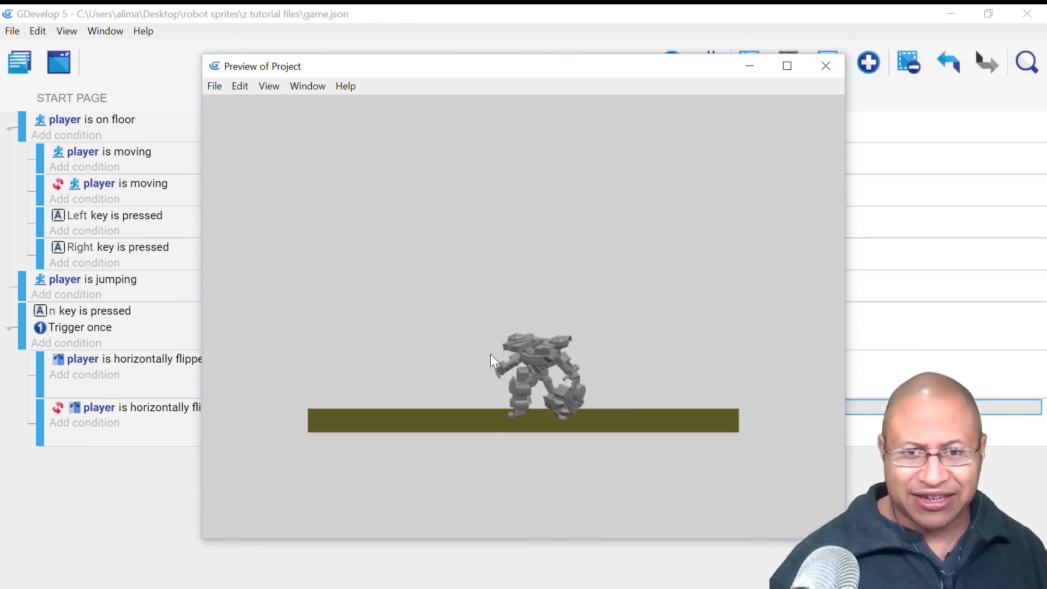
pyautogui.press('n')
pyautogui.press('n')
pyautogui.press('n')
pyautogui.press('n')
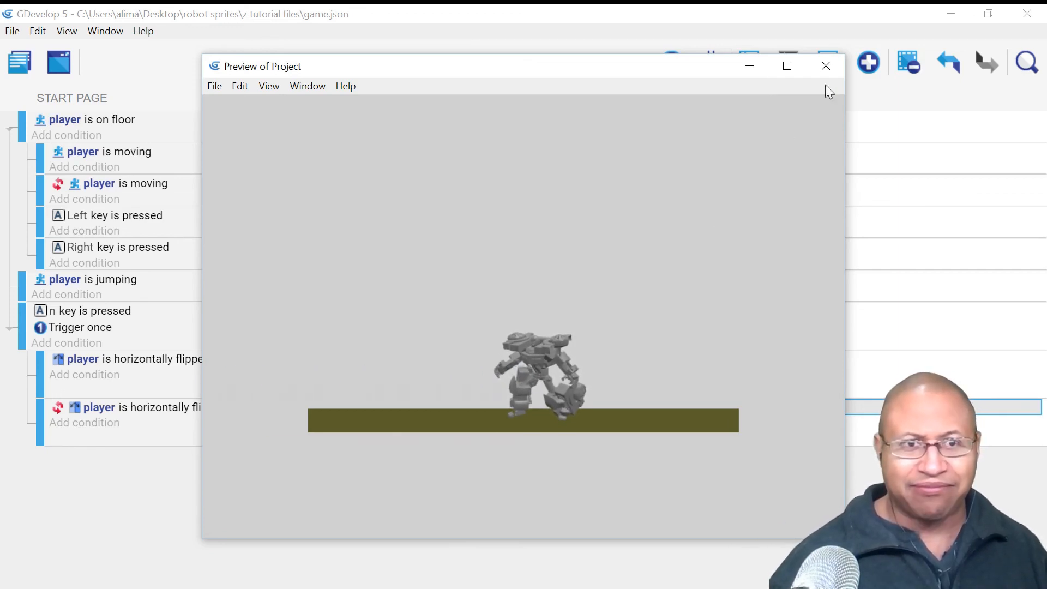
pyautogui.click(825, 66)
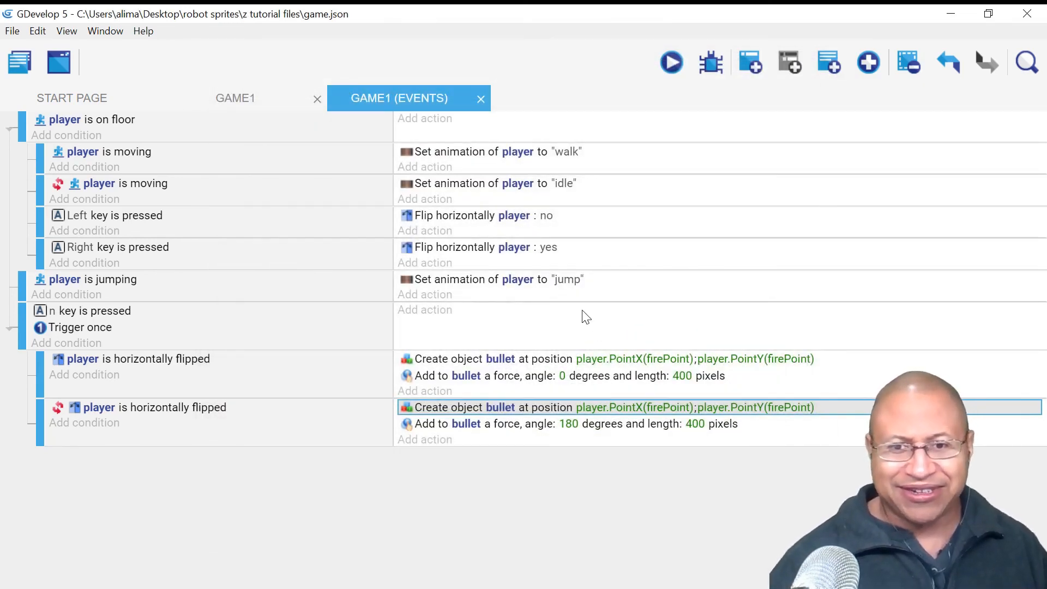
# Step: Move the player's firePoint higher, just outside the robot's left shoulder in the idle frame, and apply the object changes
pyautogui.click(249, 100)
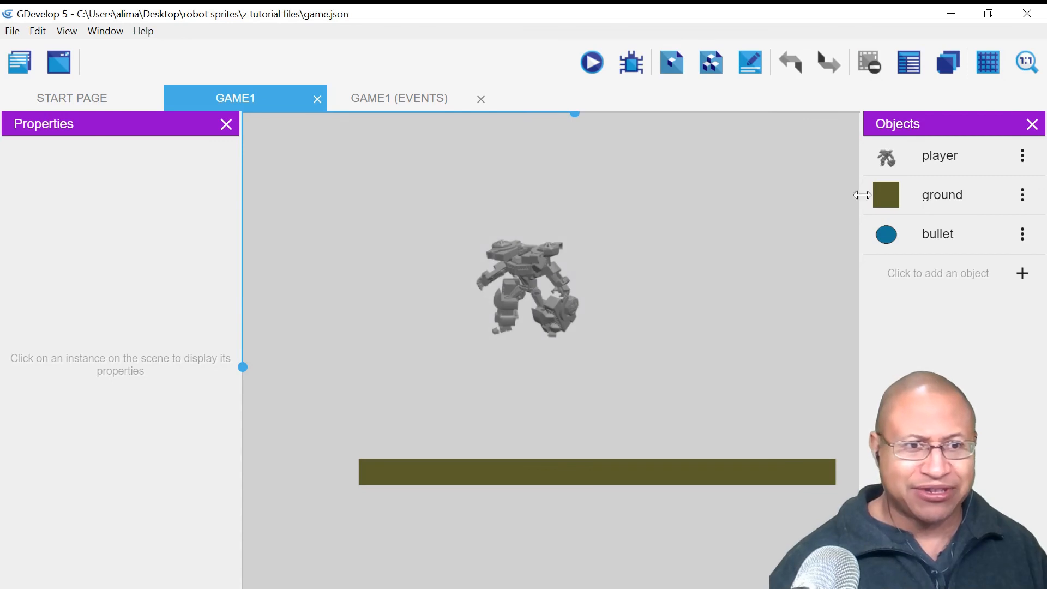
pyautogui.doubleClick(970, 156)
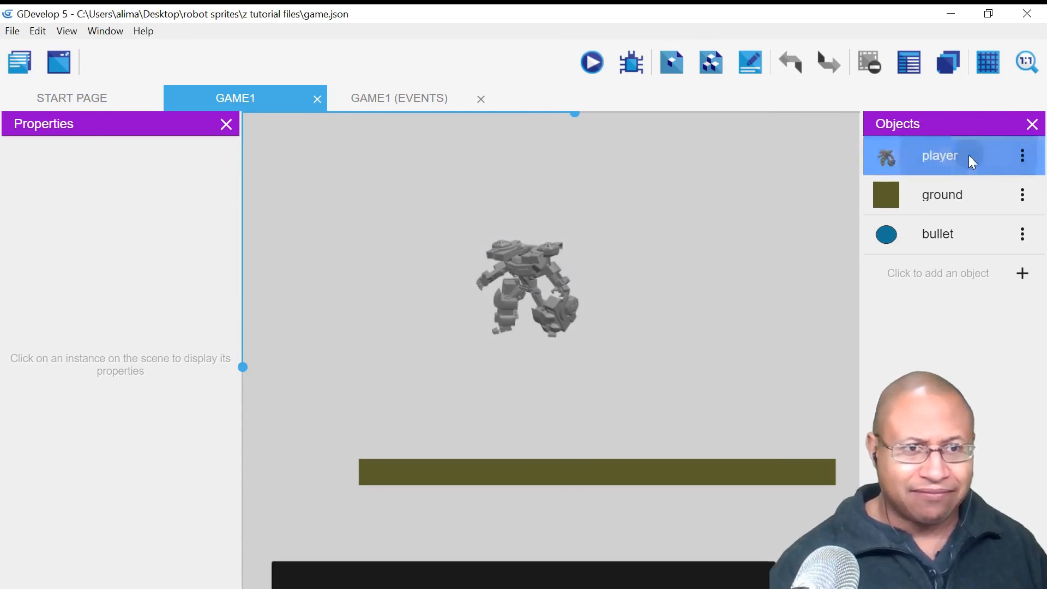
pyautogui.moveTo(834, 292); pyautogui.dragTo(829, 437)
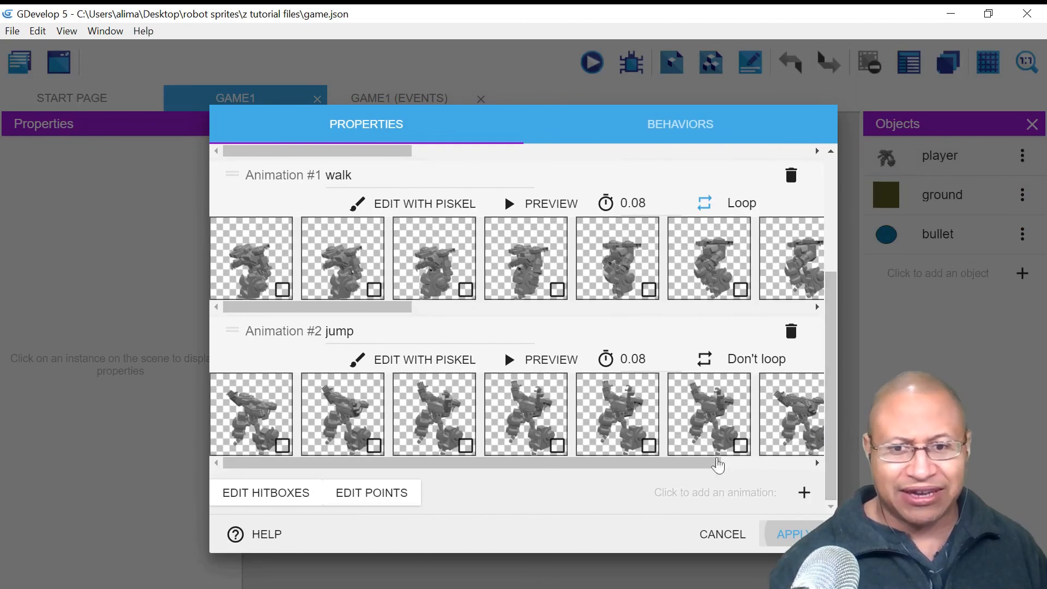
pyautogui.click(371, 493)
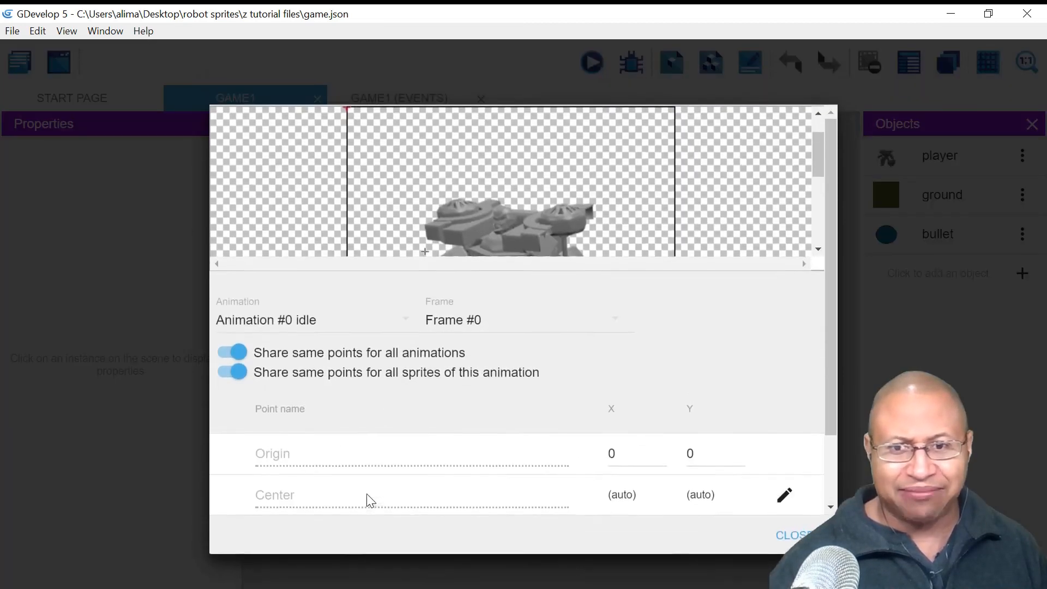
pyautogui.moveTo(817, 164); pyautogui.dragTo(806, 186)
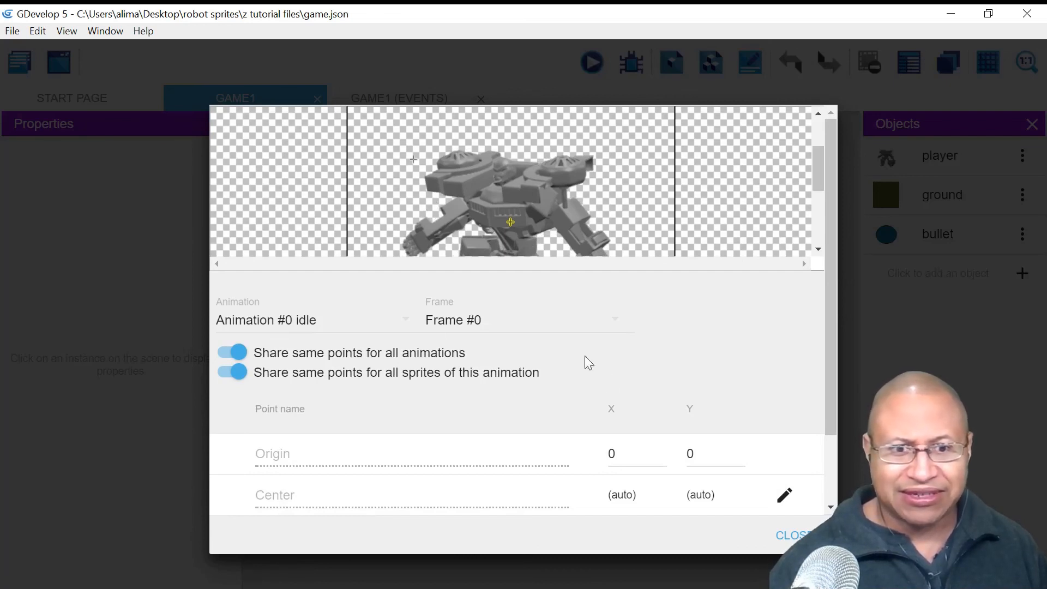
pyautogui.click(785, 535)
pyautogui.click(790, 533)
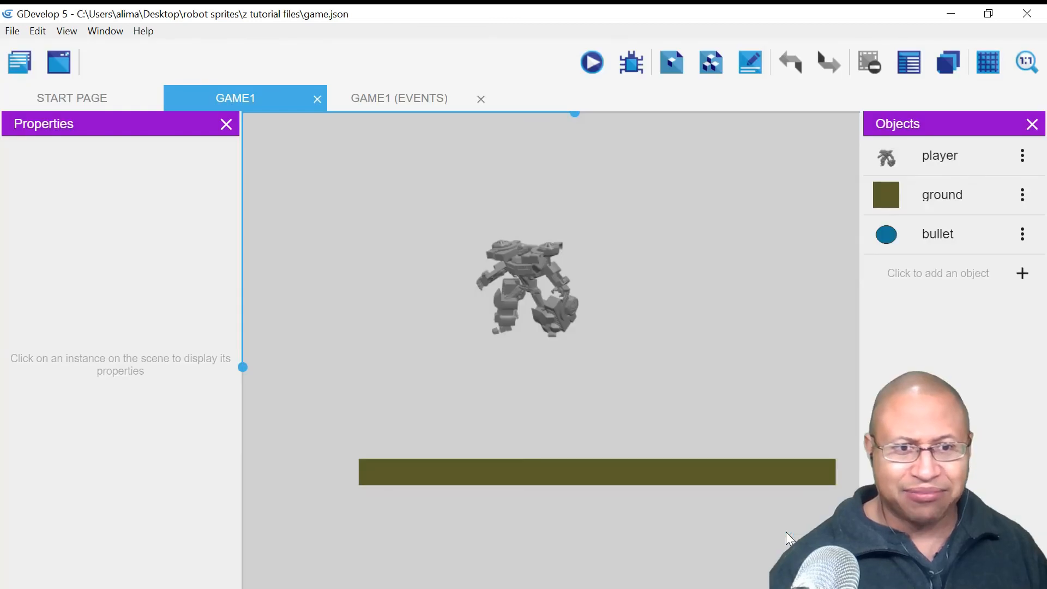
# Step: Preview the game from the scene and check the bullets' launch height while the player faces left
pyautogui.click(593, 68)
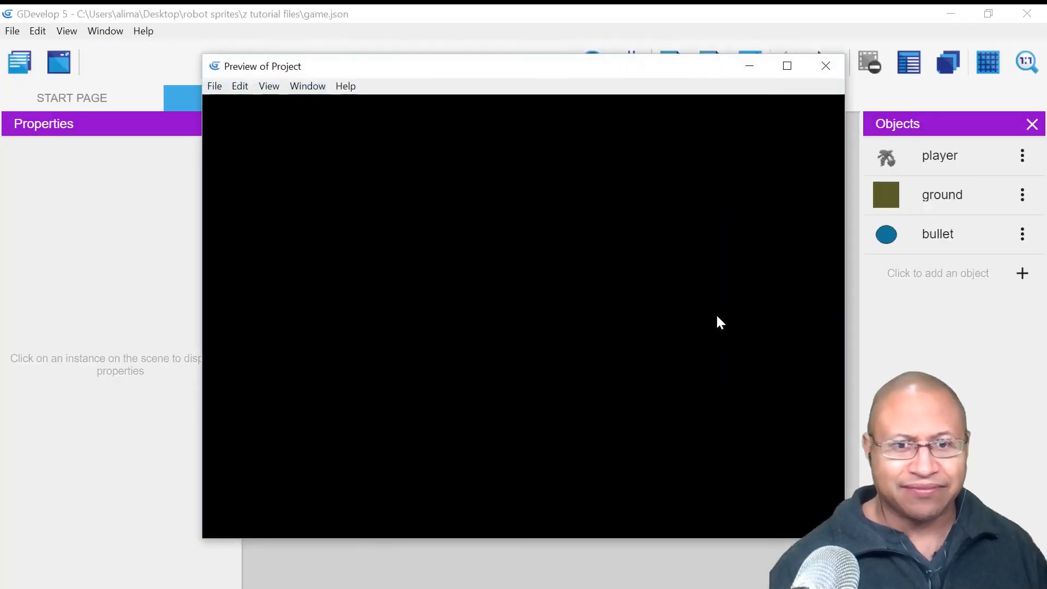
pyautogui.press('space')
pyautogui.press('space')
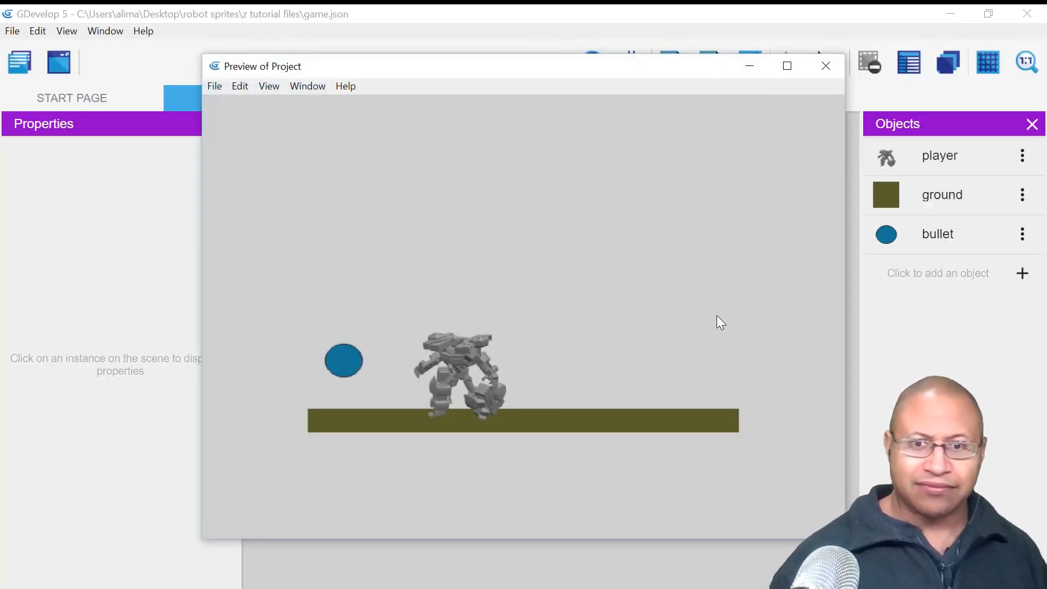
pyautogui.press('space')
pyautogui.press('space')
pyautogui.press('space')
pyautogui.press('space')
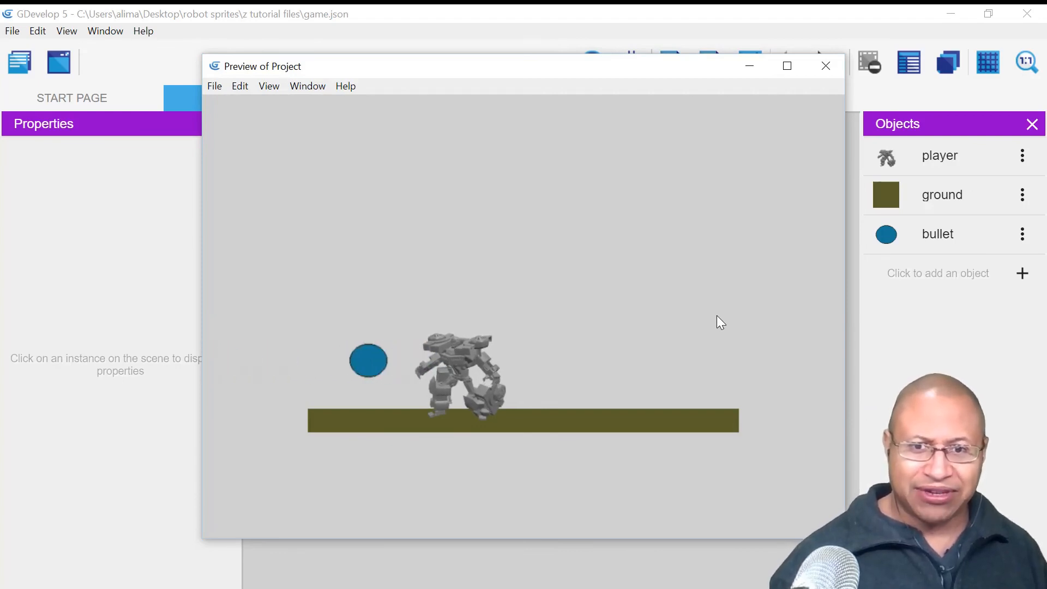
# Step: Check the bullets' launch height facing right and again facing left, and close the preview
pyautogui.press('Right')
pyautogui.press('space')
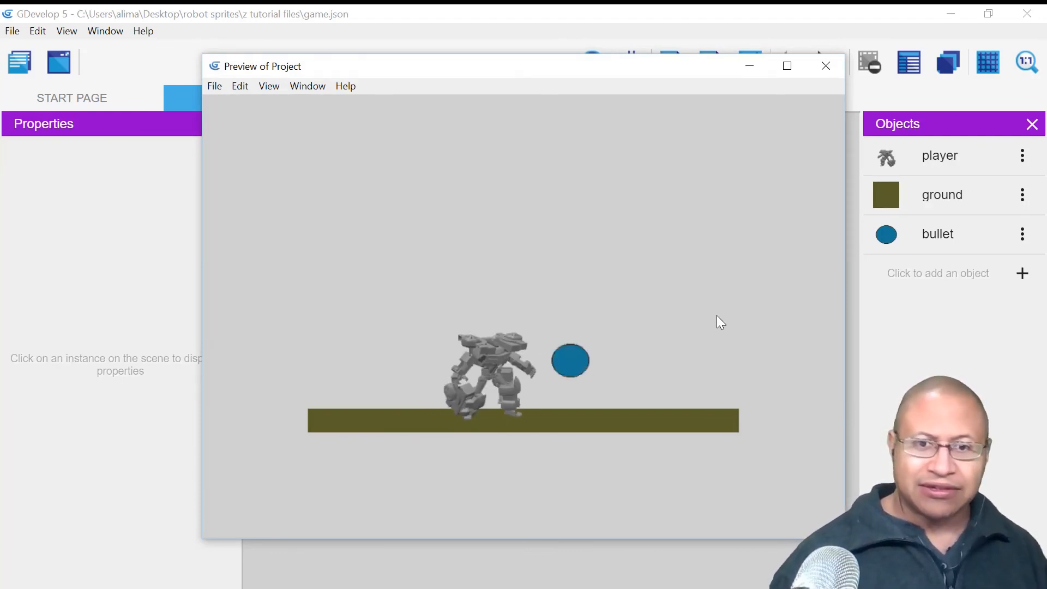
pyautogui.press('space')
pyautogui.press('space')
pyautogui.press('space')
pyautogui.press('space')
pyautogui.press('space')
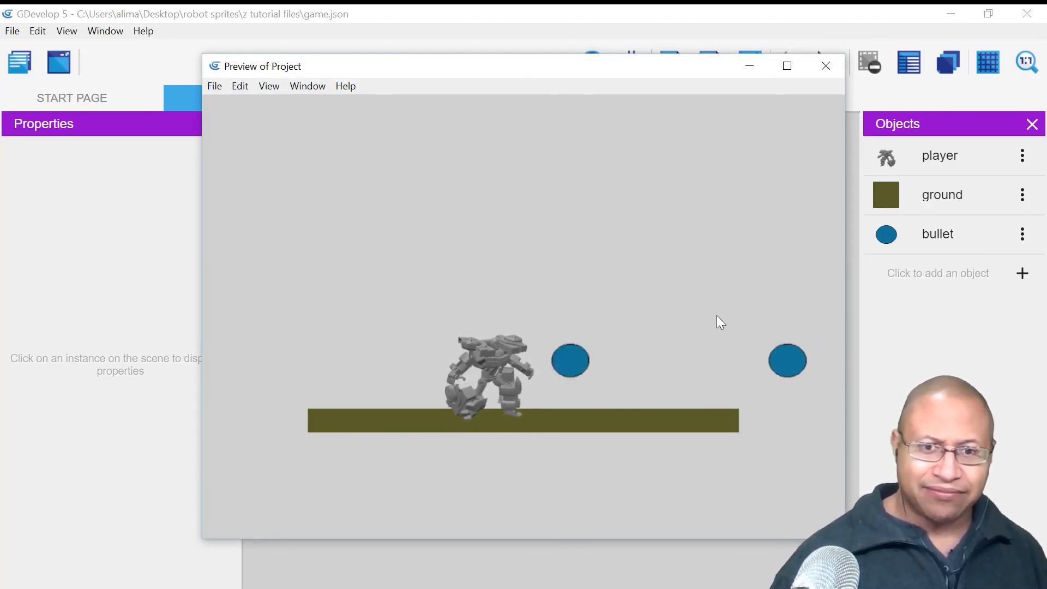
pyautogui.press('Left')
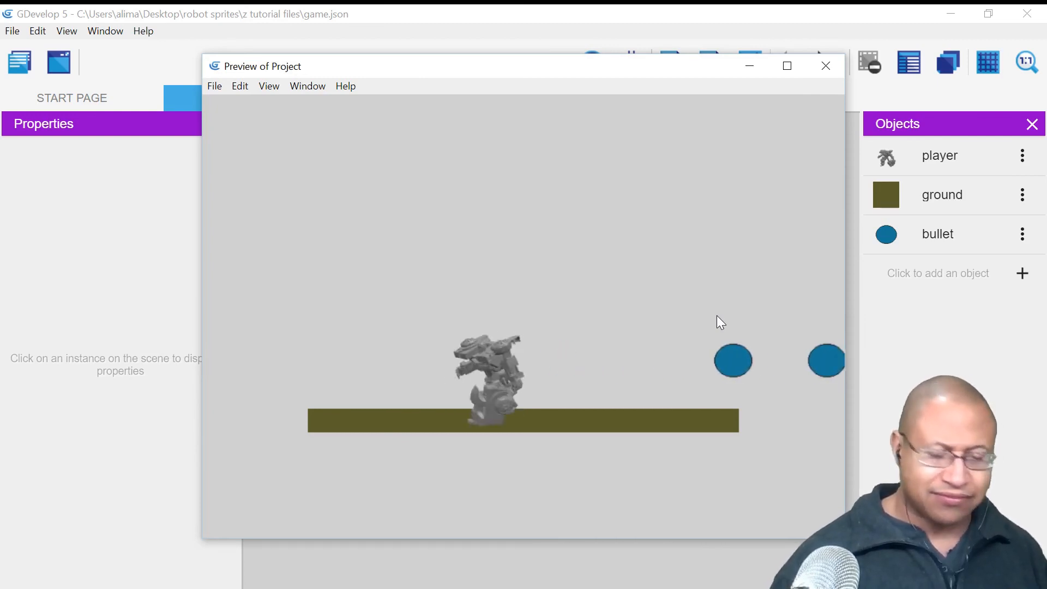
pyautogui.press('space')
pyautogui.press('space')
pyautogui.press('space')
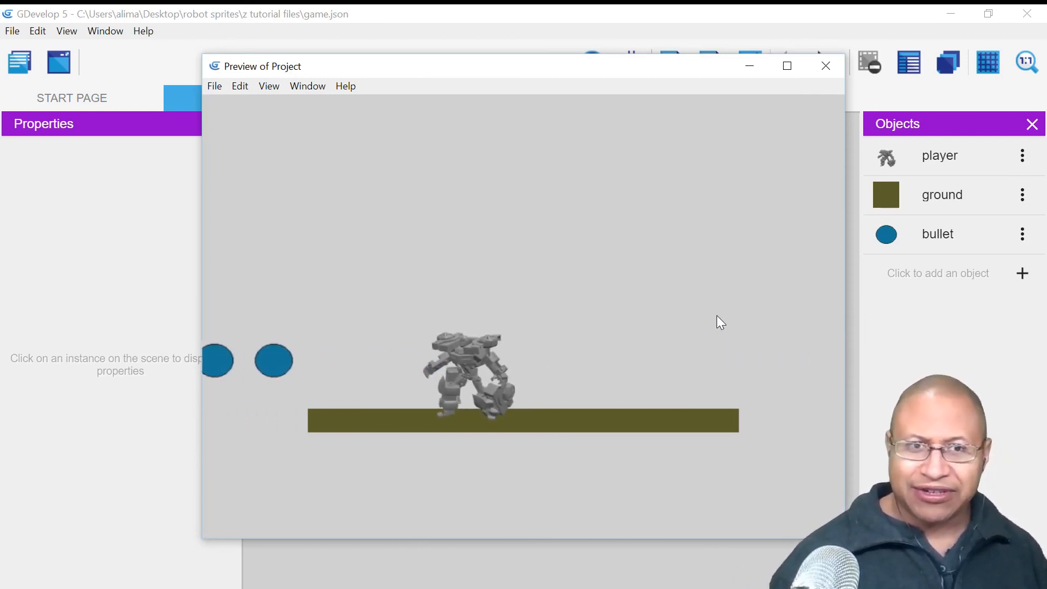
pyautogui.click(825, 66)
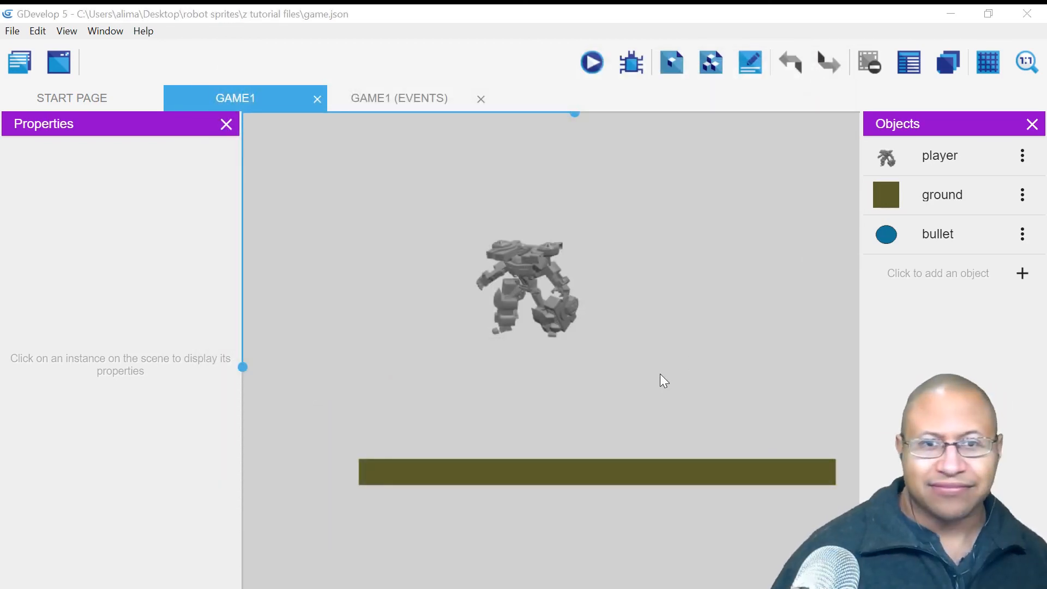
# Step: Return to the GAME1 events, preview the game firing bullets while alternating the player's facing direction, and close the preview
pyautogui.click(359, 98)
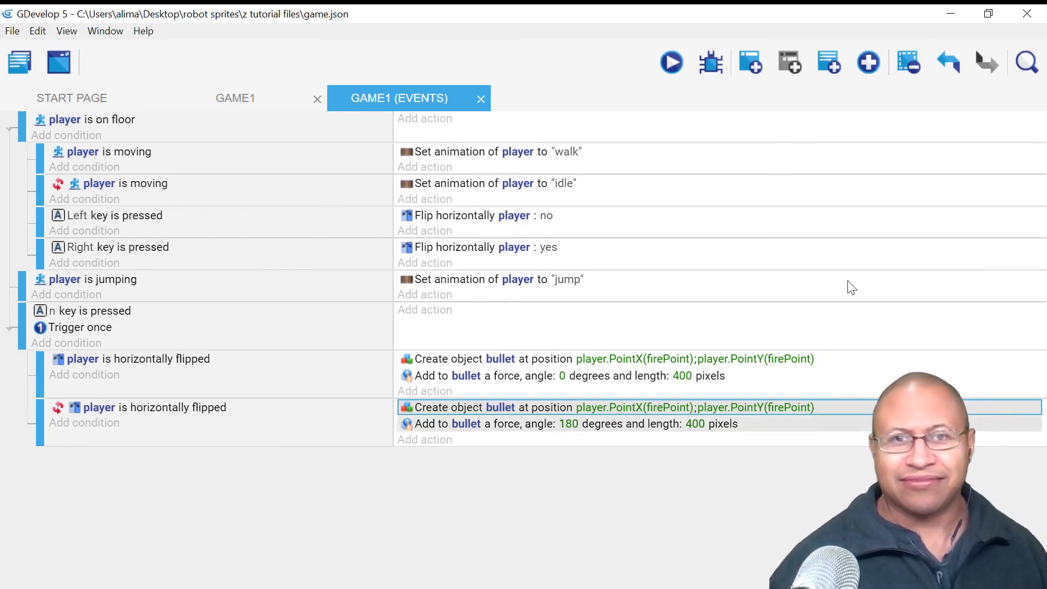
pyautogui.click(668, 68)
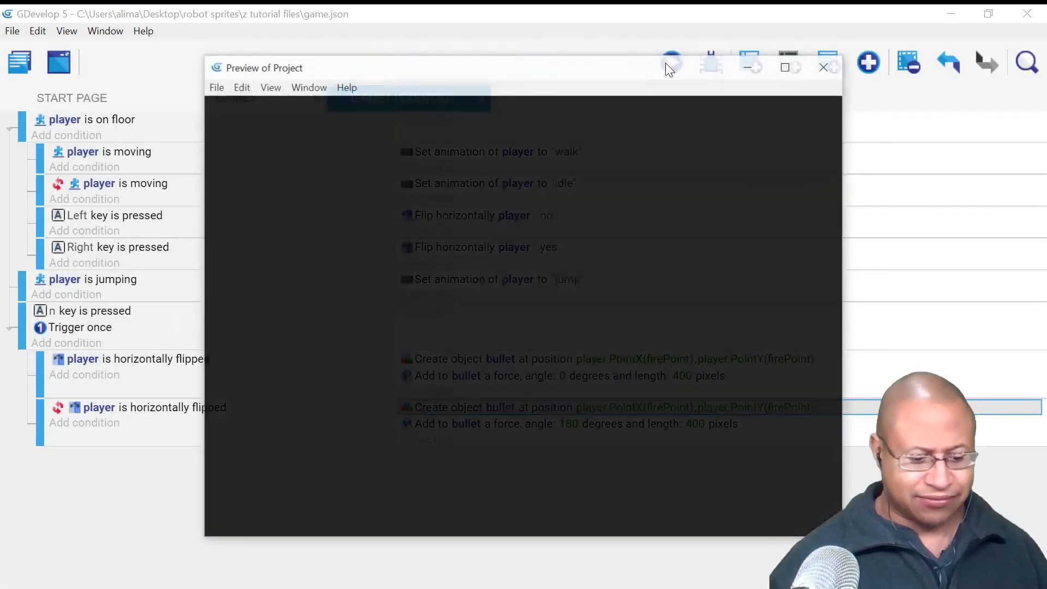
pyautogui.press('Left')
pyautogui.press('n')
pyautogui.press('n')
pyautogui.press('n')
pyautogui.press('Right')
pyautogui.press('n')
pyautogui.press('n')
pyautogui.press('n')
pyautogui.press('Left')
pyautogui.press('n')
pyautogui.press('Right')
pyautogui.press('n')
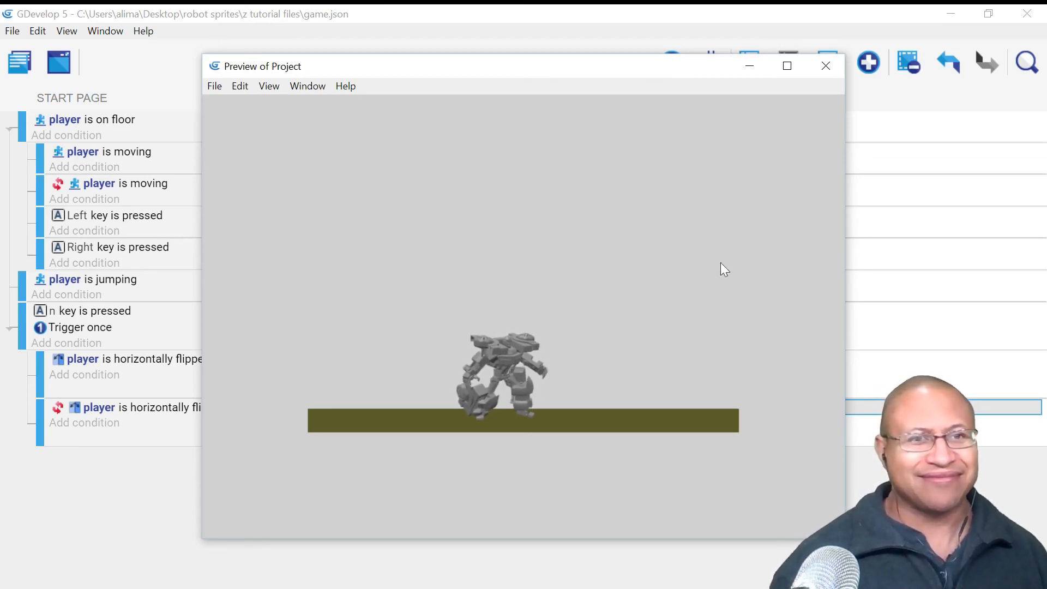
pyautogui.click(826, 67)
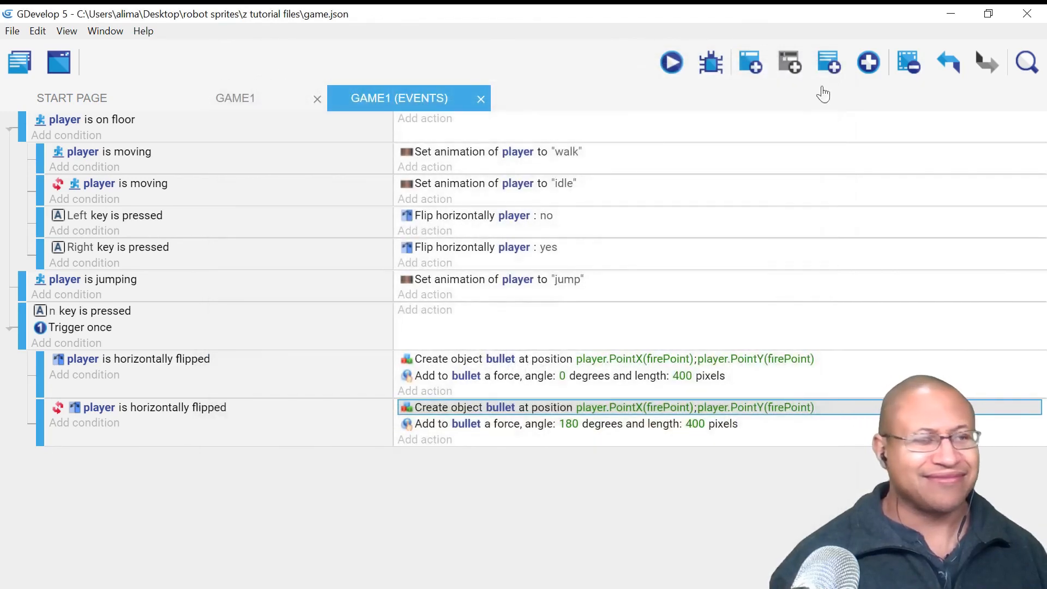